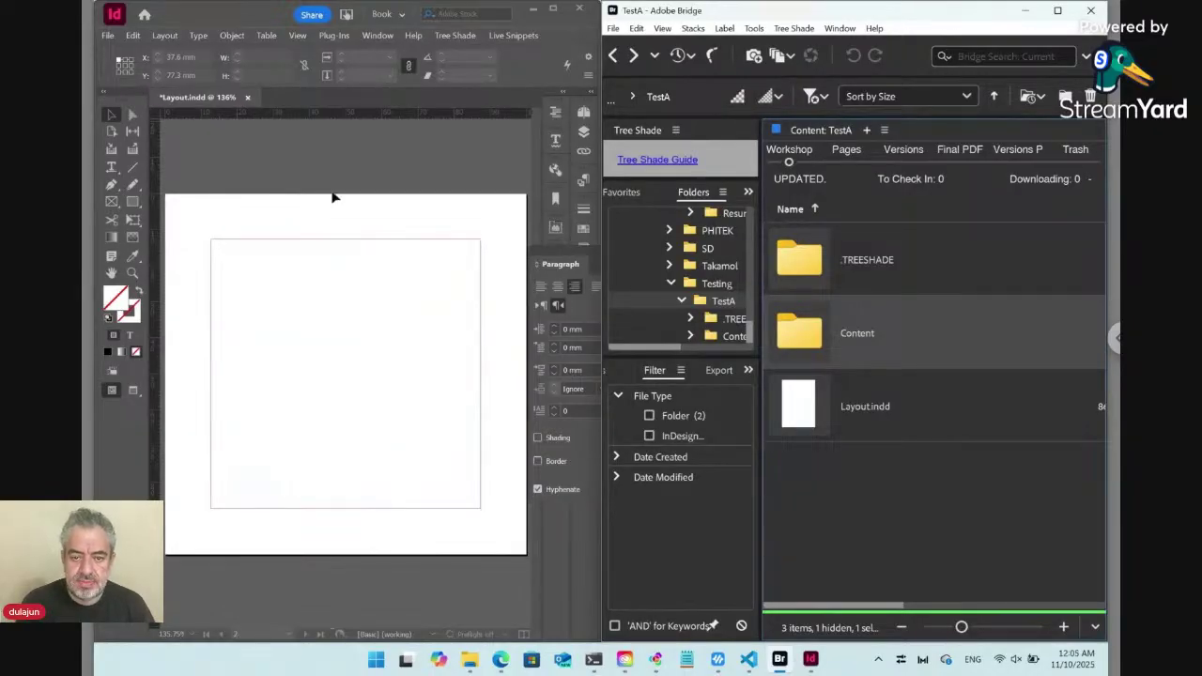
Resize the document pages to 85 mm wide by 54 mm high in Document Setup.
click(331, 211)
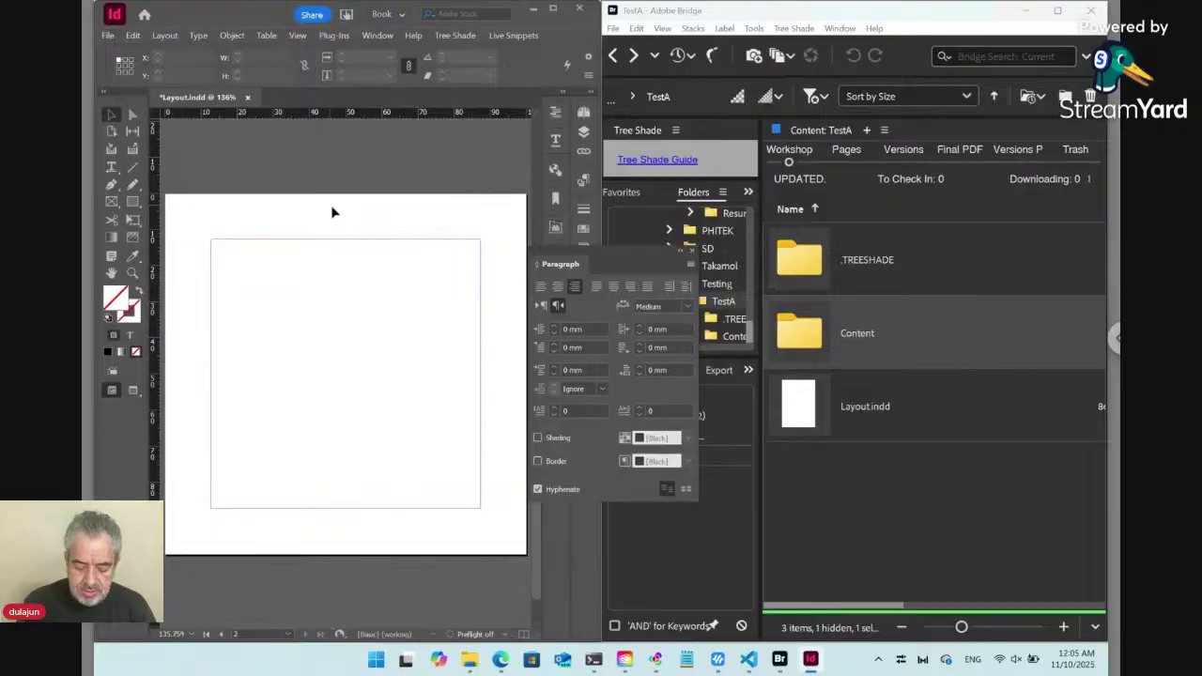
key(ctrl+alt+p)
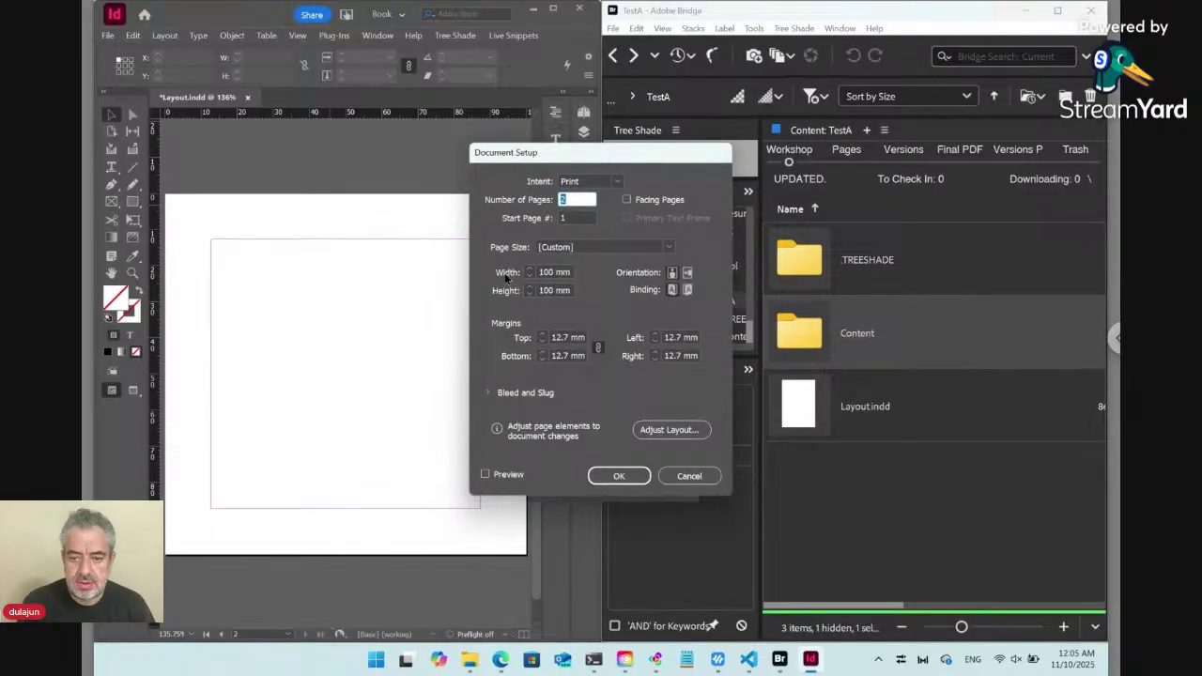
key(Tab)
key(Tab)
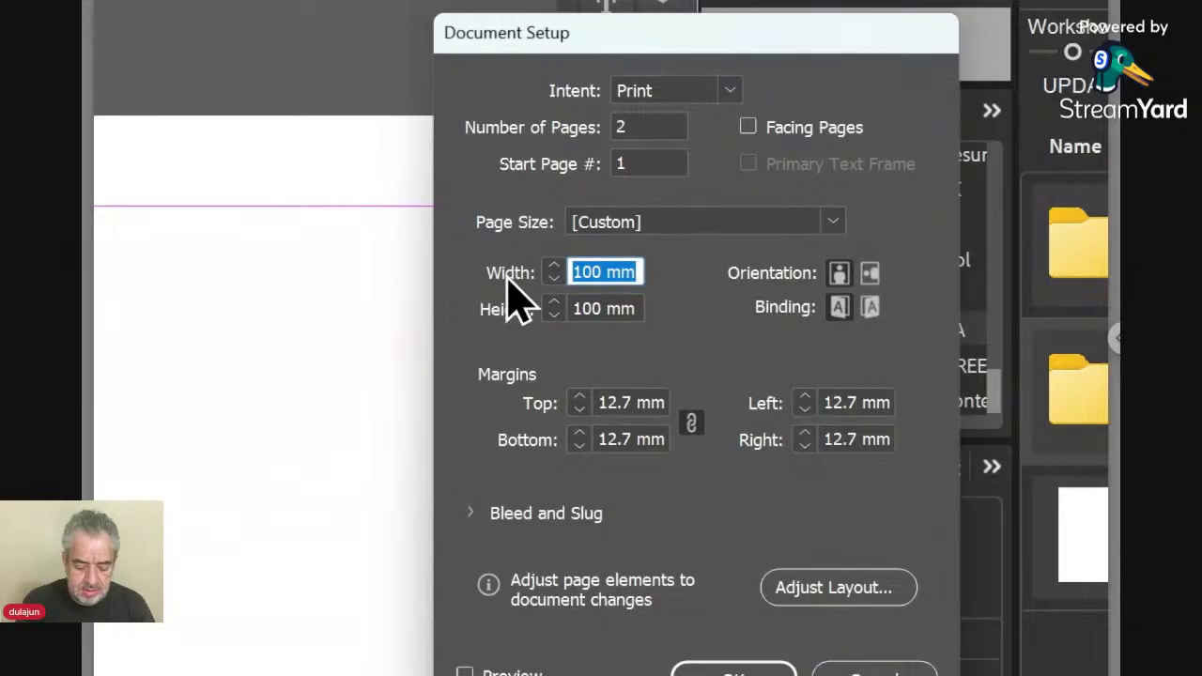
text(84)
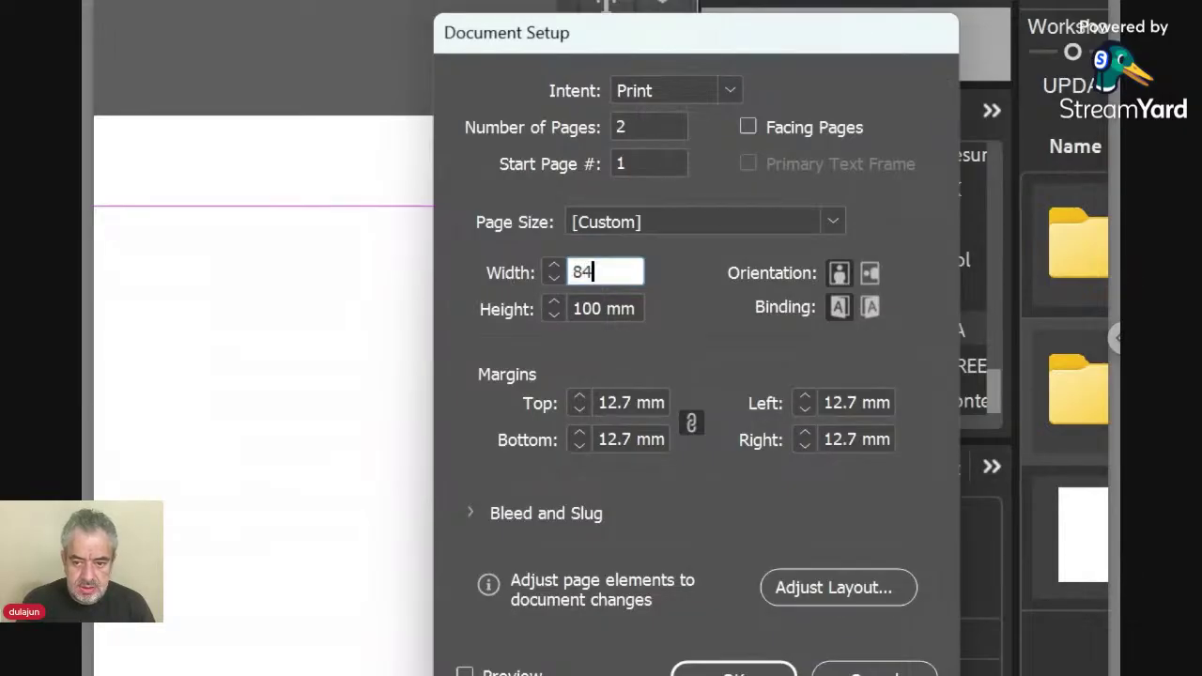
key(Tab)
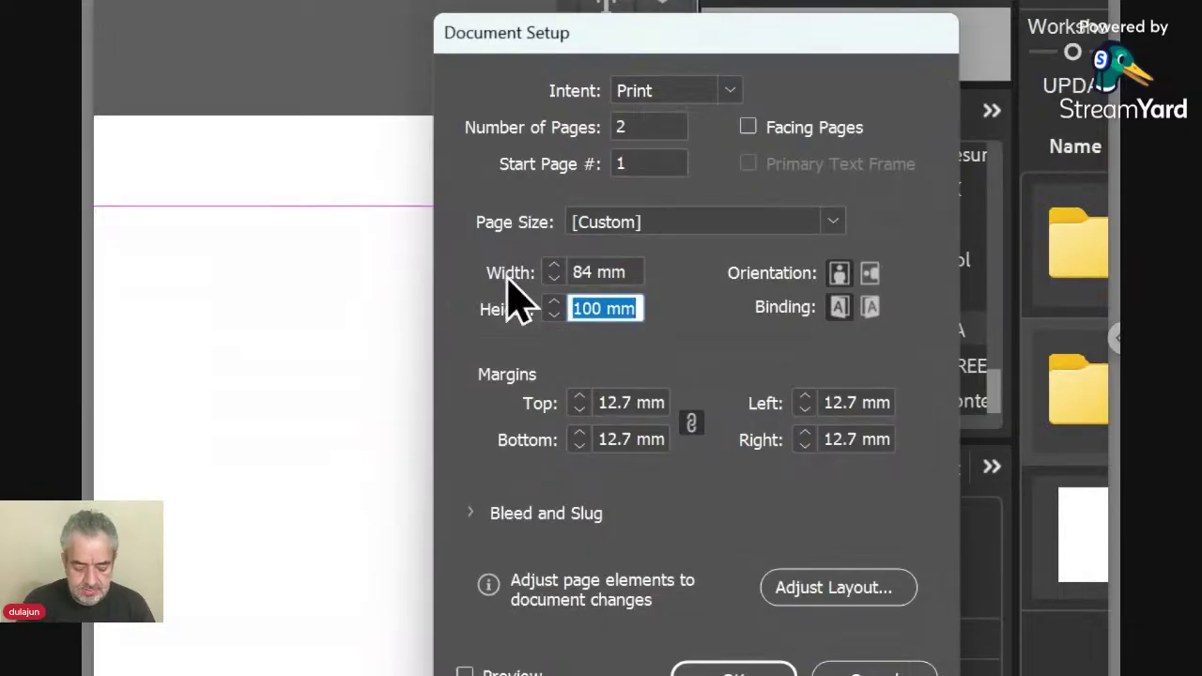
text(54)
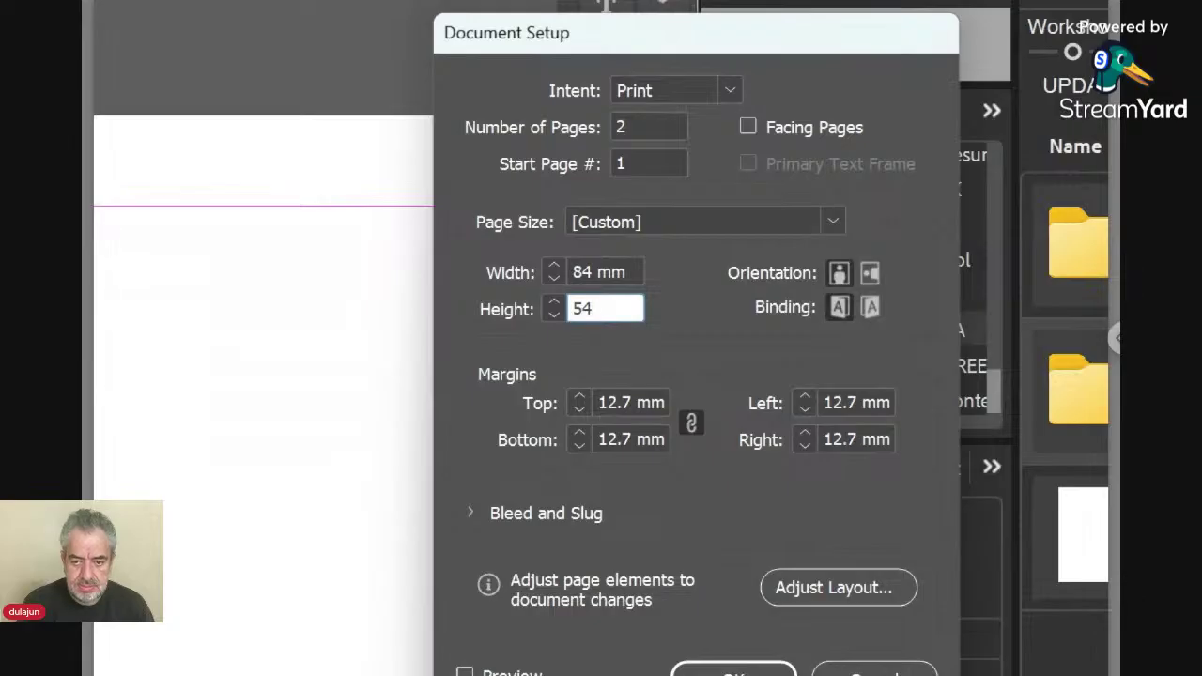
key(shift+Tab)
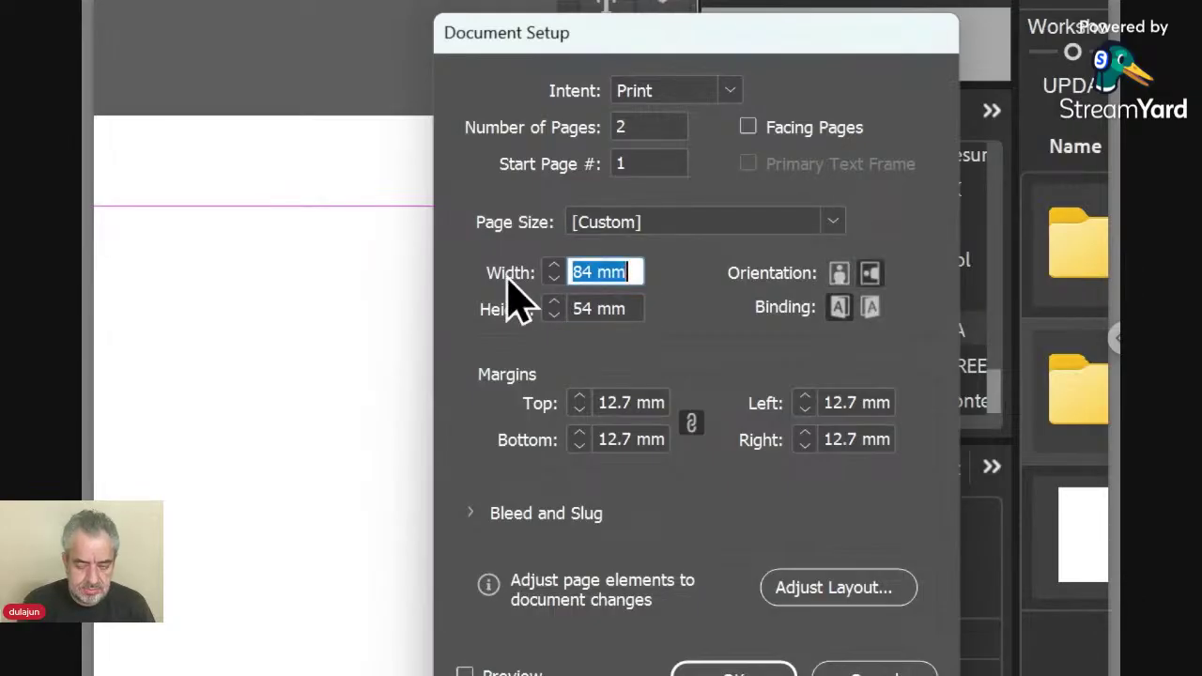
text(85)
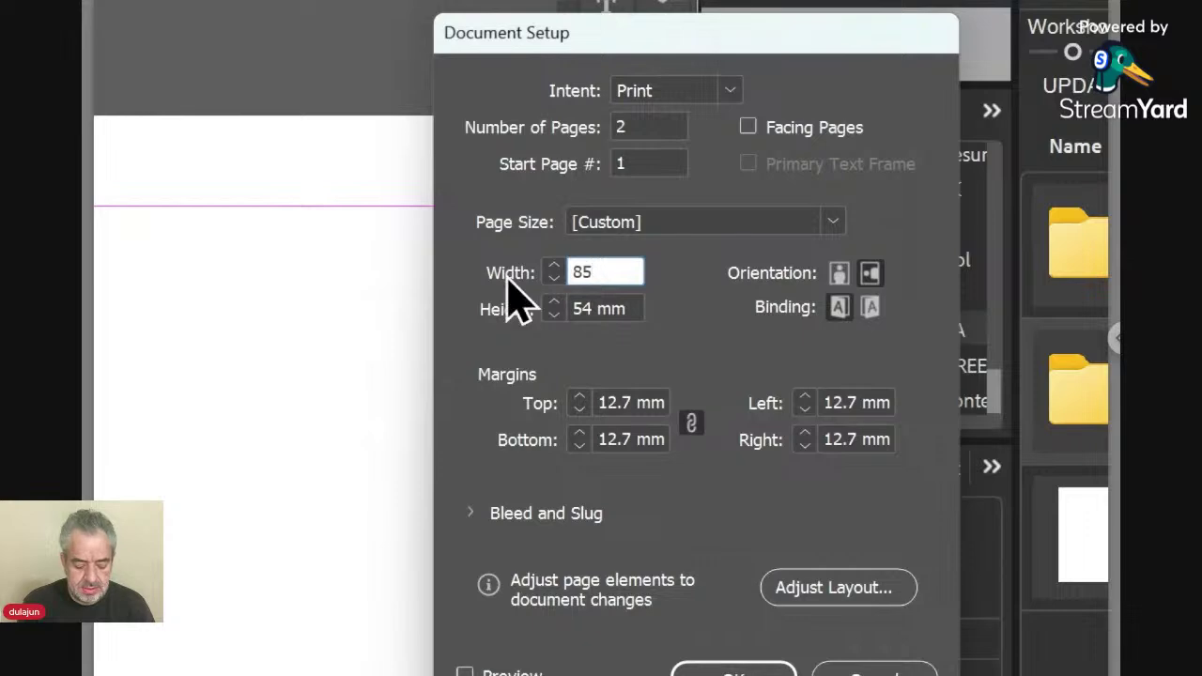
key(Tab)
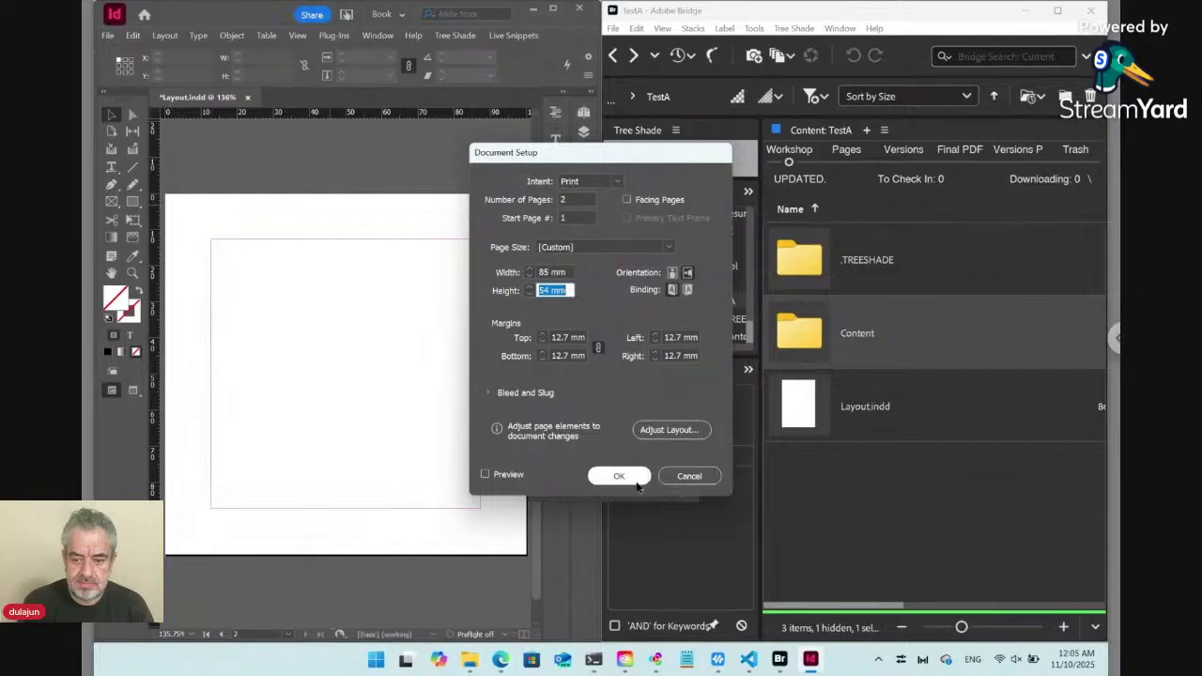
click(742, 672)
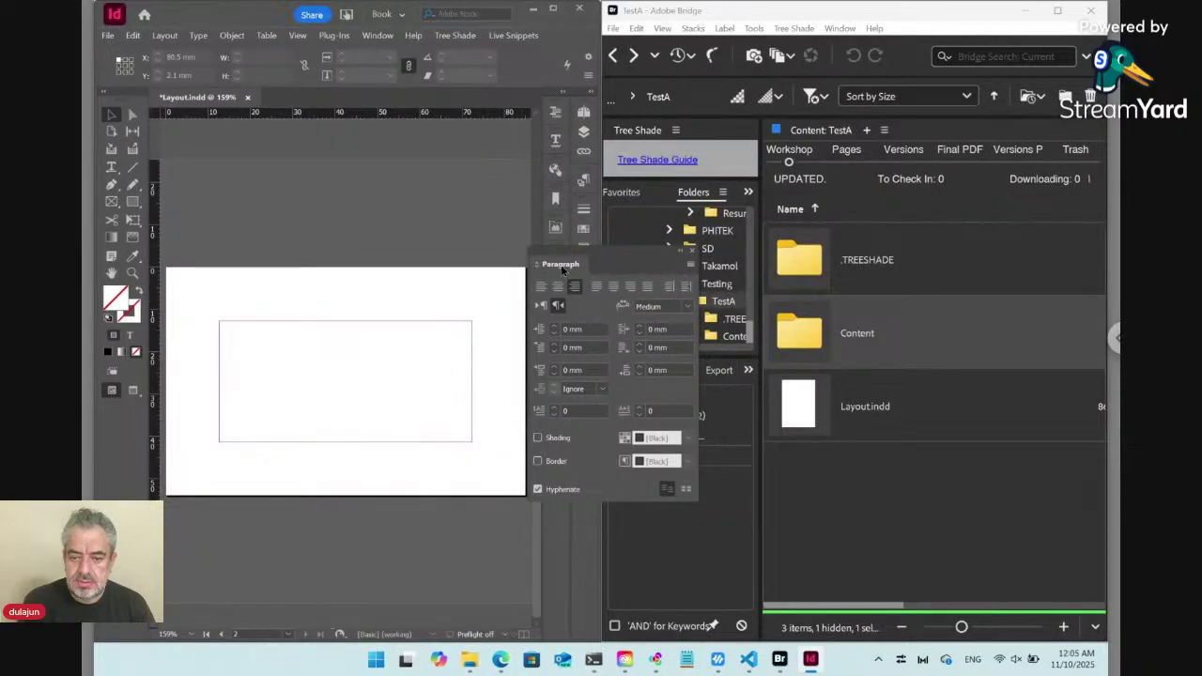
Show the Character panel and move the Paragraph and Character panels aside.
key(ctrl+t)
drag(539, 434, 522, 309)
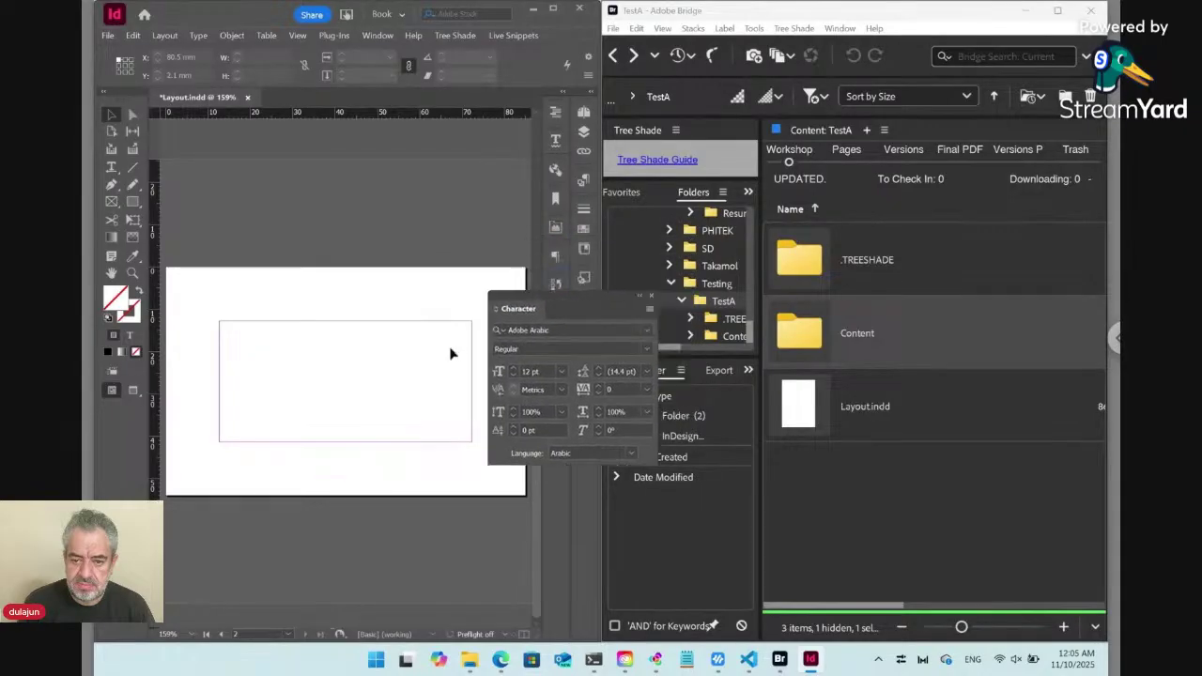
drag(450, 353, 555, 263)
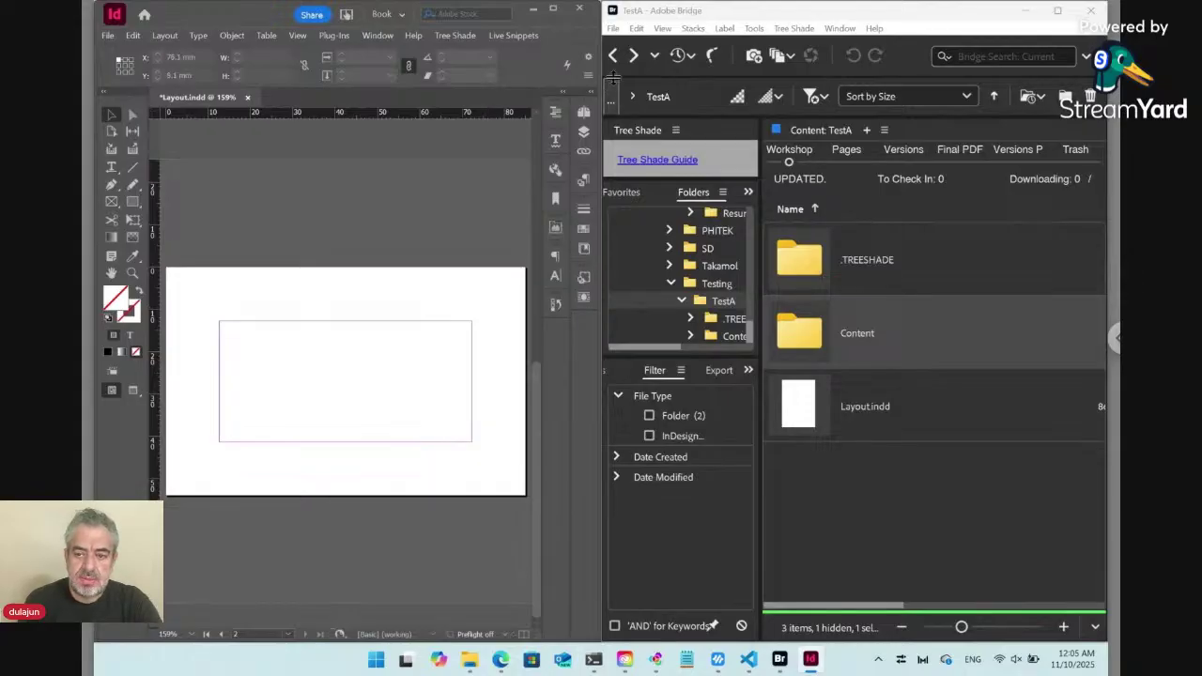
In the Pages panel, go to page 1, remove its old employee text, and select A-Parent.
click(583, 111)
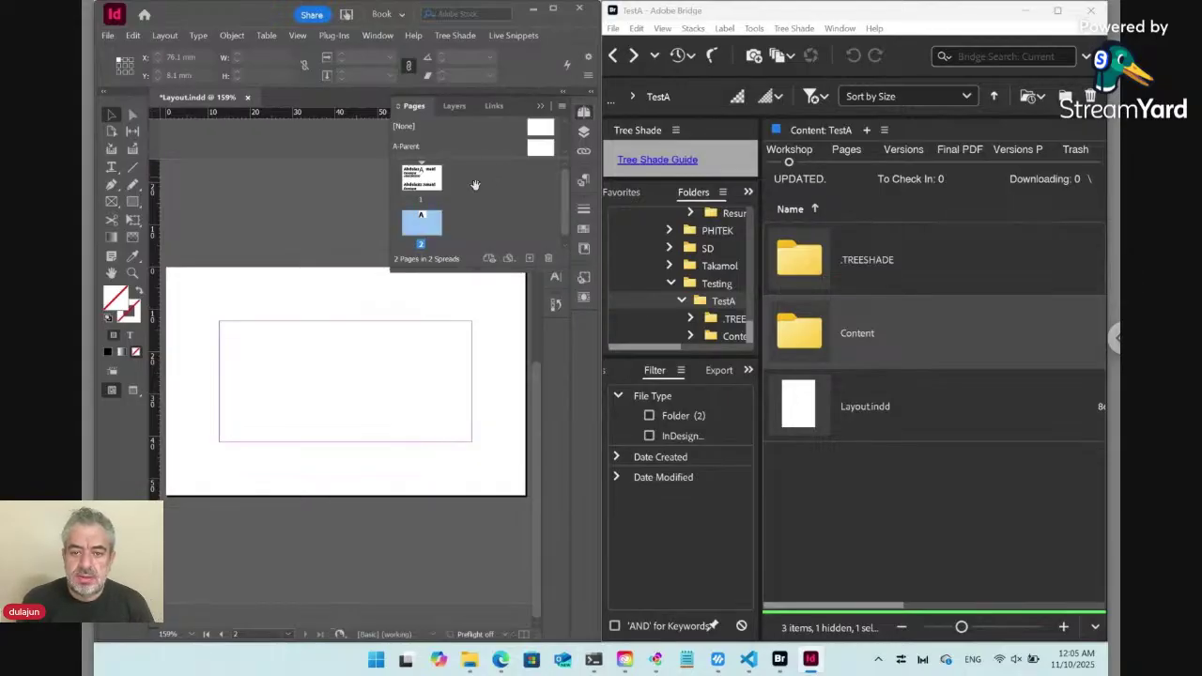
double_click(432, 183)
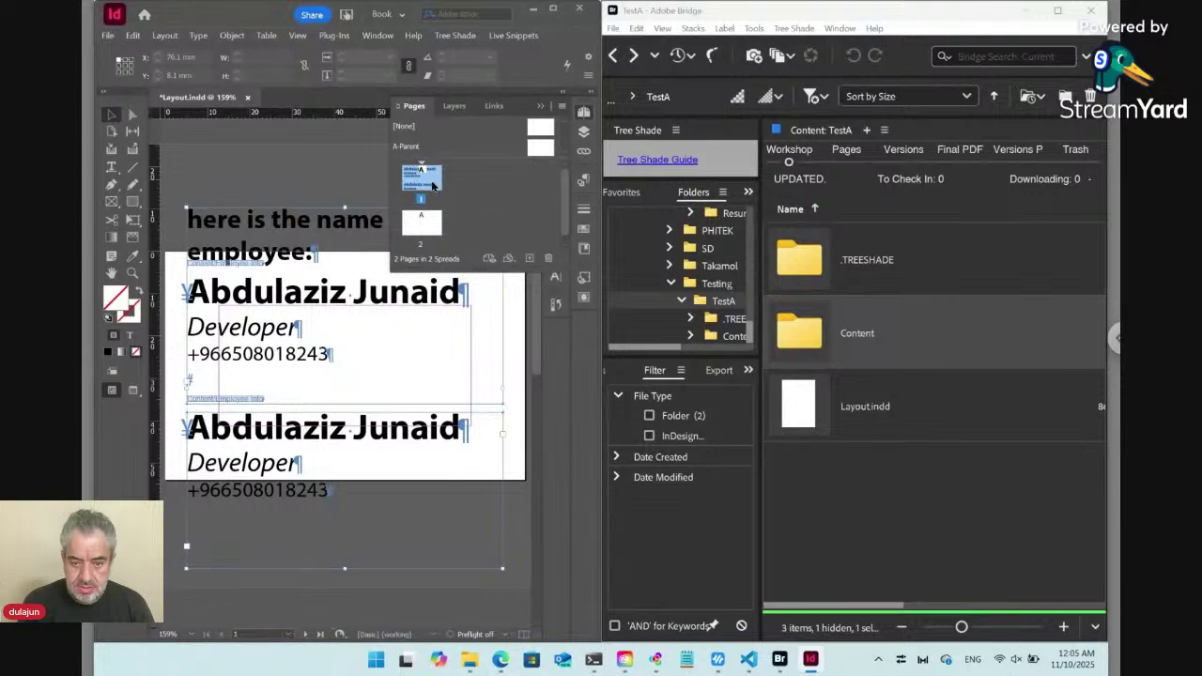
key(ctrl+z)
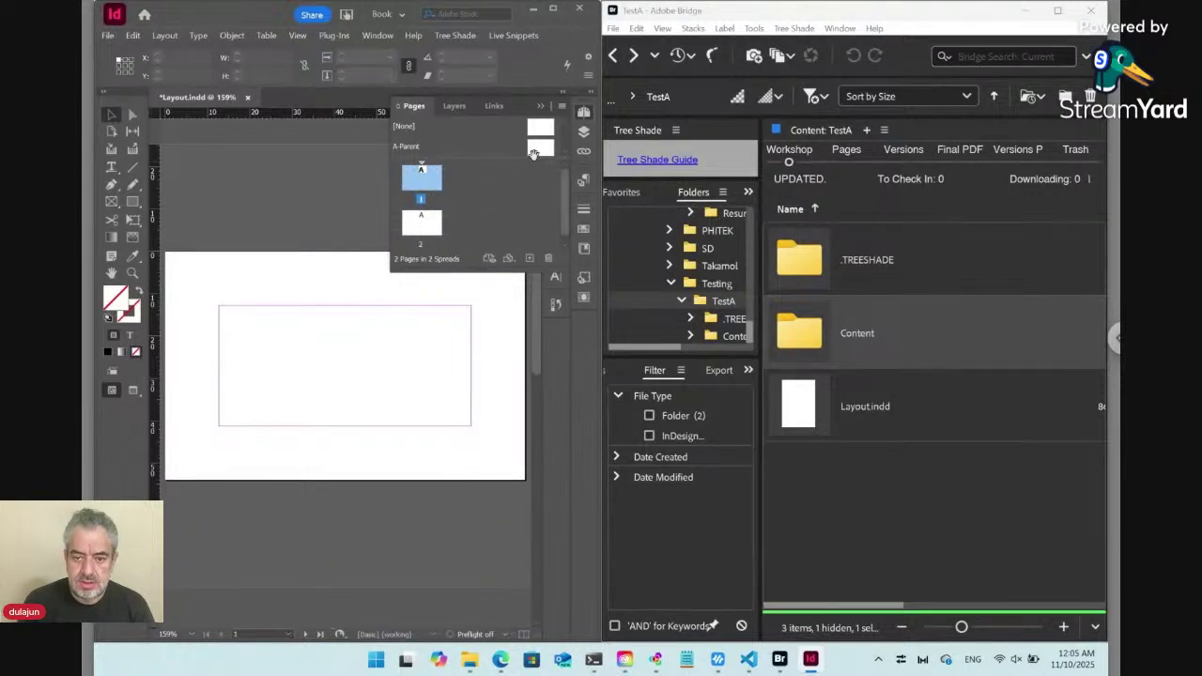
click(535, 154)
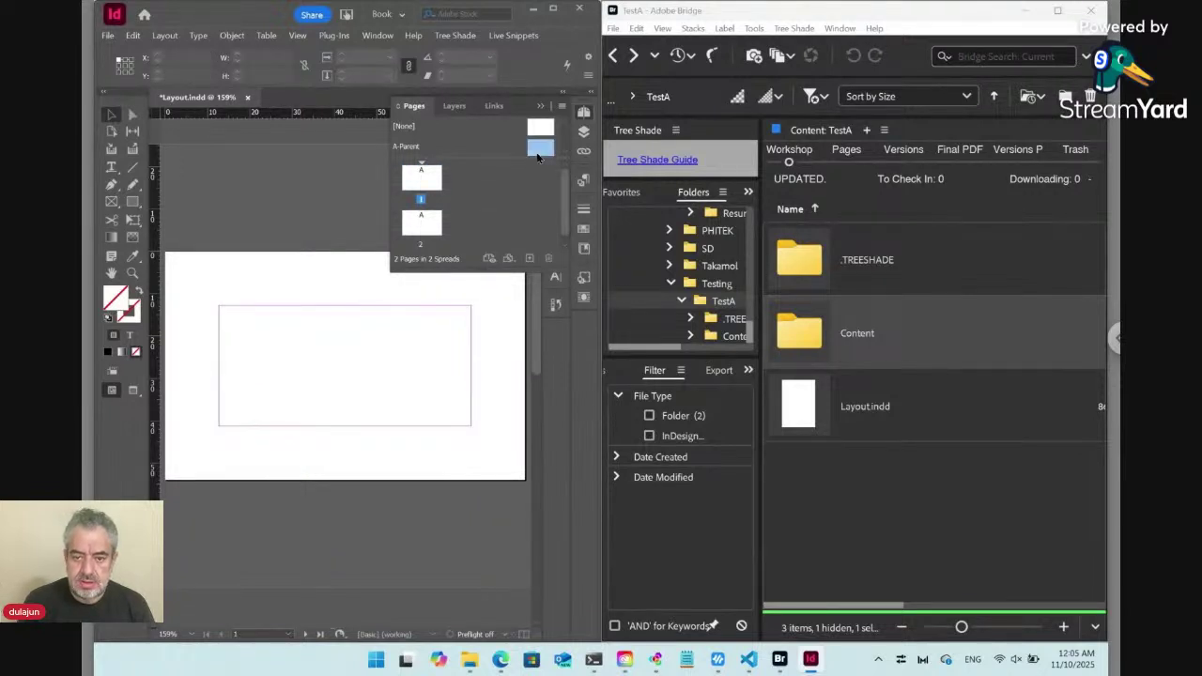
Set all page margins to 6 mm in Margins and Columns.
click(164, 35)
click(203, 70)
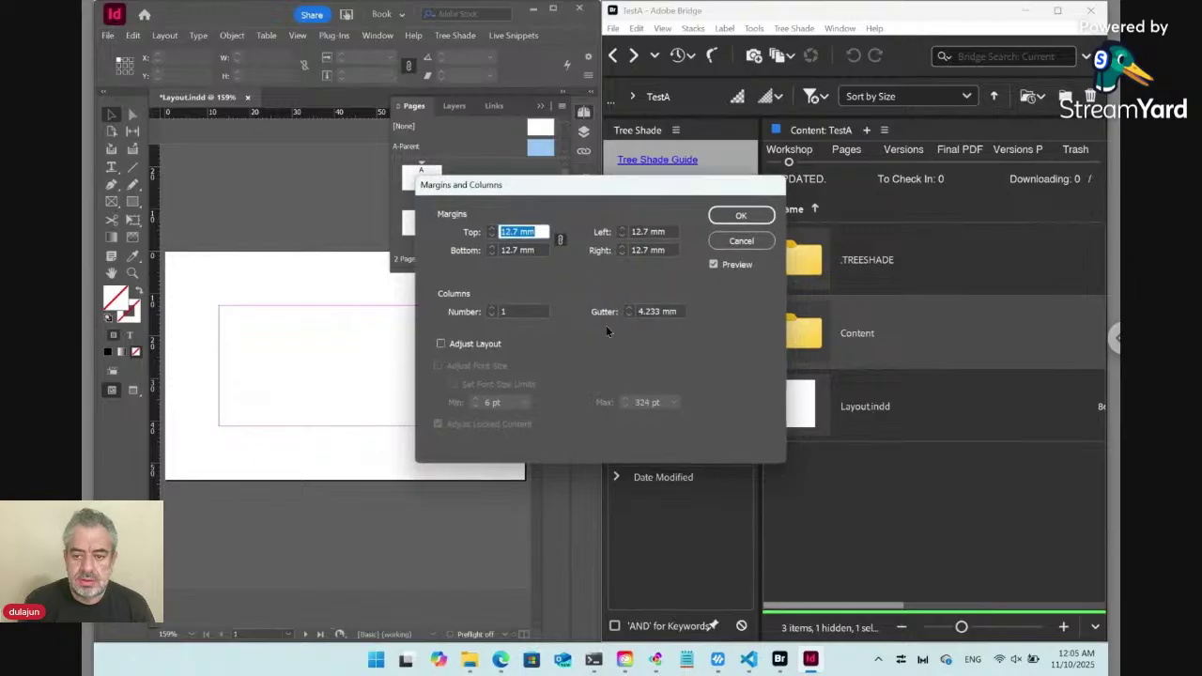
text(6)
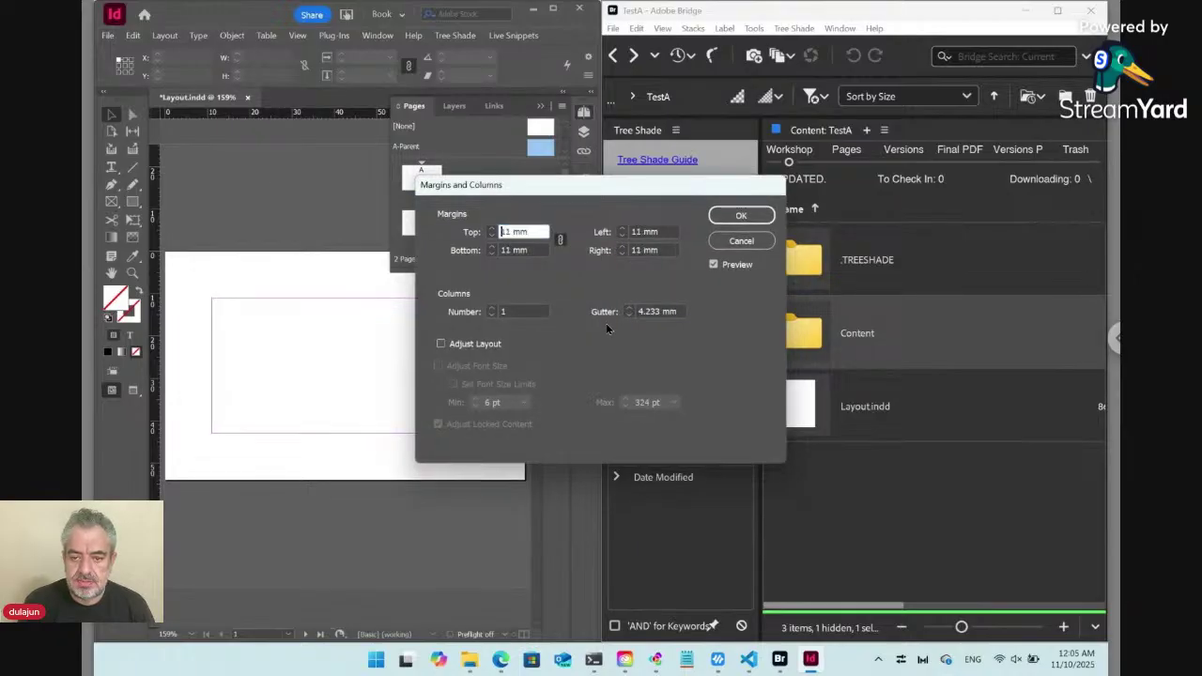
key(Down)
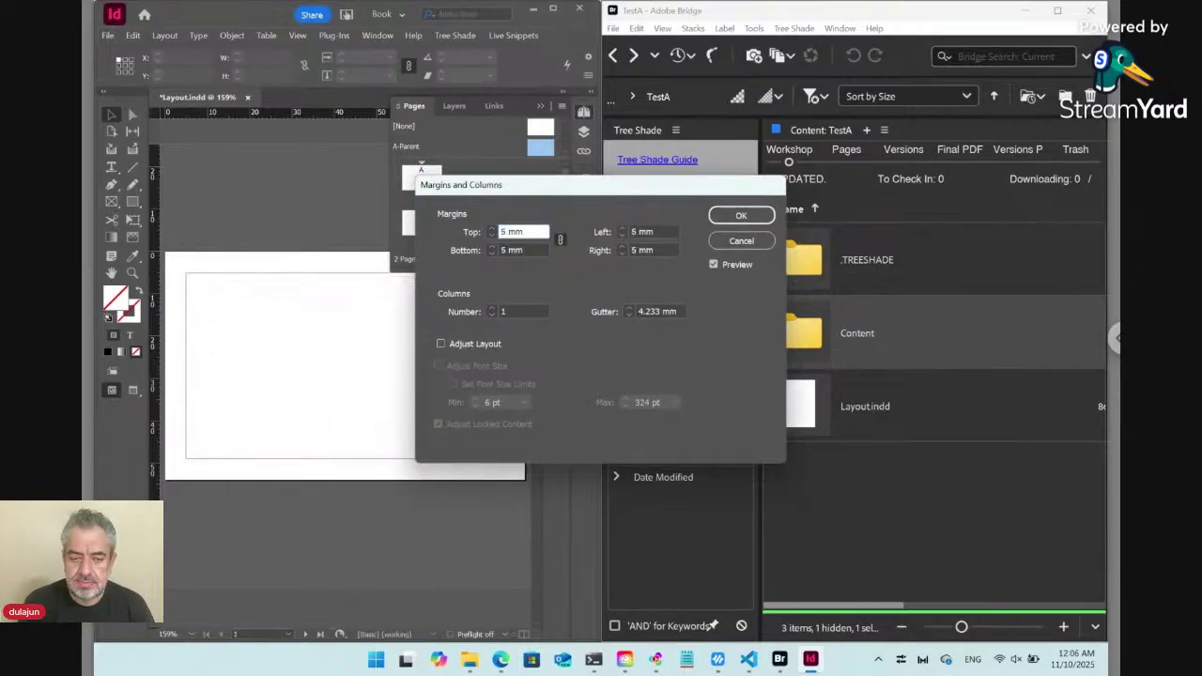
key(Up)
key(Up)
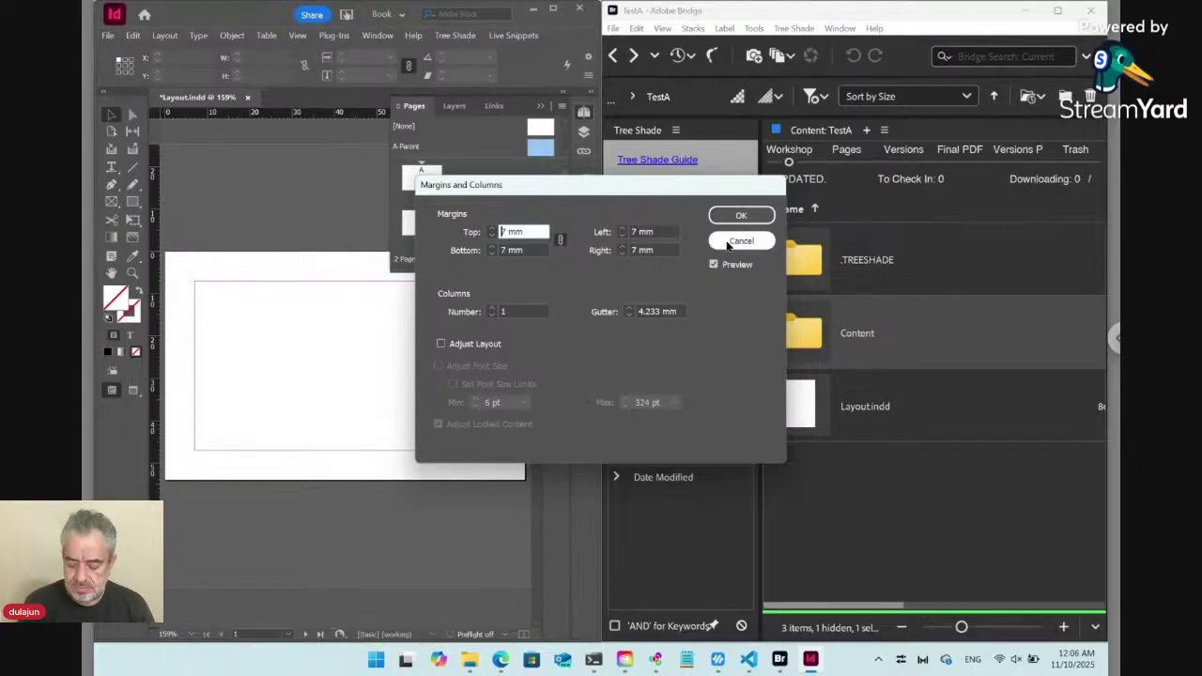
key(Down)
click(729, 243)
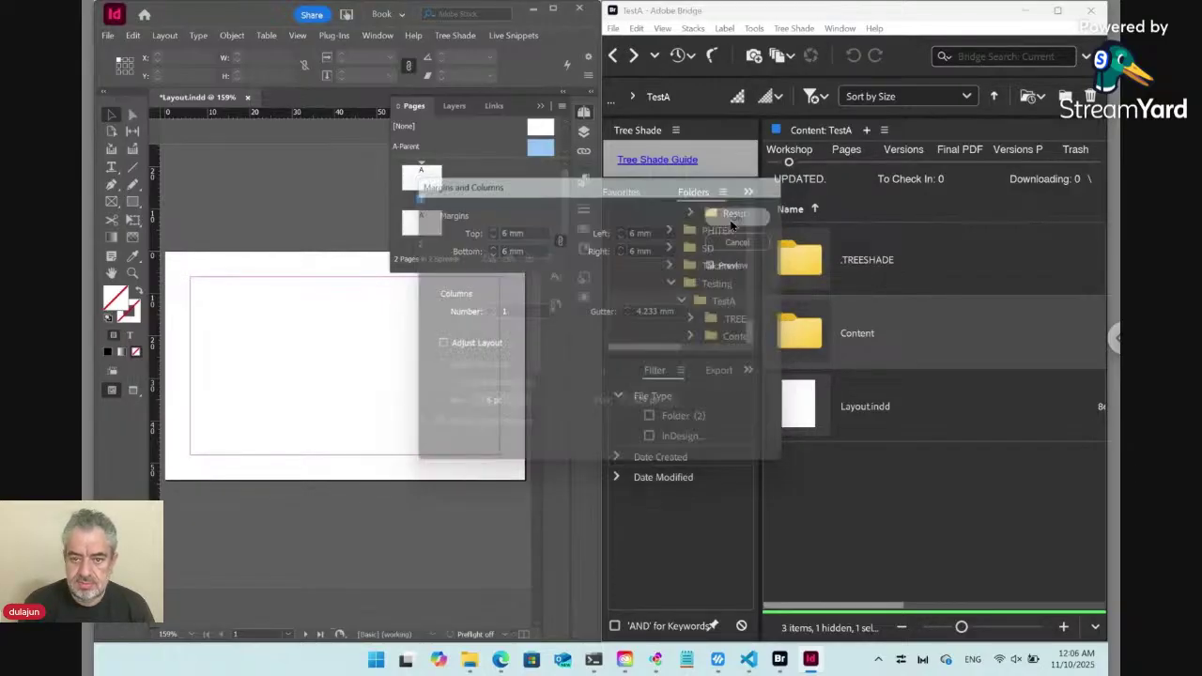
Delete page 2 in the Pages panel, leaving a single card page.
click(441, 184)
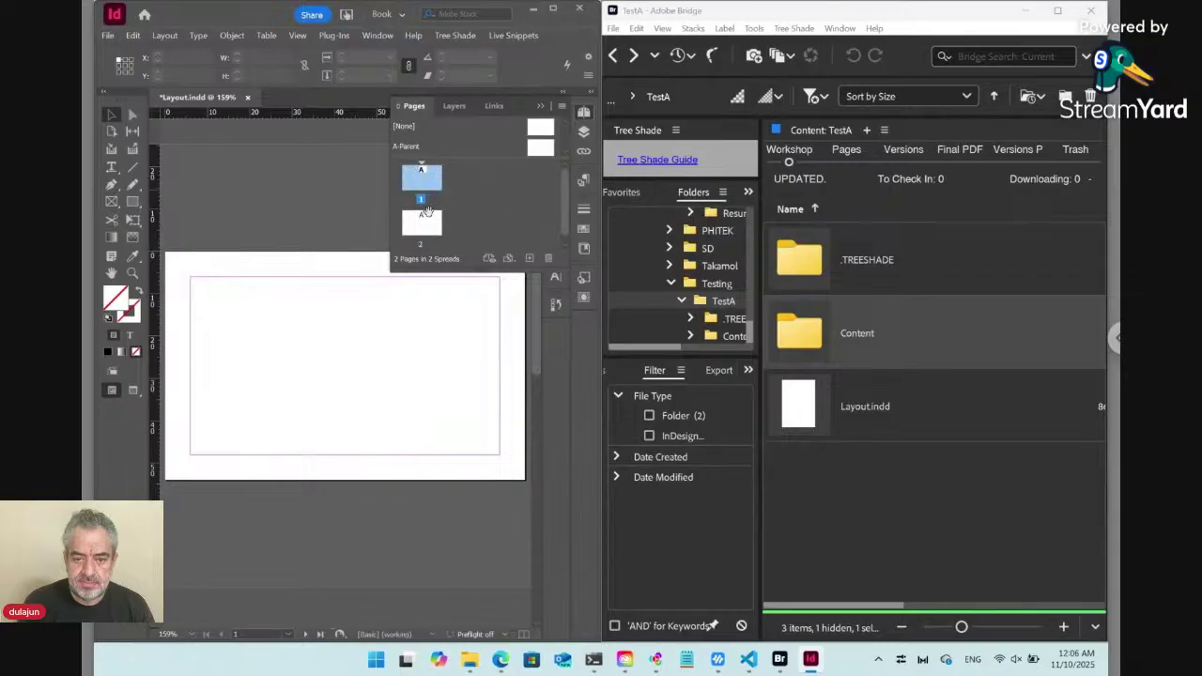
shift+click(424, 222)
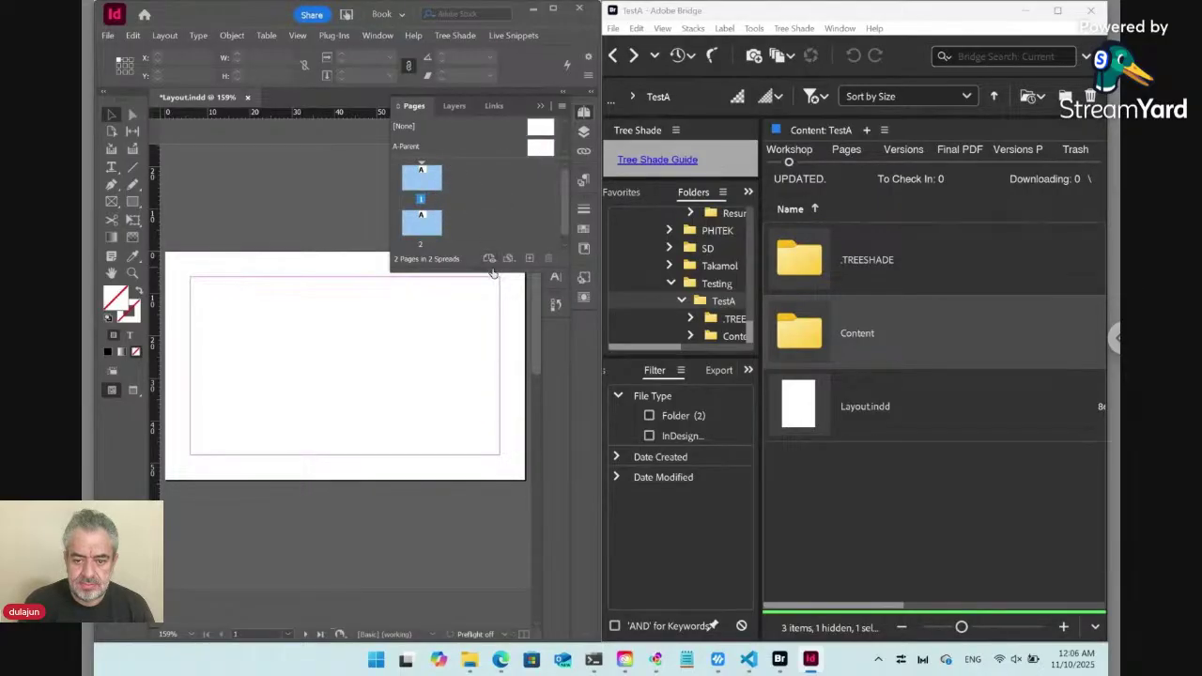
drag(492, 269, 489, 308)
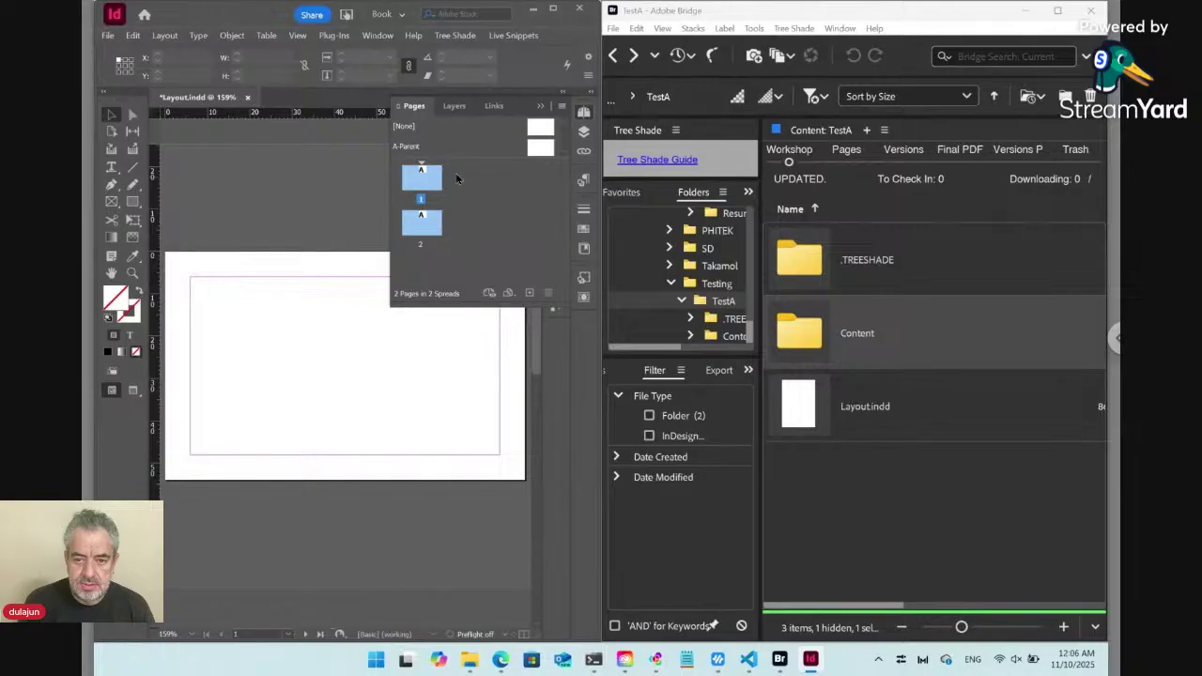
click(537, 154)
click(429, 225)
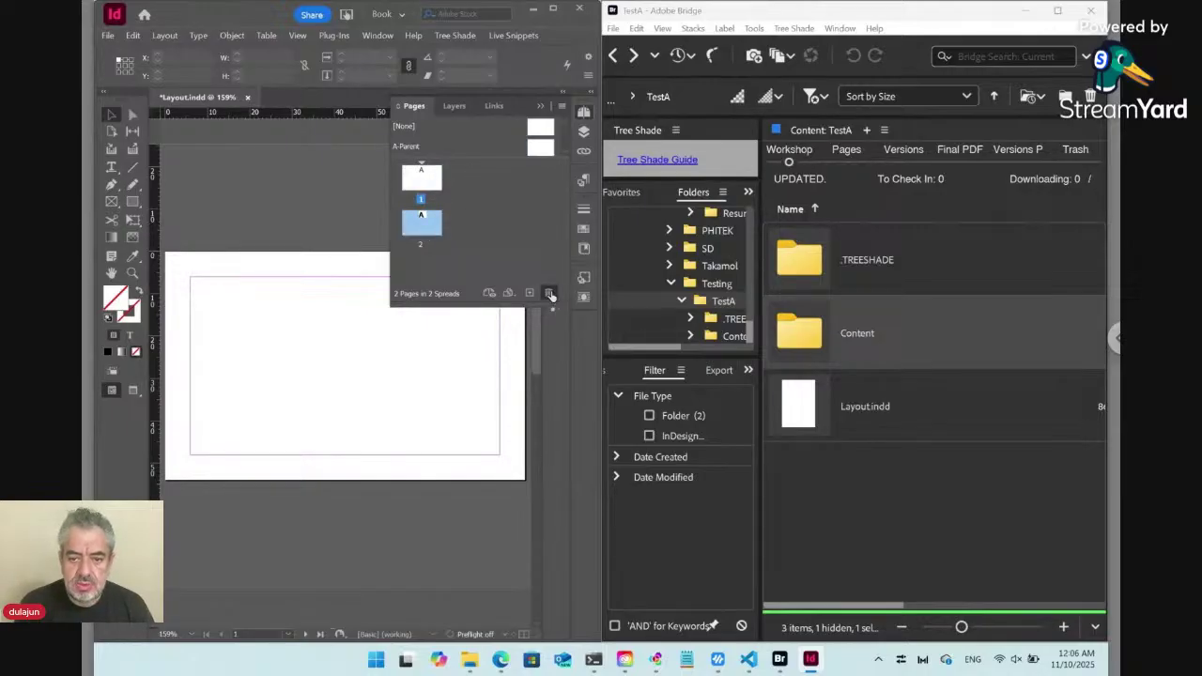
click(550, 292)
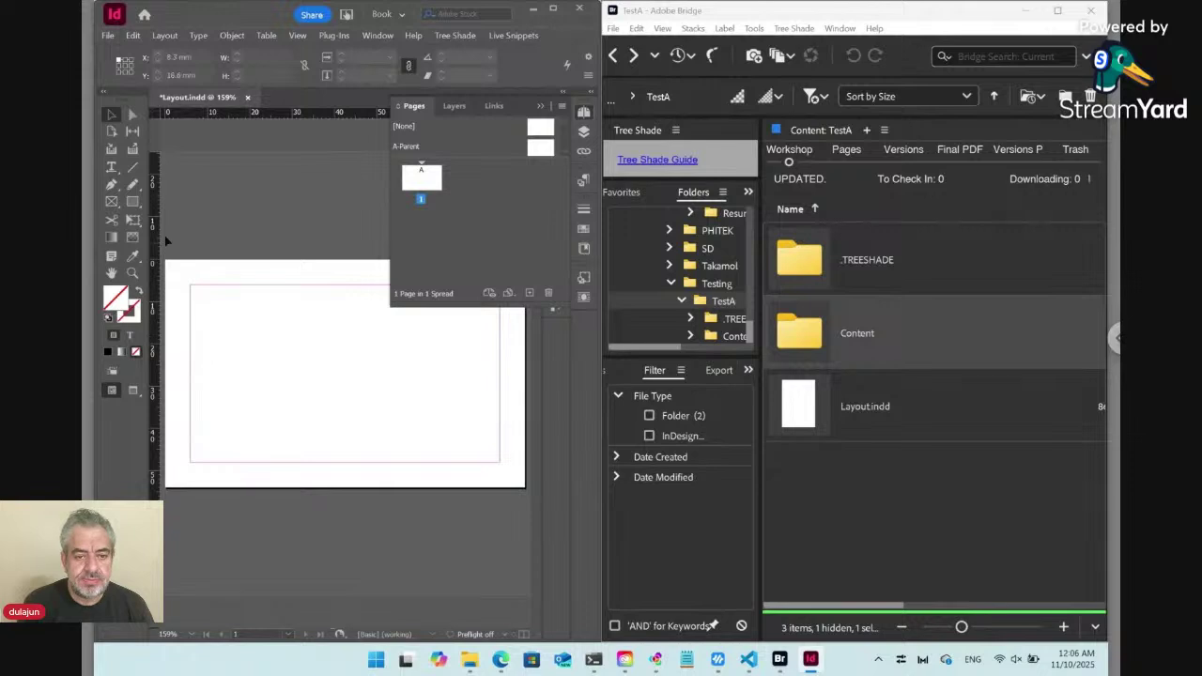
click(113, 168)
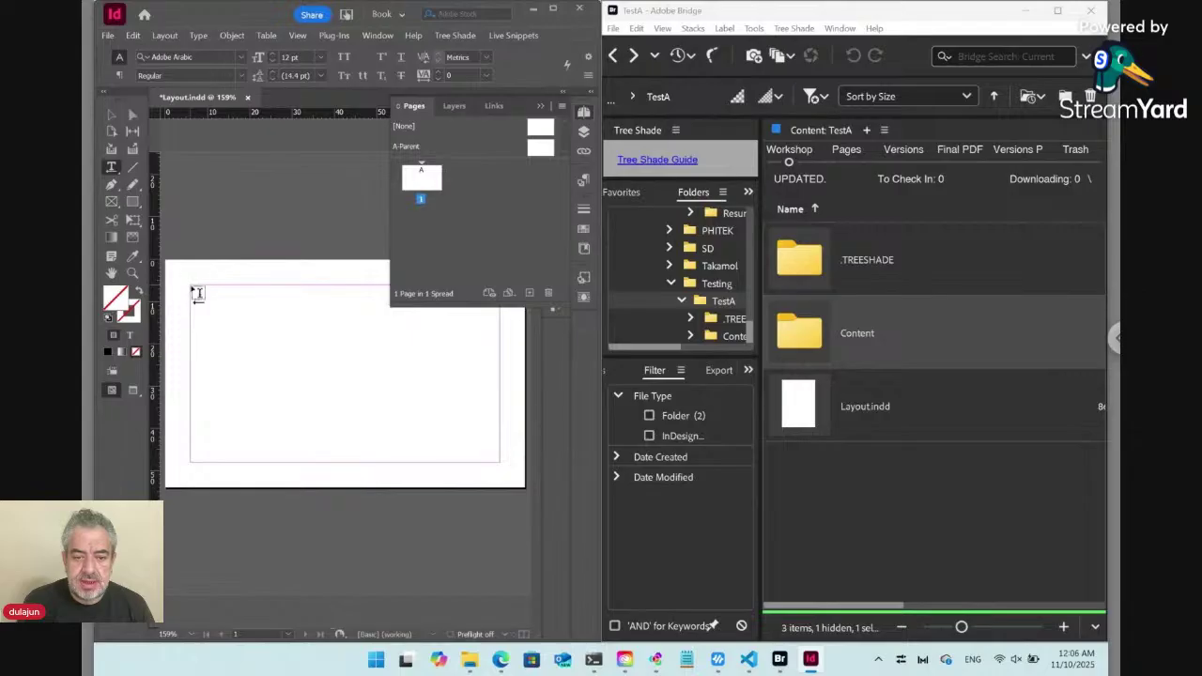
Draw a text frame from the top-left margin corner and apply the Body paragraph style.
drag(197, 293, 499, 462)
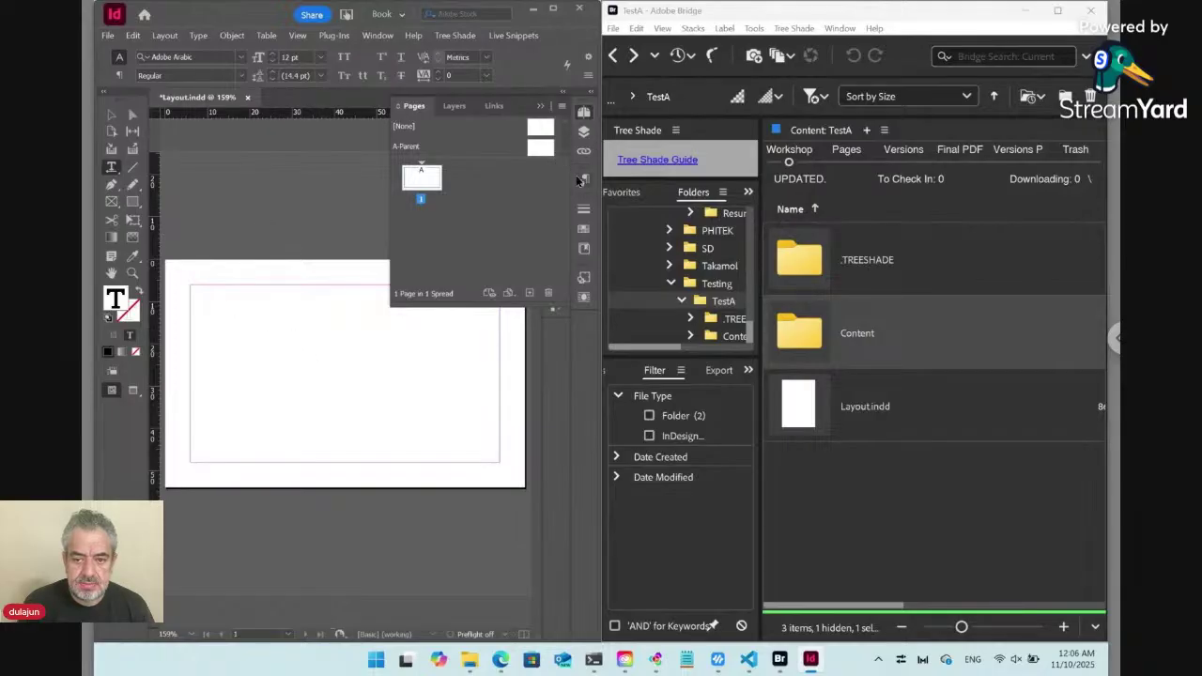
click(583, 179)
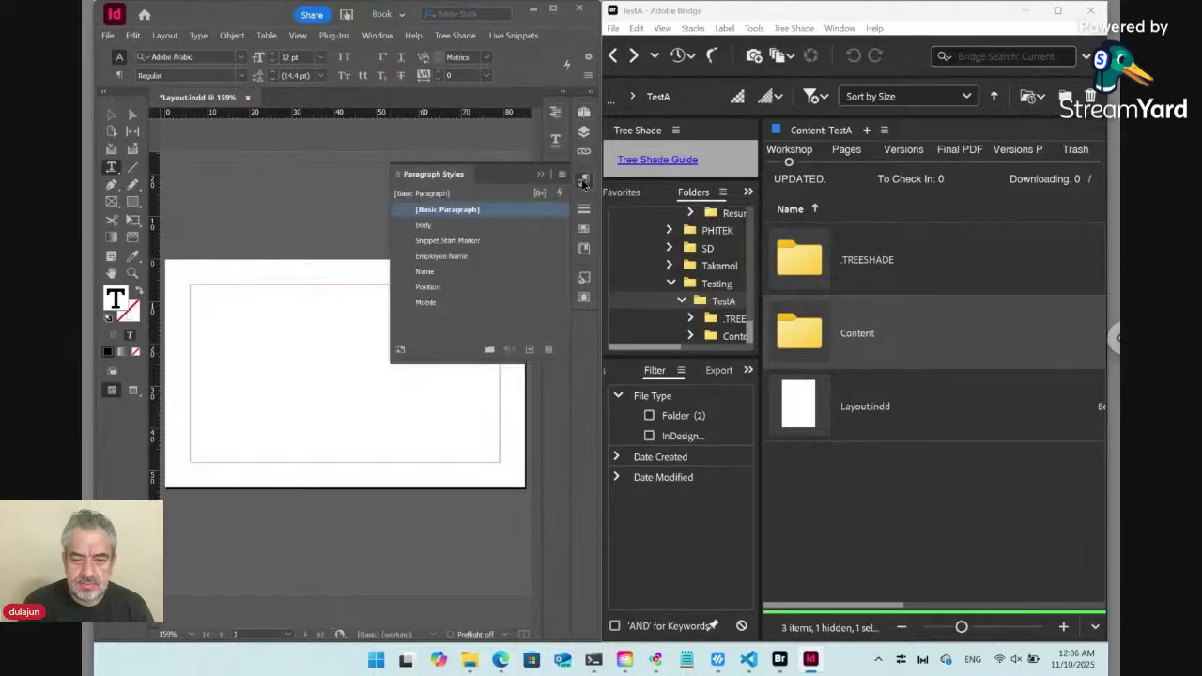
click(438, 226)
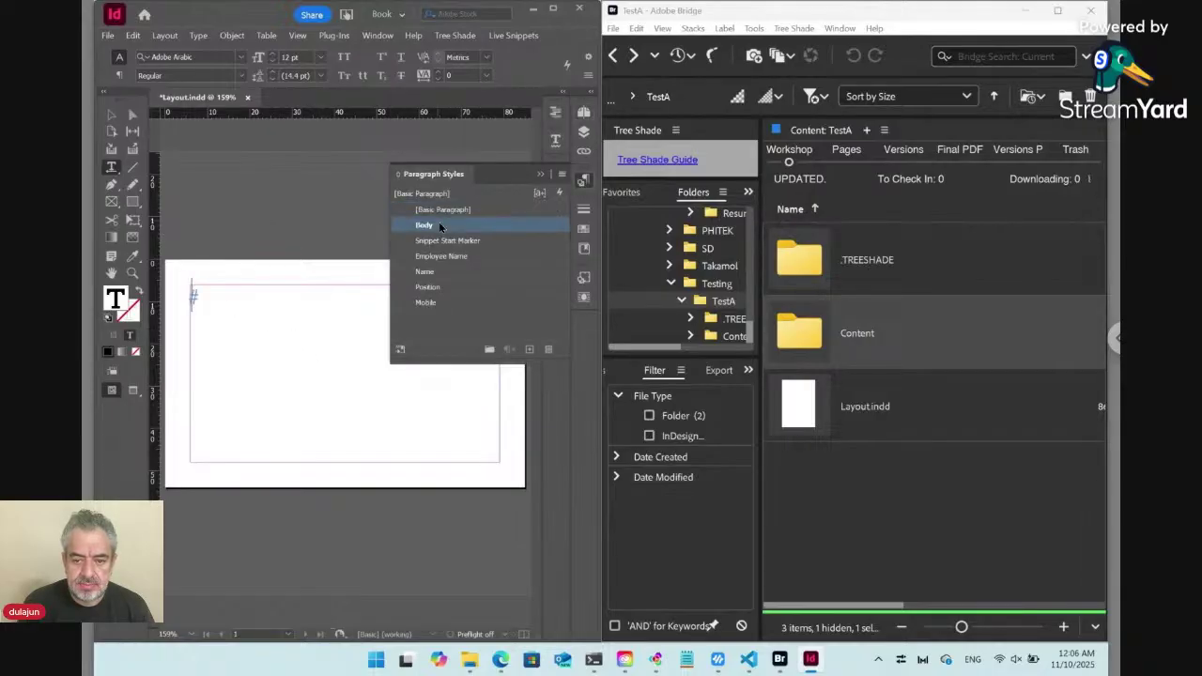
click(583, 180)
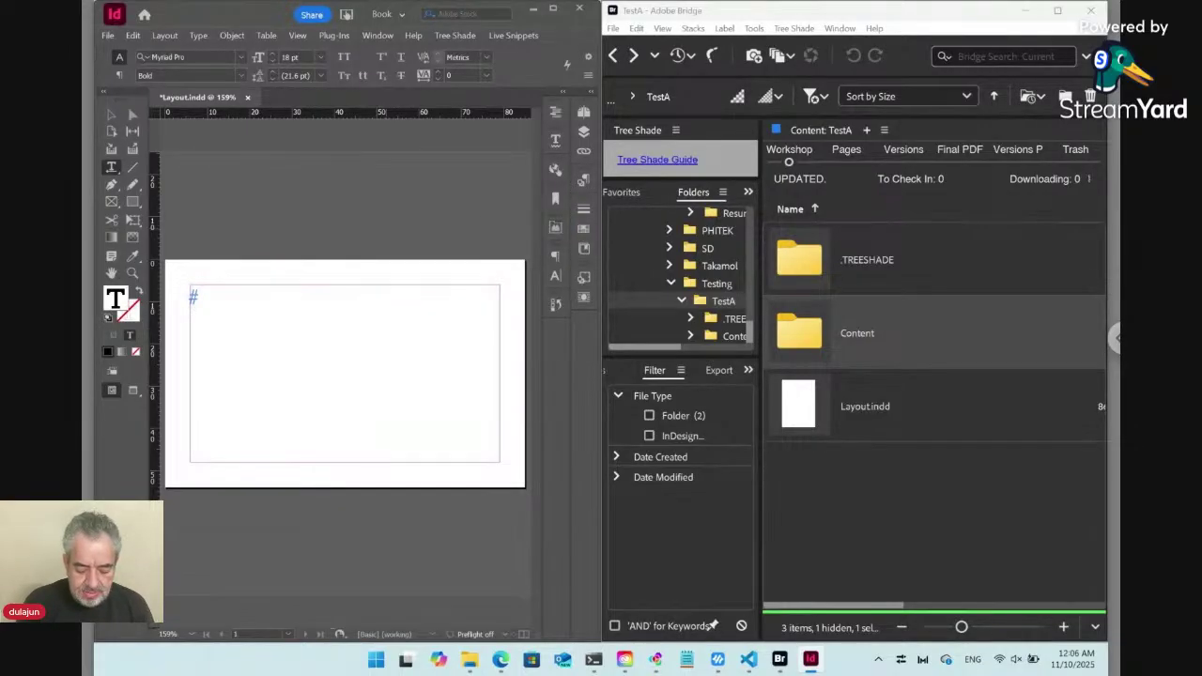
Type 'First and Last Name' and 'Position' as separate paragraphs, ending on an empty line.
text(First )
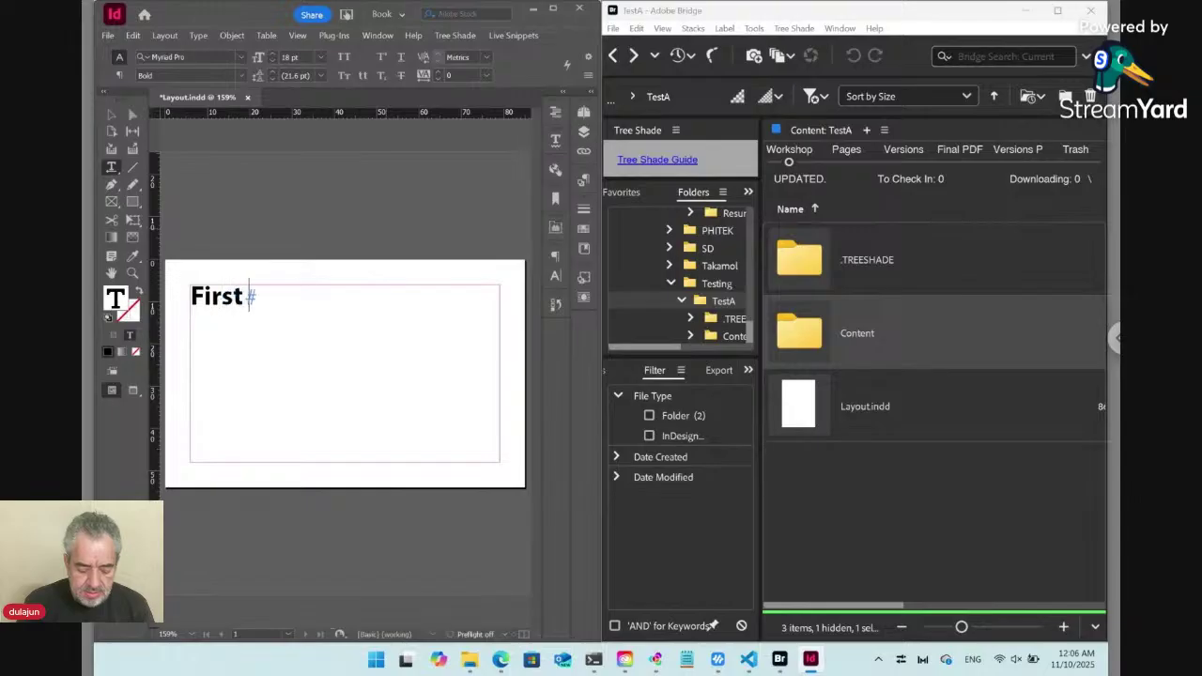
text(and Las)
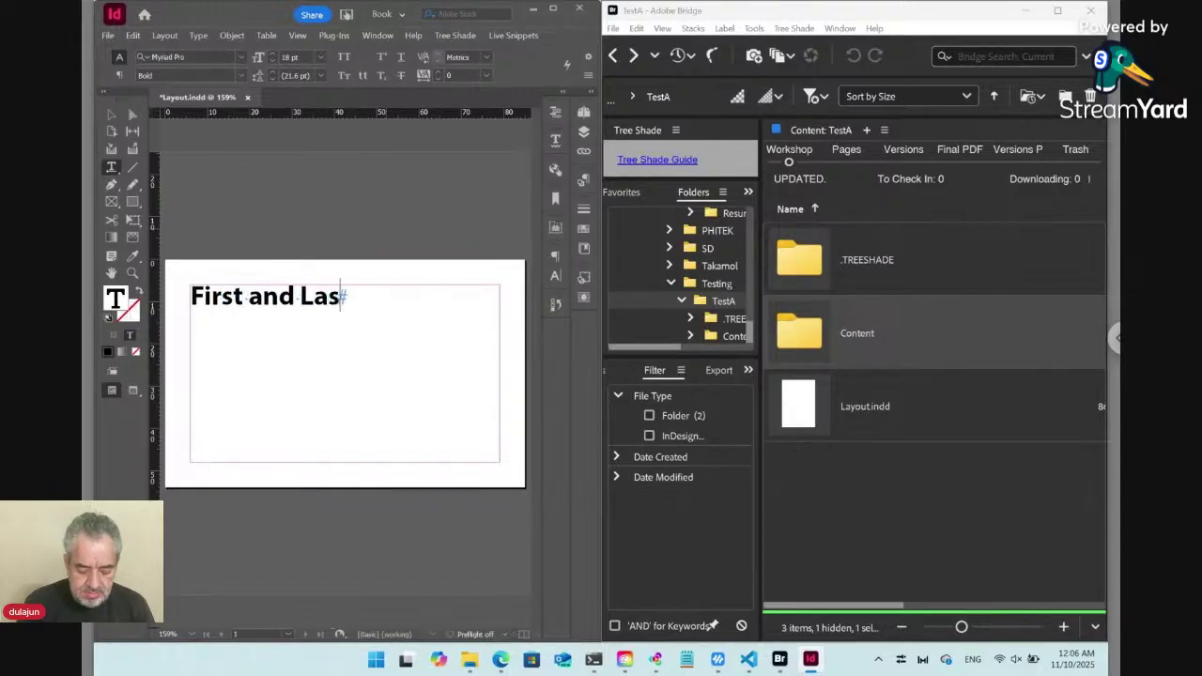
text(t Name)
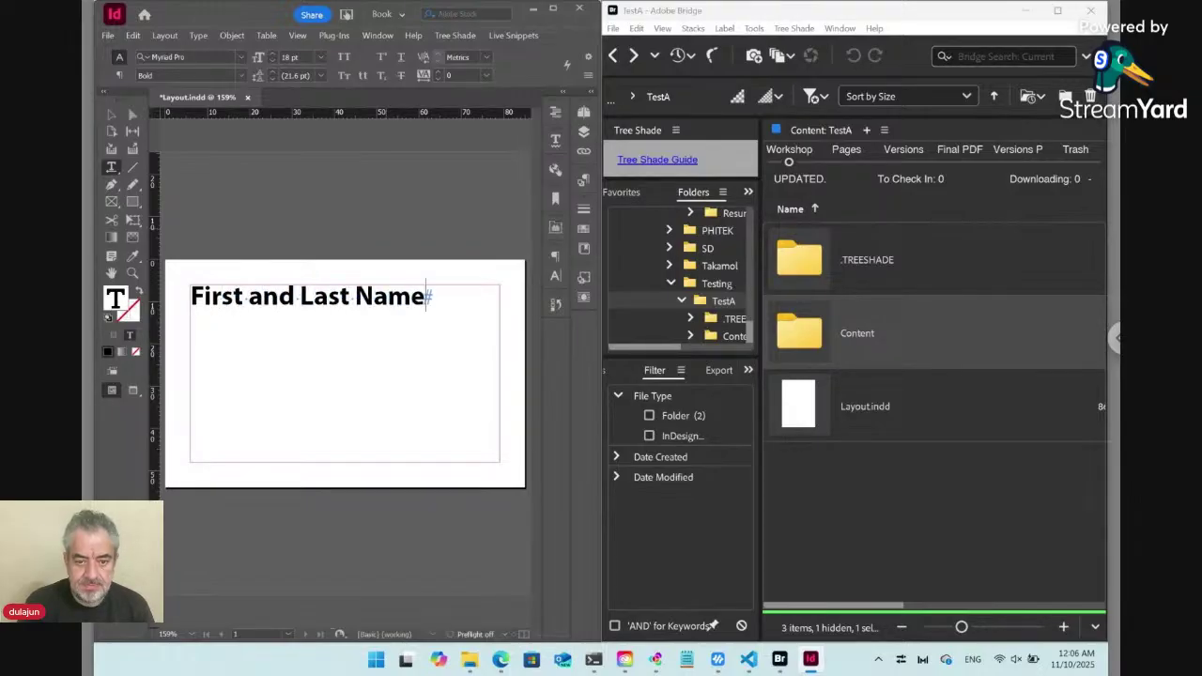
key(Return)
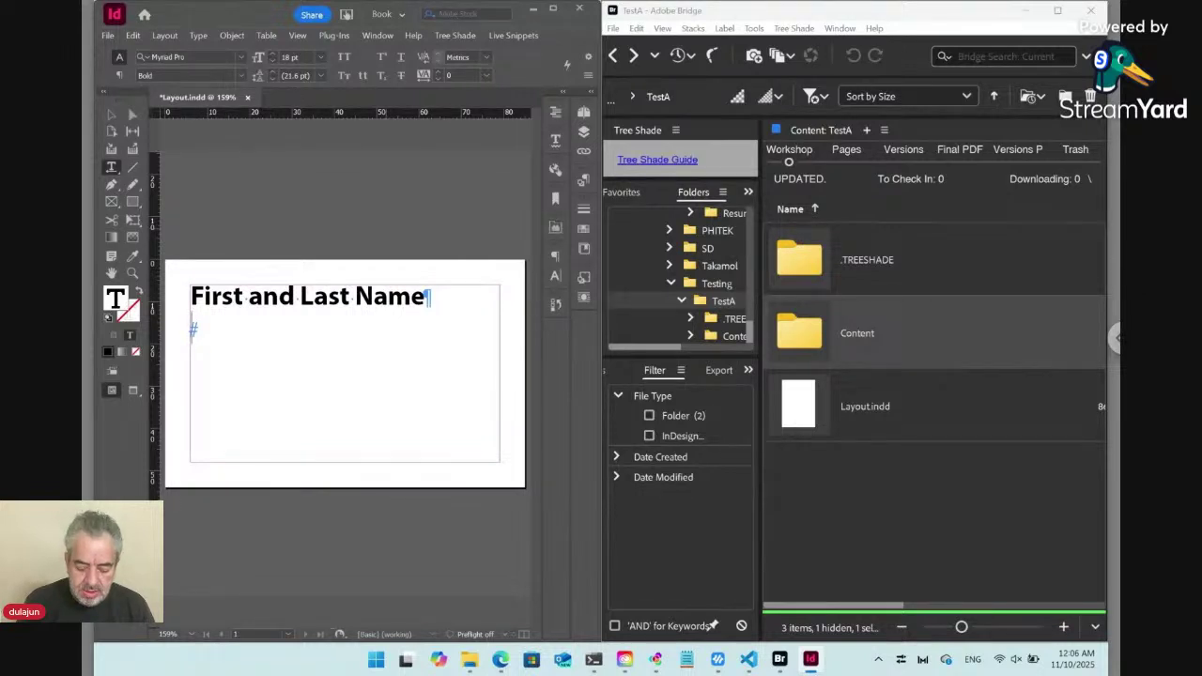
text(Po)
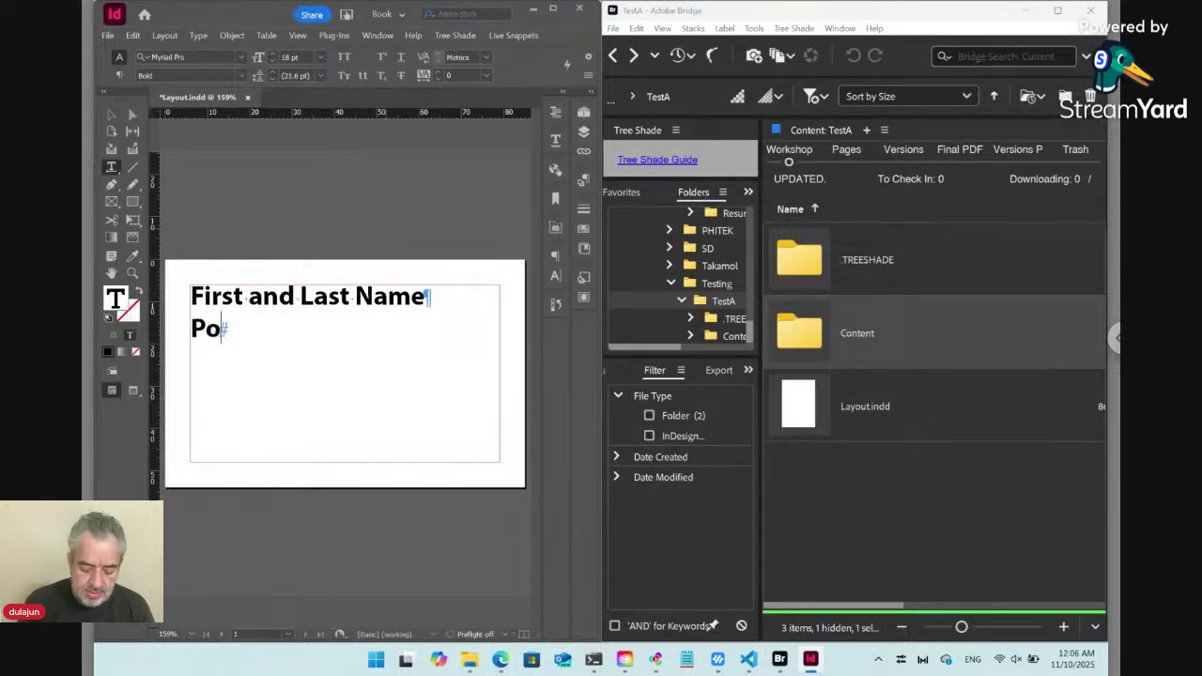
text(sition)
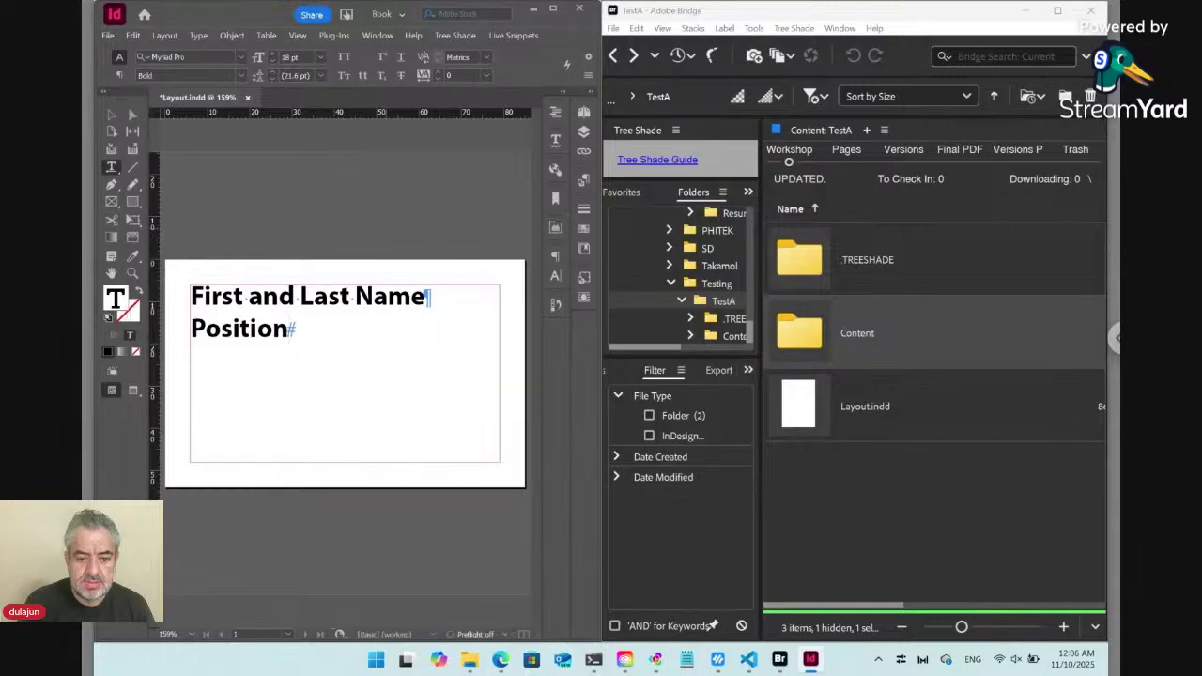
key(Return)
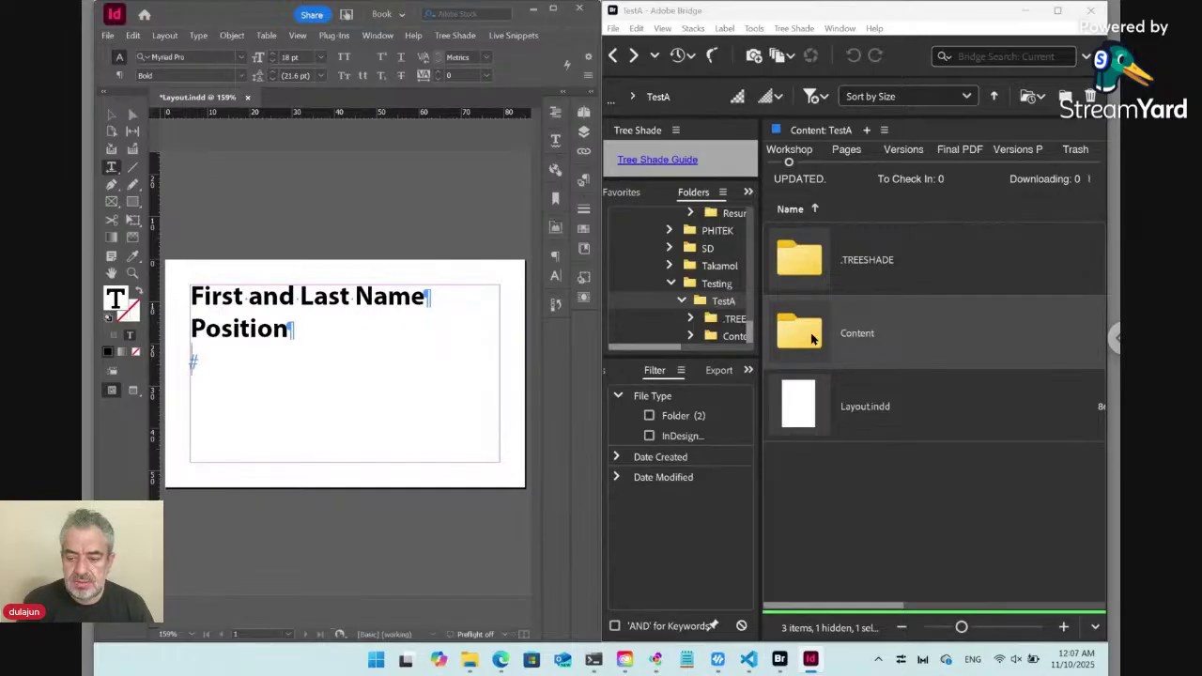
In Bridge, trash the Content folder via Tree Shade and start a new folder in TestA.
click(843, 478)
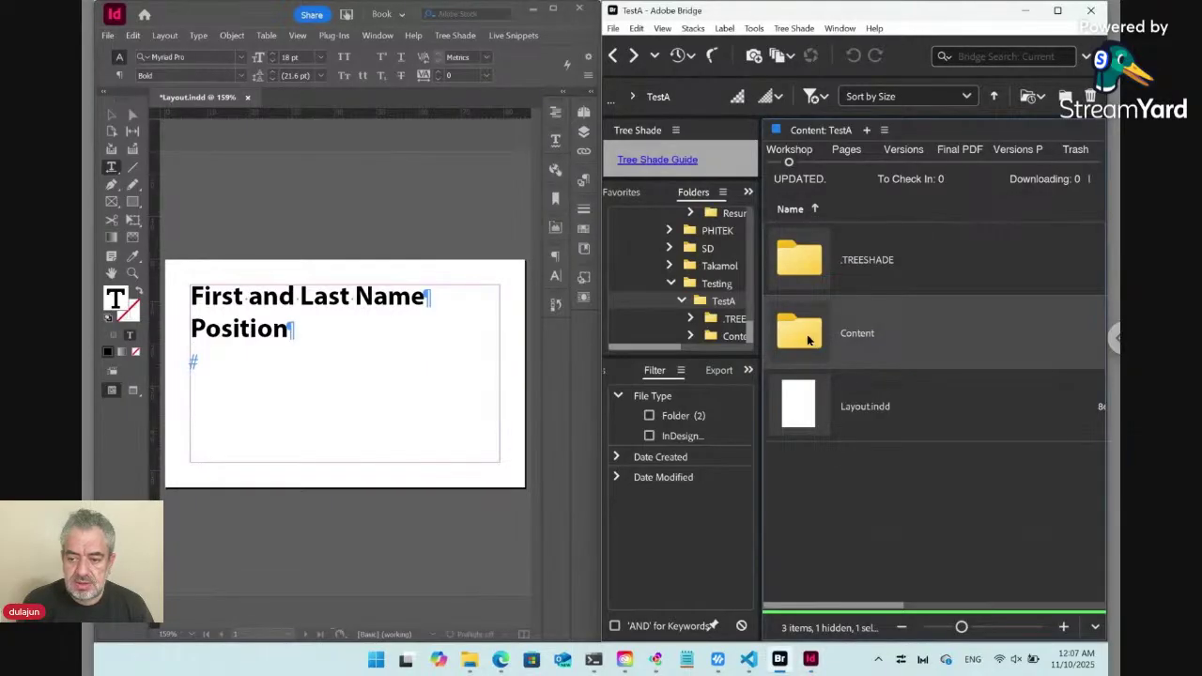
click(797, 29)
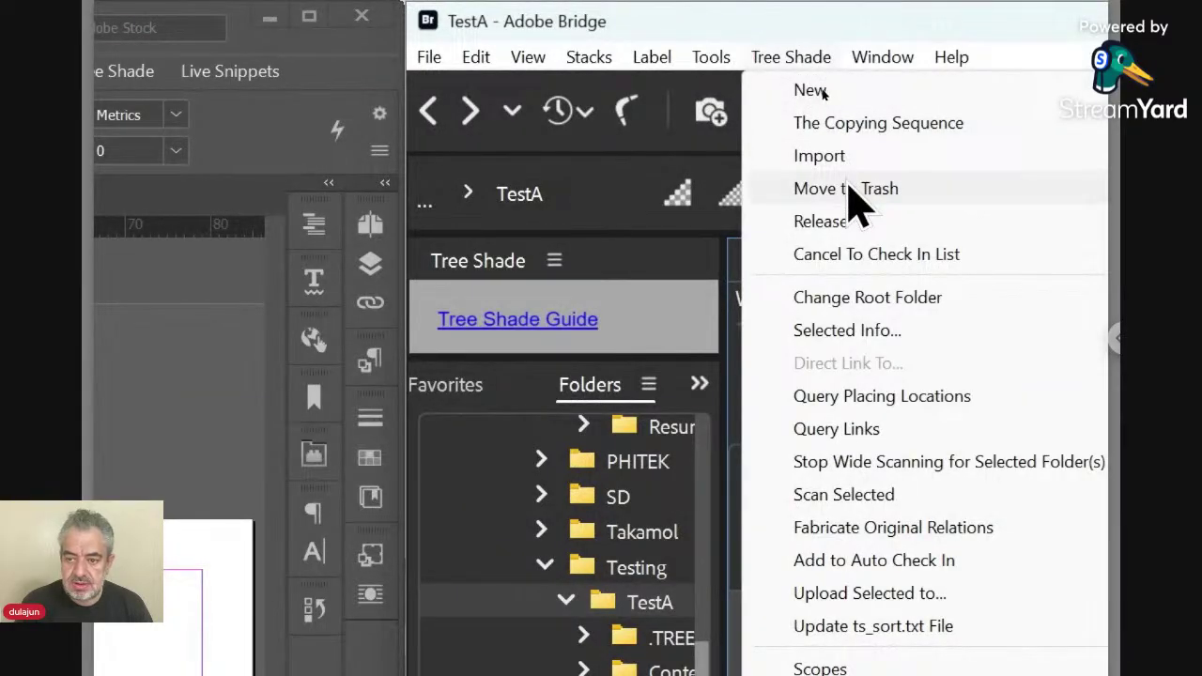
click(850, 193)
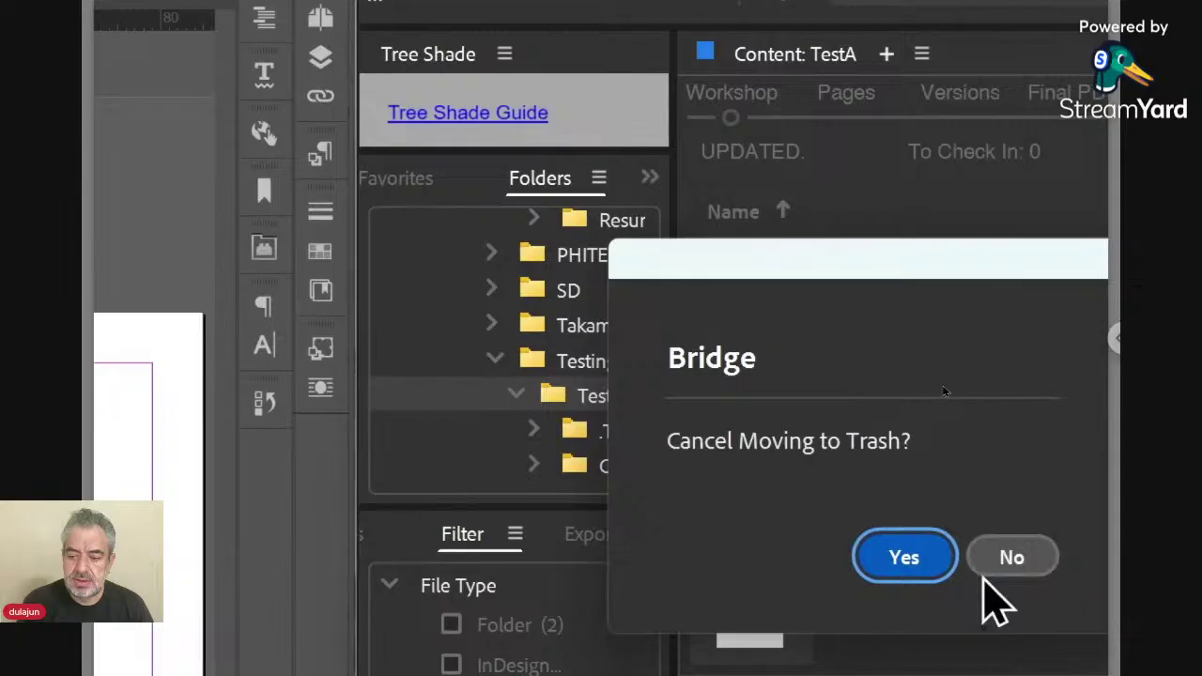
click(1033, 556)
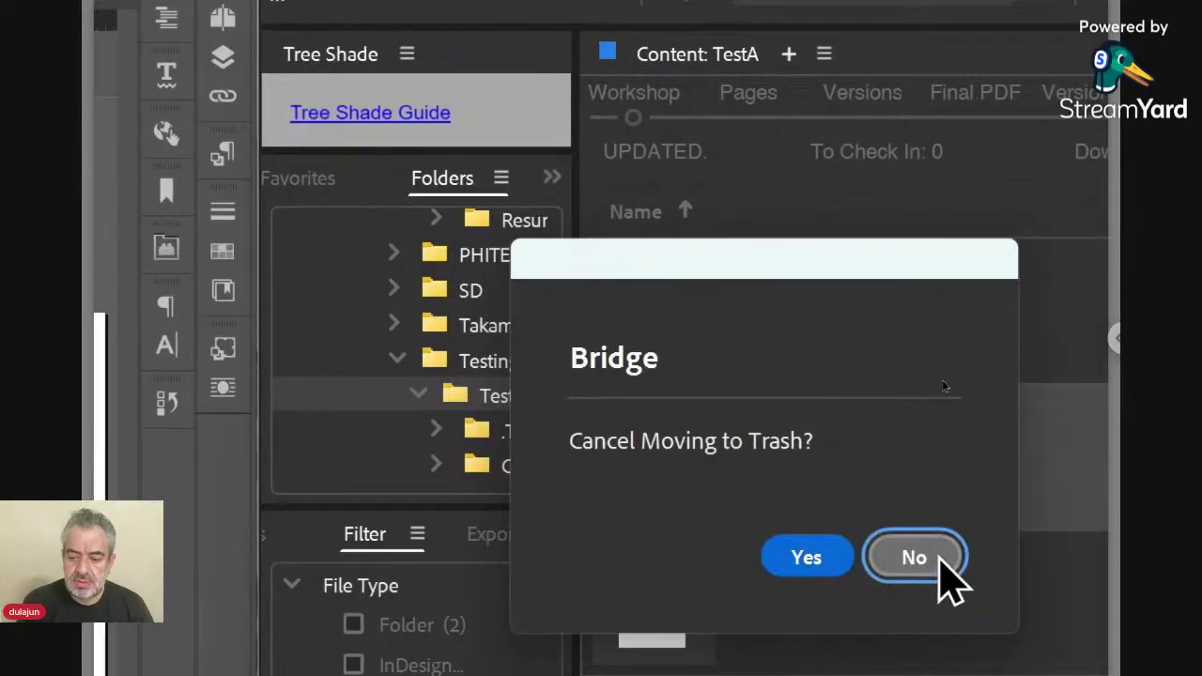
click(930, 558)
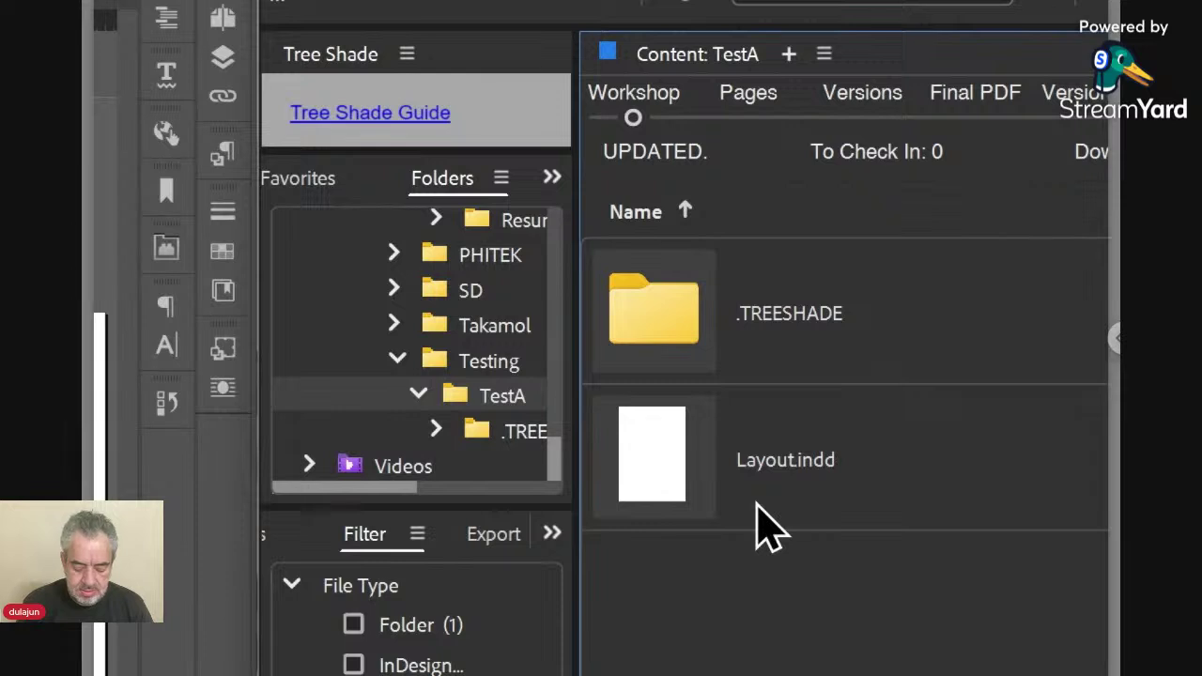
key(ctrl+shift+n)
Name the new folder 'Data' and open it.
text(D)
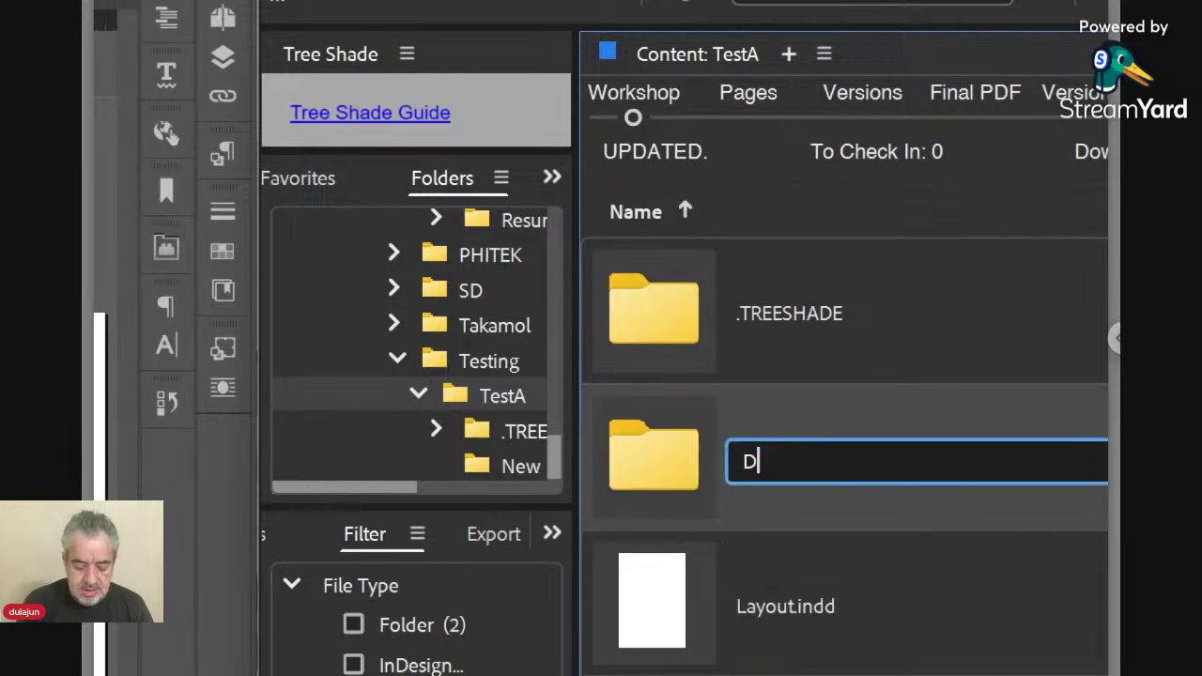
text(ata)
key(Return)
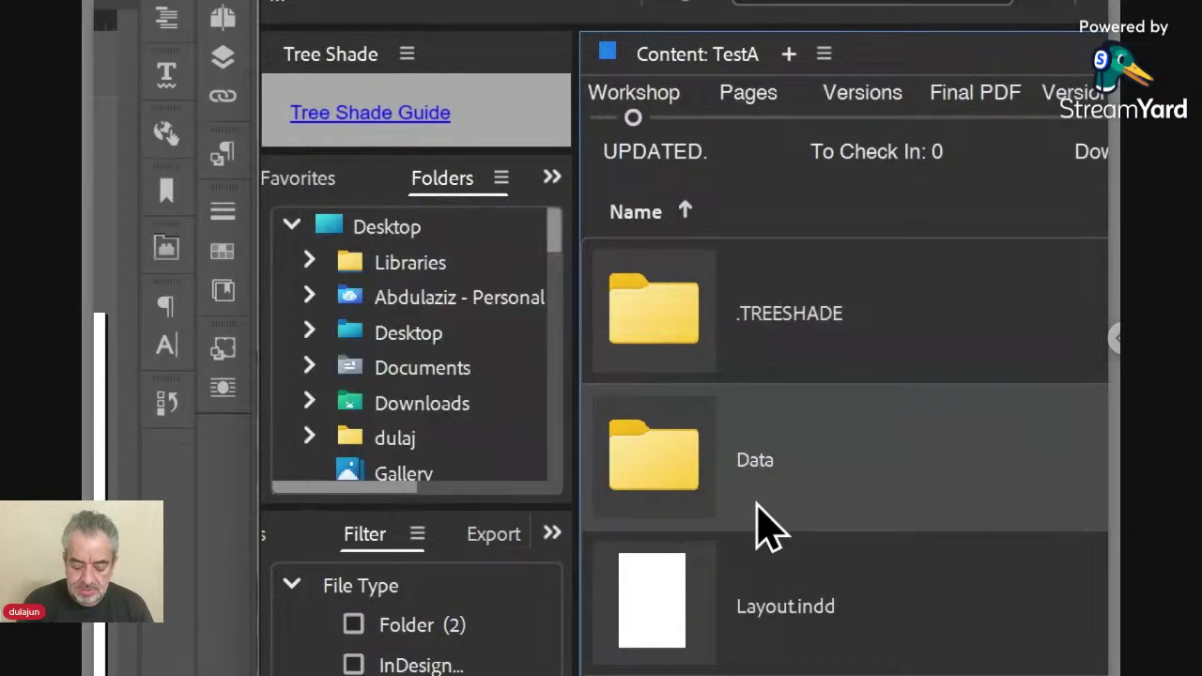
double_click(757, 501)
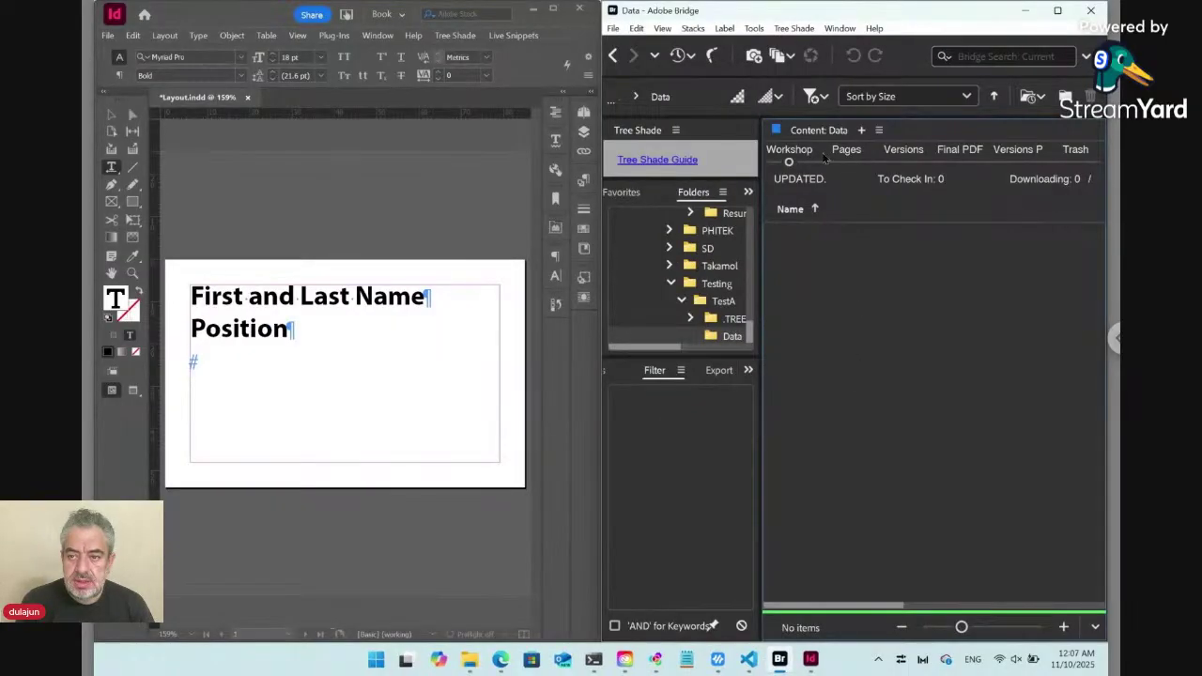
Create a new text file named 'Info' in Data via Tree Shade > New > Text.
click(793, 28)
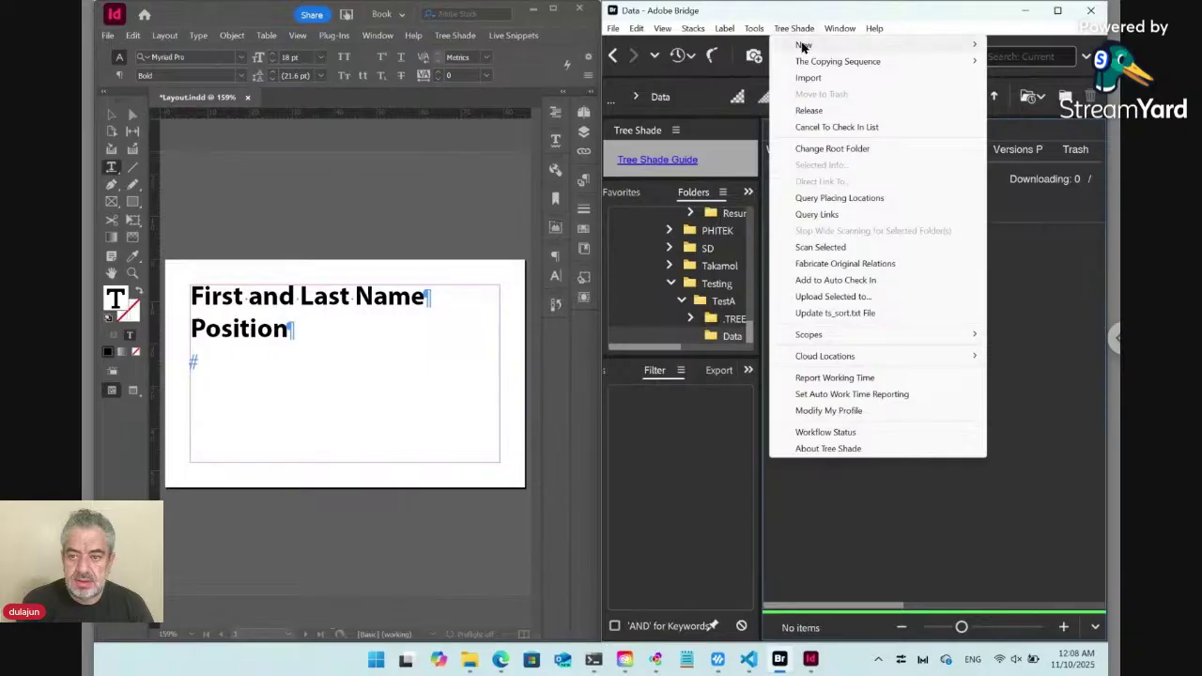
mouse_move(804, 47)
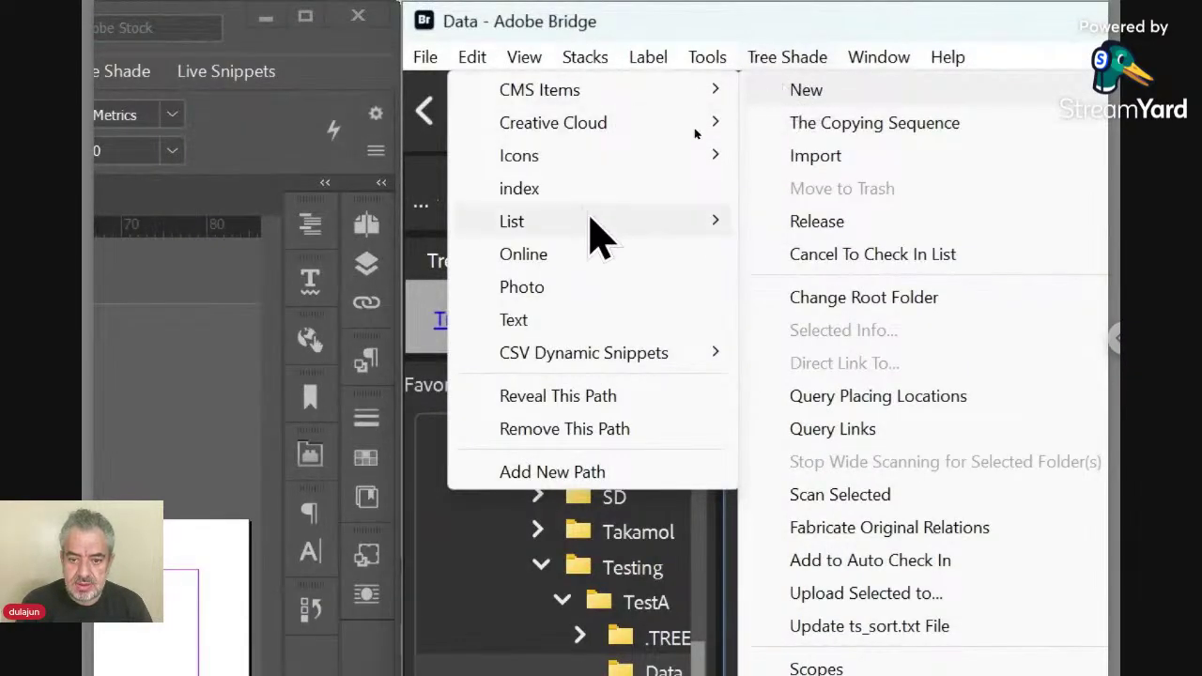
click(589, 320)
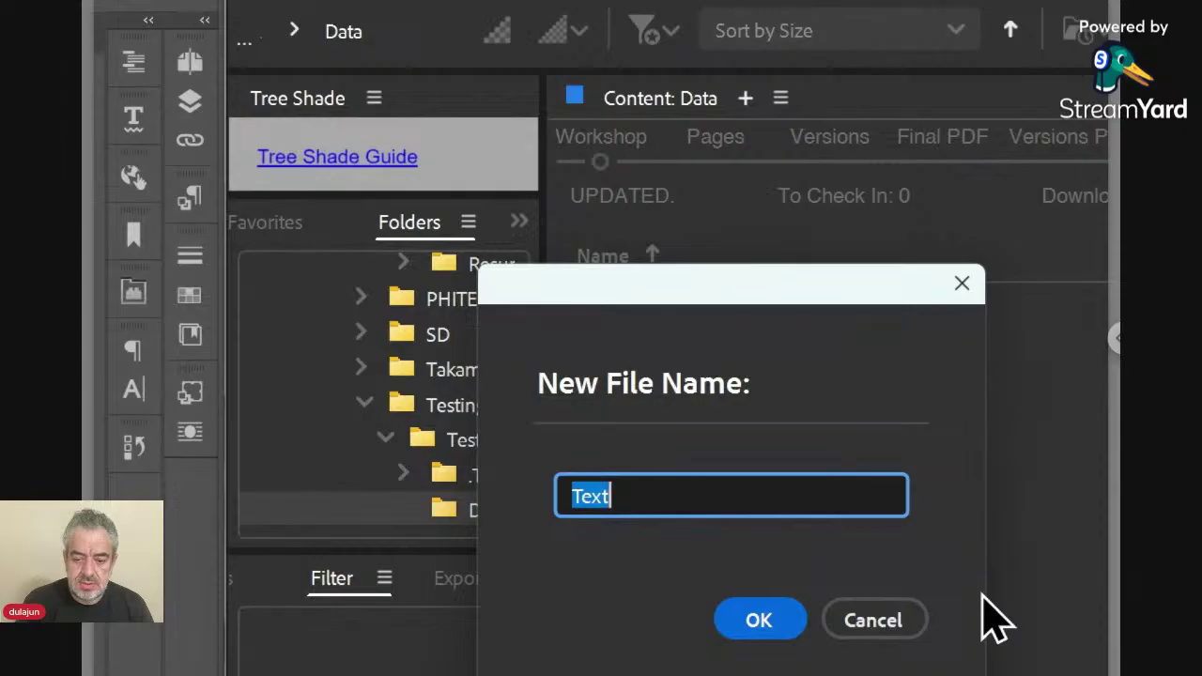
text(Con)
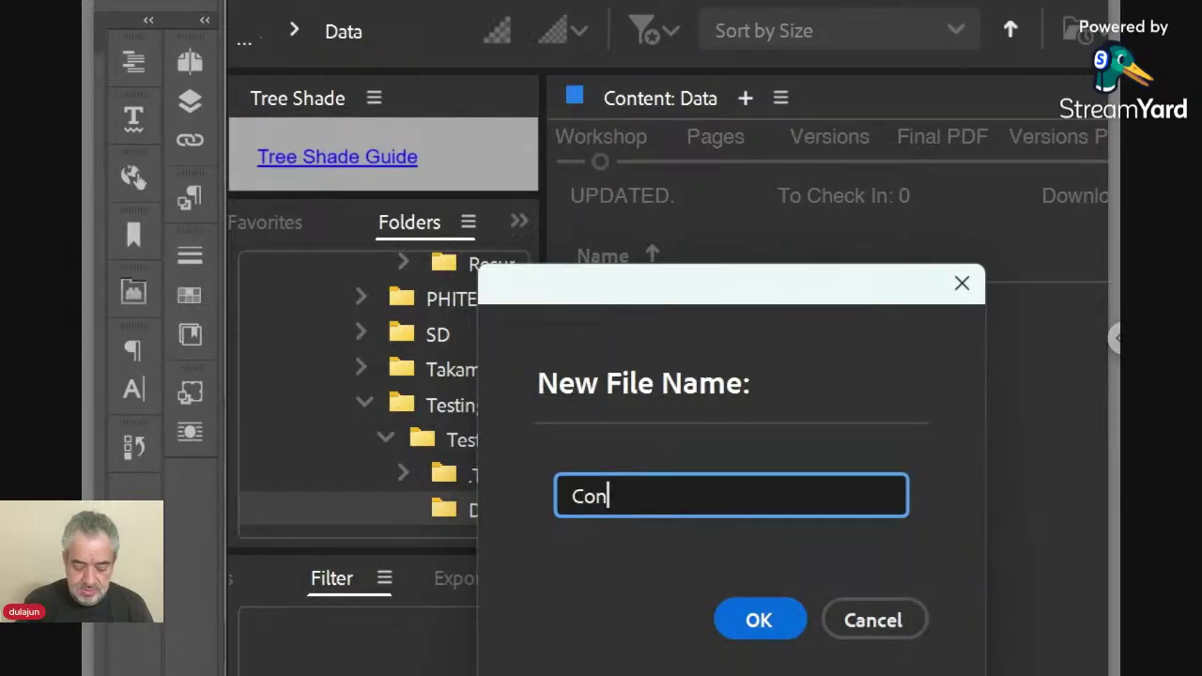
key(BackSpace)
key(BackSpace)
key(BackSpace)
text(Info)
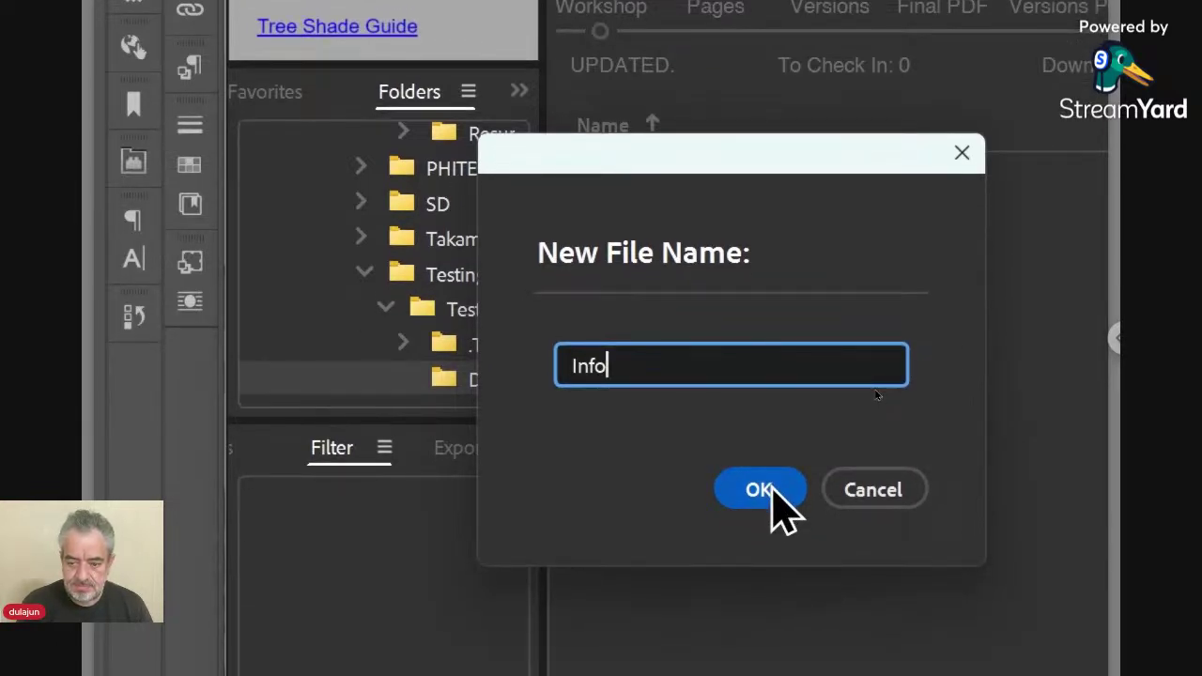
click(773, 488)
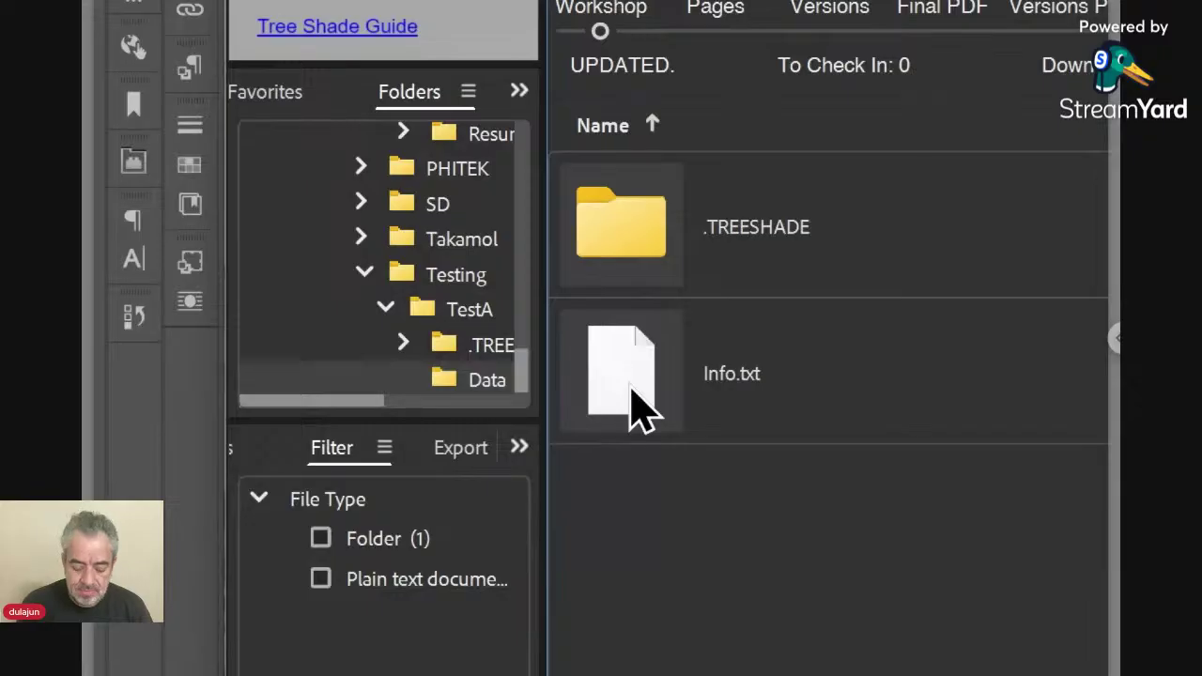
Create a folder named 'Info' inside Data and open it.
key(ctrl+shift+n)
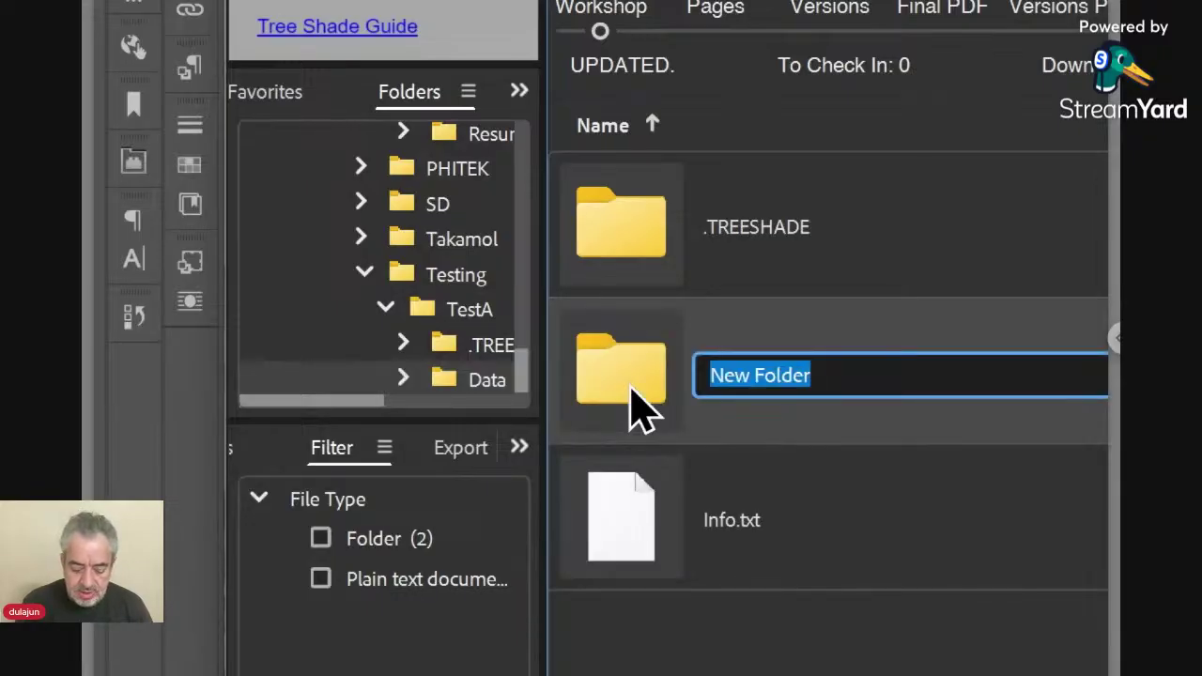
text(Info)
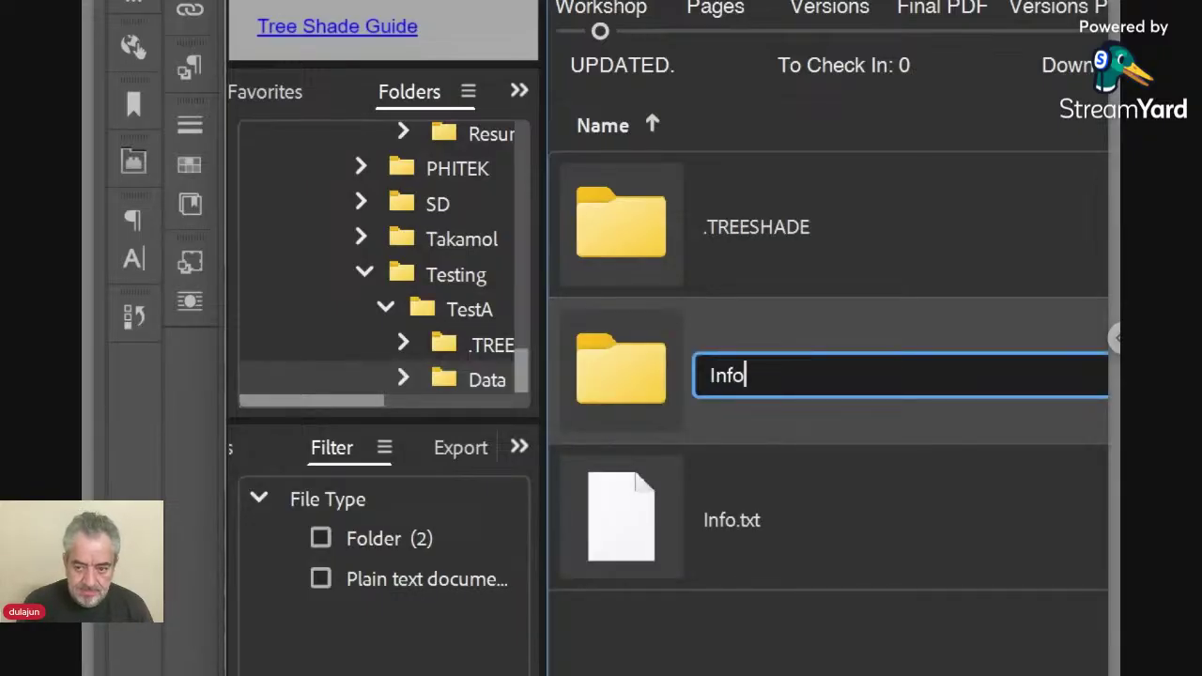
key(Return)
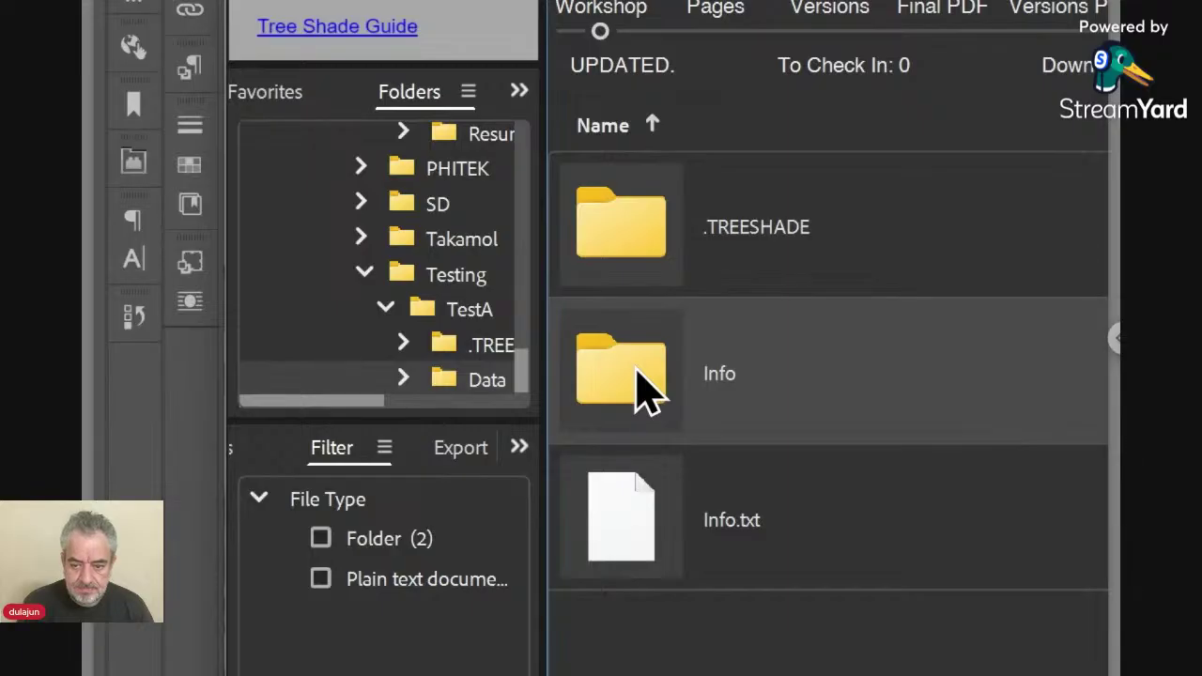
double_click(638, 369)
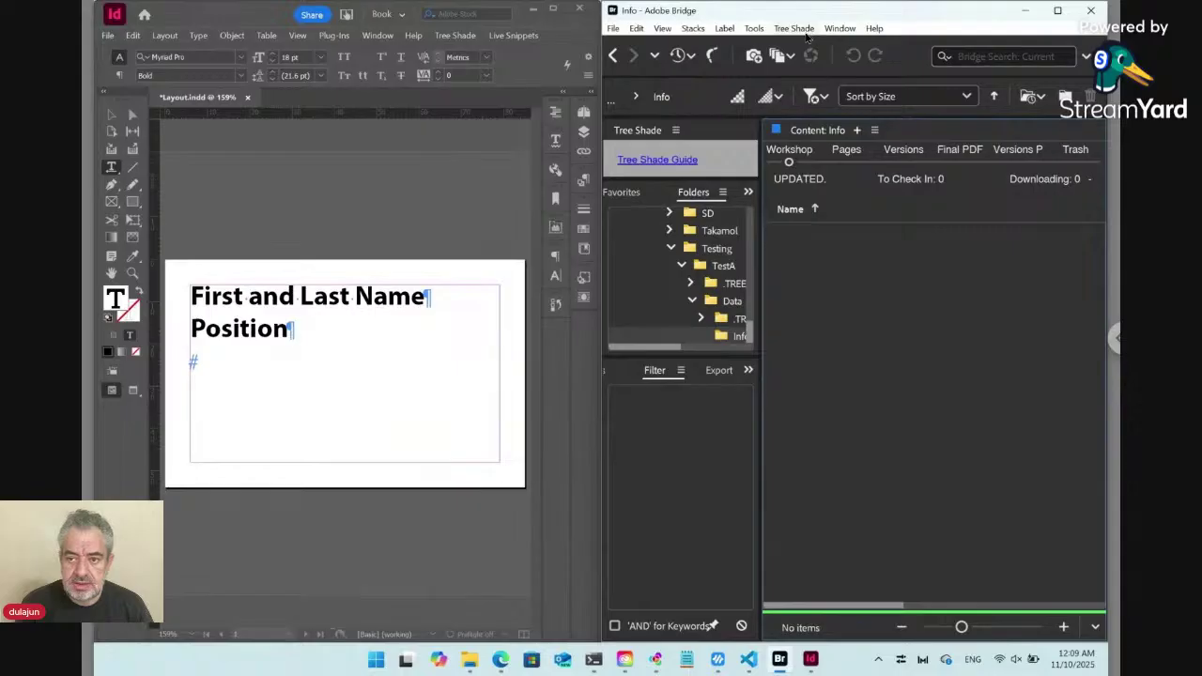
Add a text file with the default name 'Text' to Info, then return to Data.
click(801, 30)
mouse_move(806, 45)
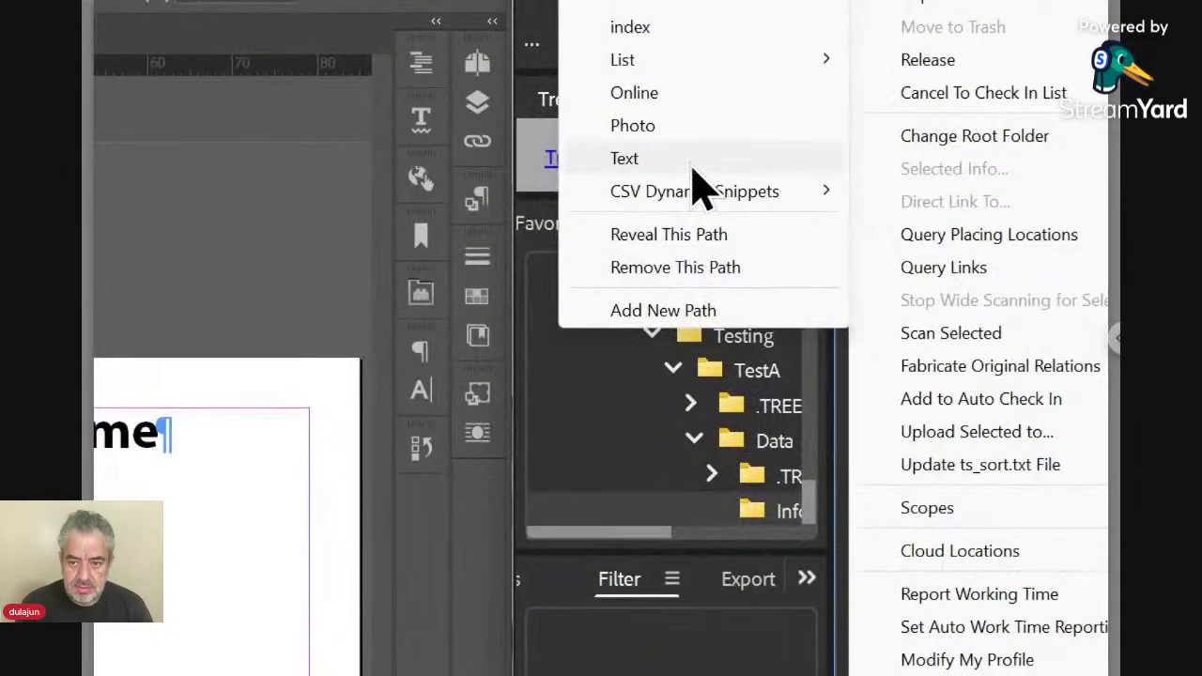
click(692, 166)
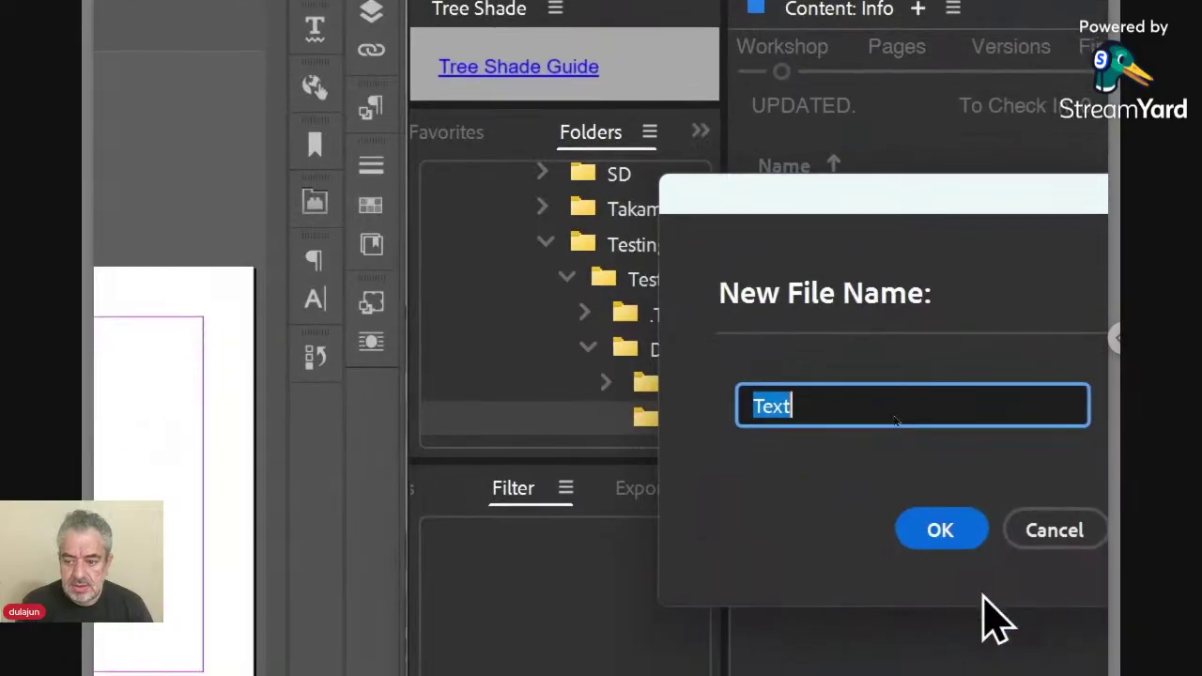
click(953, 534)
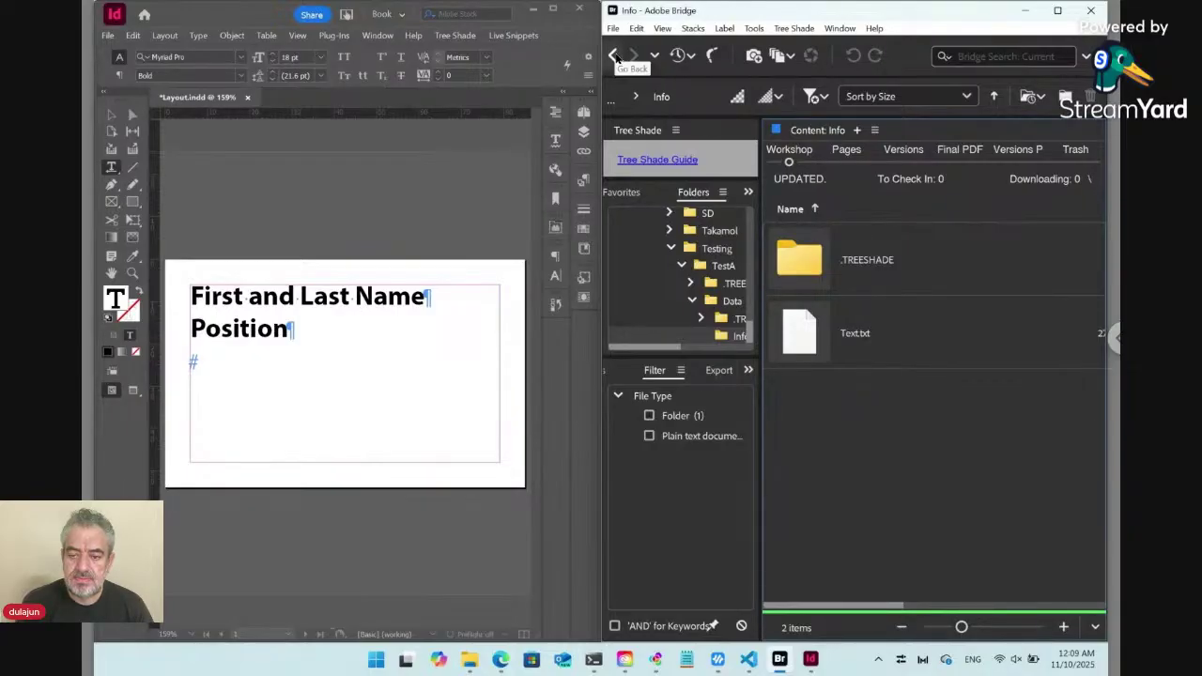
click(615, 57)
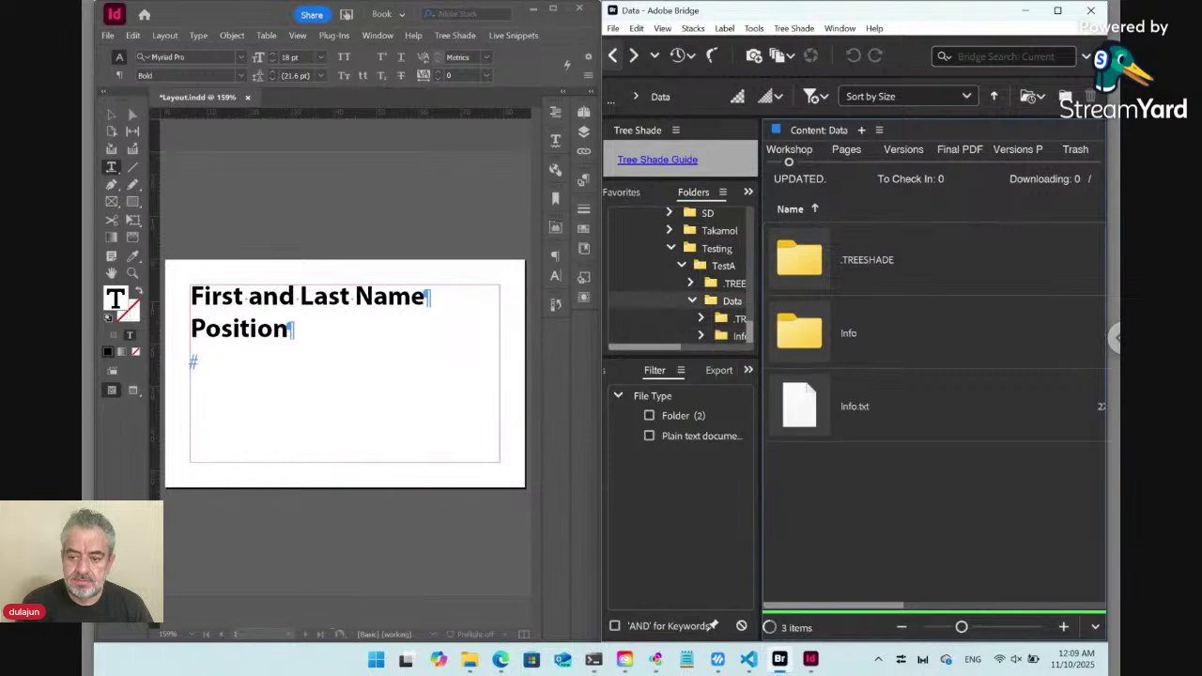
Open Info.txt's content editor, declining to open its paired folder.
click(858, 425)
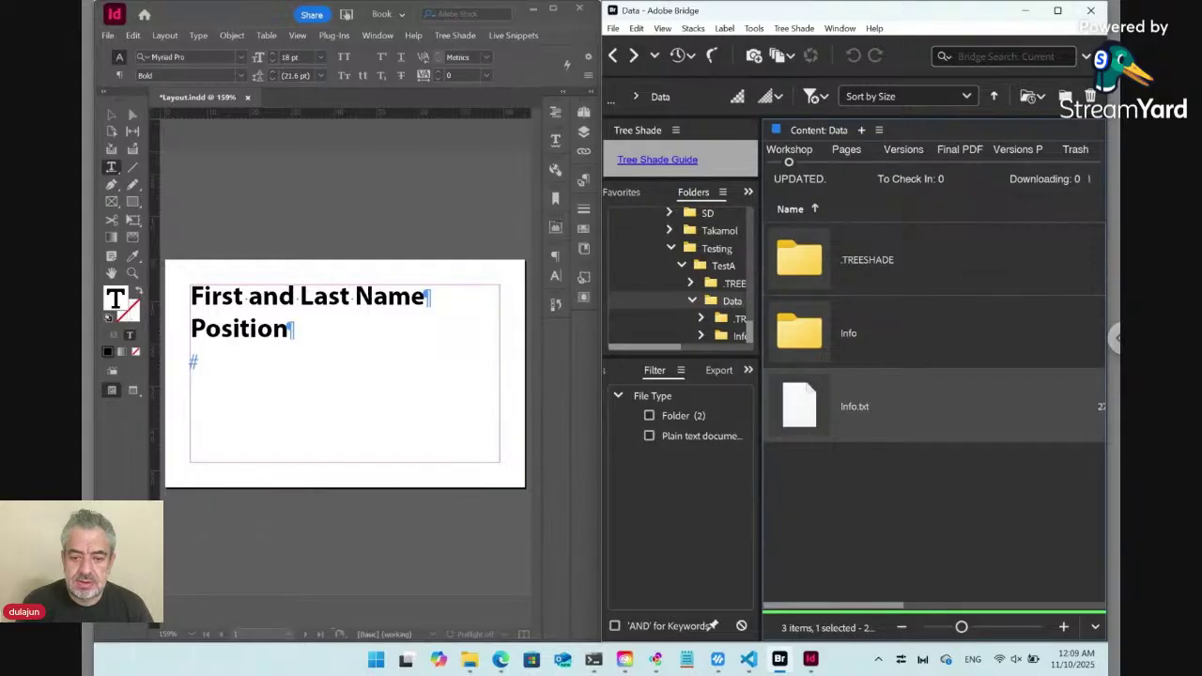
double_click(799, 406)
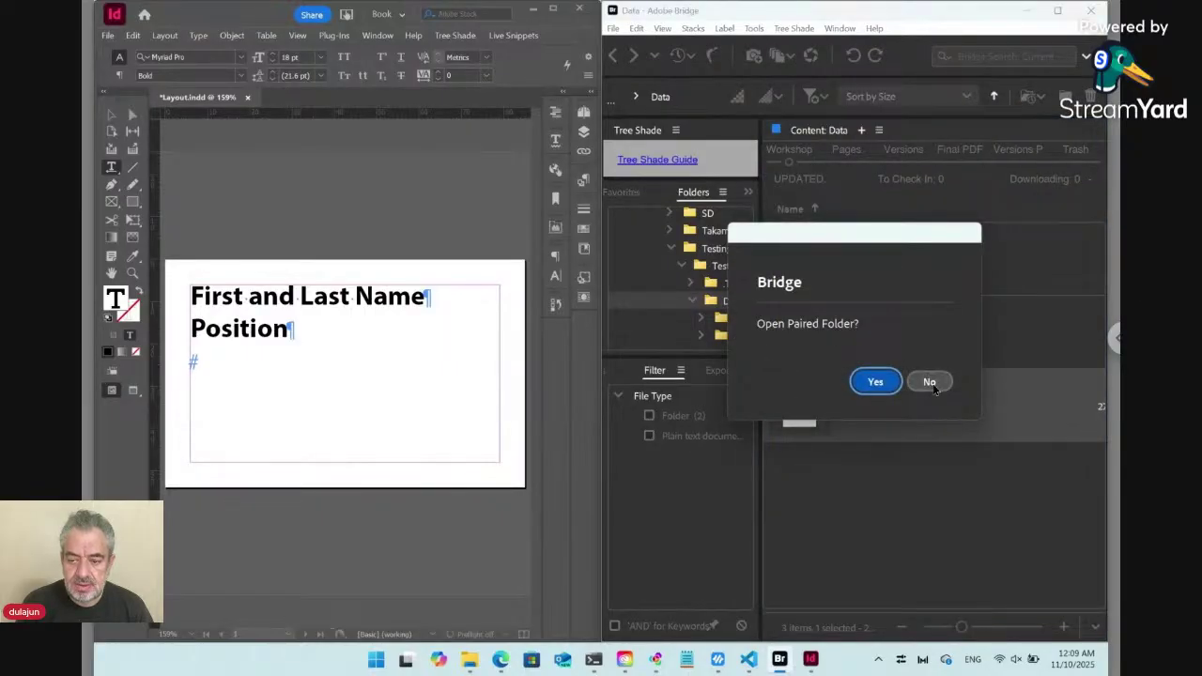
drag(921, 236, 686, 315)
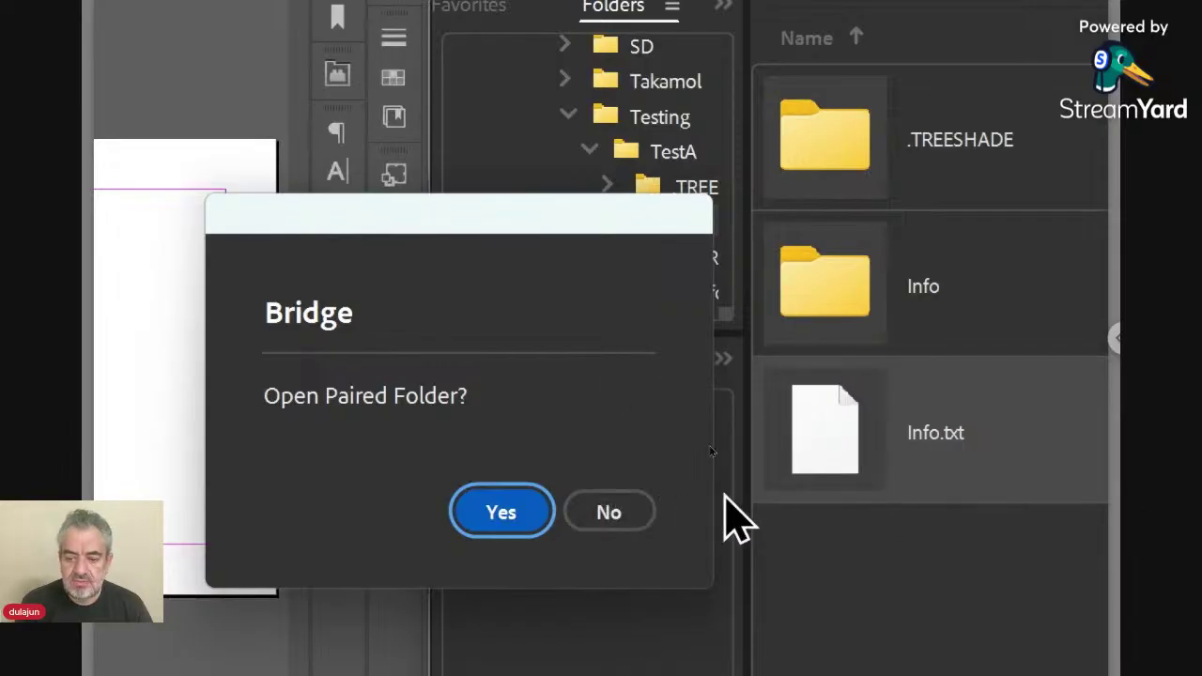
click(609, 513)
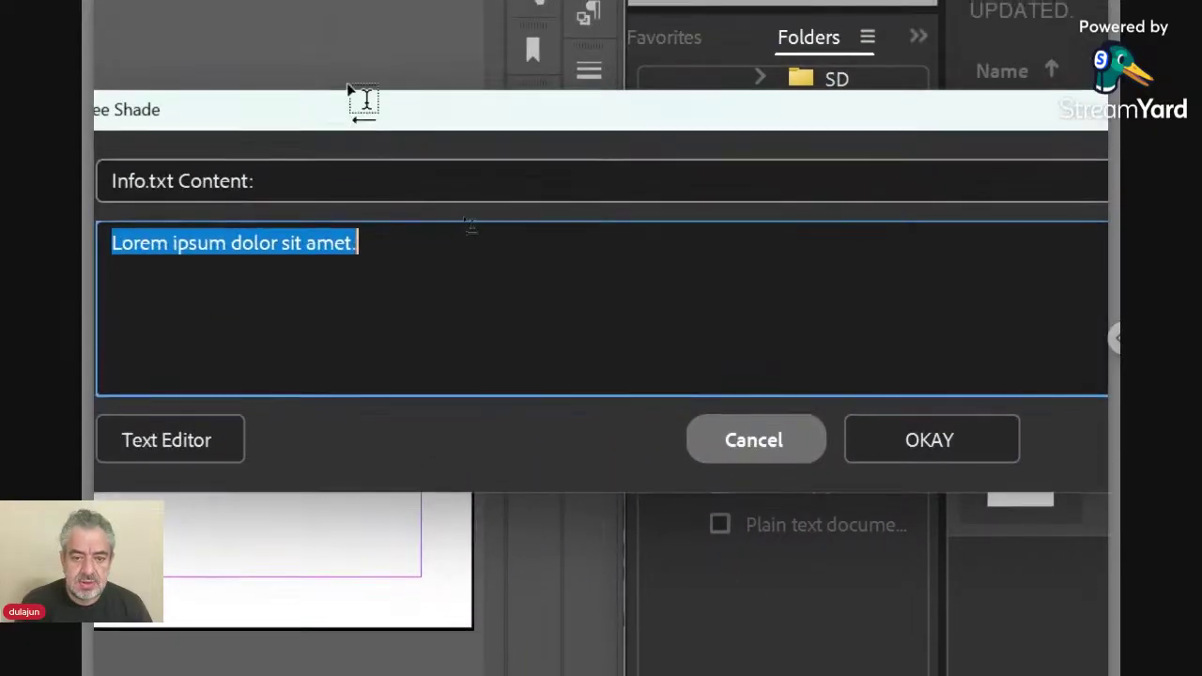
Replace the 'Lorem ipsum dolor sit amet.' line in Info.txt with '::/<FN>/*'.
drag(347, 110, 985, 588)
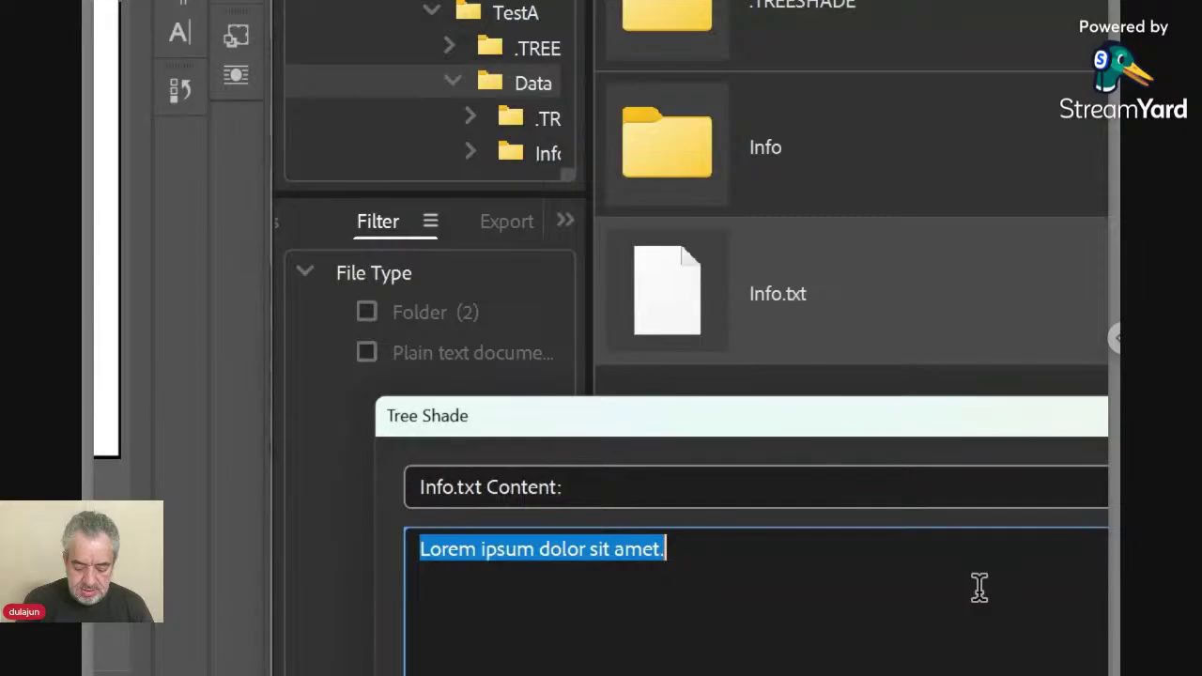
key(BackSpace)
text(::)
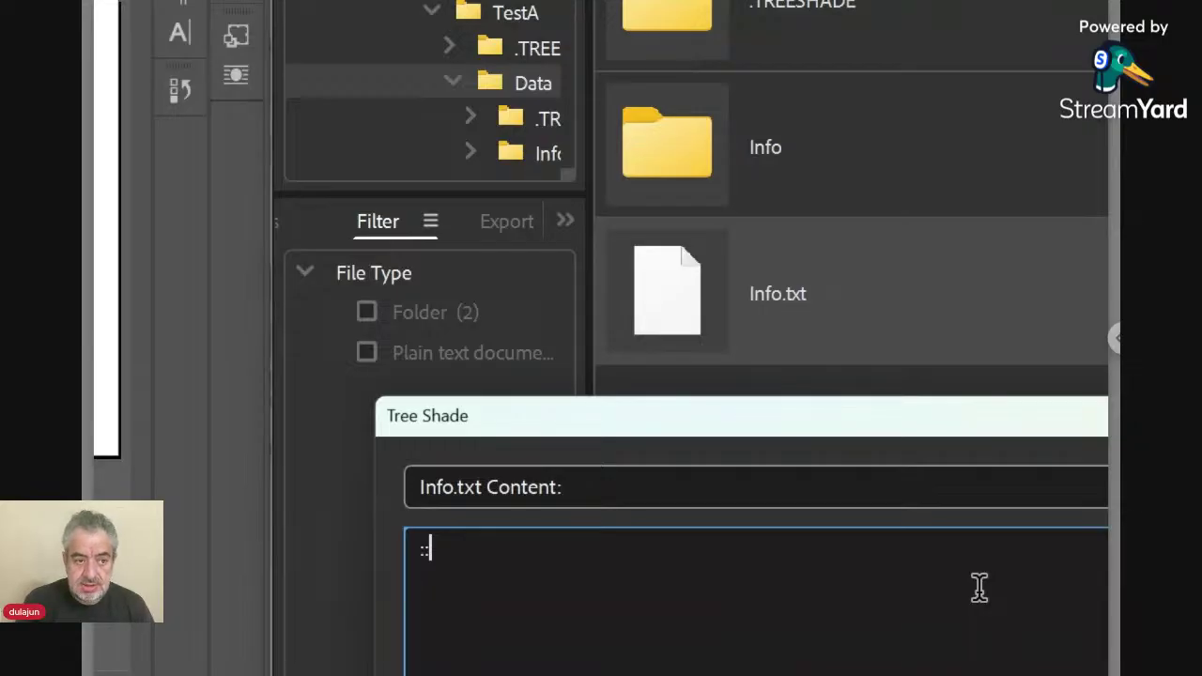
text(/)
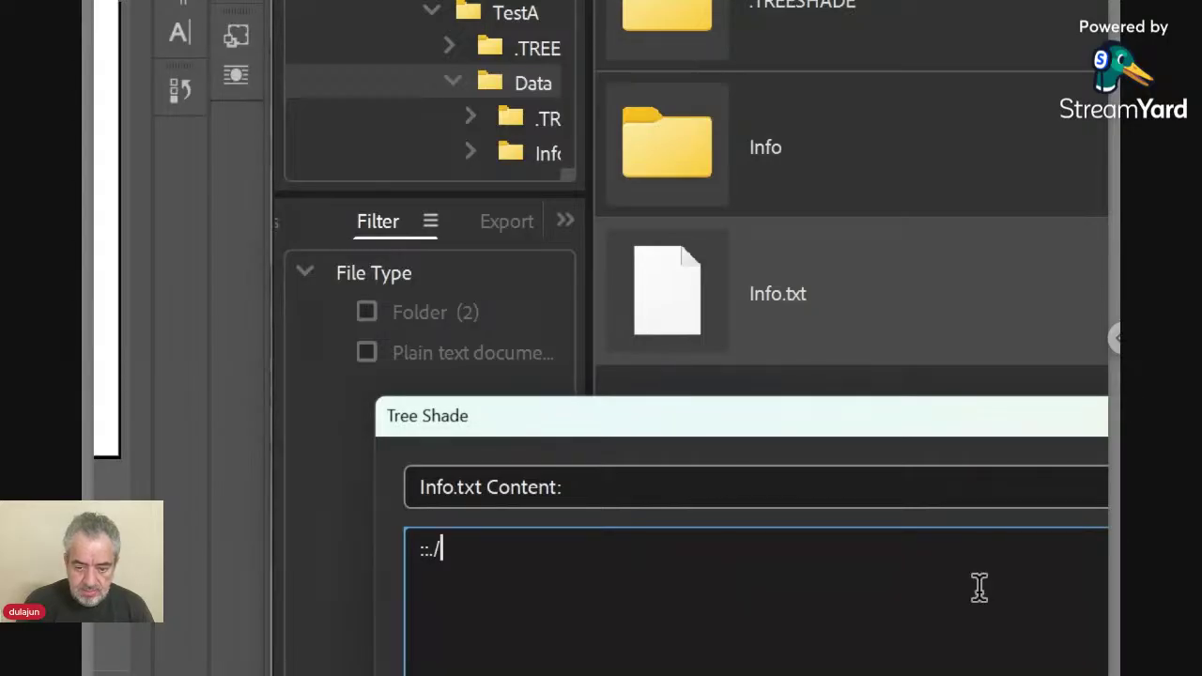
text(<)
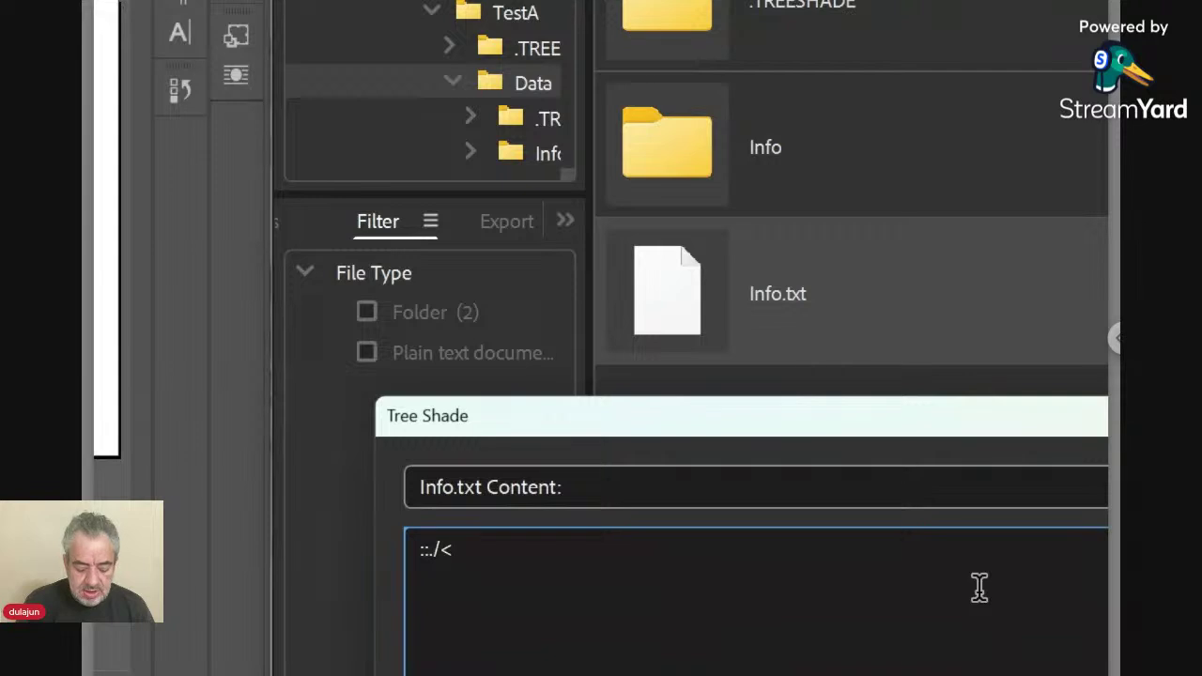
text(FN)
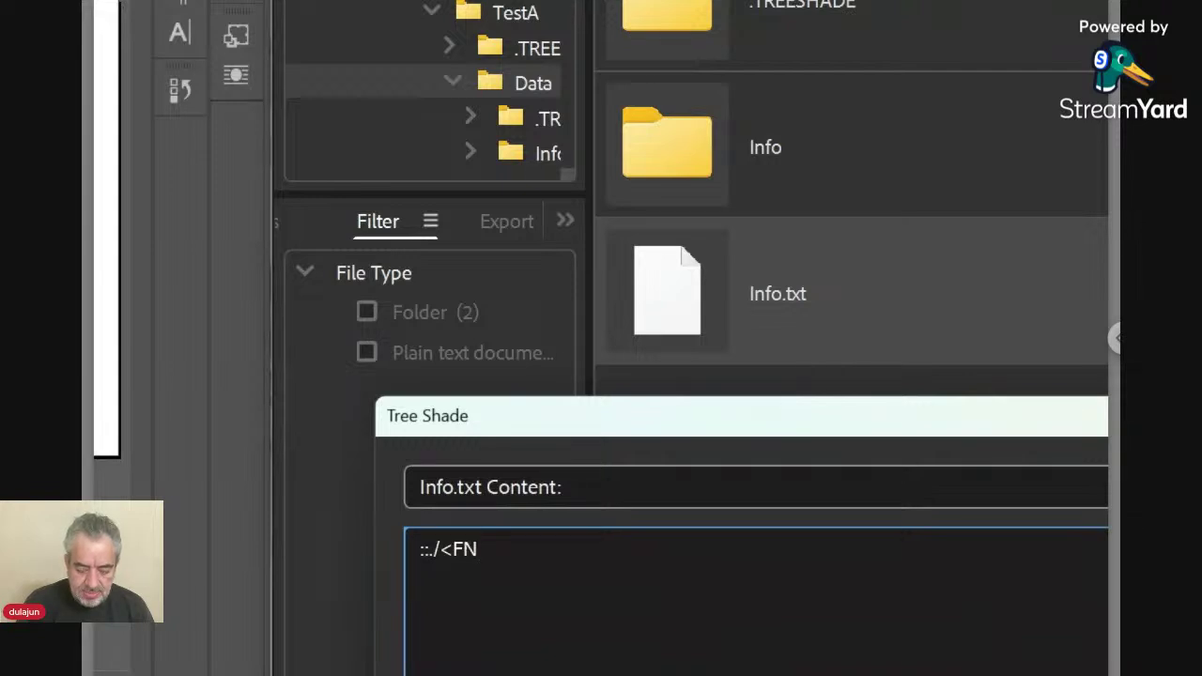
text(>)
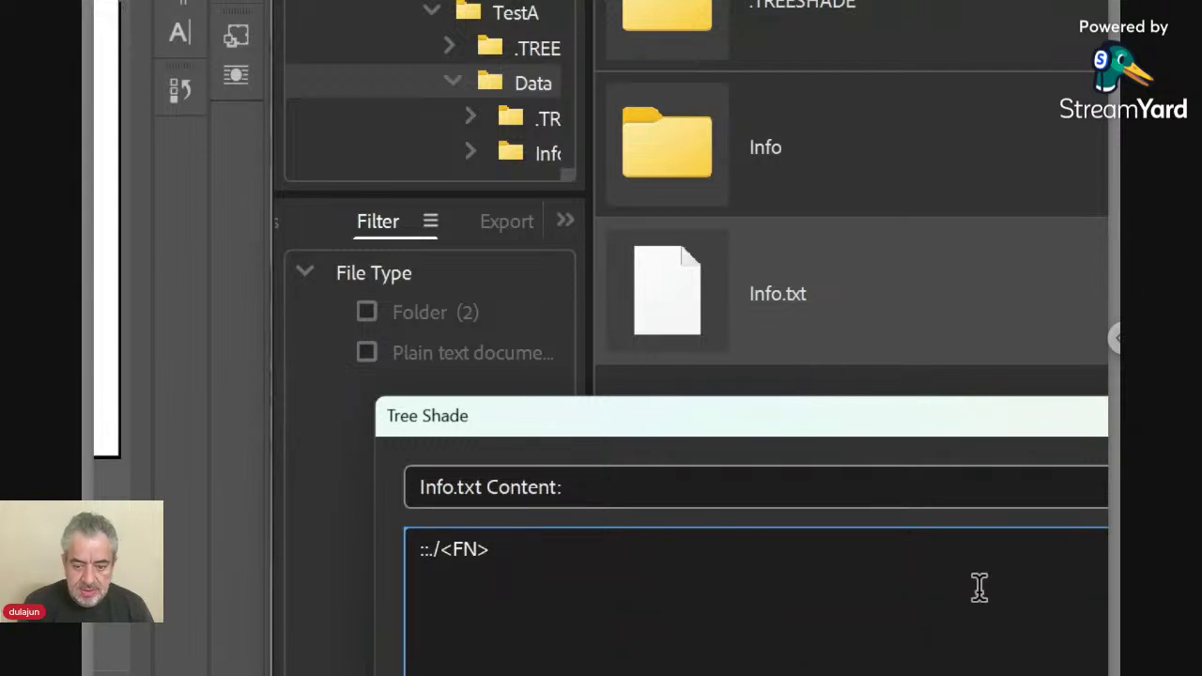
text(/)
key(shift+Left)
key(shift+Left)
key(shift+Left)
key(shift+Left)
key(shift+Left)
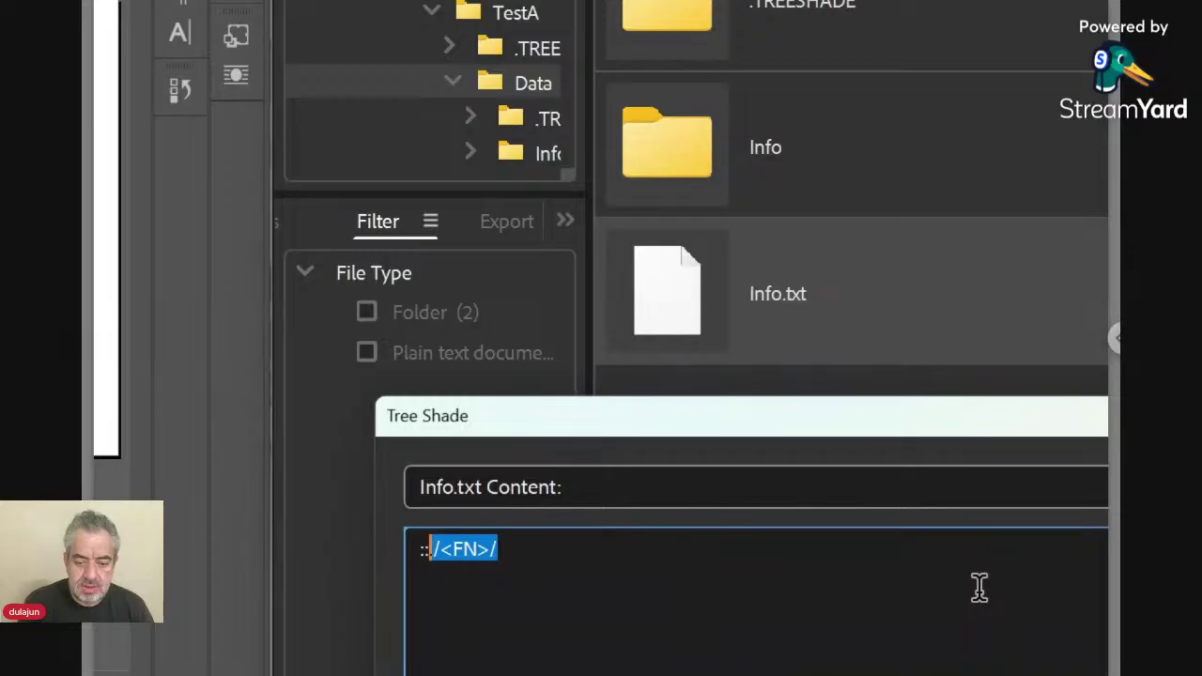
key(Left)
key(Right)
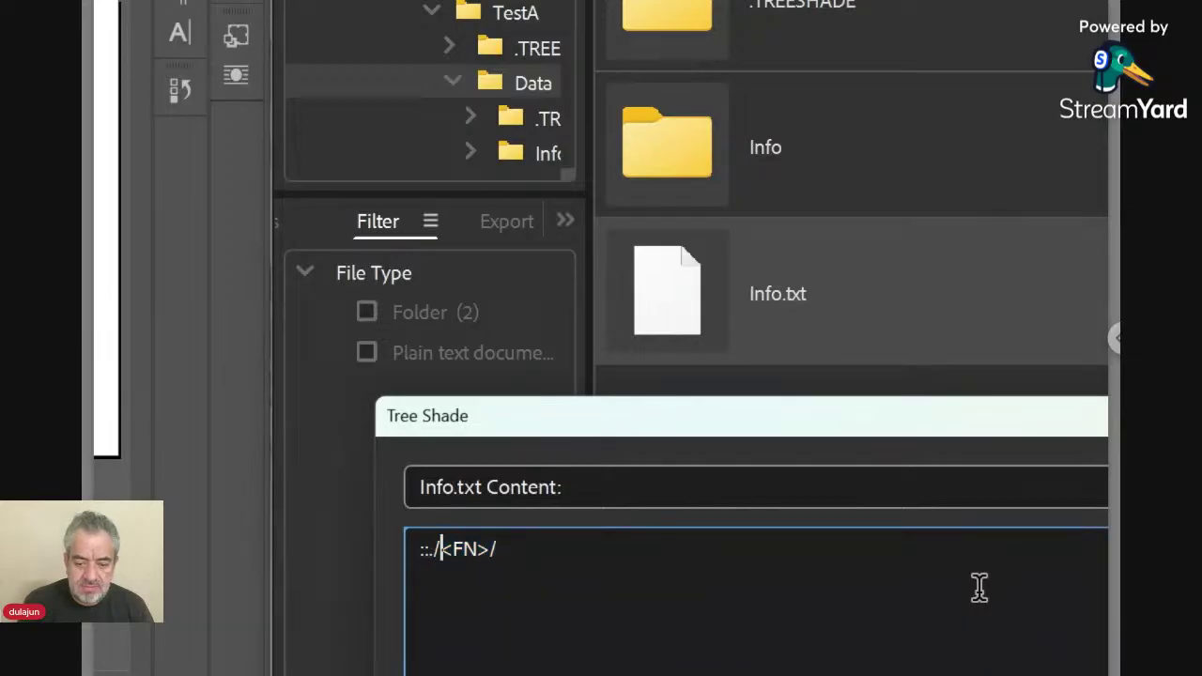
key(shift+Right)
key(shift+Right)
key(shift+Right)
key(shift+Right)
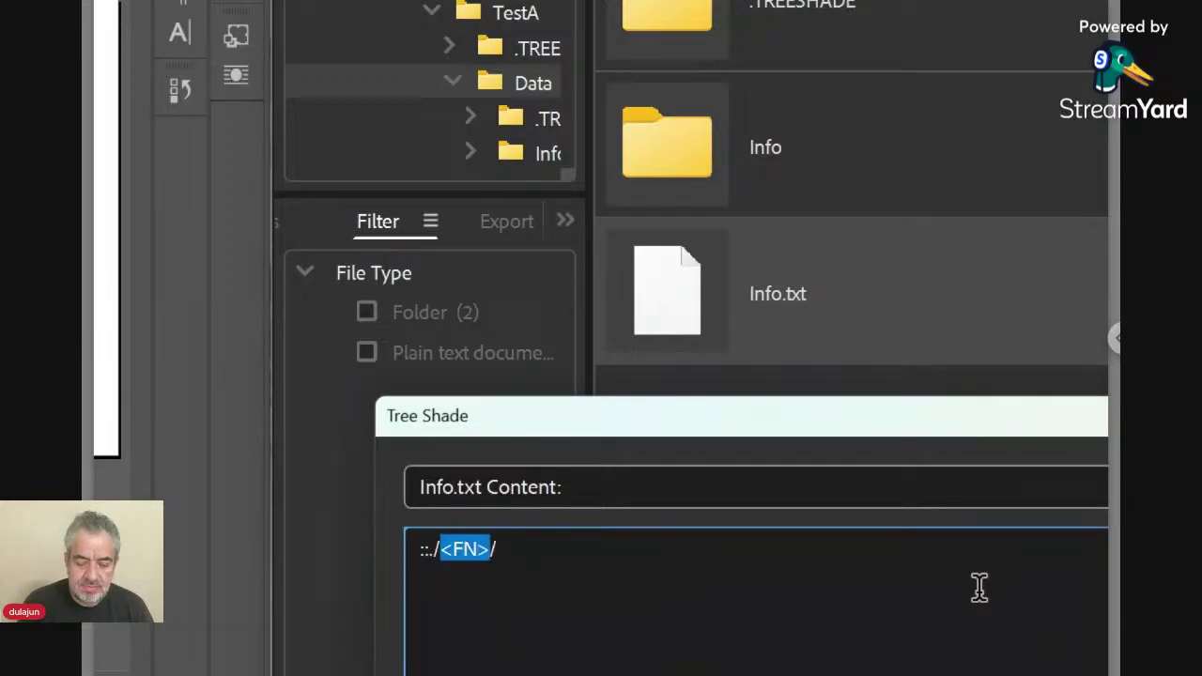
key(Right)
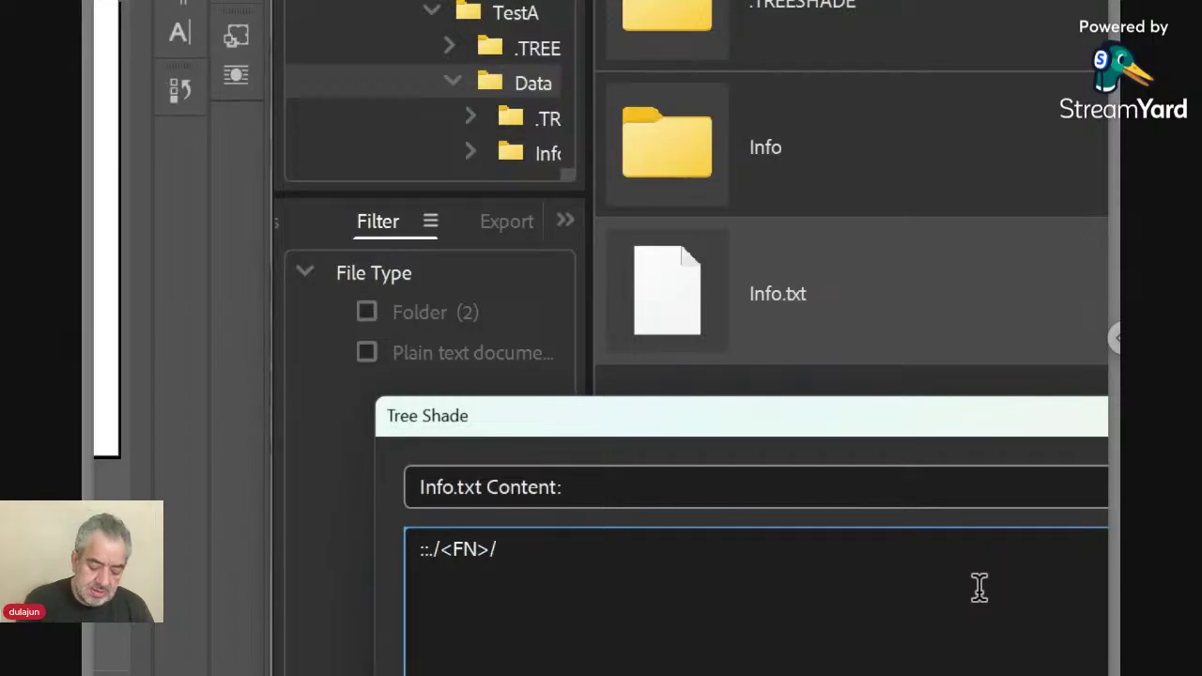
text(*)
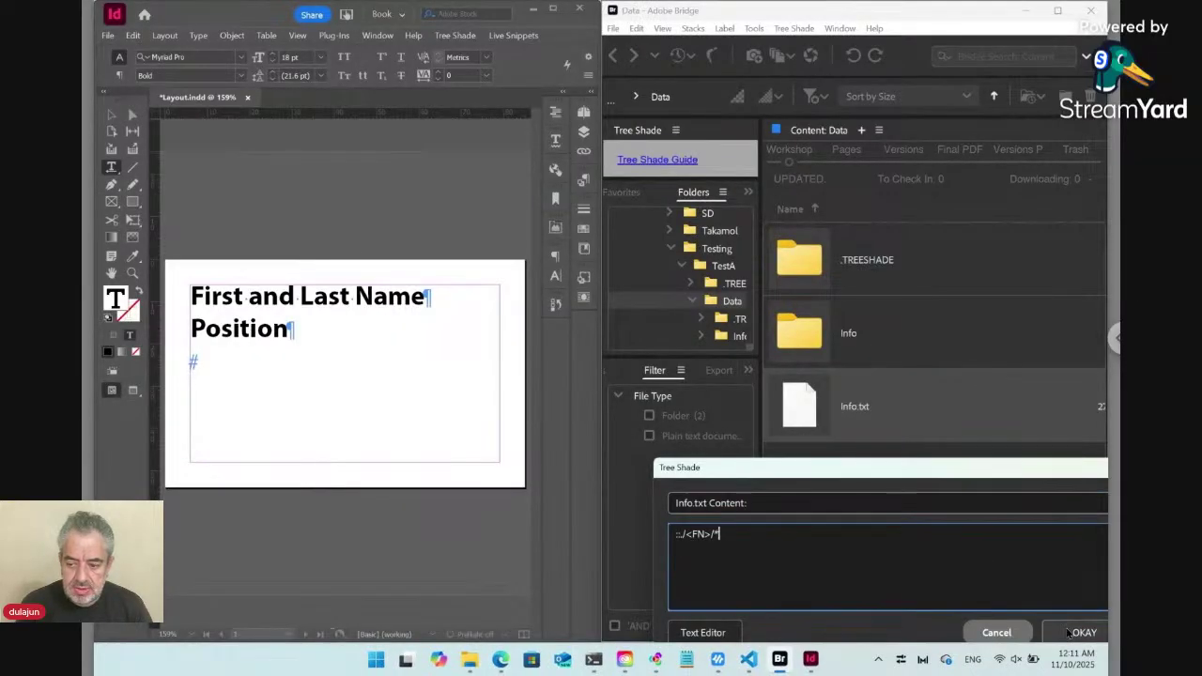
Confirm the Info.txt edit and delete the name and position lines from the InDesign frame.
click(1071, 633)
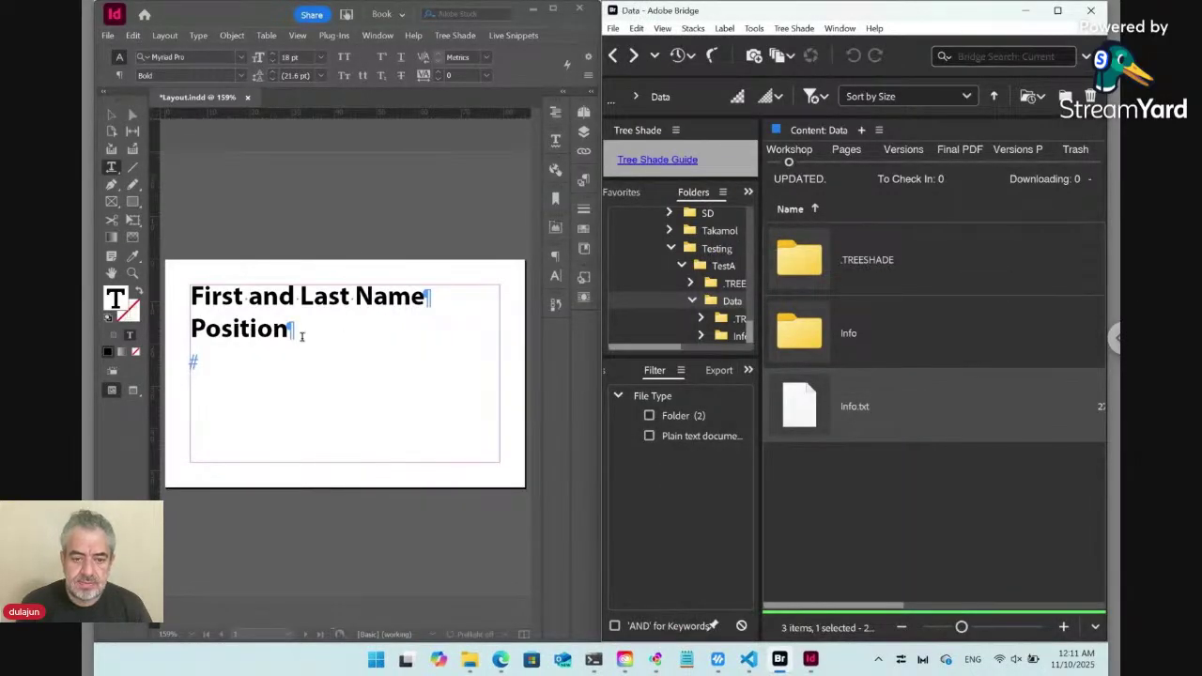
click(253, 331)
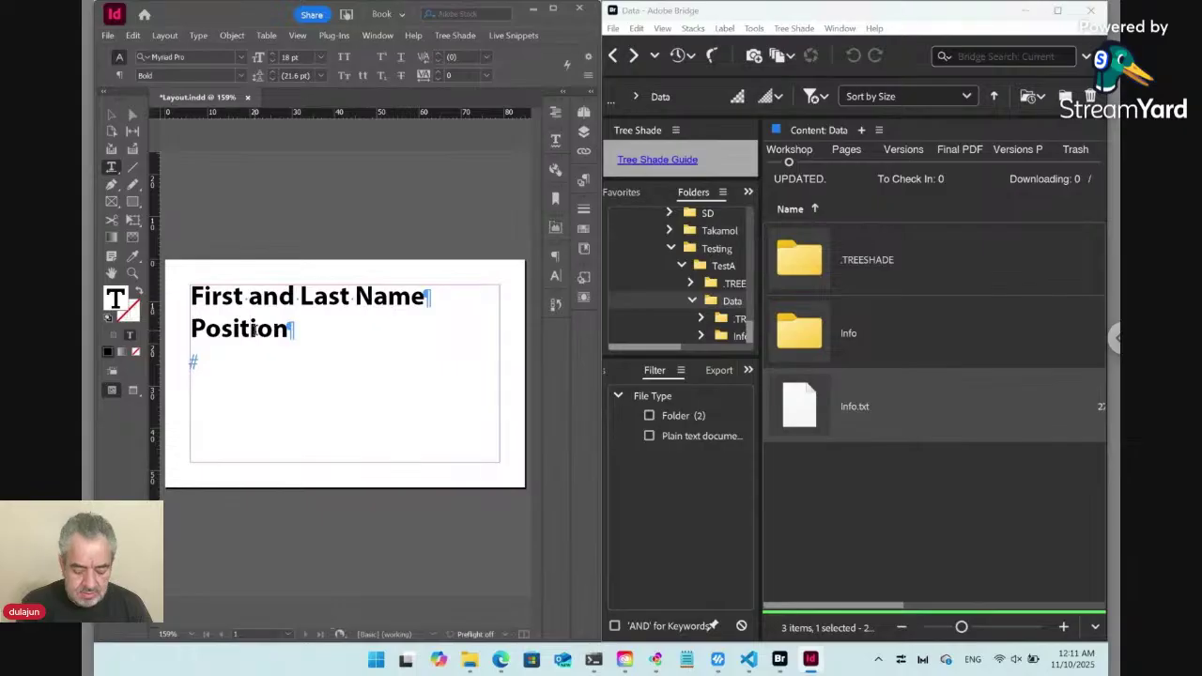
key(ctrl+a)
key(BackSpace)
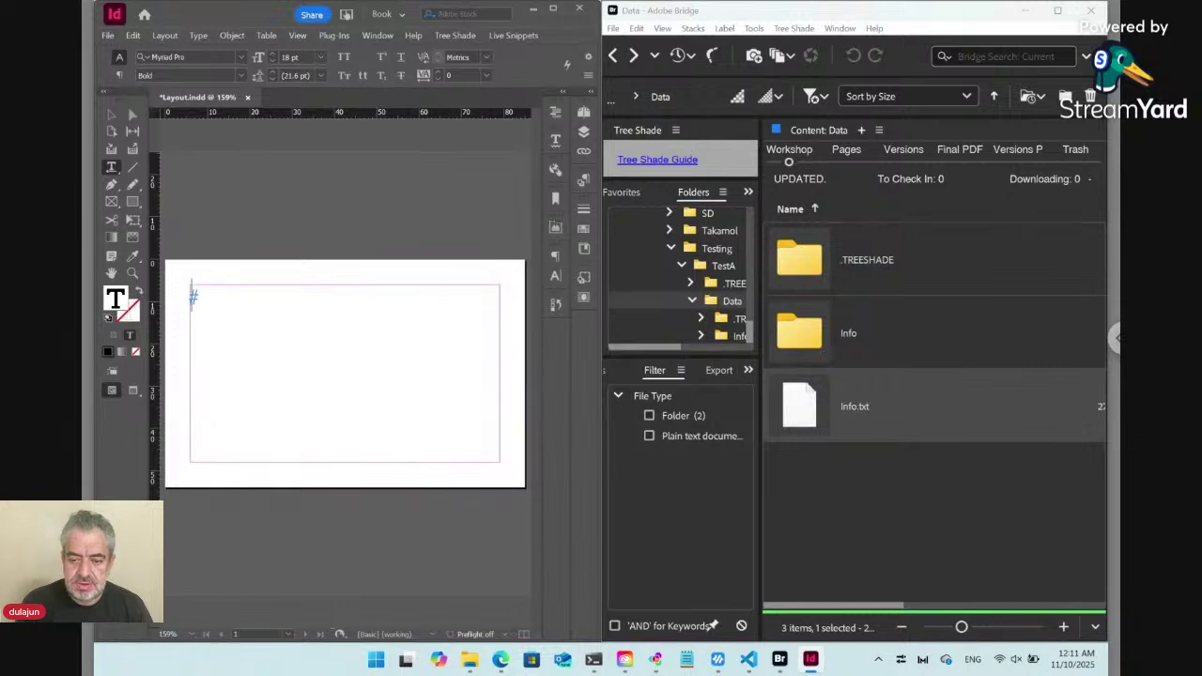
Place Info.txt into the InDesign frame from Bridge, then open the Info folder.
right_click(803, 406)
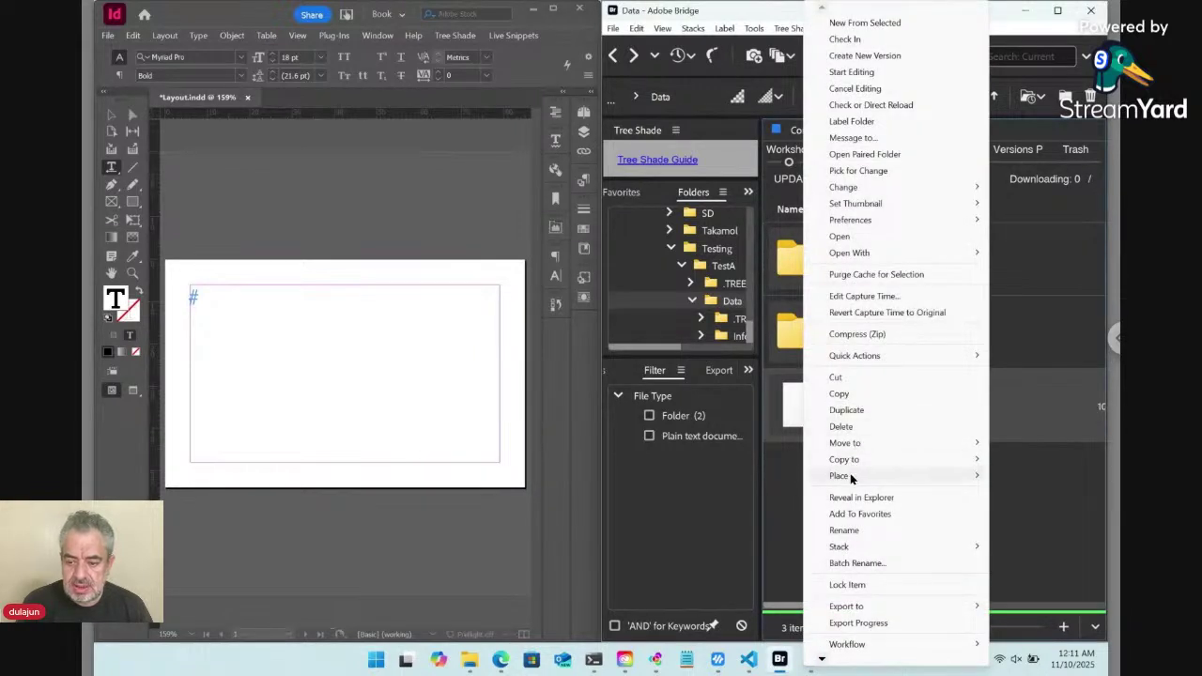
mouse_move(852, 479)
click(654, 660)
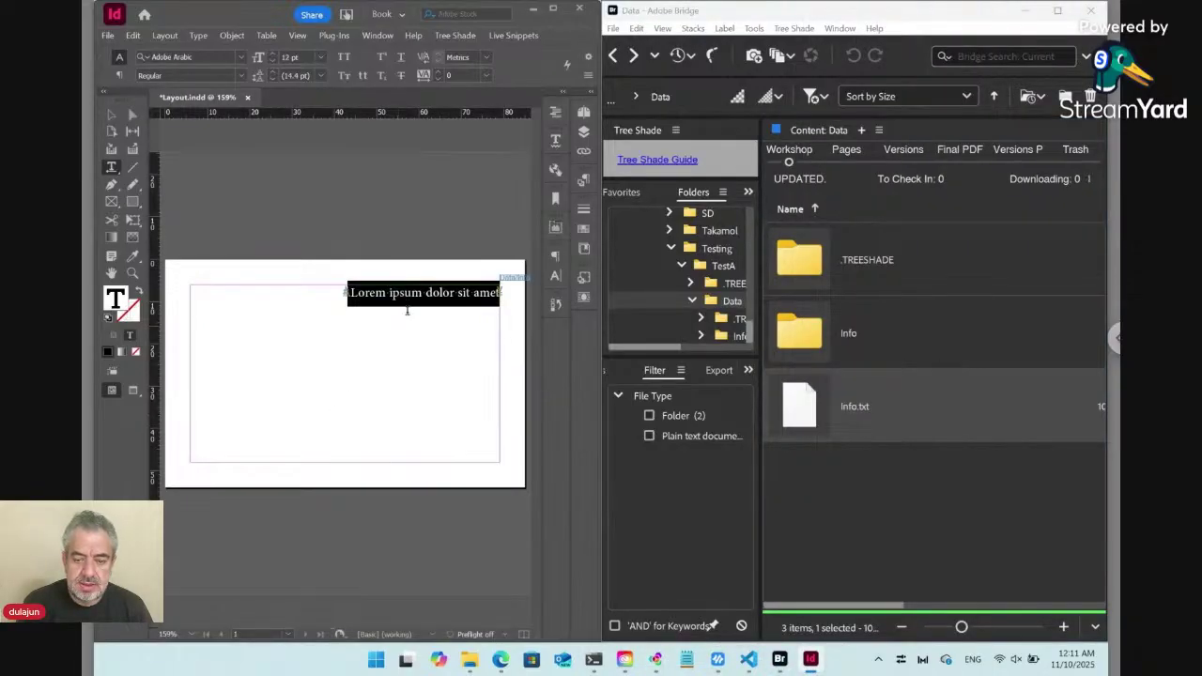
click(414, 293)
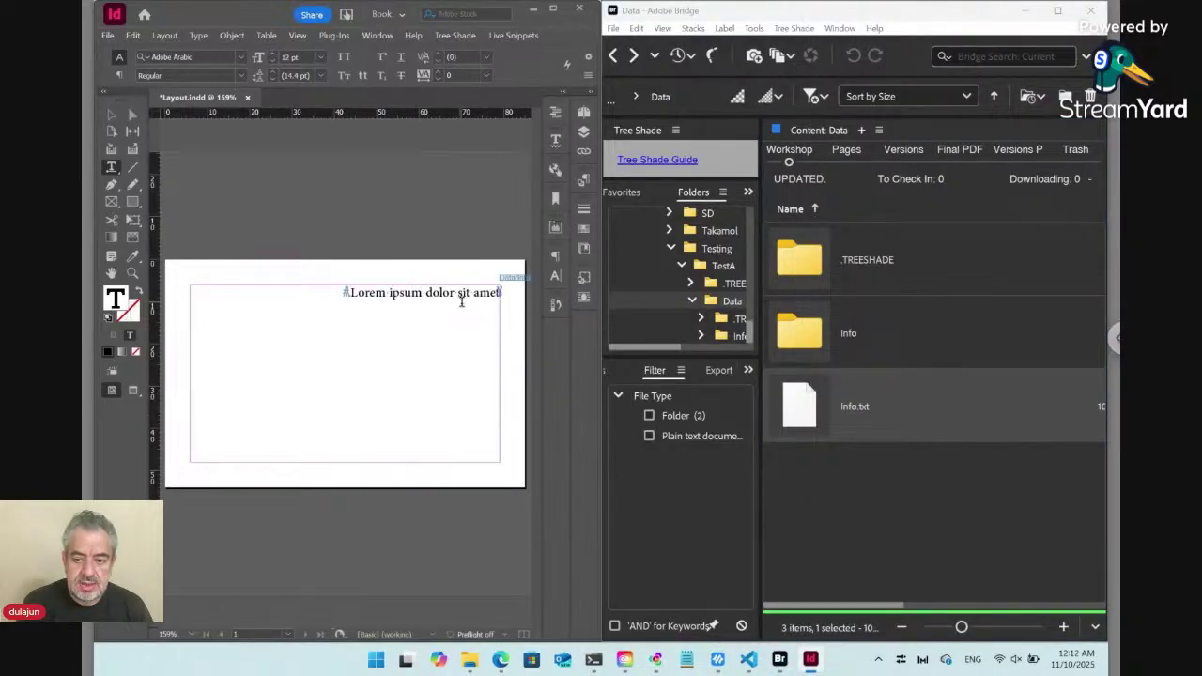
click(813, 341)
double_click(813, 341)
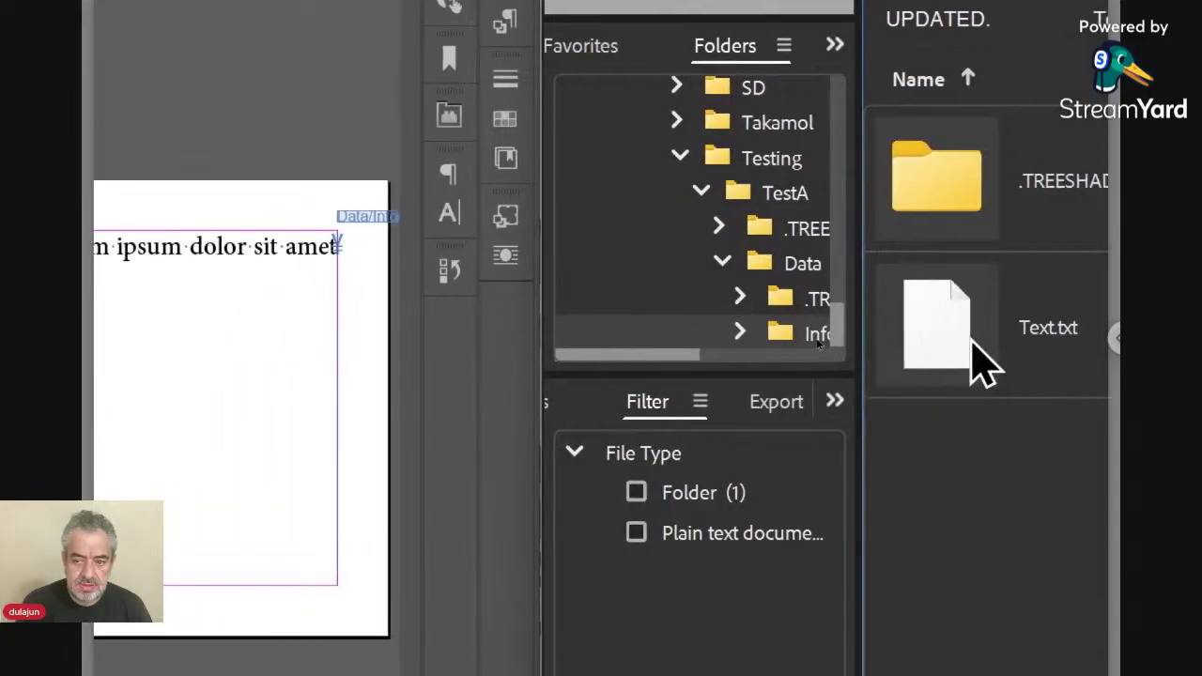
Delete the word 'dolor' from Text.txt's content and save it.
double_click(972, 362)
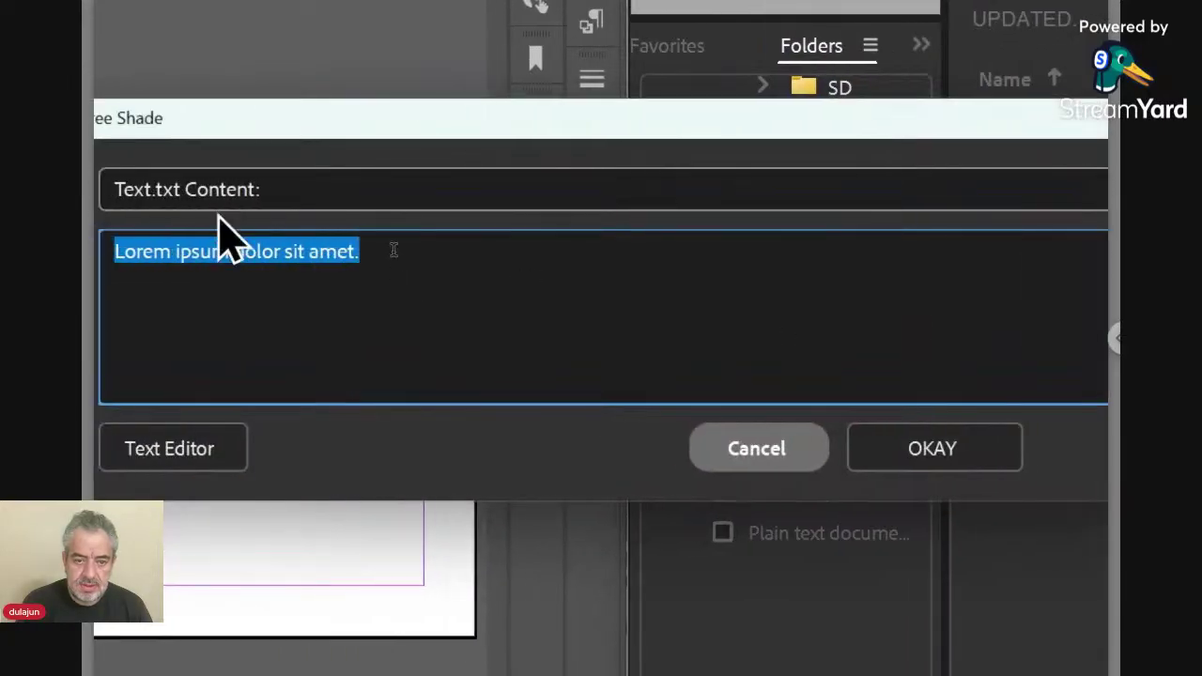
drag(223, 104, 247, 295)
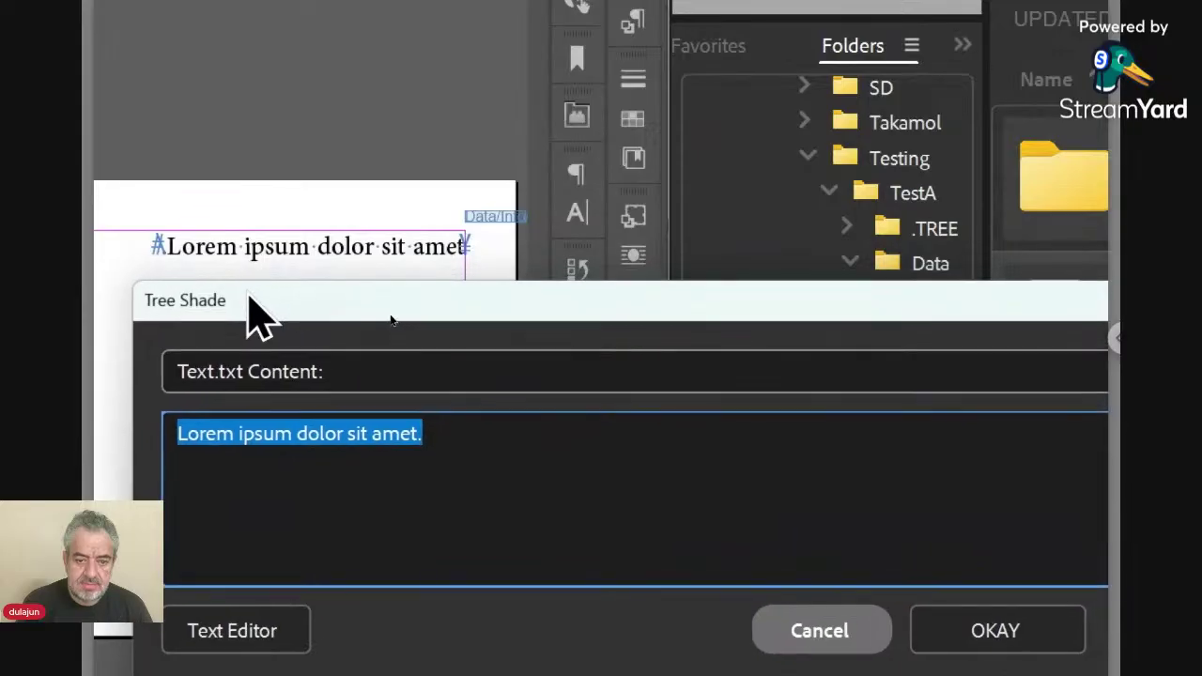
double_click(314, 434)
key(BackSpace)
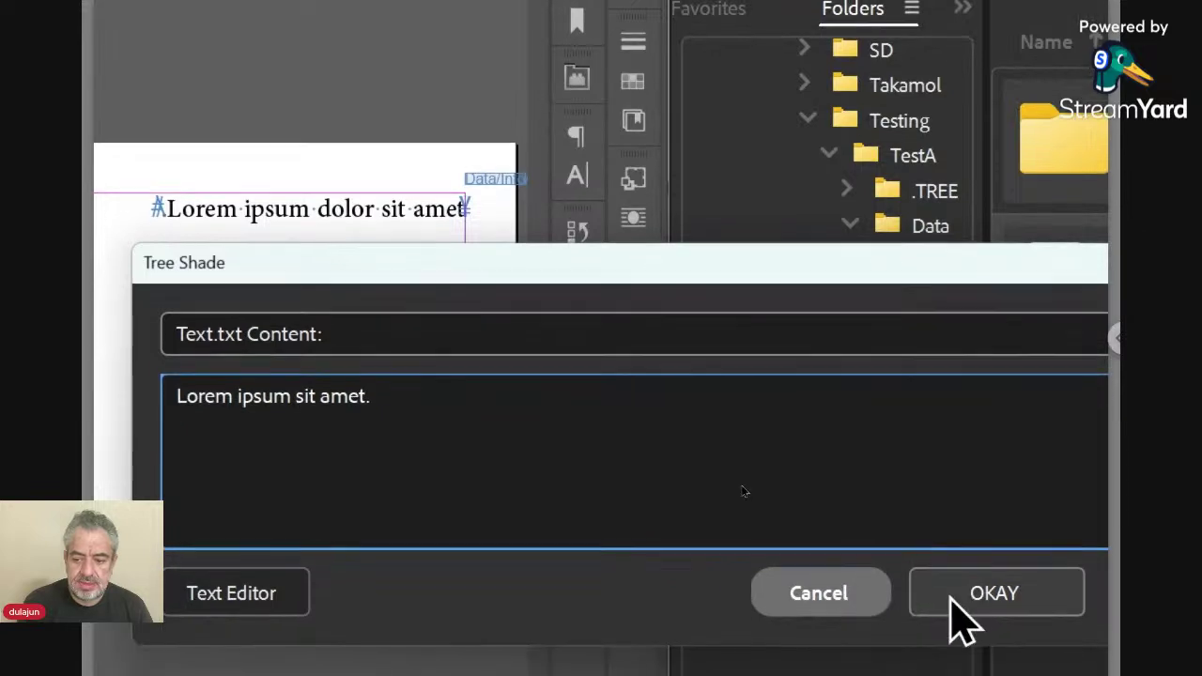
click(952, 598)
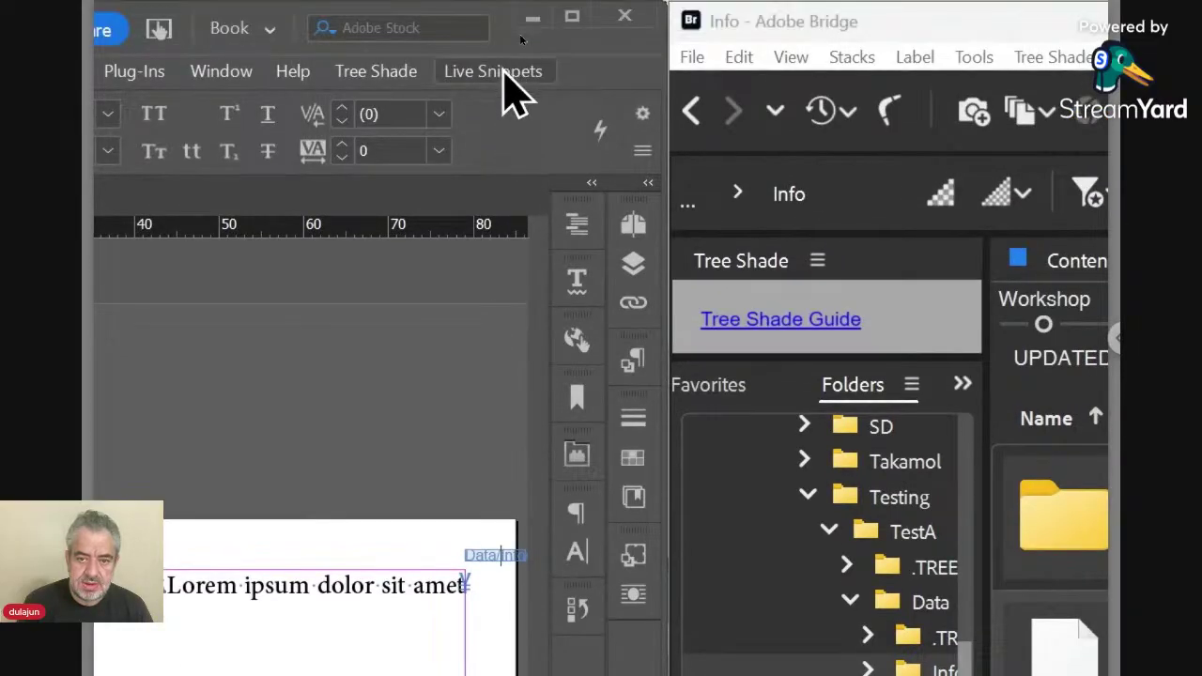
Update the placed snippet with the edited text and return Bridge to the Data folder.
click(504, 75)
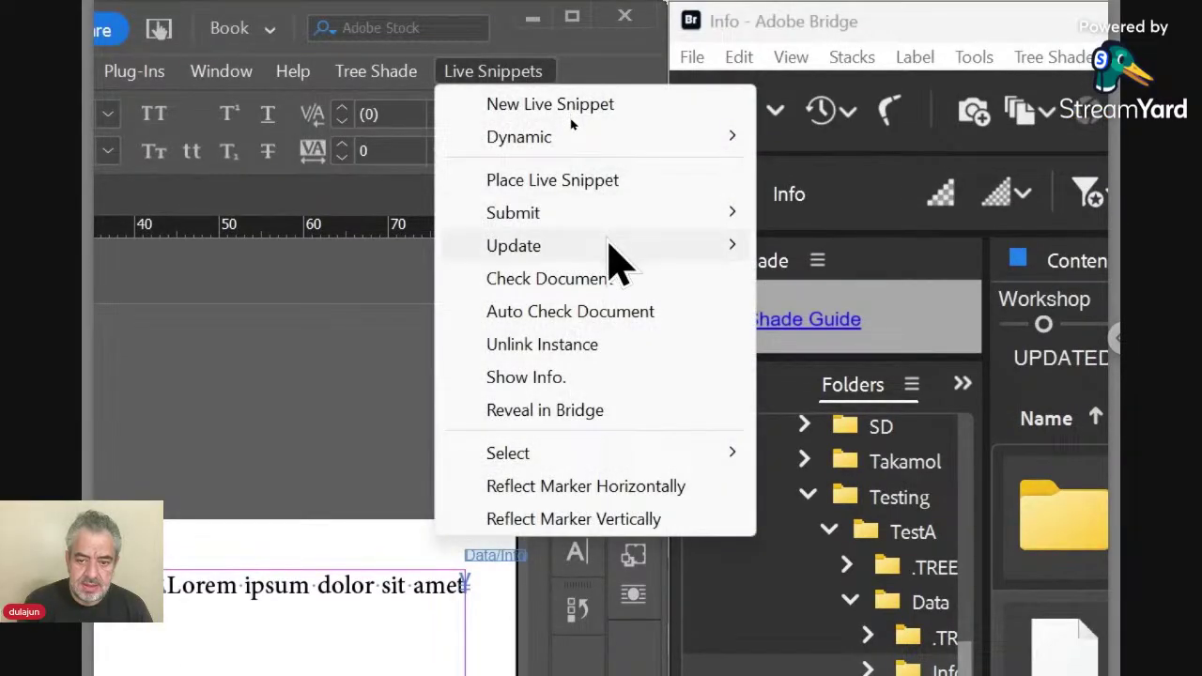
mouse_move(611, 254)
click(778, 248)
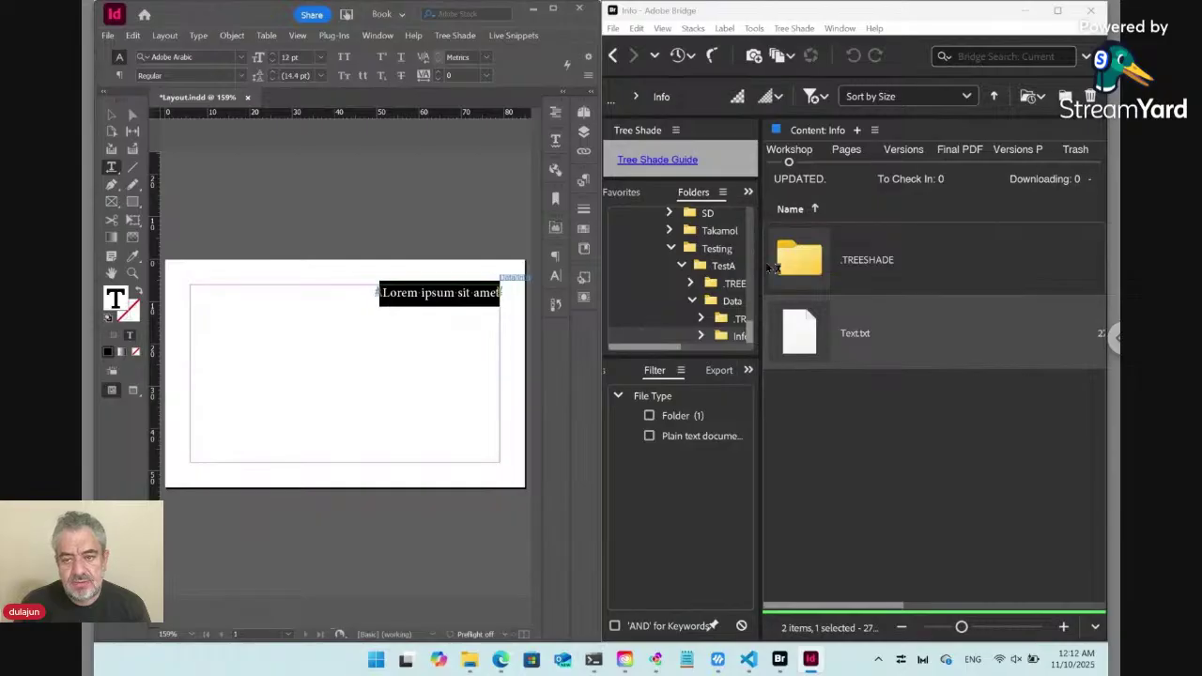
click(613, 54)
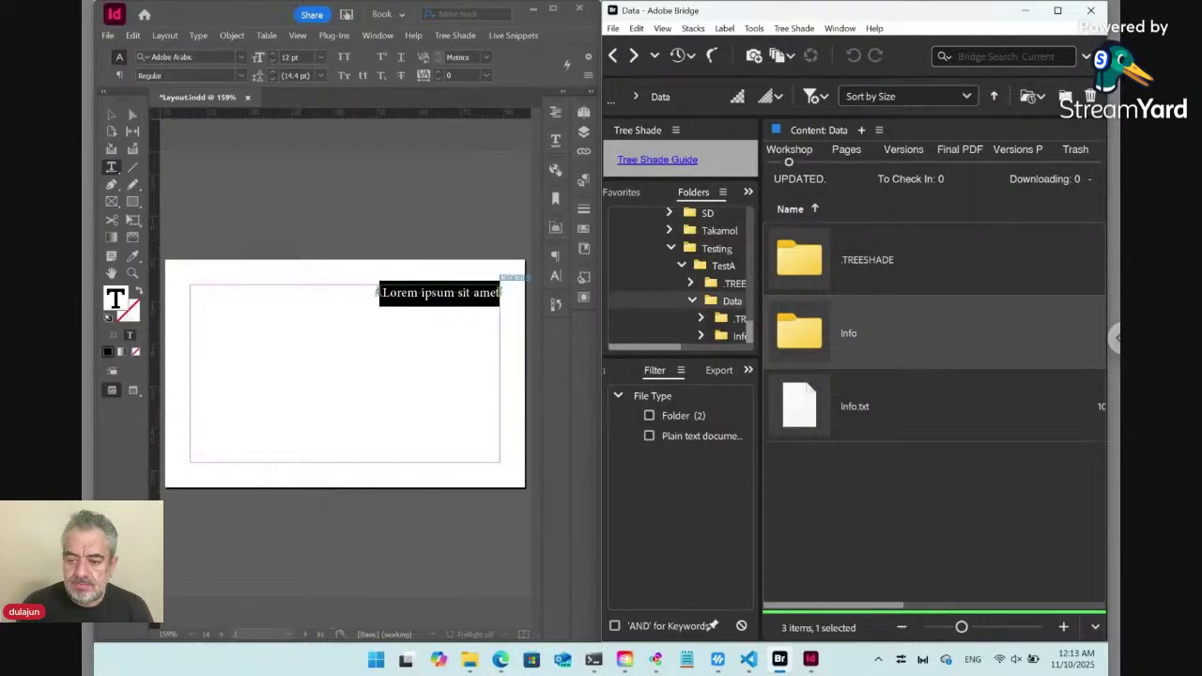
Go into the Info folder and bring up Text.txt's content editor.
double_click(814, 335)
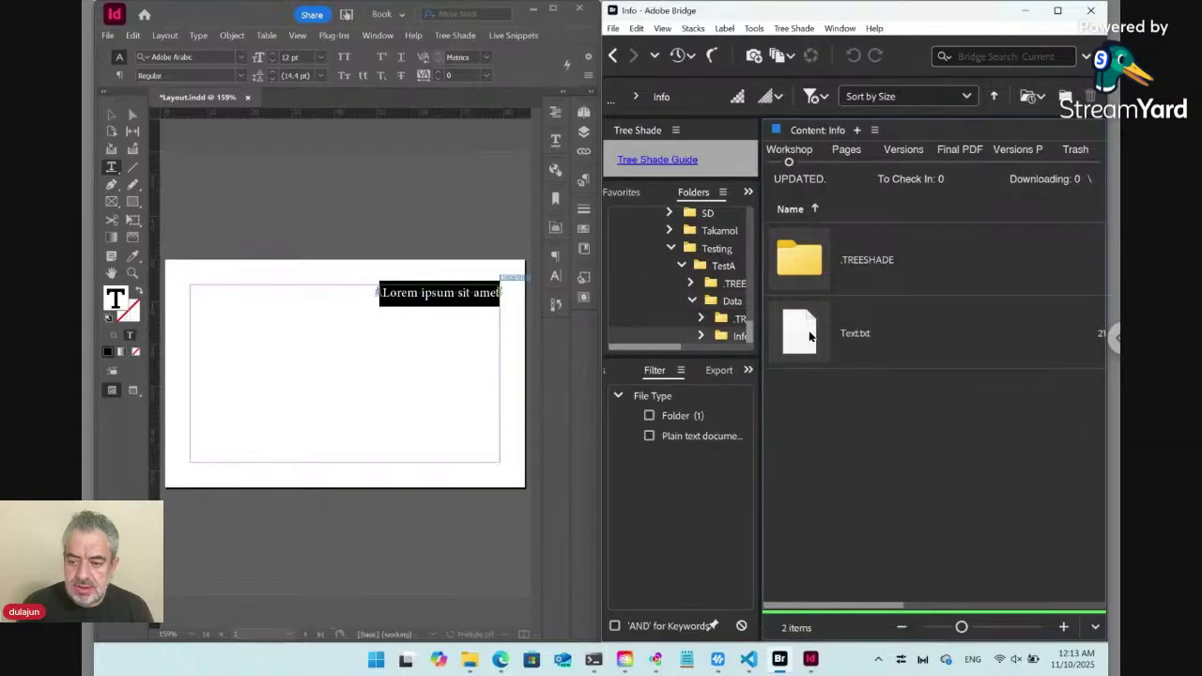
double_click(808, 340)
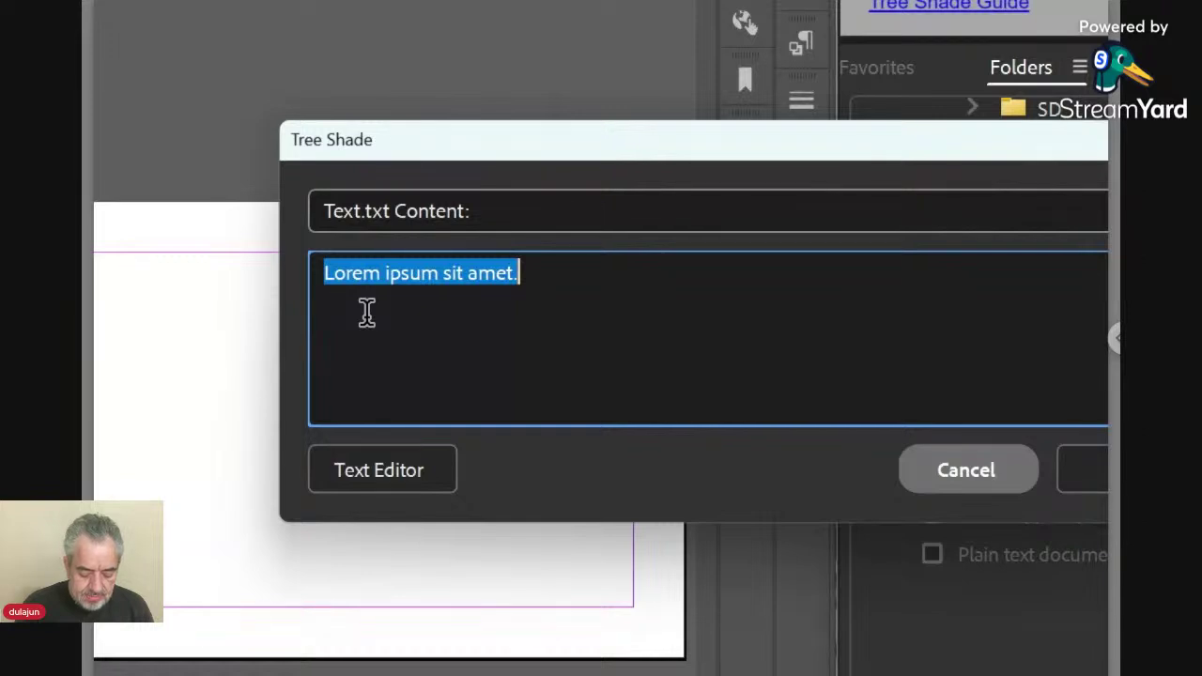
Rewrite Text.txt as Employee Full Name, Position, dashes, and the mobile number and e-mail lines, then save.
text(Employ)
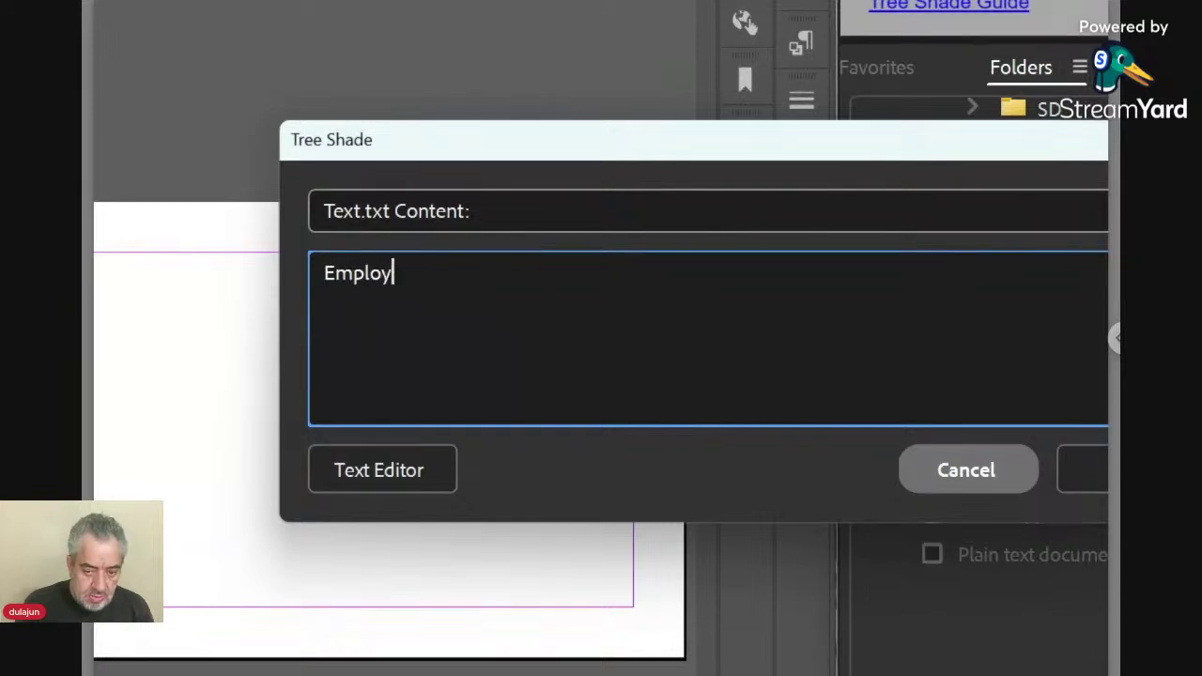
text(ee F)
text(ul)
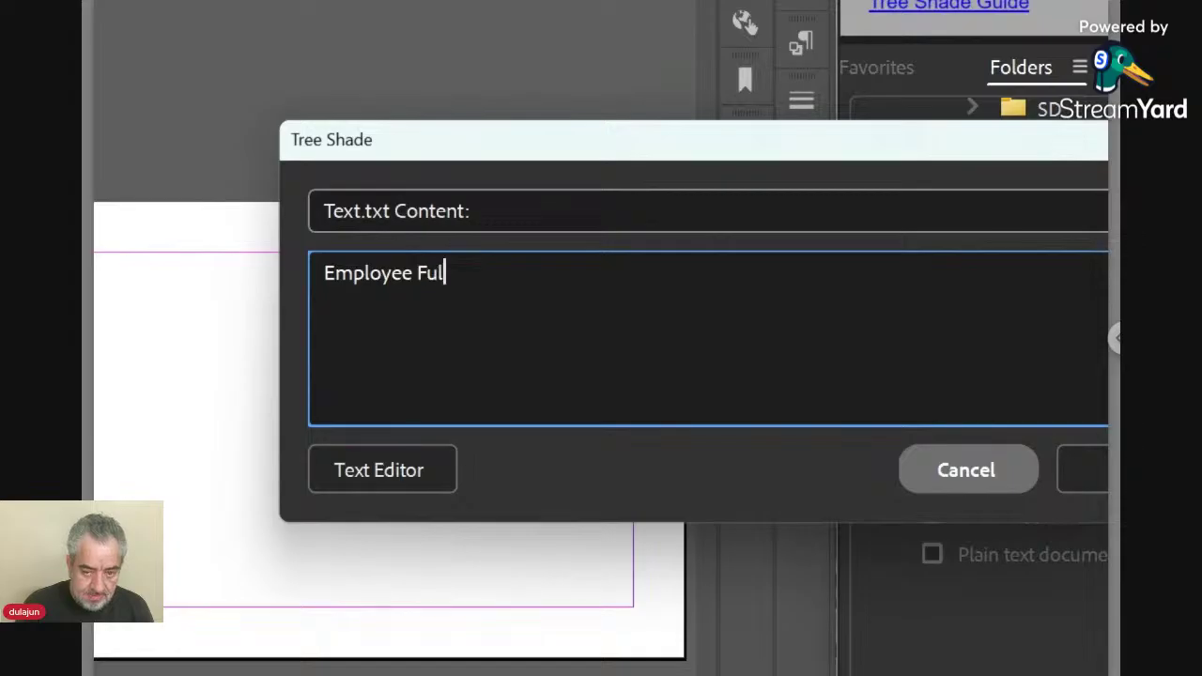
text(l Name )
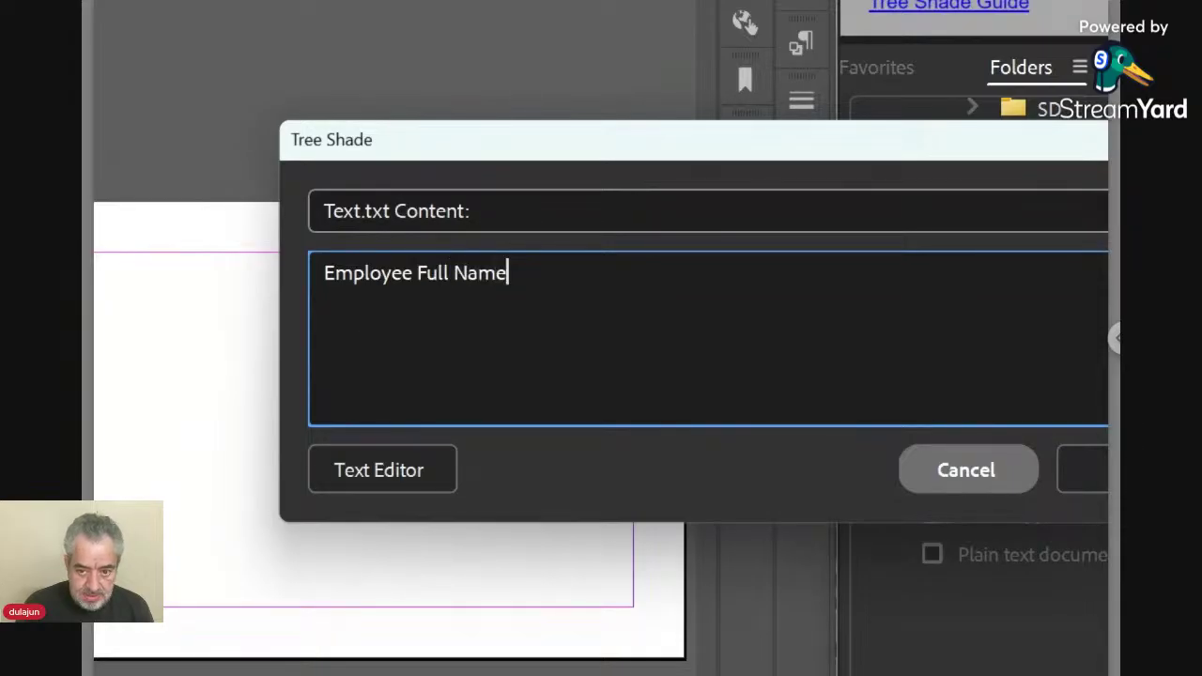
text(-)
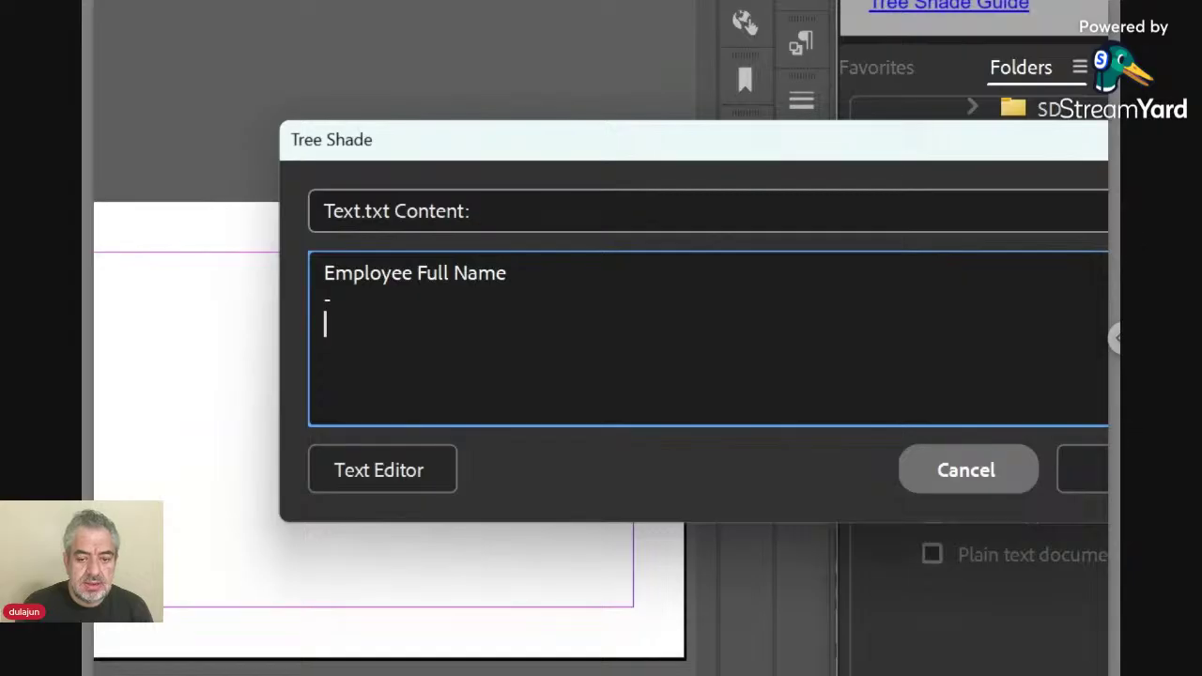
key(BackSpace)
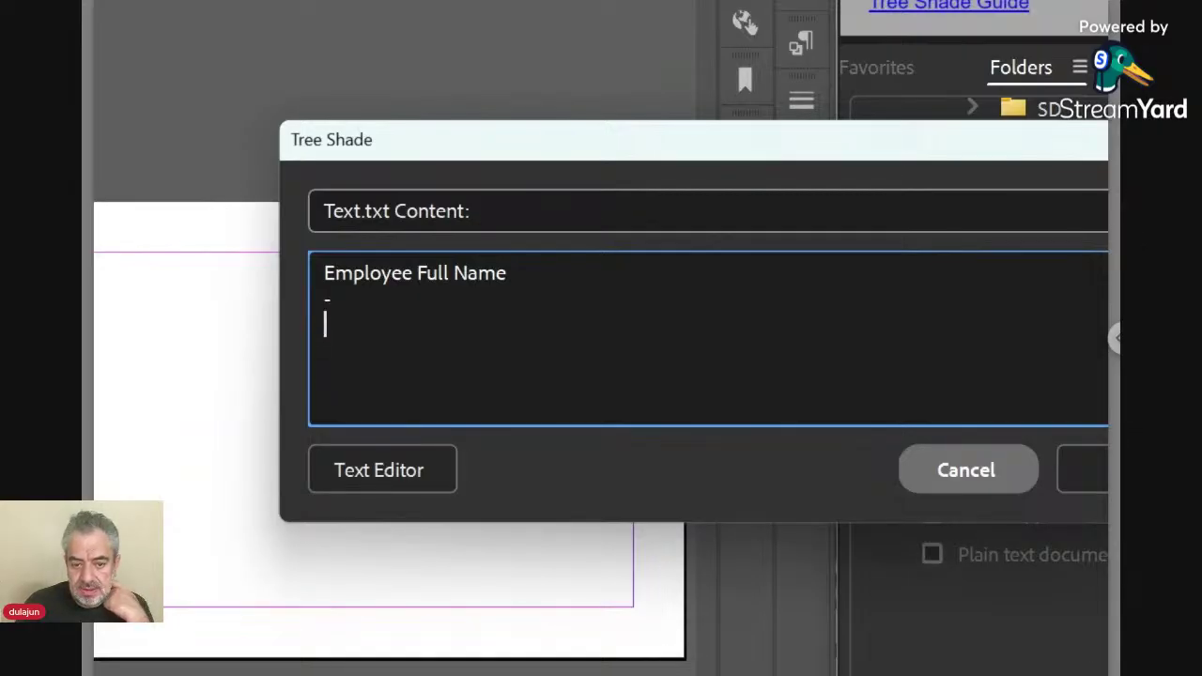
text(P)
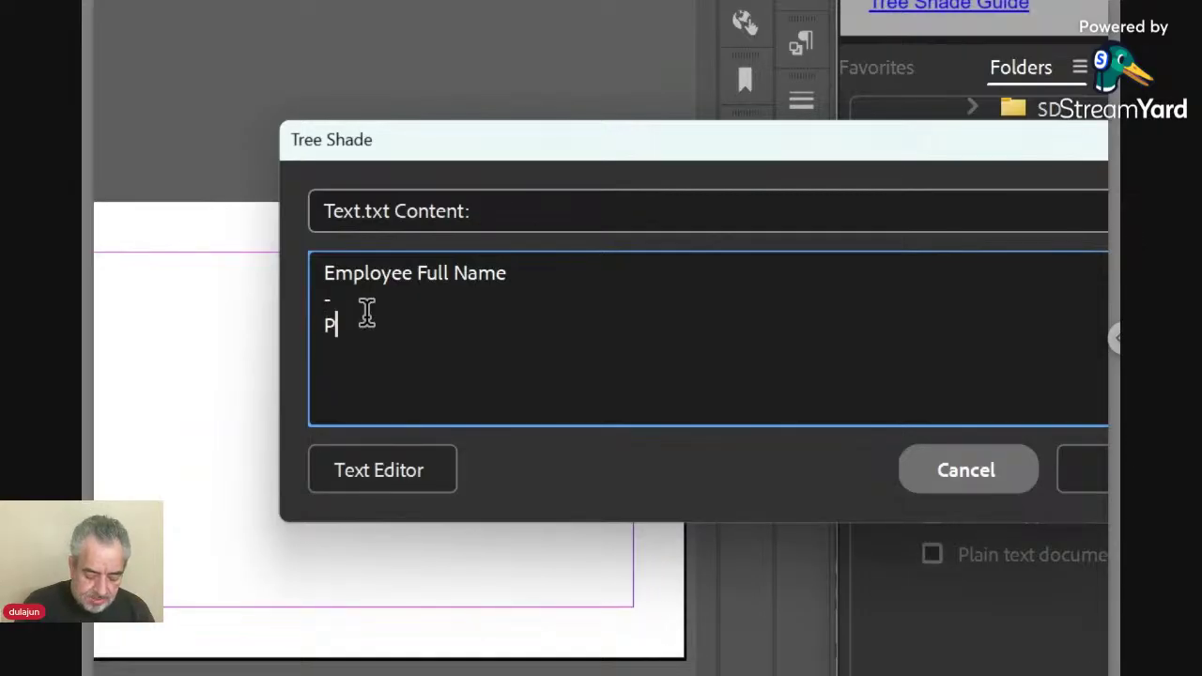
text(osition)
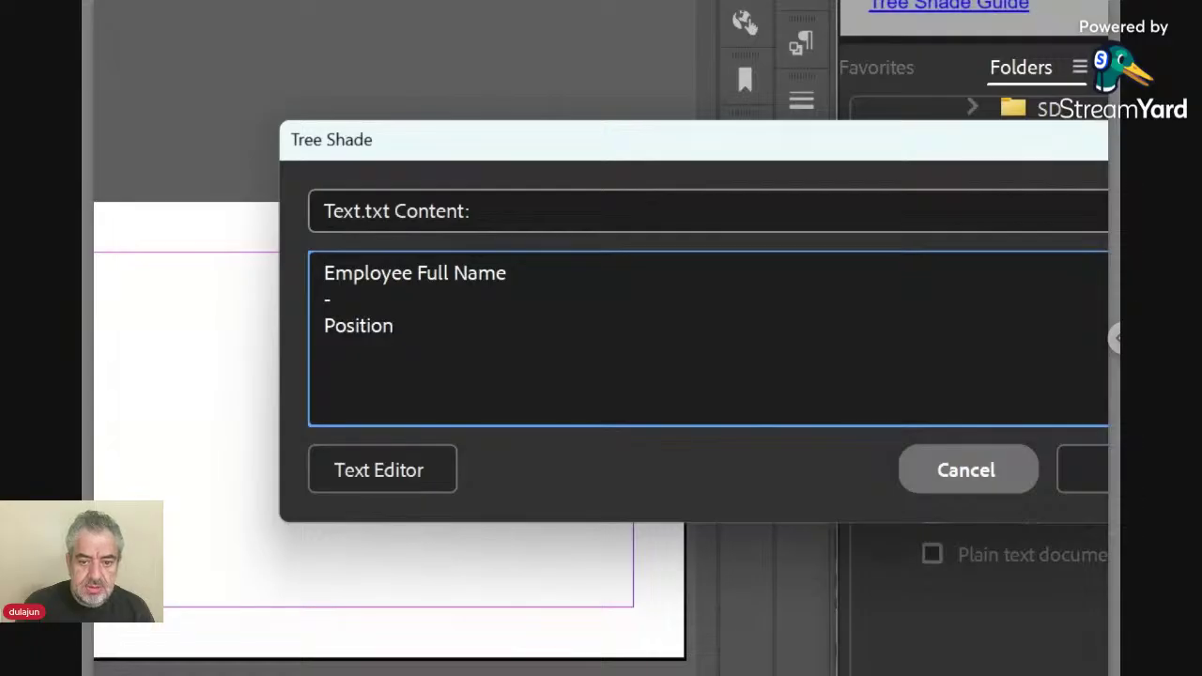
key(Return)
text(-)
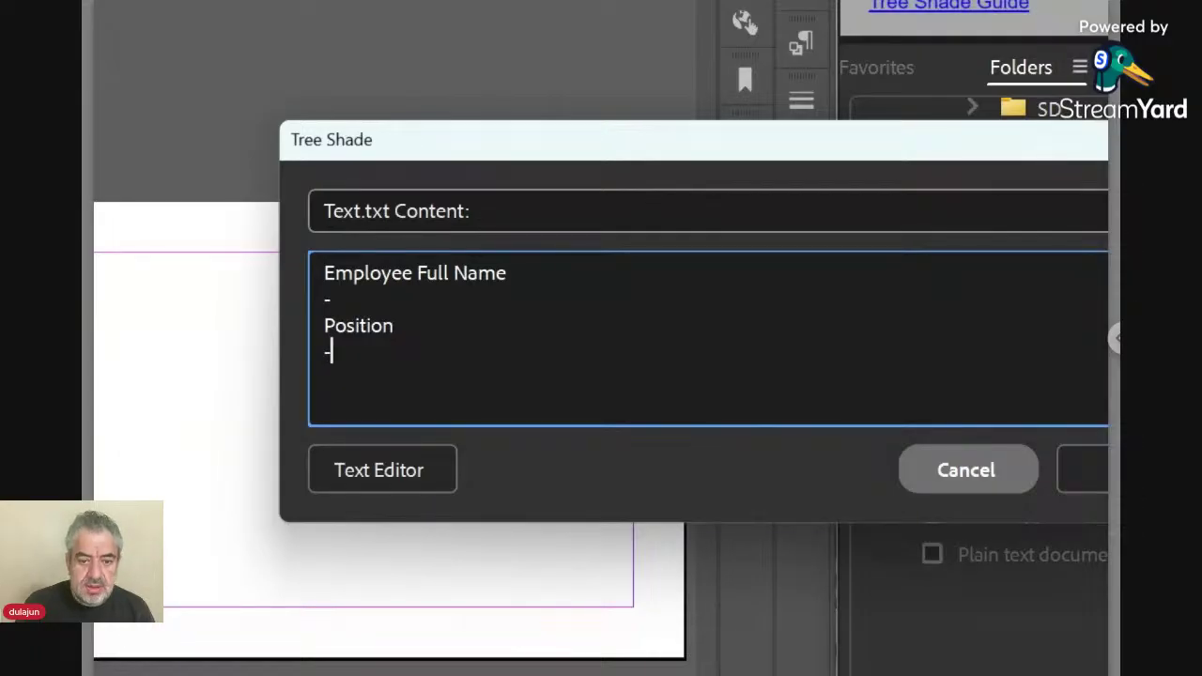
key(Return)
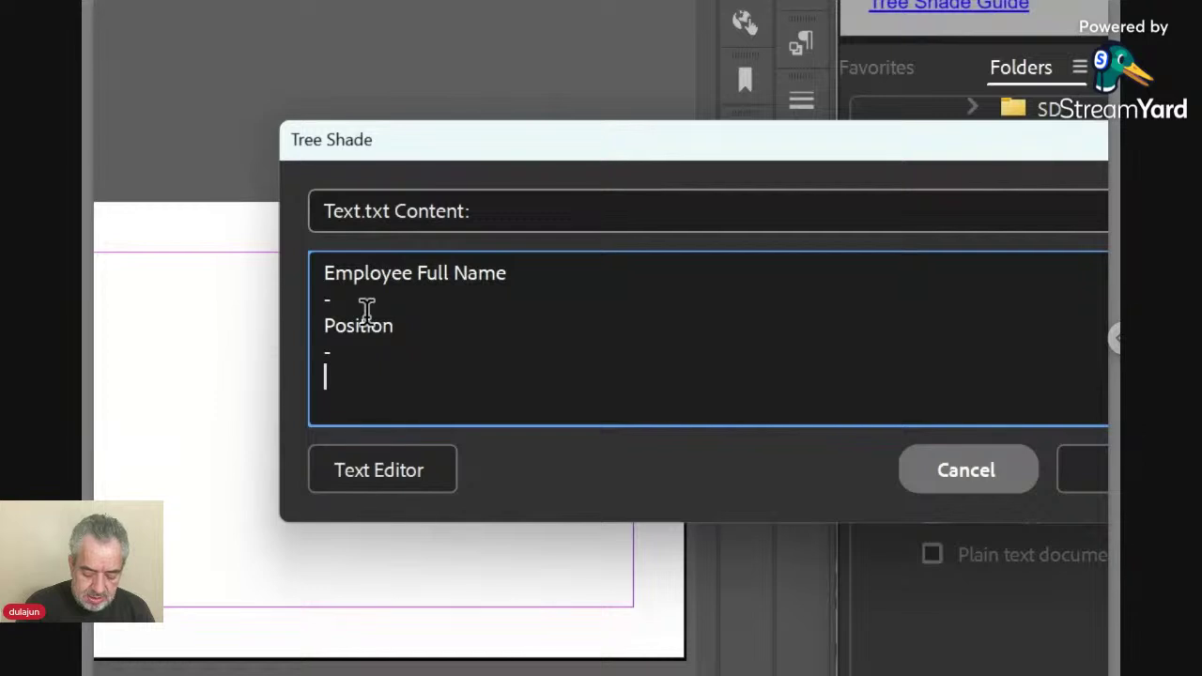
text(Mobile)
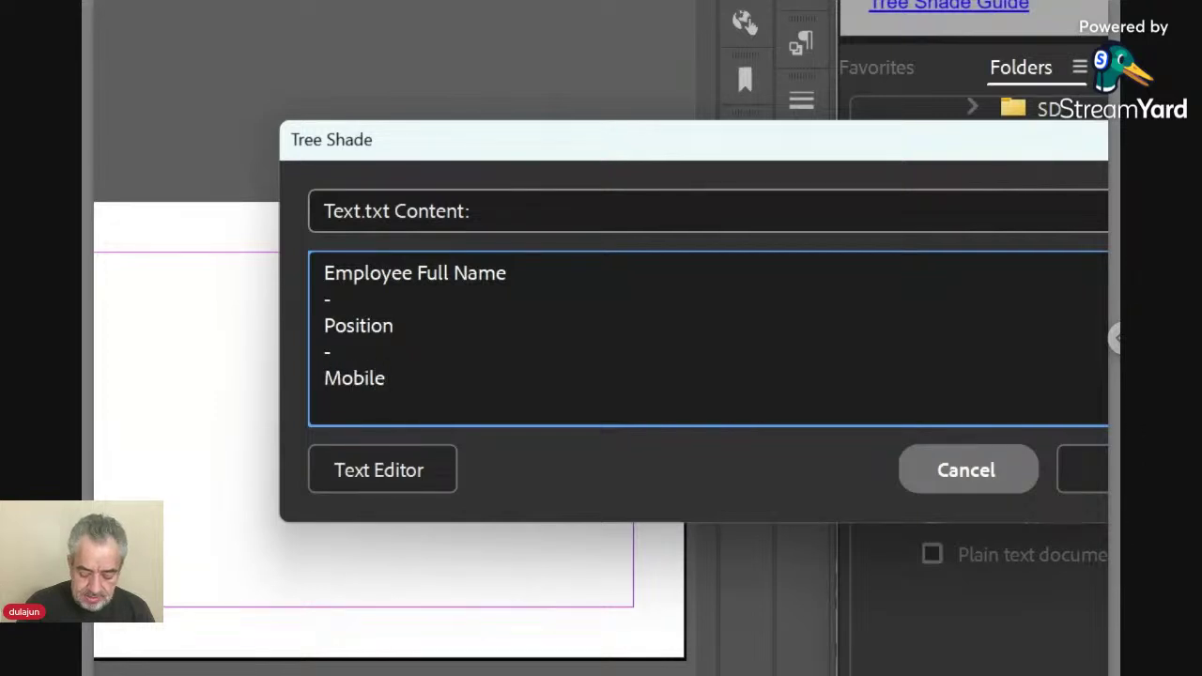
text(: )
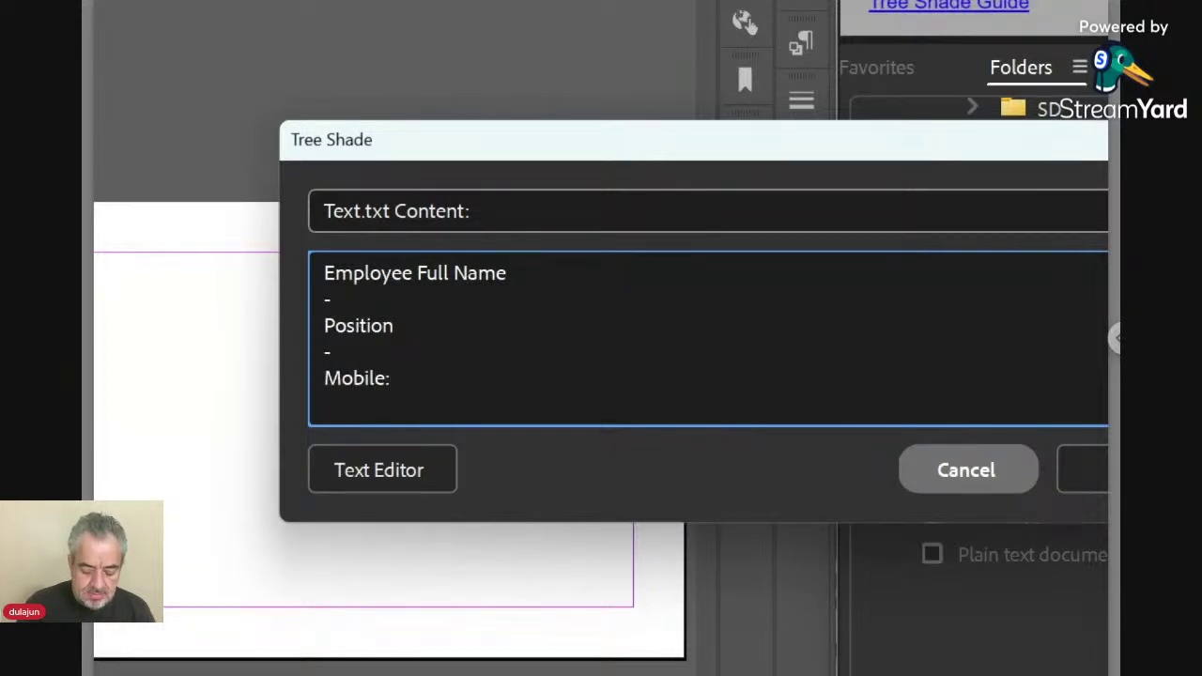
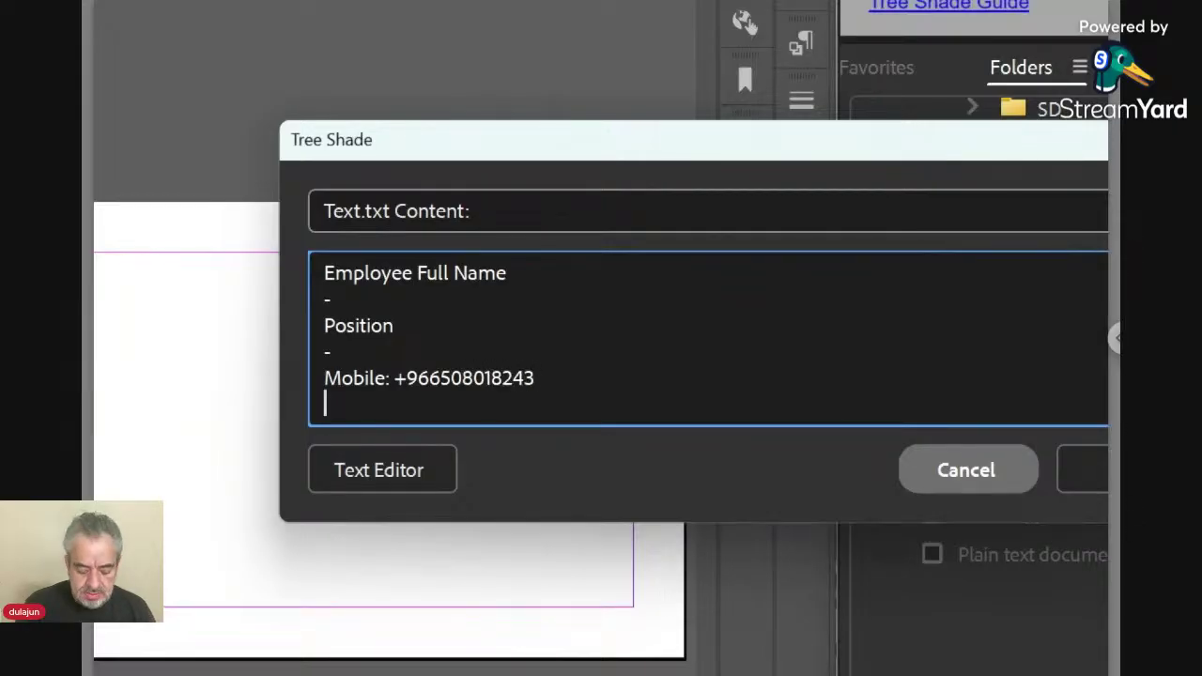
text(Email)
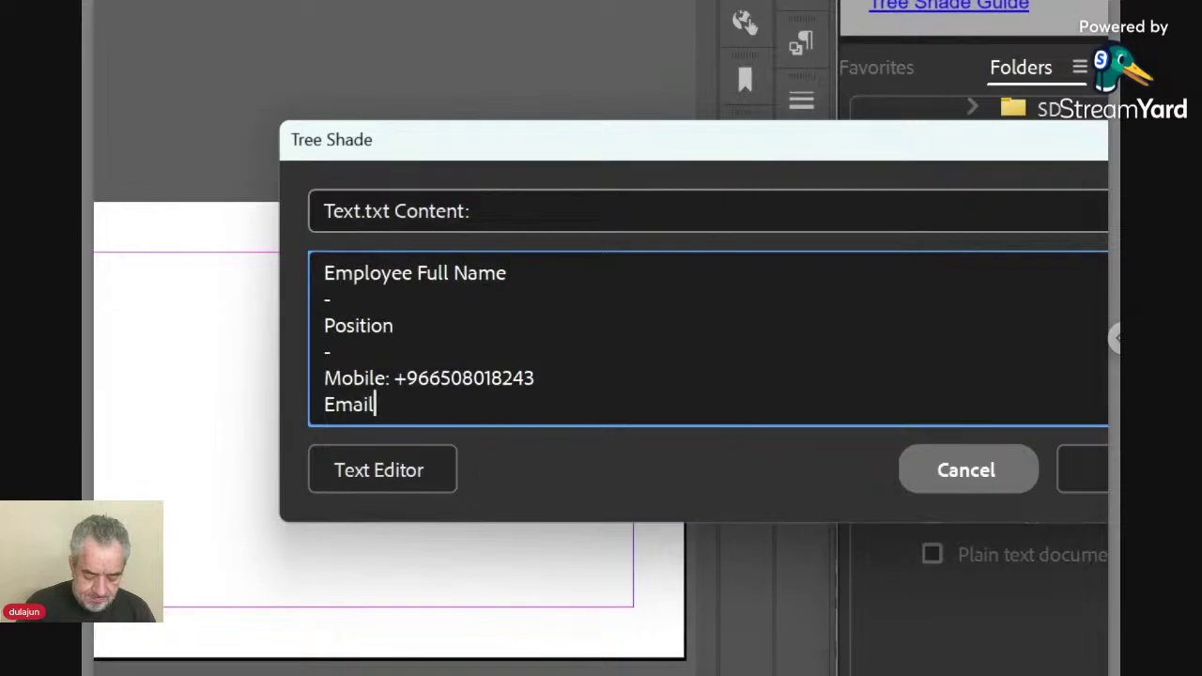
text(: )
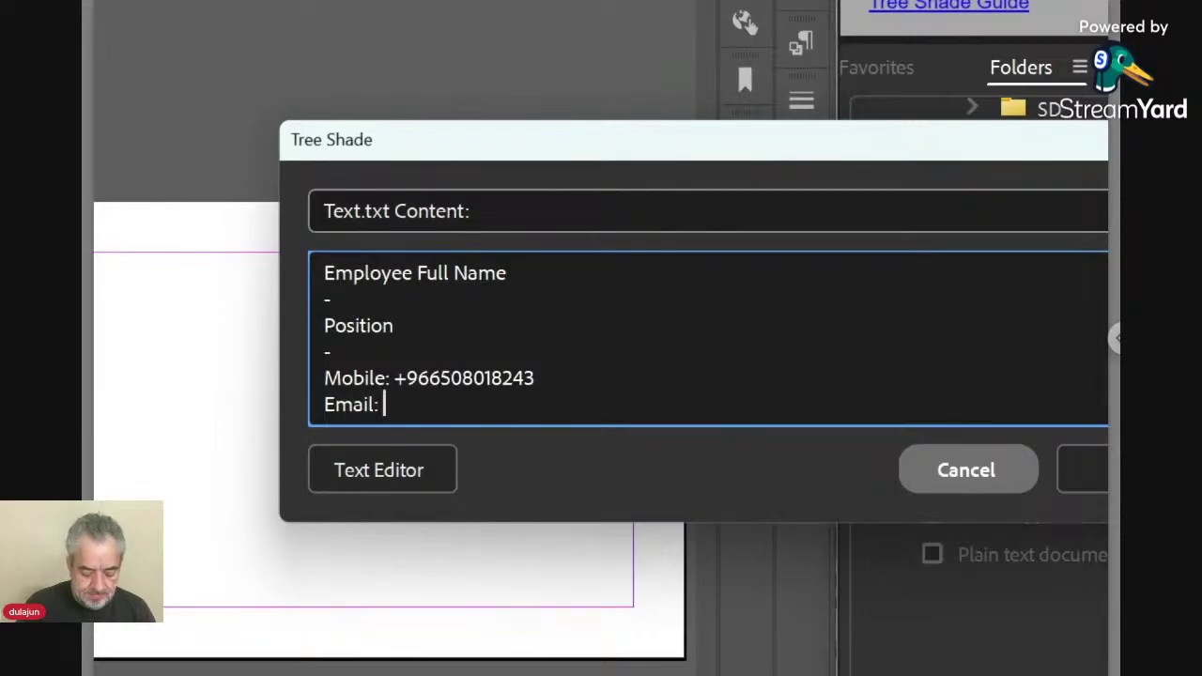
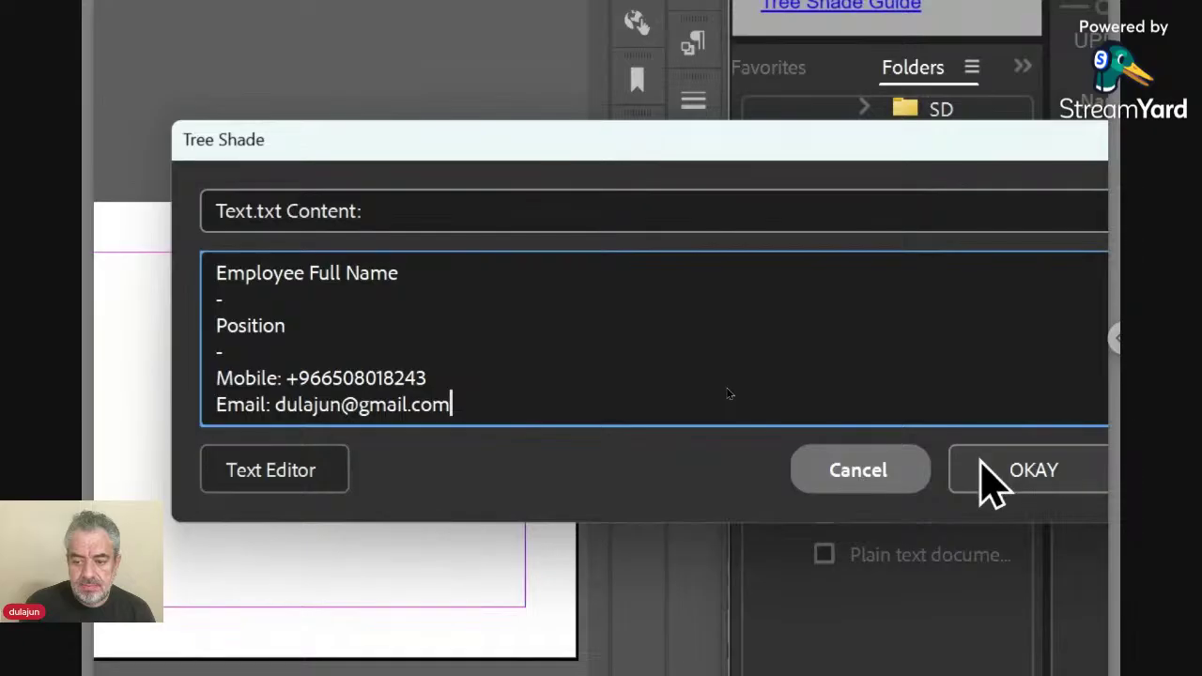
click(983, 460)
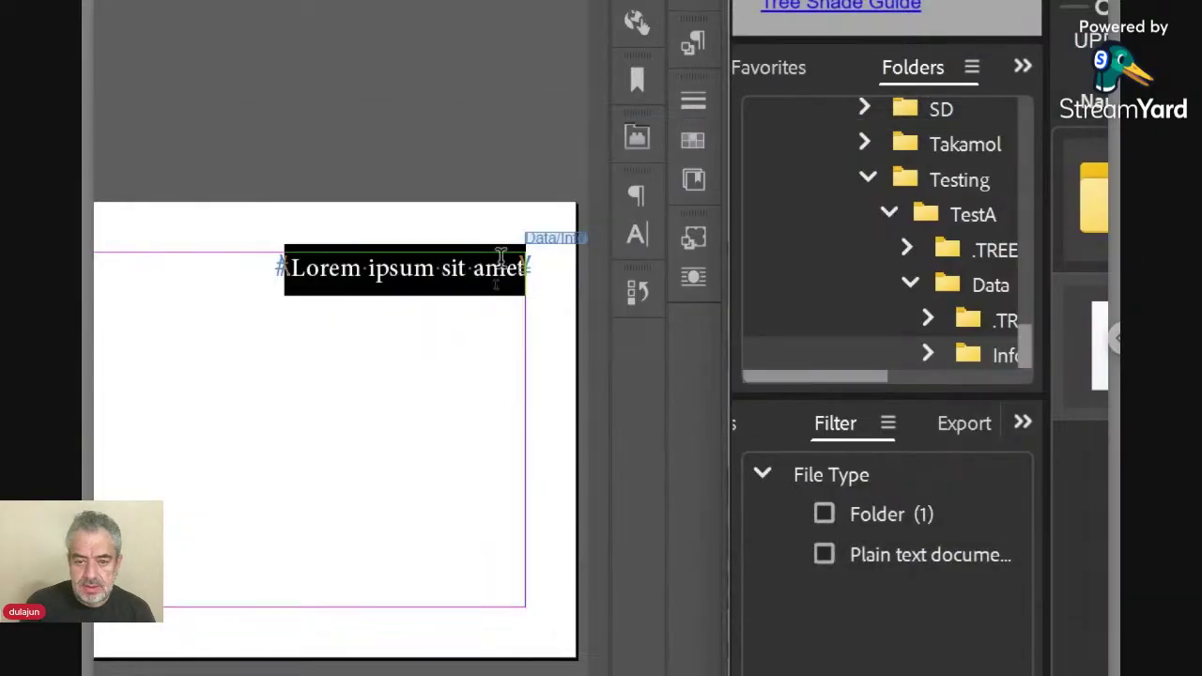
click(554, 239)
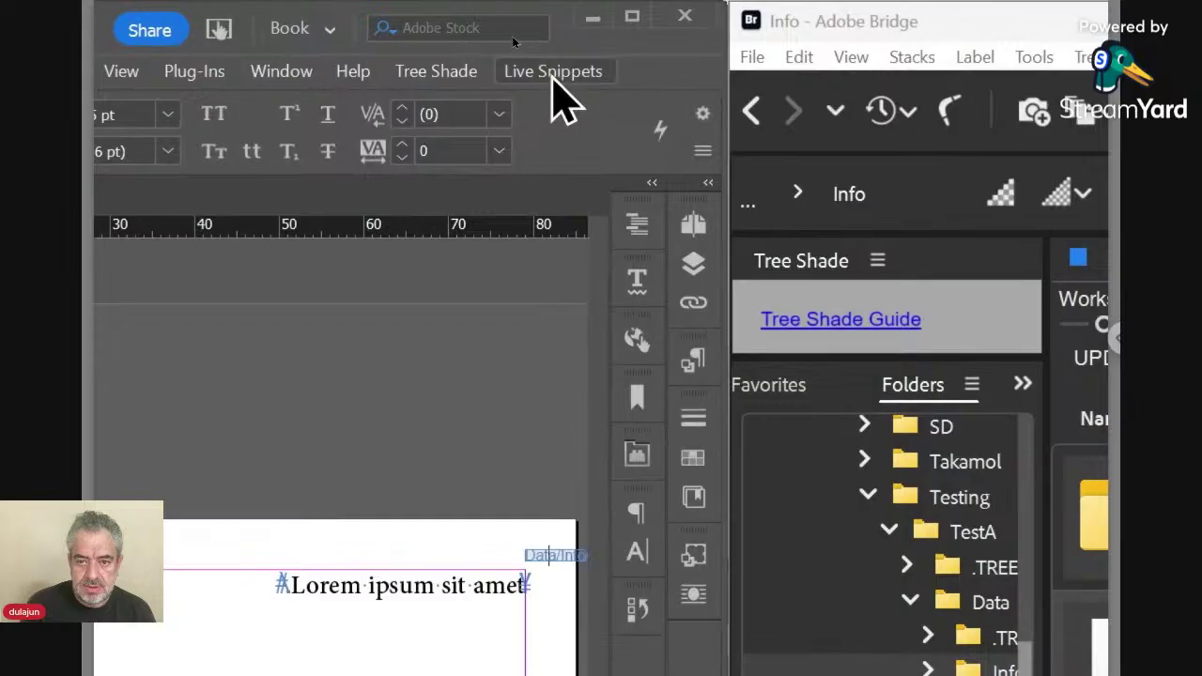
click(553, 75)
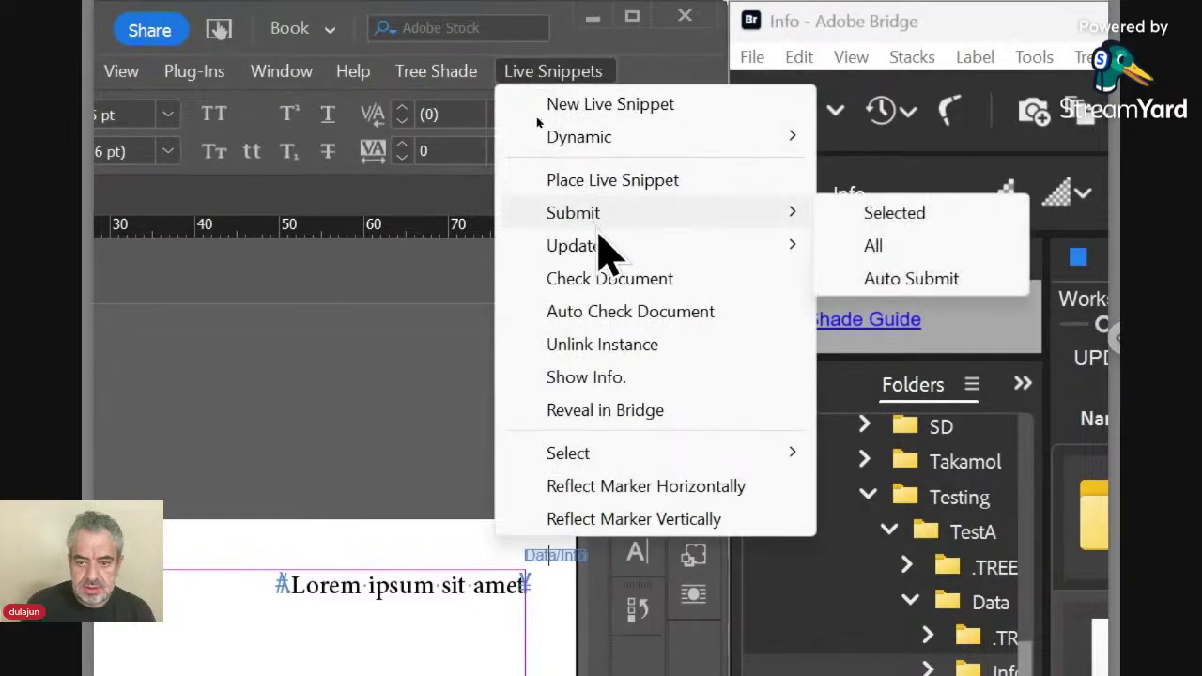
mouse_move(794, 247)
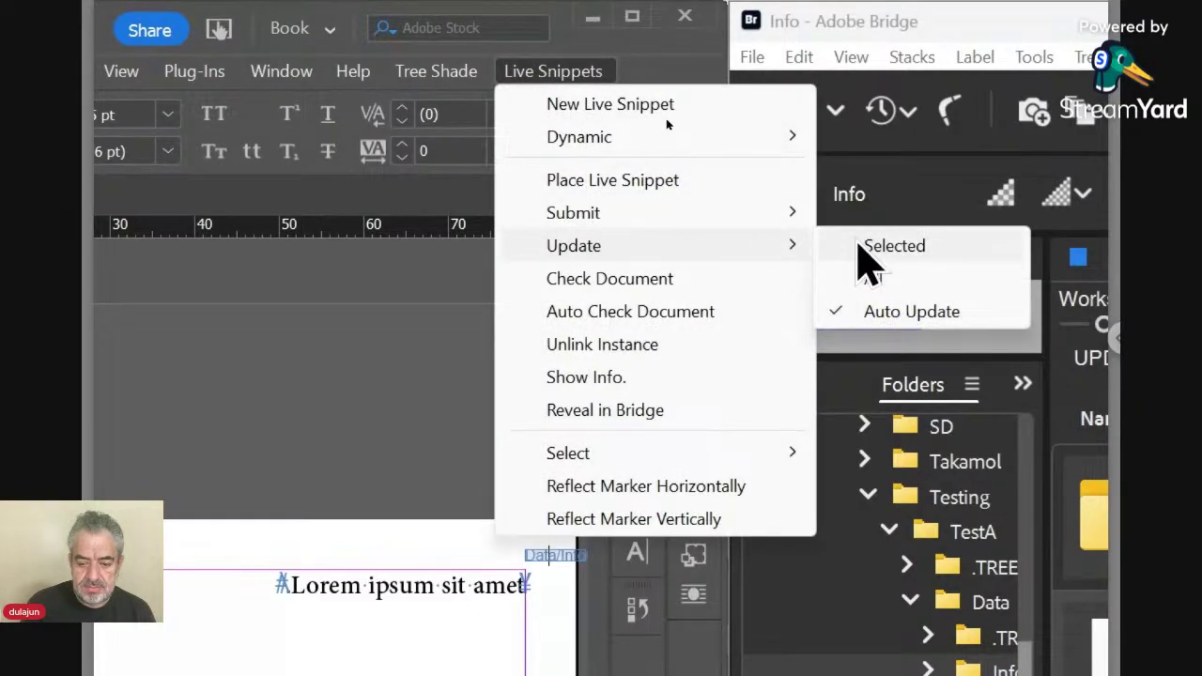
click(863, 247)
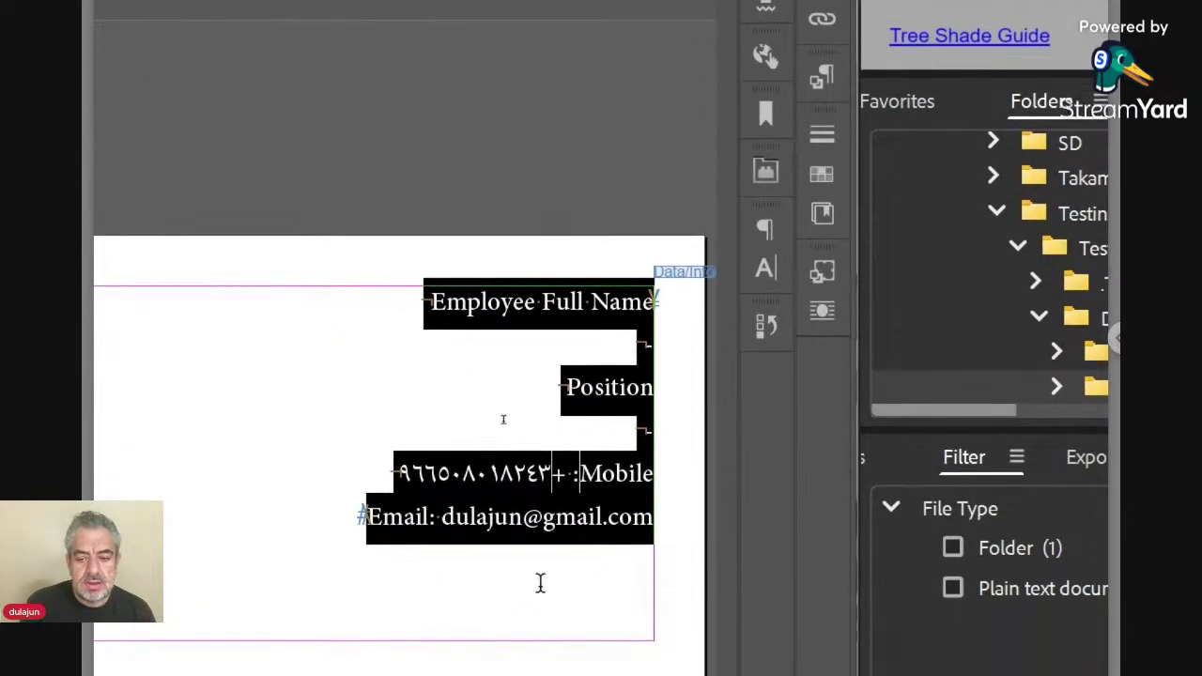
click(470, 376)
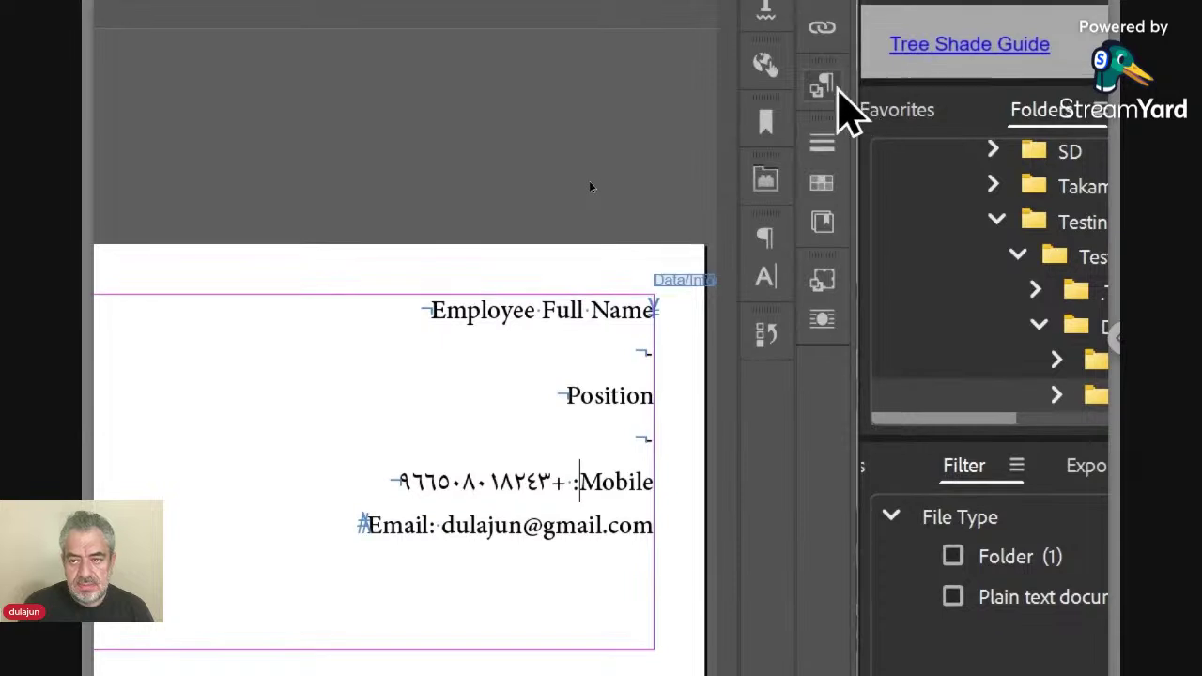
click(826, 89)
click(827, 89)
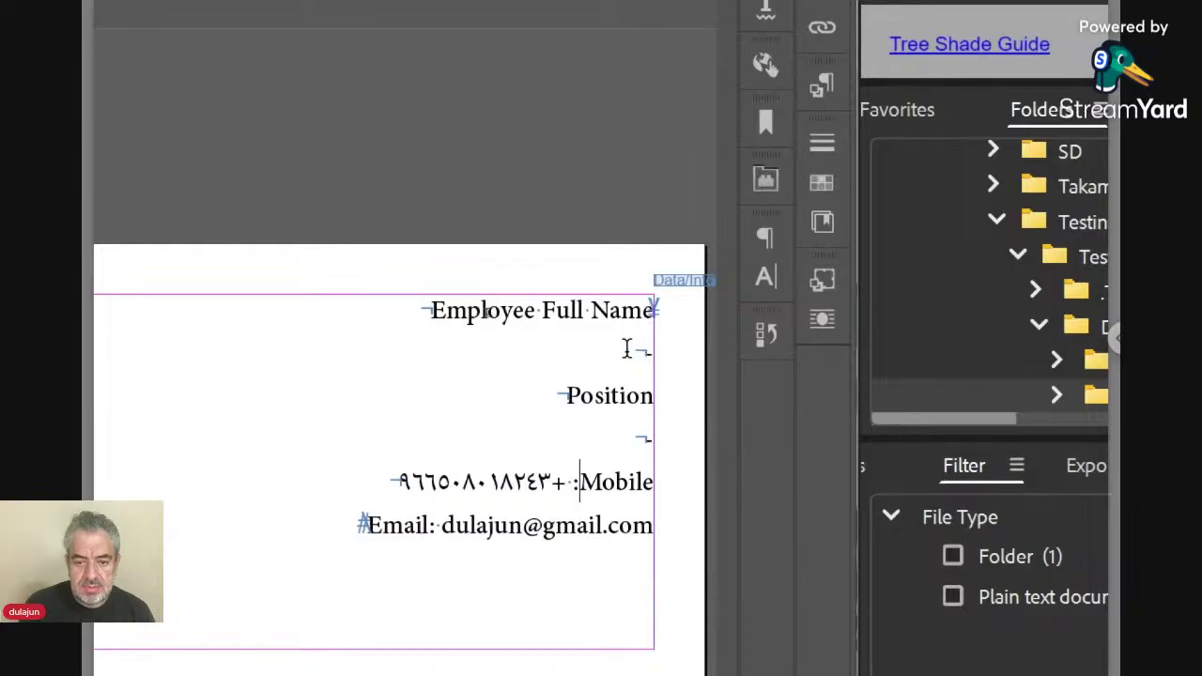
Zoom in and select the empty paragraph mark below the Employee Full Name line.
triple_click(420, 310)
click(429, 310)
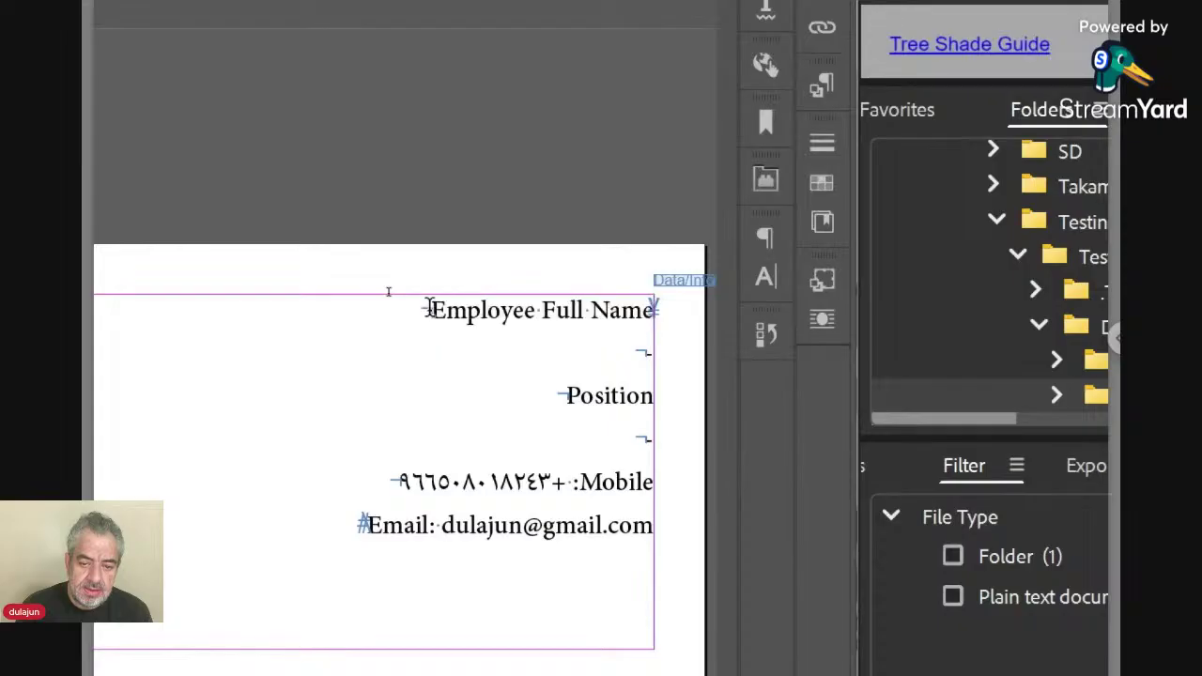
triple_click(432, 308)
click(428, 310)
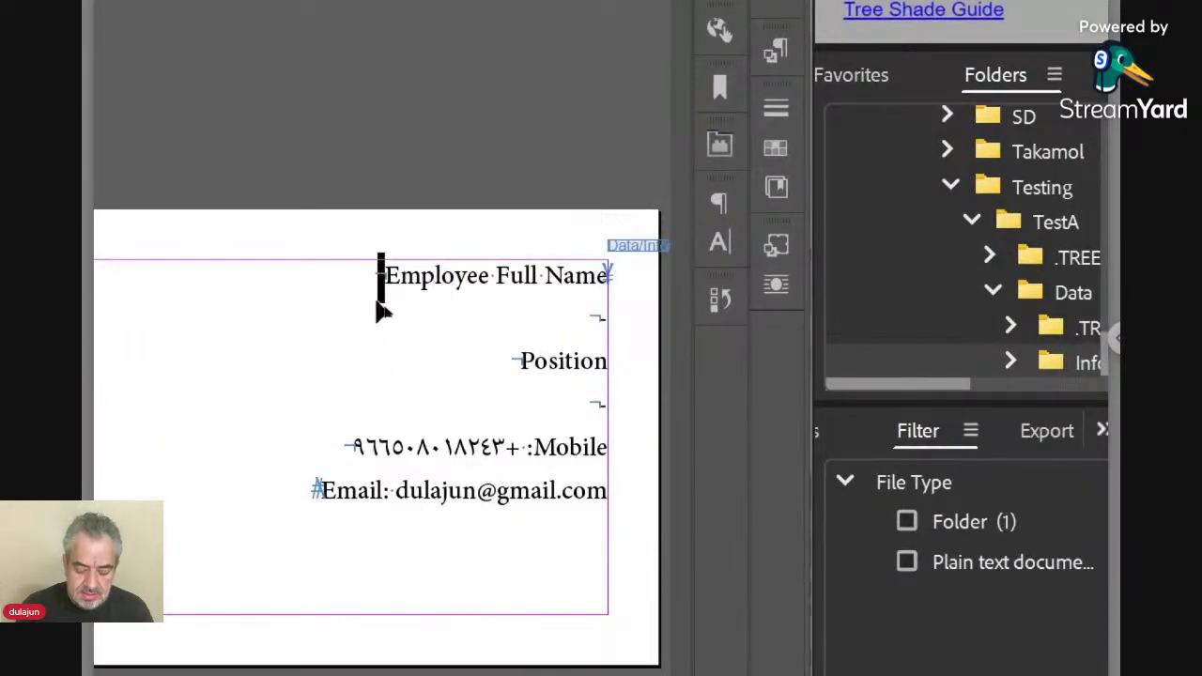
key(ctrl+equal)
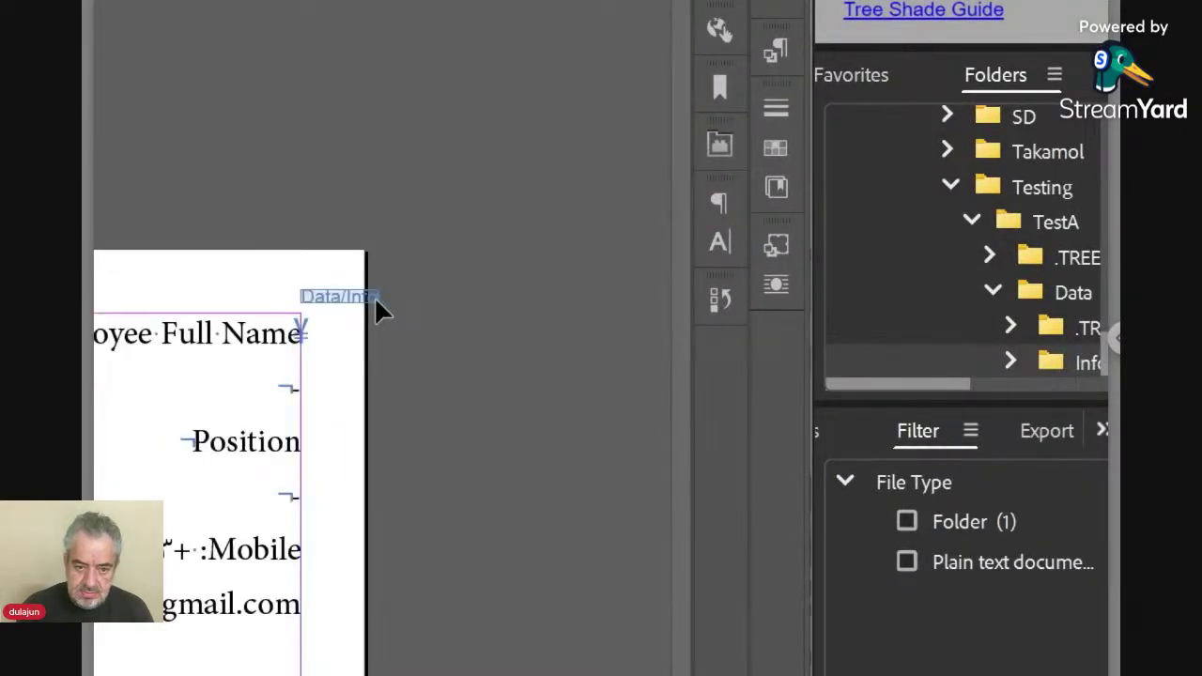
key(ctrl+equal)
key(ctrl+equal)
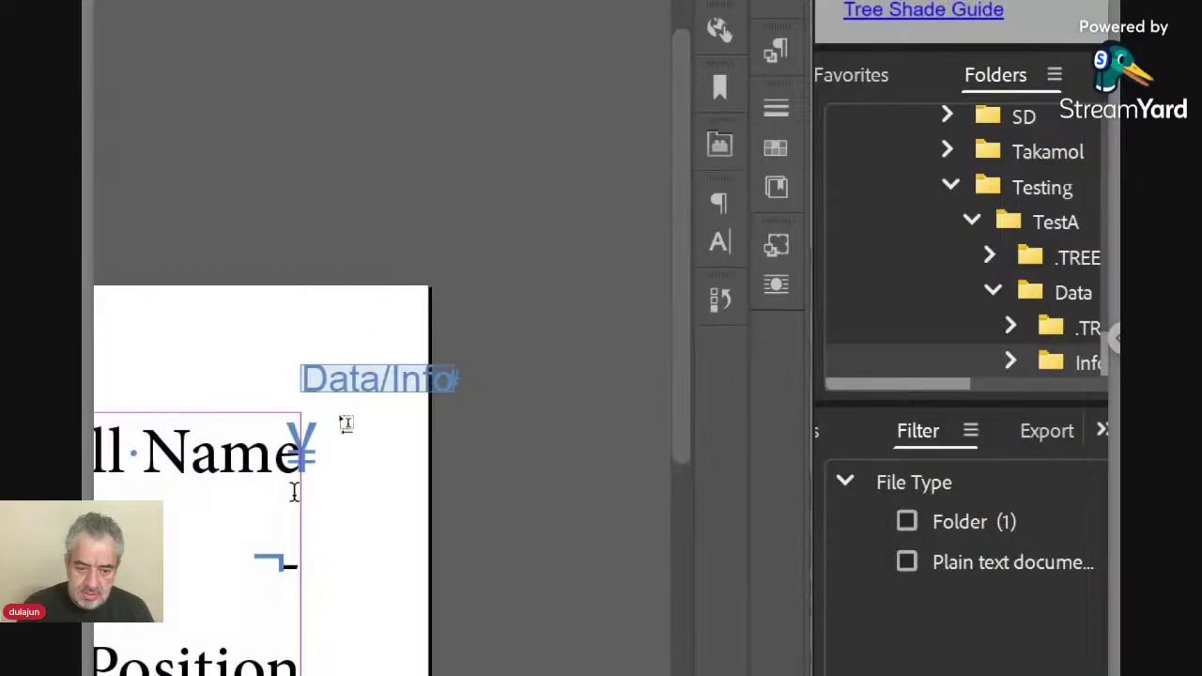
click(278, 566)
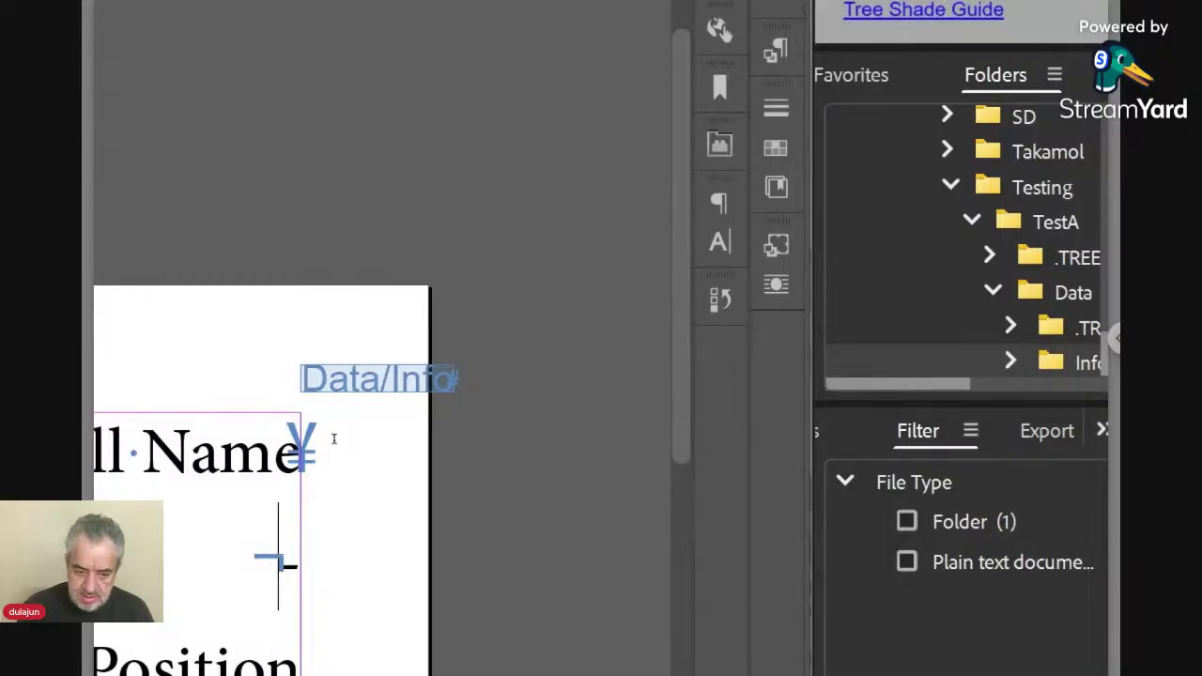
key(shift+Left)
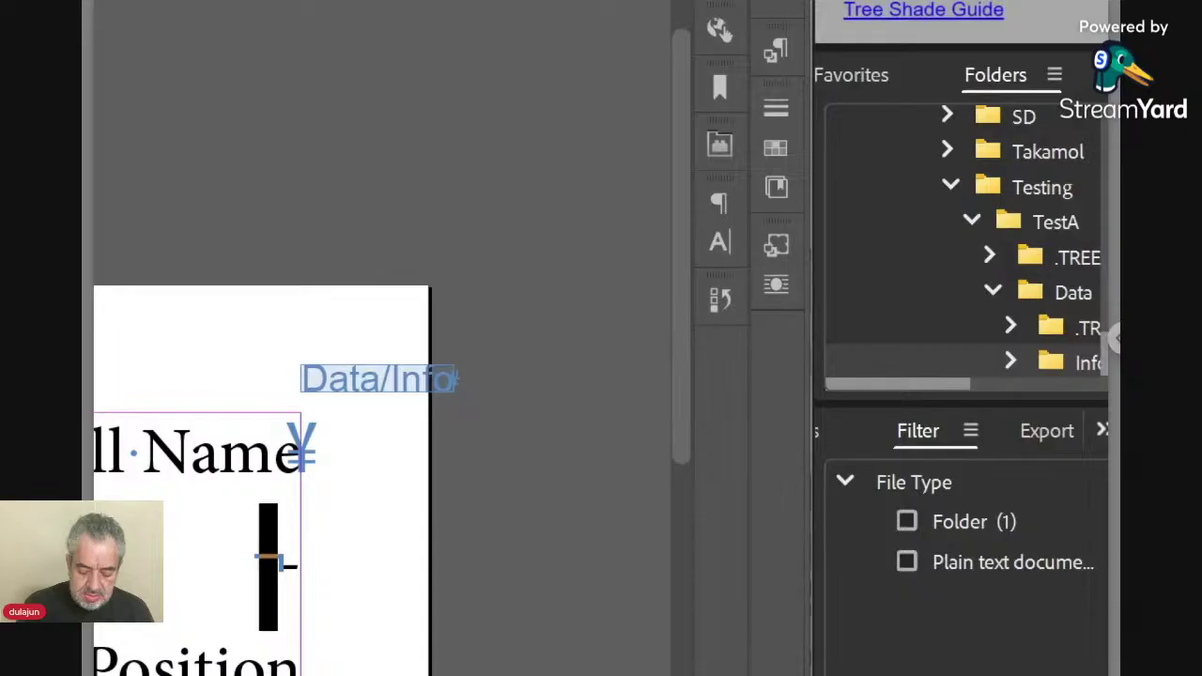
key(ctrl+0)
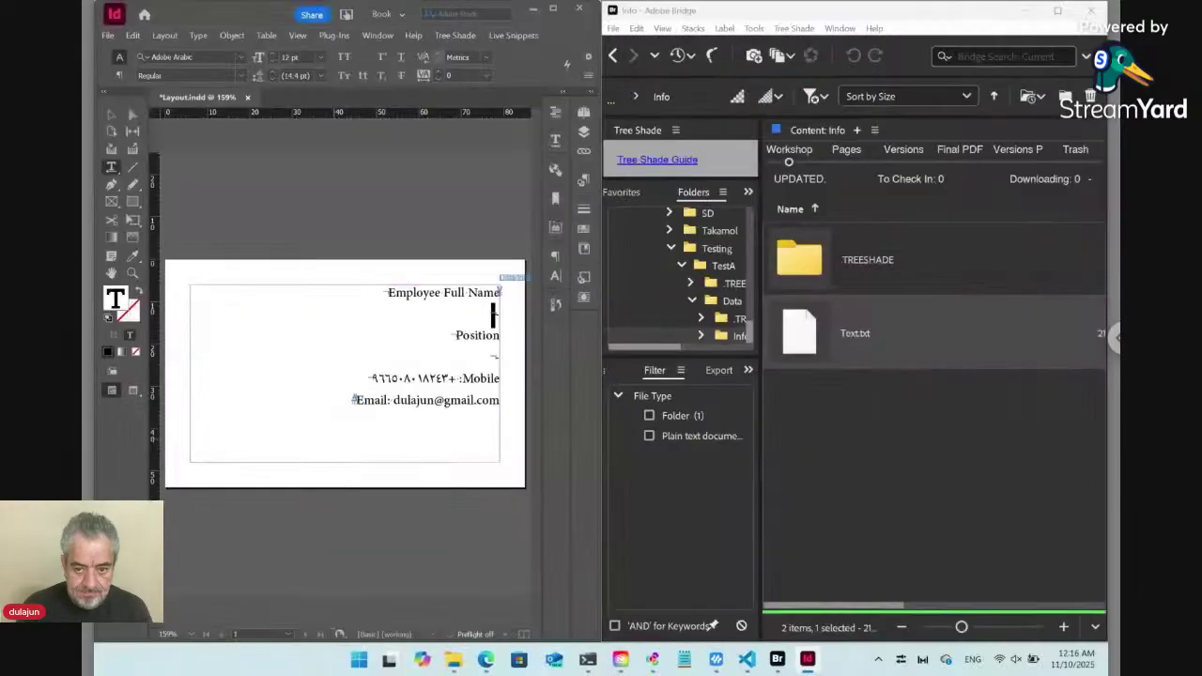
Return Bridge to the Data folder and bring up InDesign's Live Snippets options.
click(612, 57)
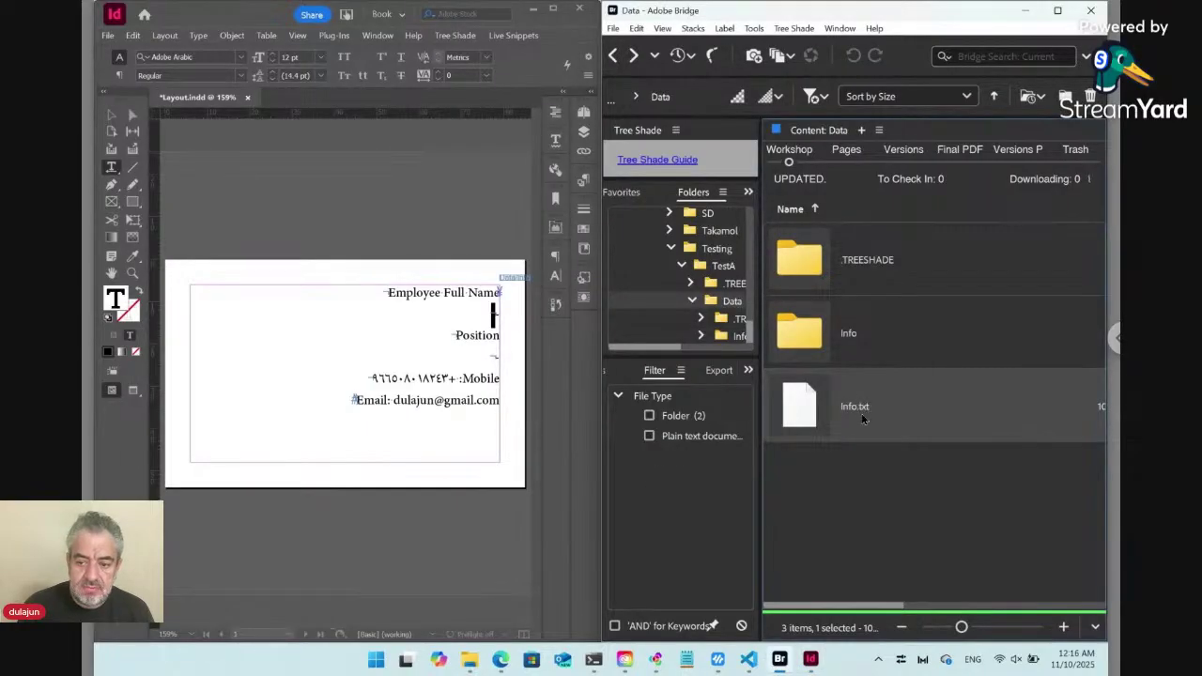
click(133, 274)
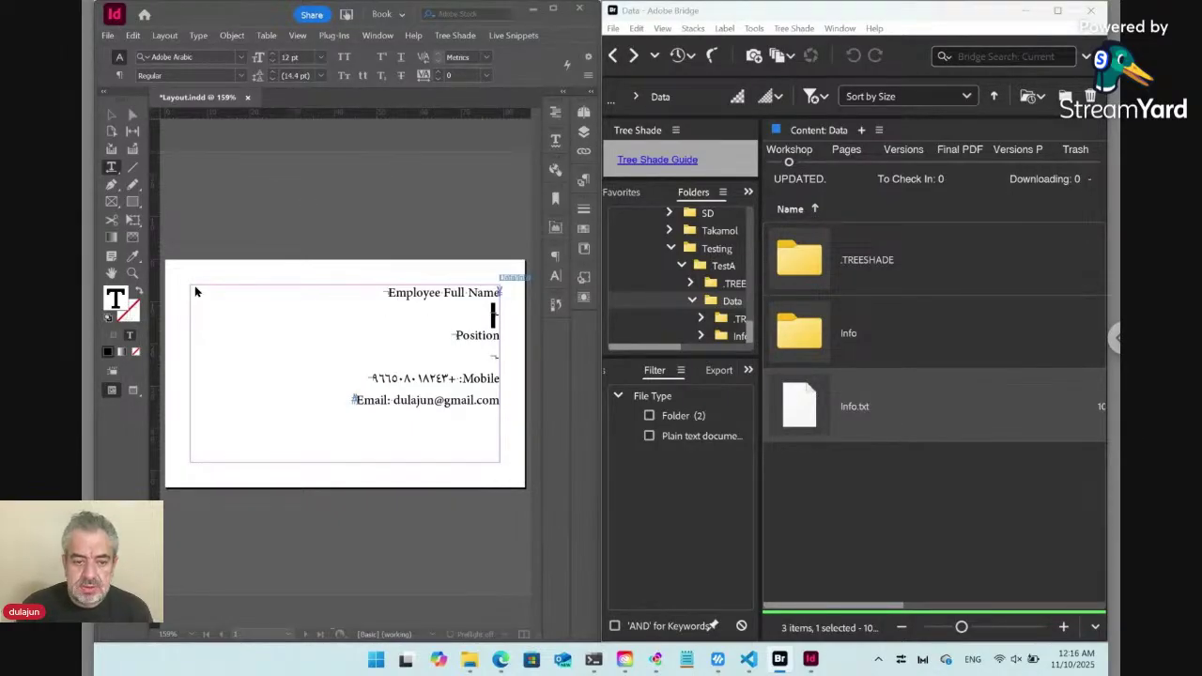
click(515, 36)
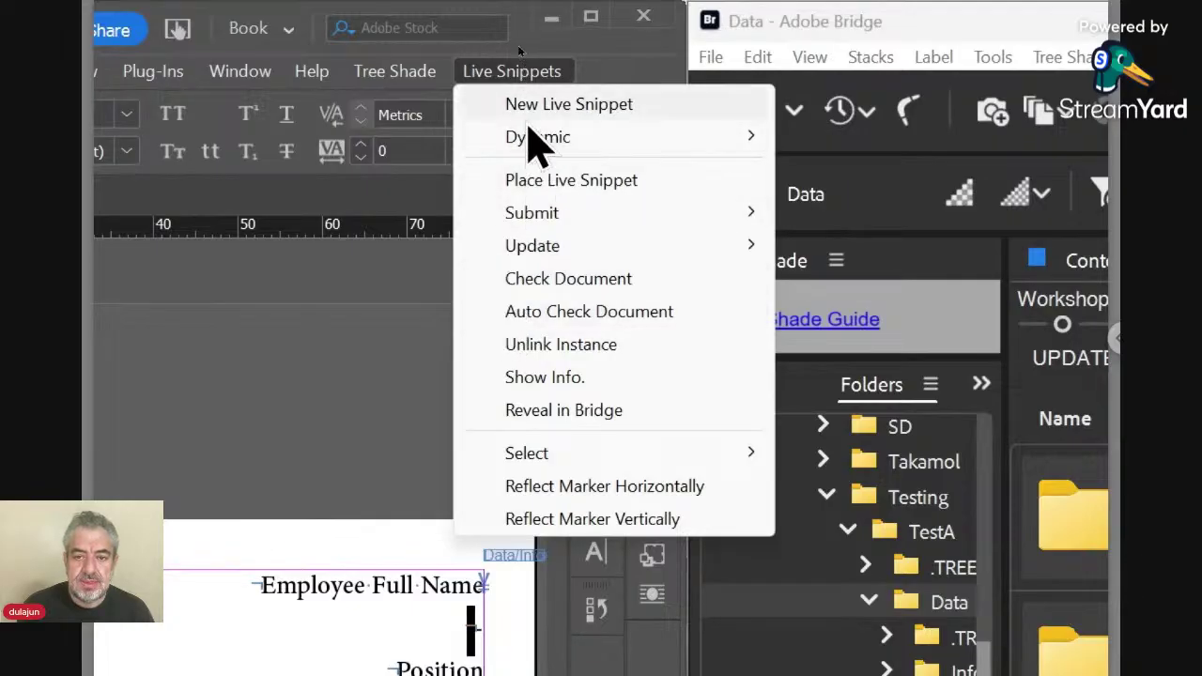
click(518, 78)
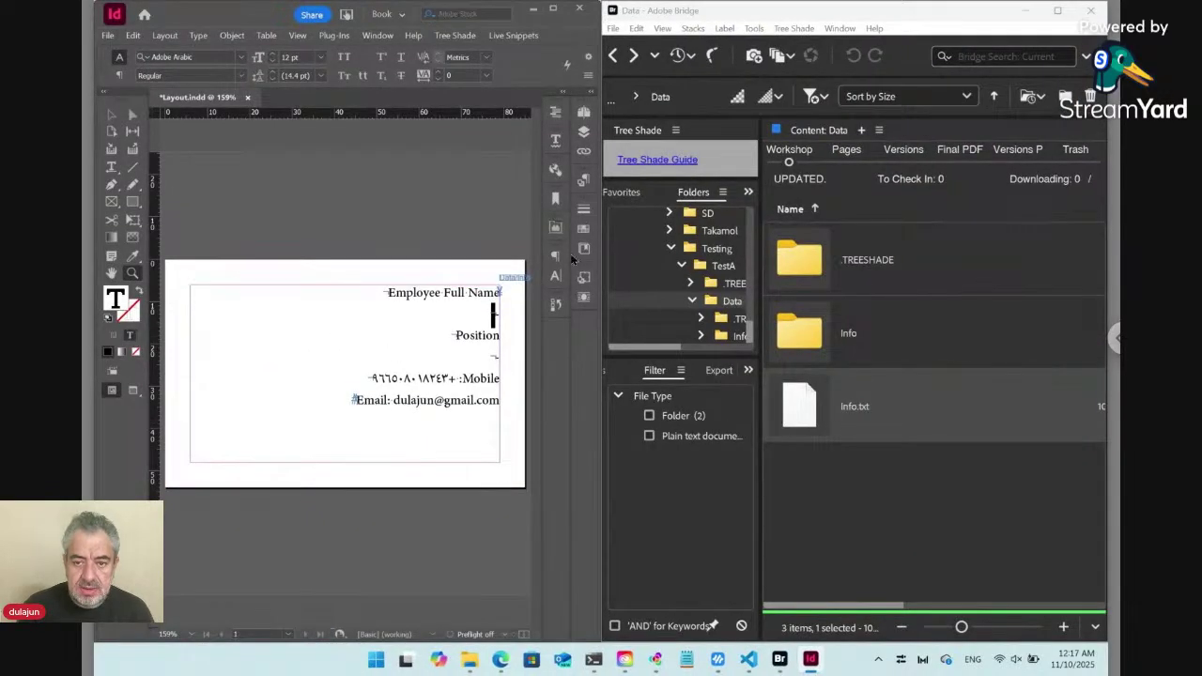
click(521, 39)
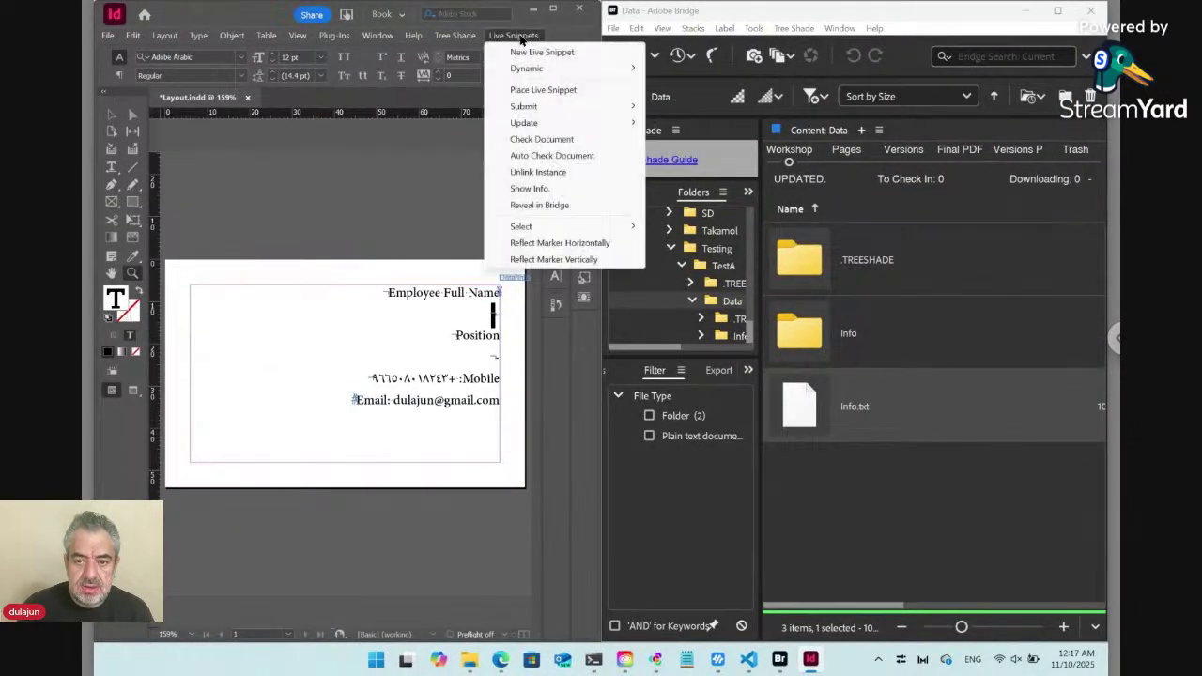
mouse_move(549, 68)
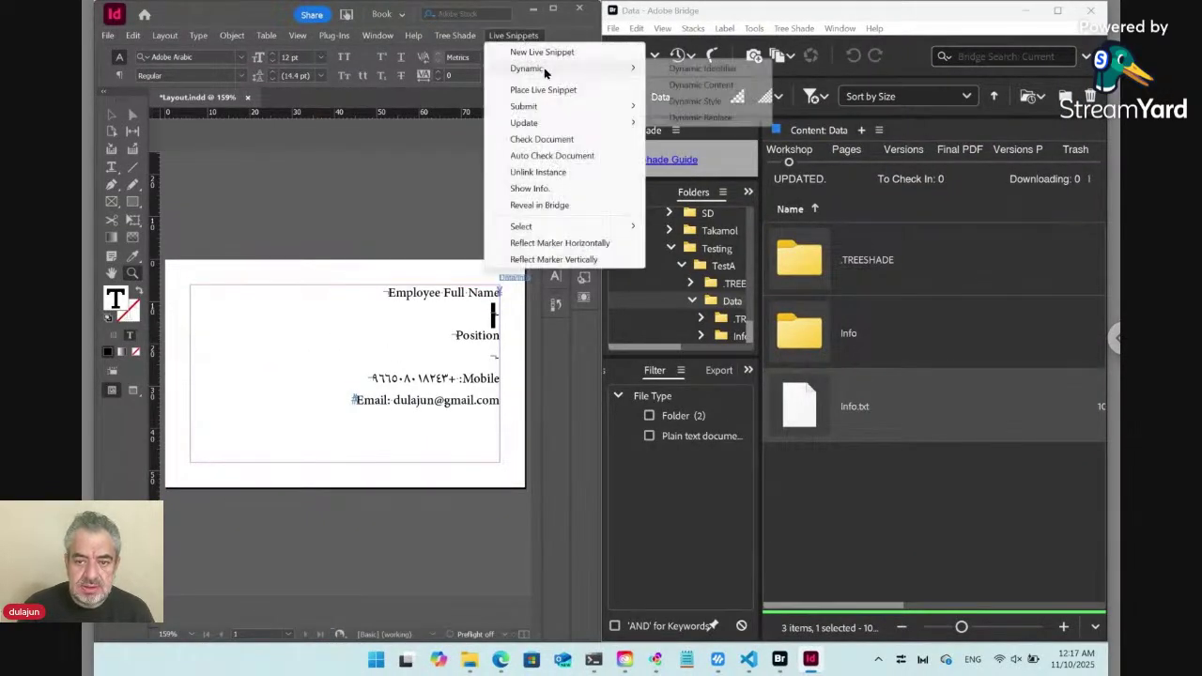
click(714, 87)
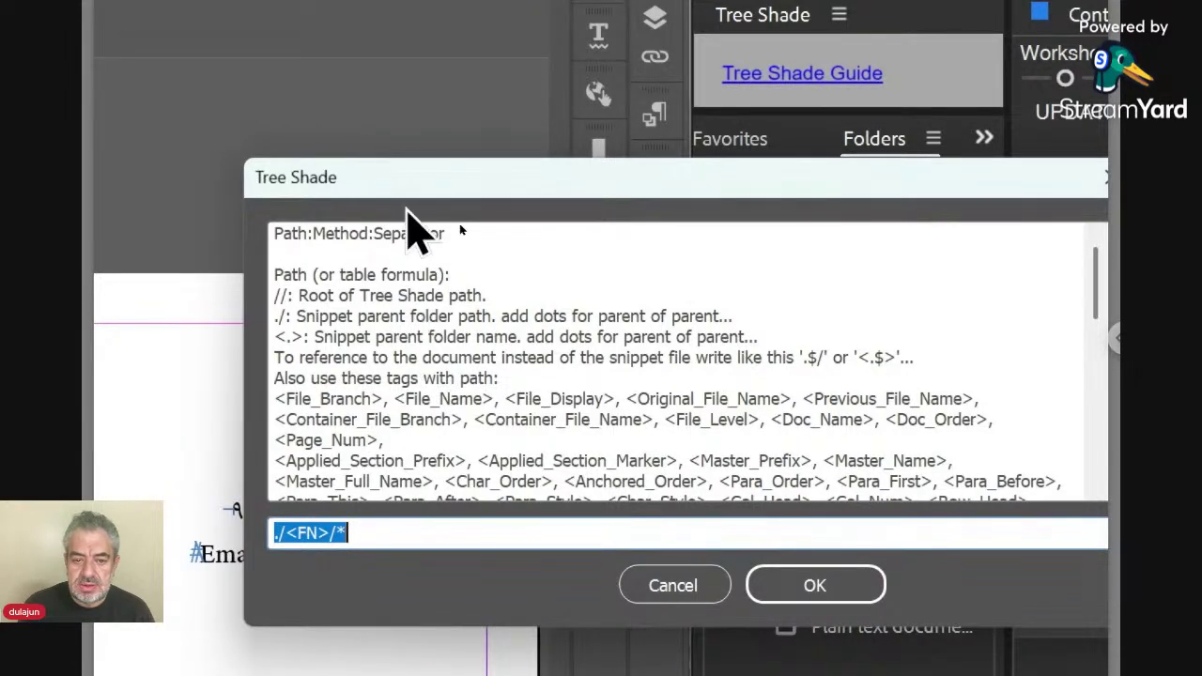
drag(408, 196, 457, 419)
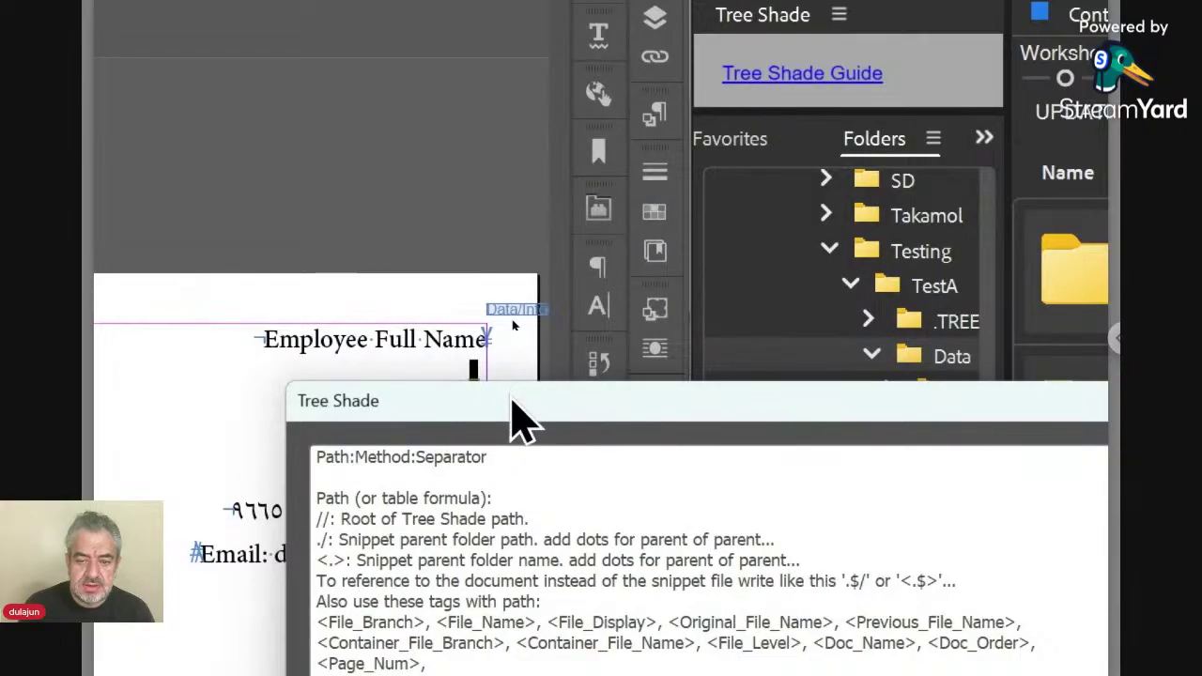
drag(512, 400, 508, 228)
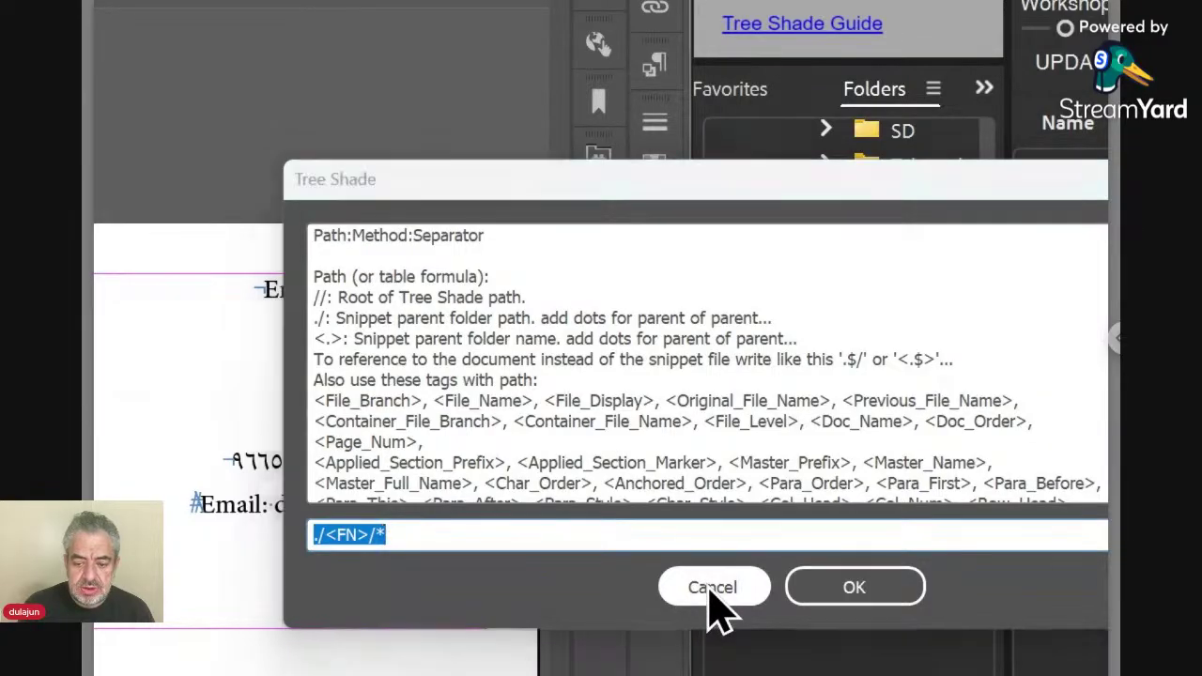
click(710, 592)
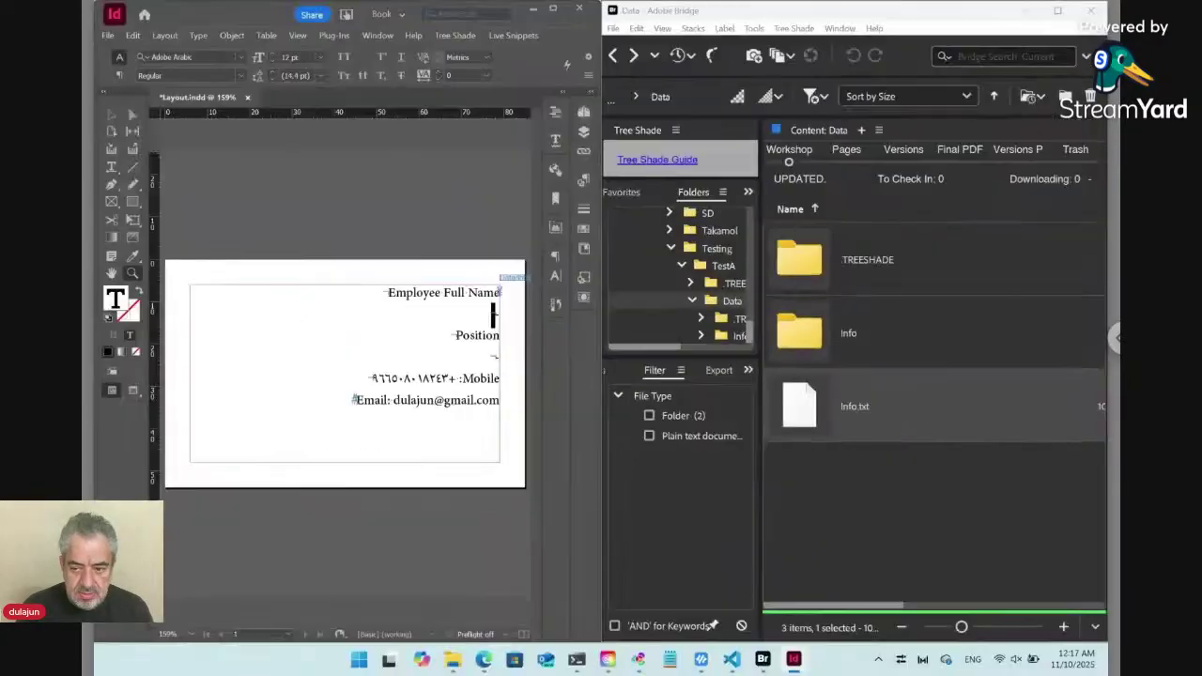
Bring up Info.txt's content settings in Bridge, declining to open its paired folder.
double_click(810, 414)
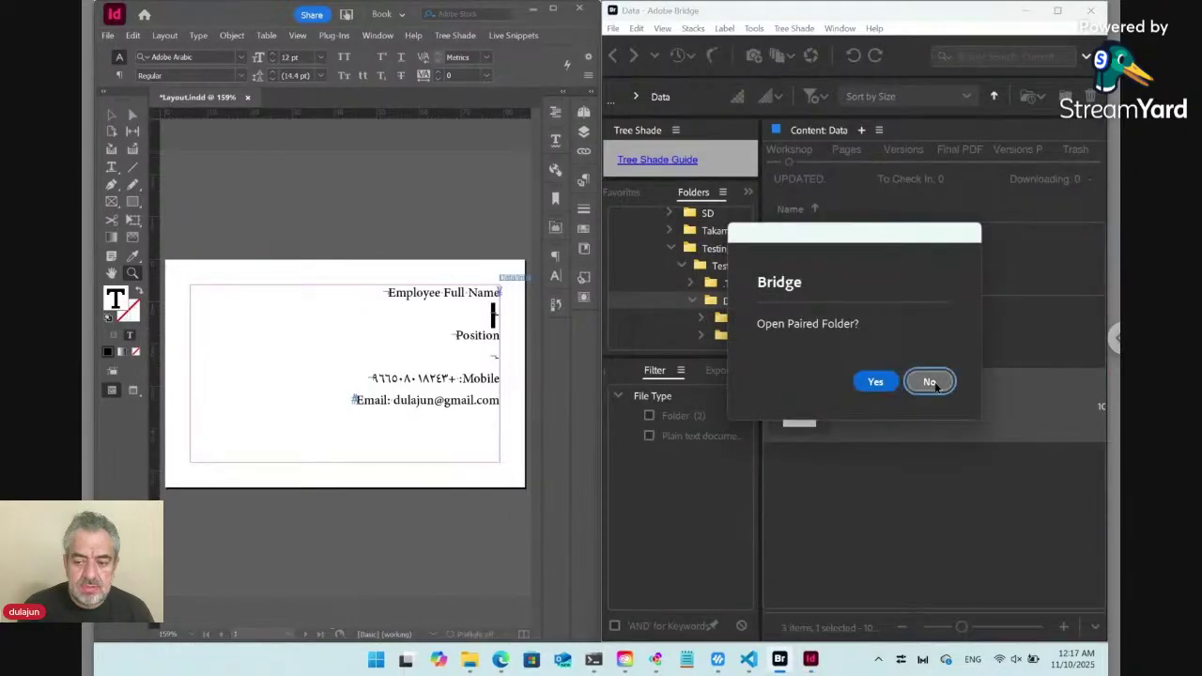
click(930, 382)
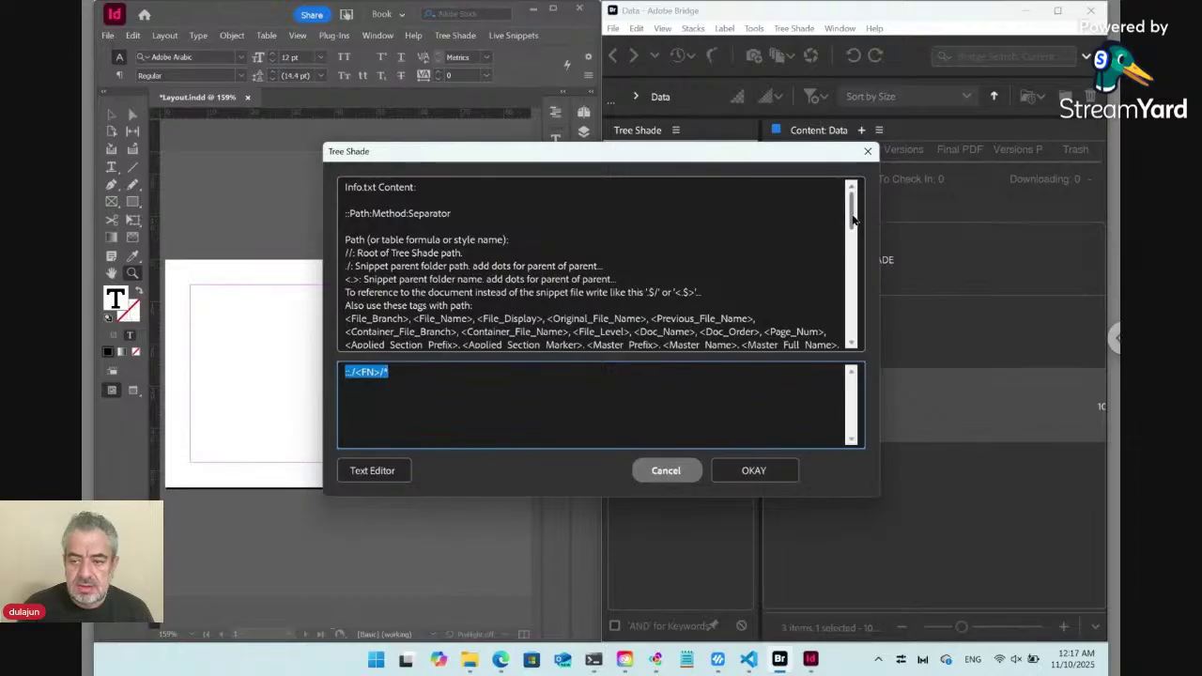
Add the line ::\n:Replace:\r under ::./<FN>/* and begin a third line with ::.
mouse_move(855, 219)
mouse_down()
mouse_move(852, 294)
mouse_move(851, 202)
mouse_up()
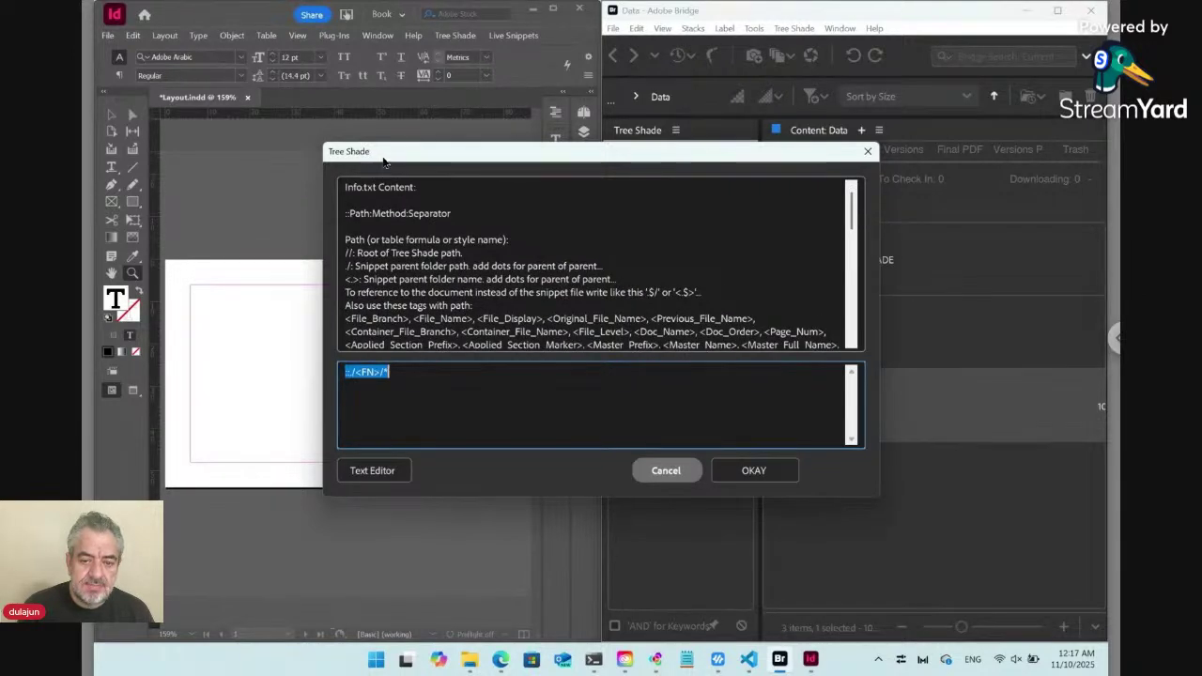
drag(383, 162, 597, 215)
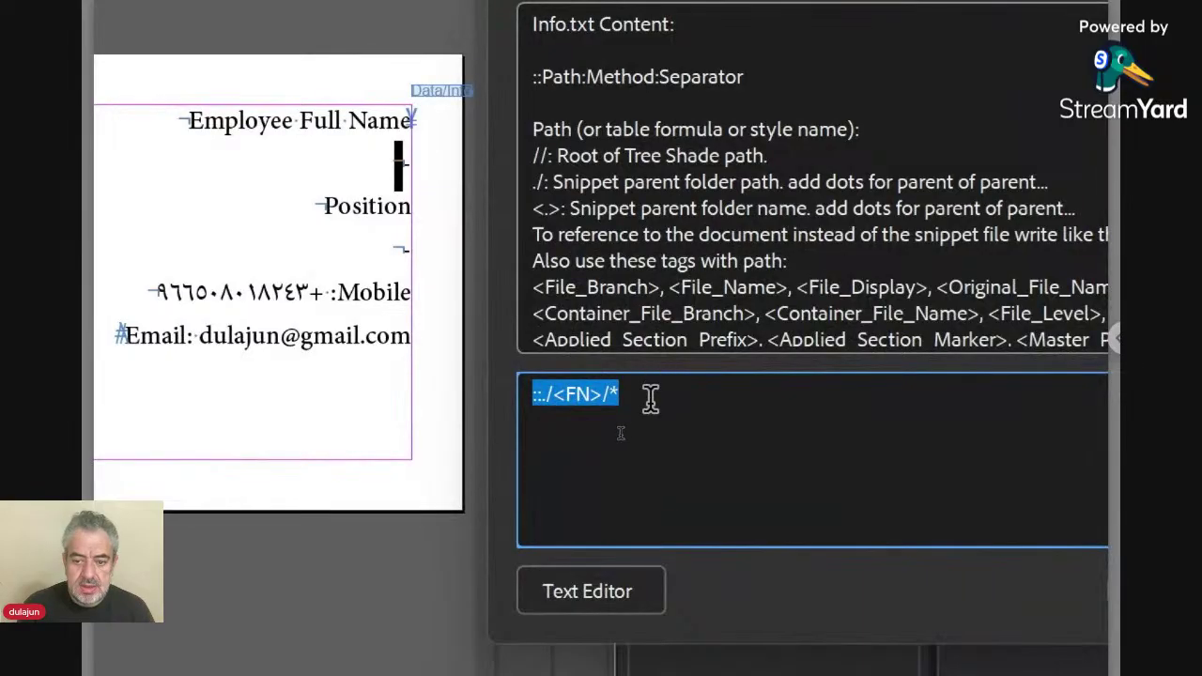
click(651, 398)
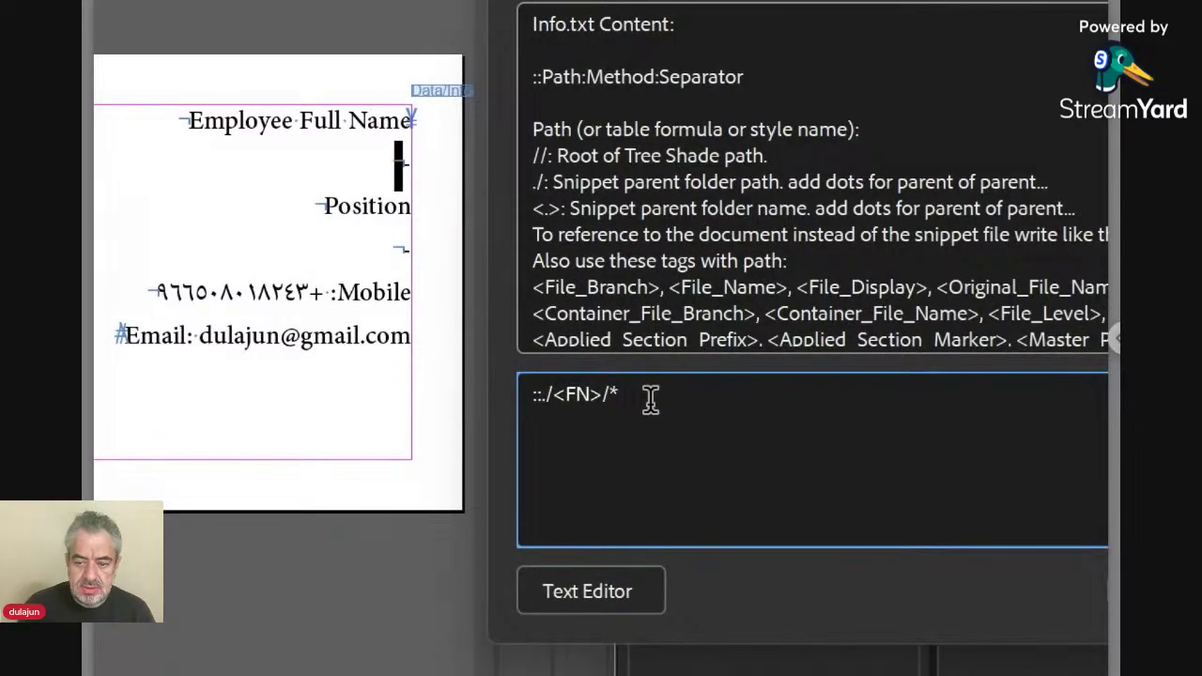
key(Return)
text(::)
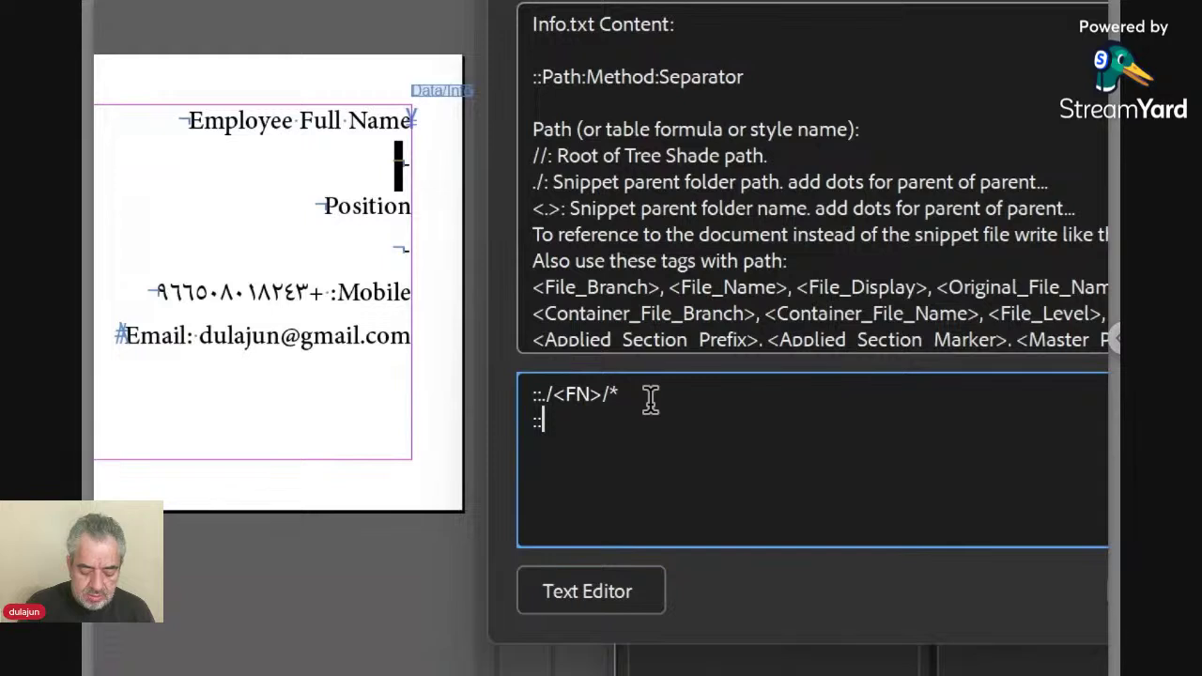
text(\n:)
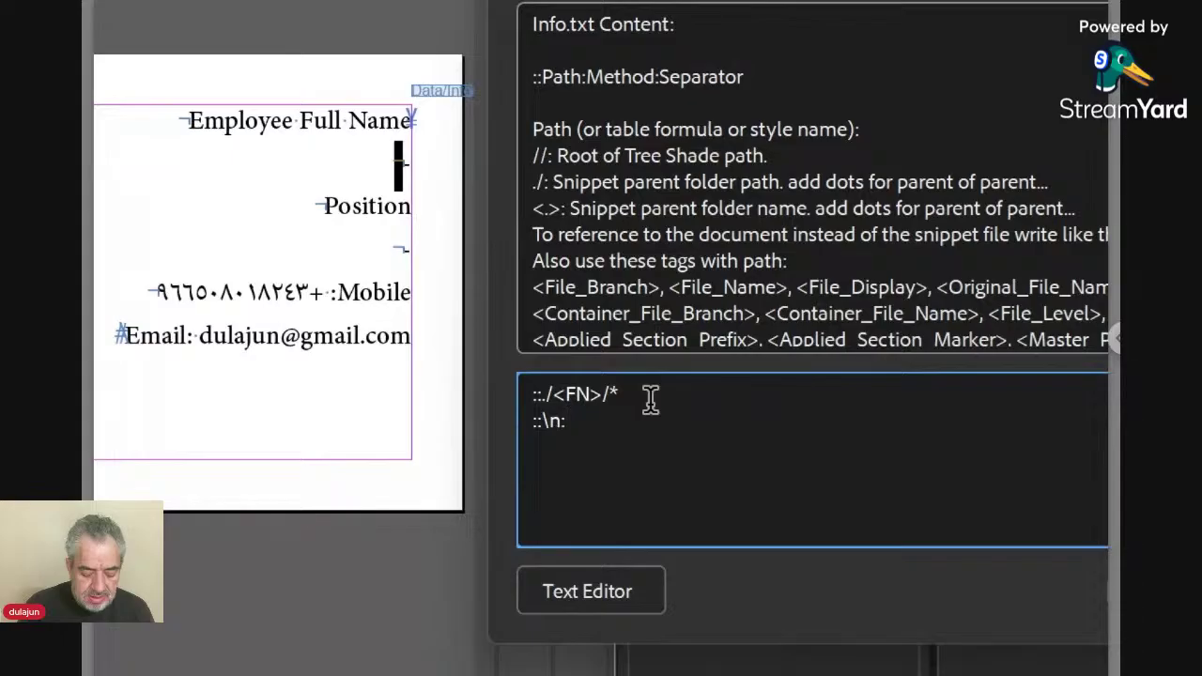
text(R)
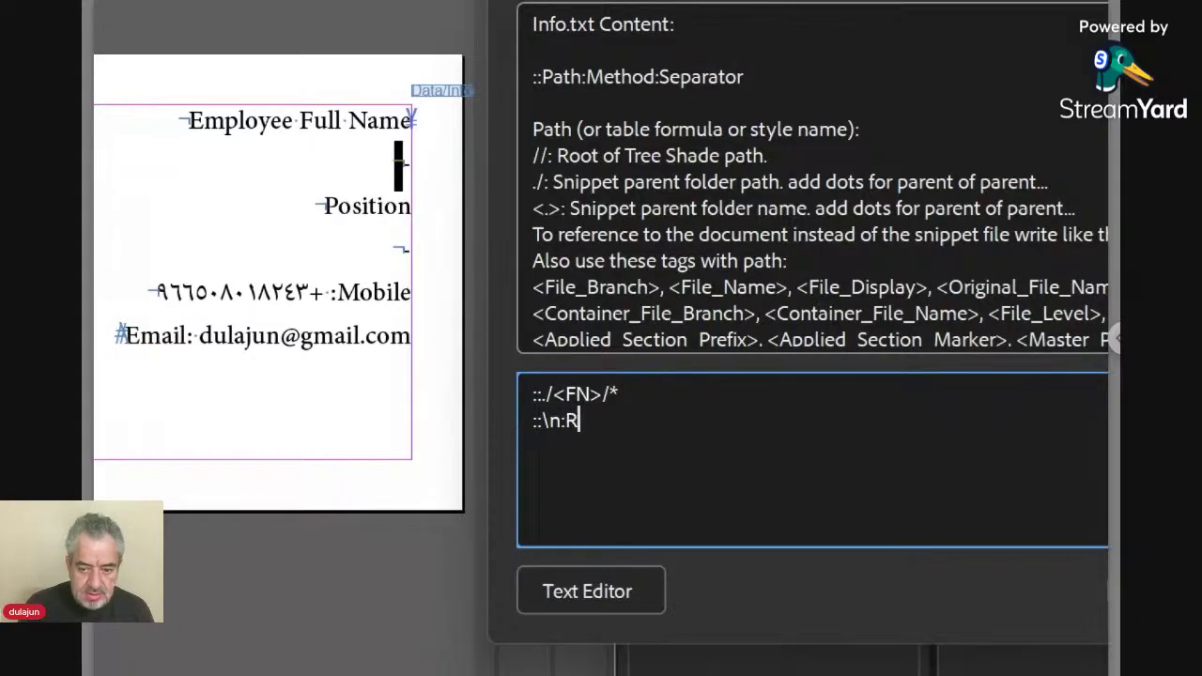
key(BackSpace)
text(r)
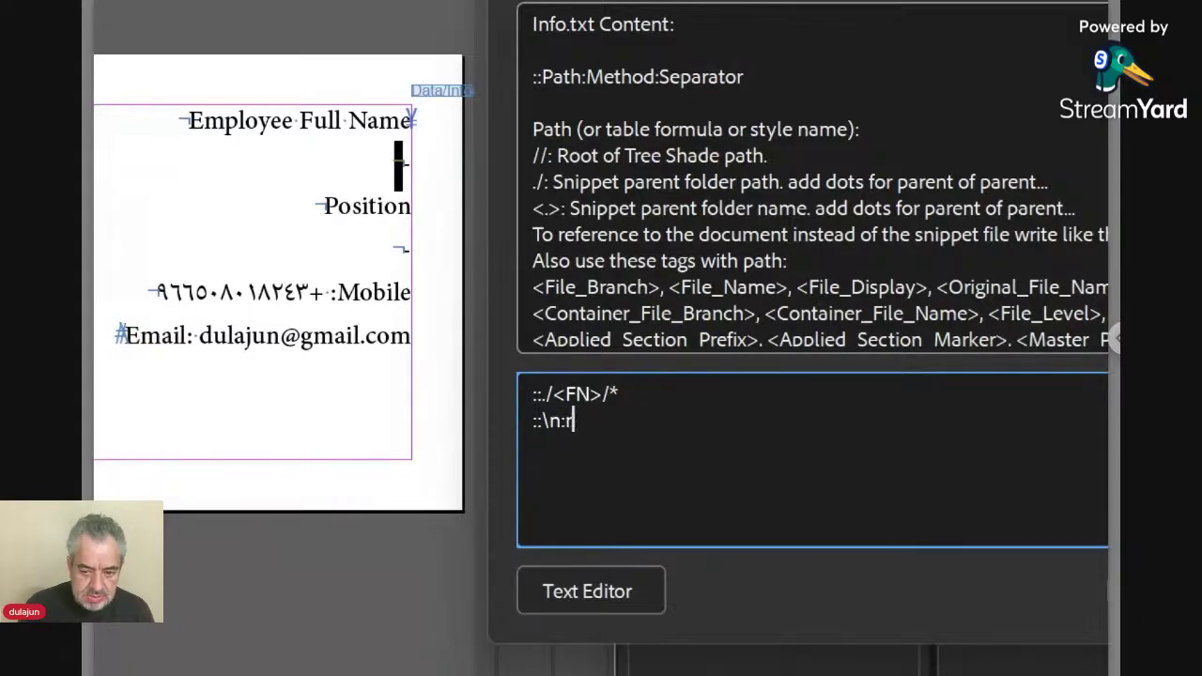
key(BackSpace)
text(Re)
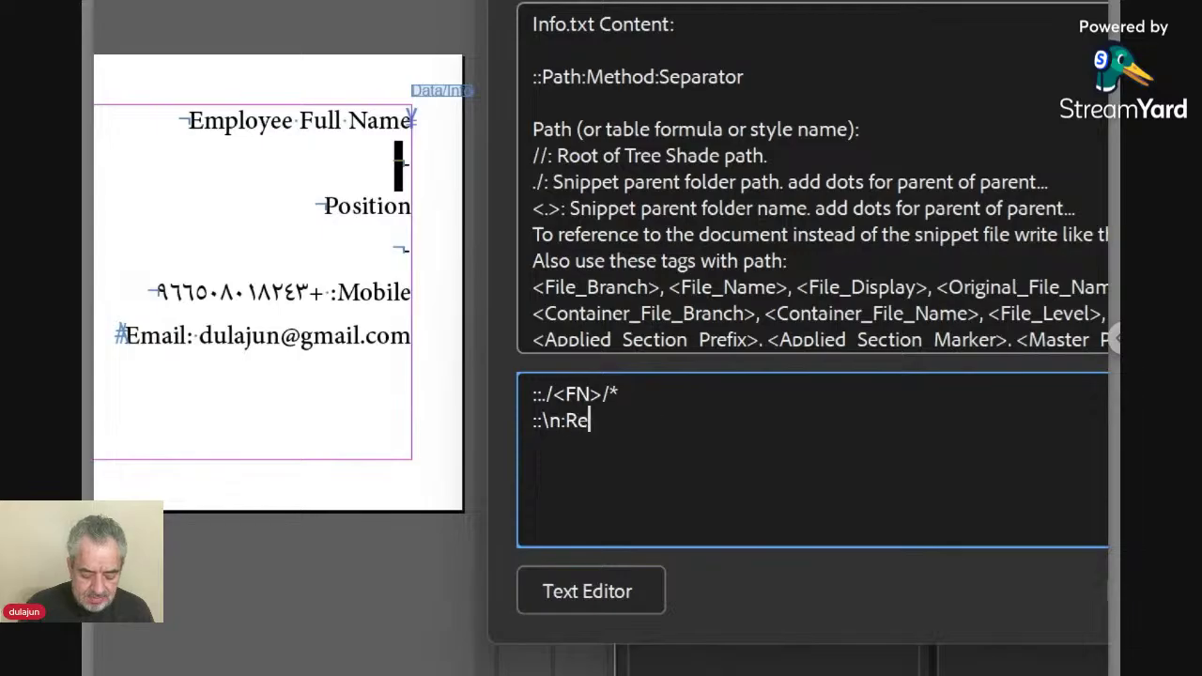
text(place)
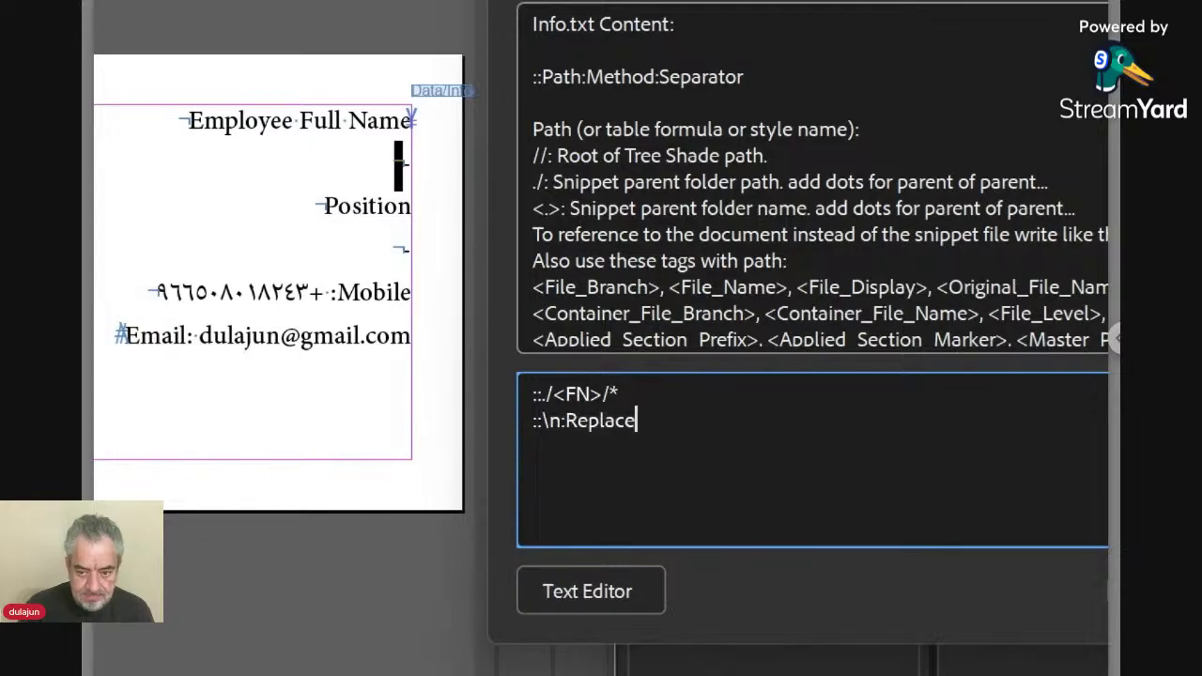
text(:)
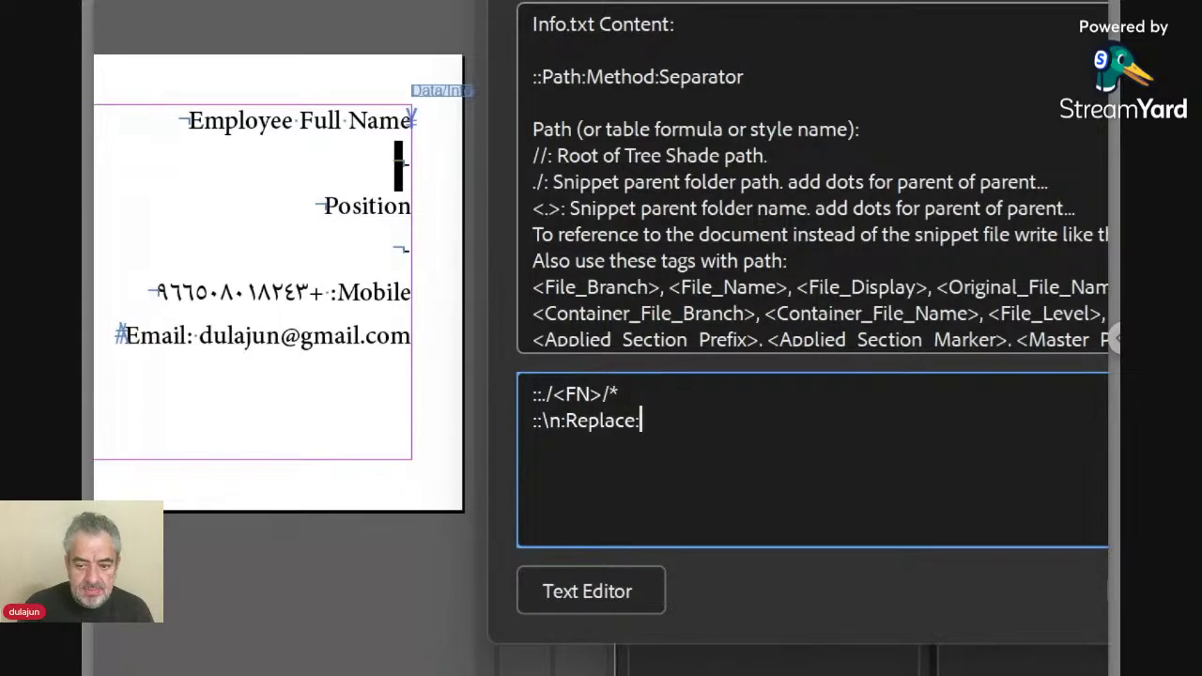
text(\r)
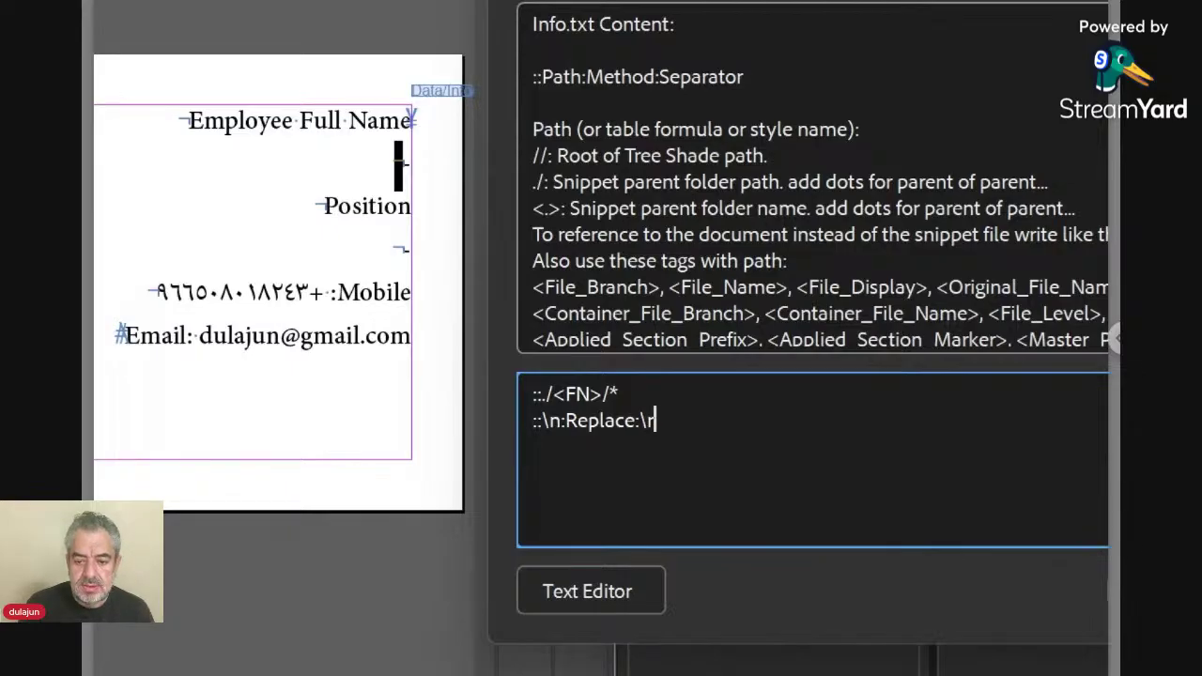
key(Return)
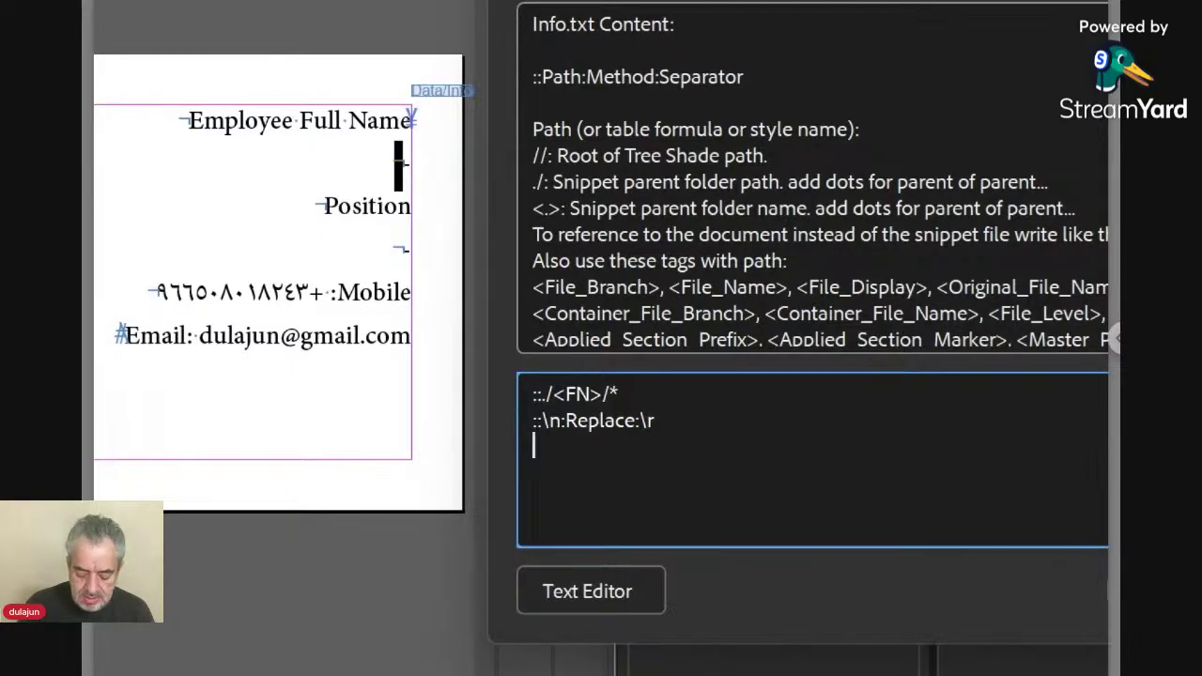
text(::)
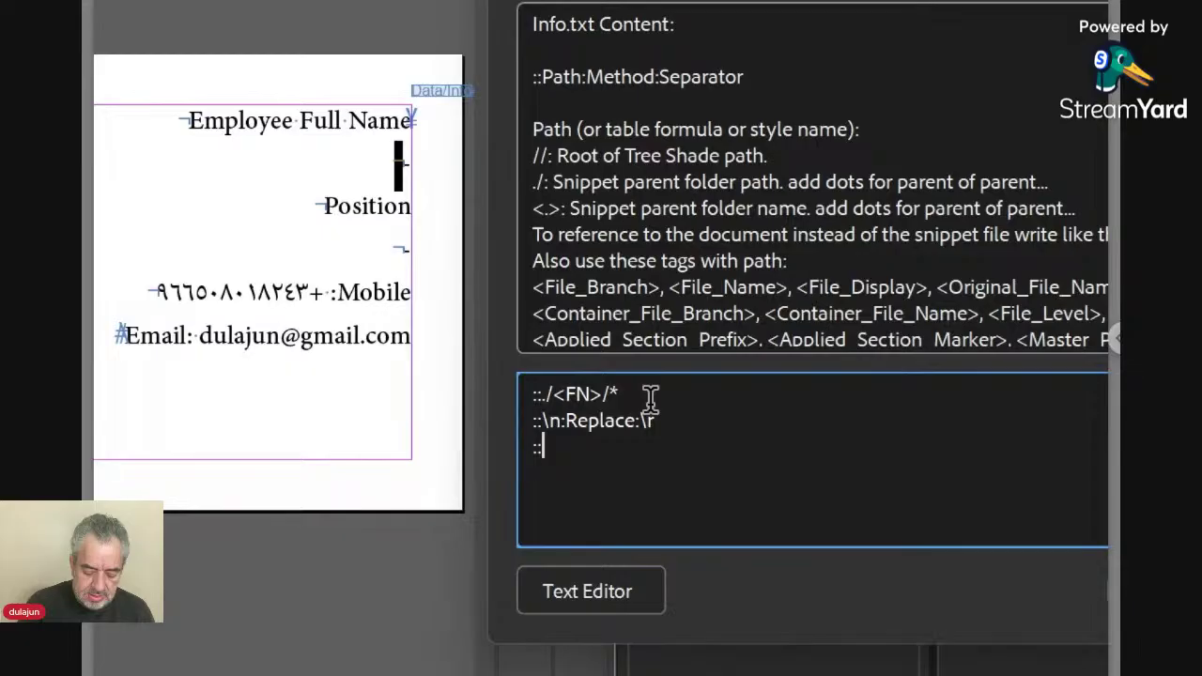
Add the rules Name:for1 para, ::Position:for2 para and ::Contact:for+3 para on separate lines.
text(Name)
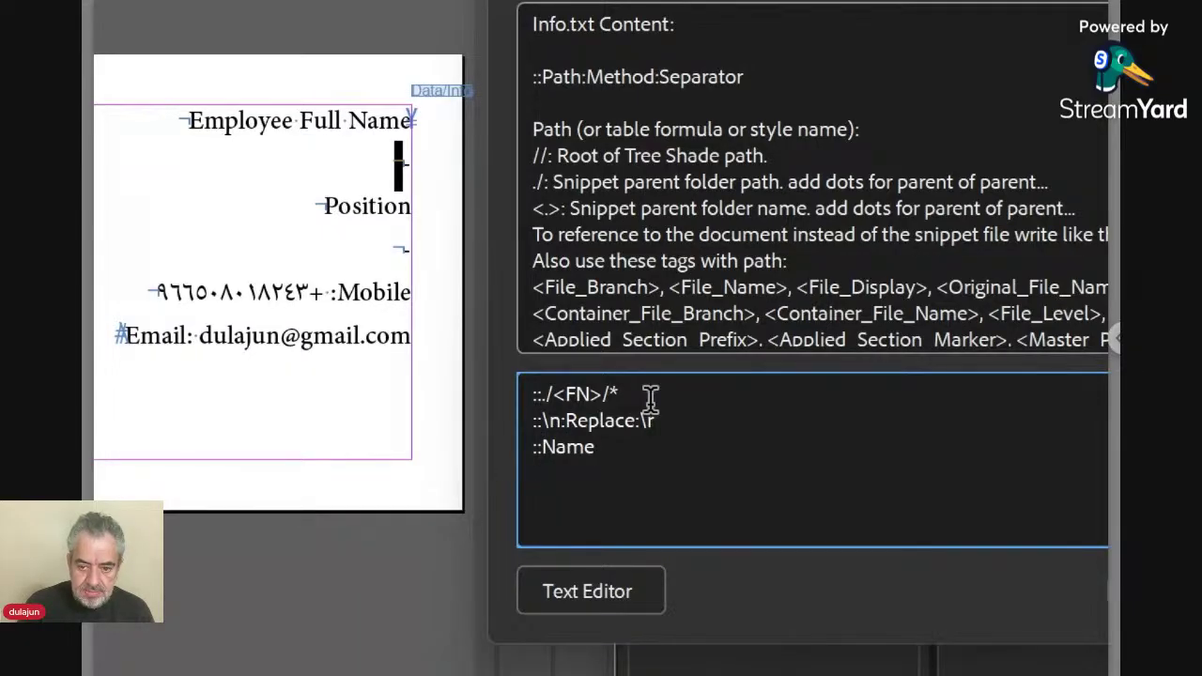
text(:)
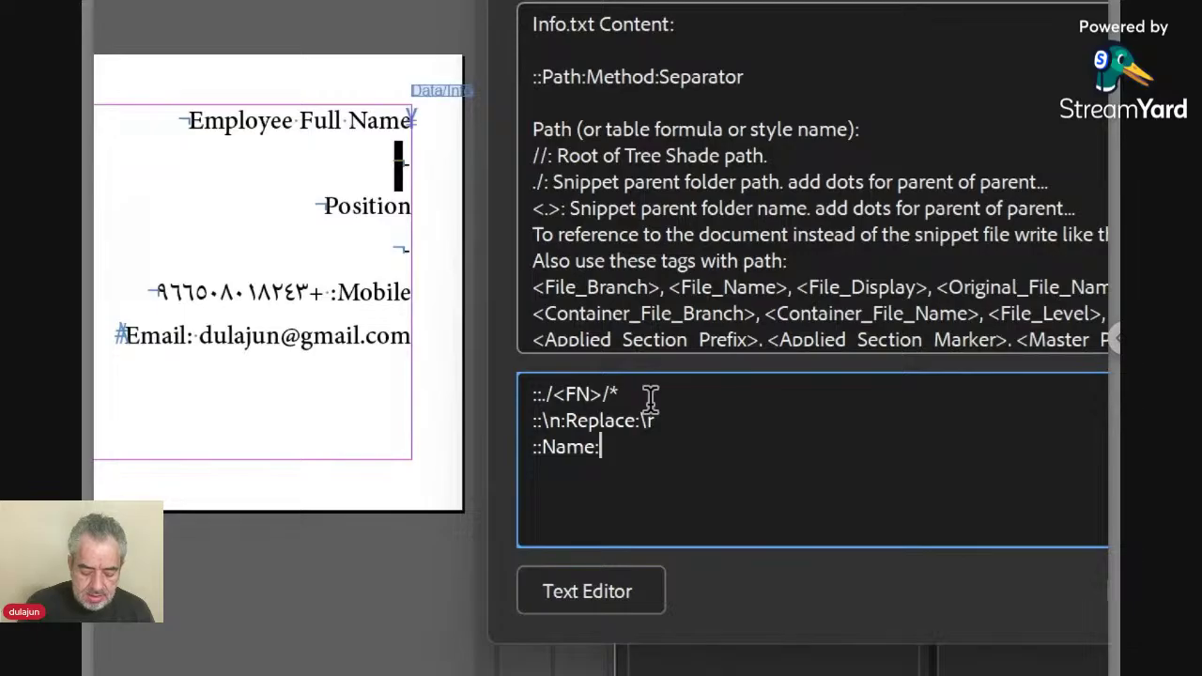
text(for1 )
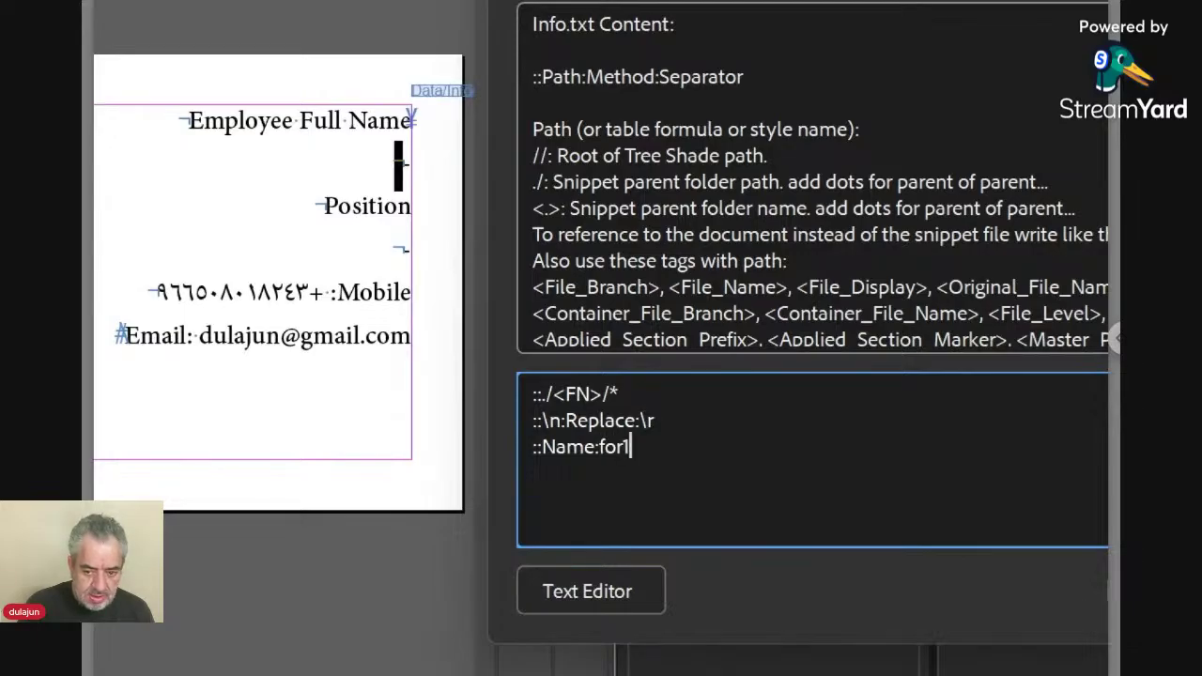
text(para)
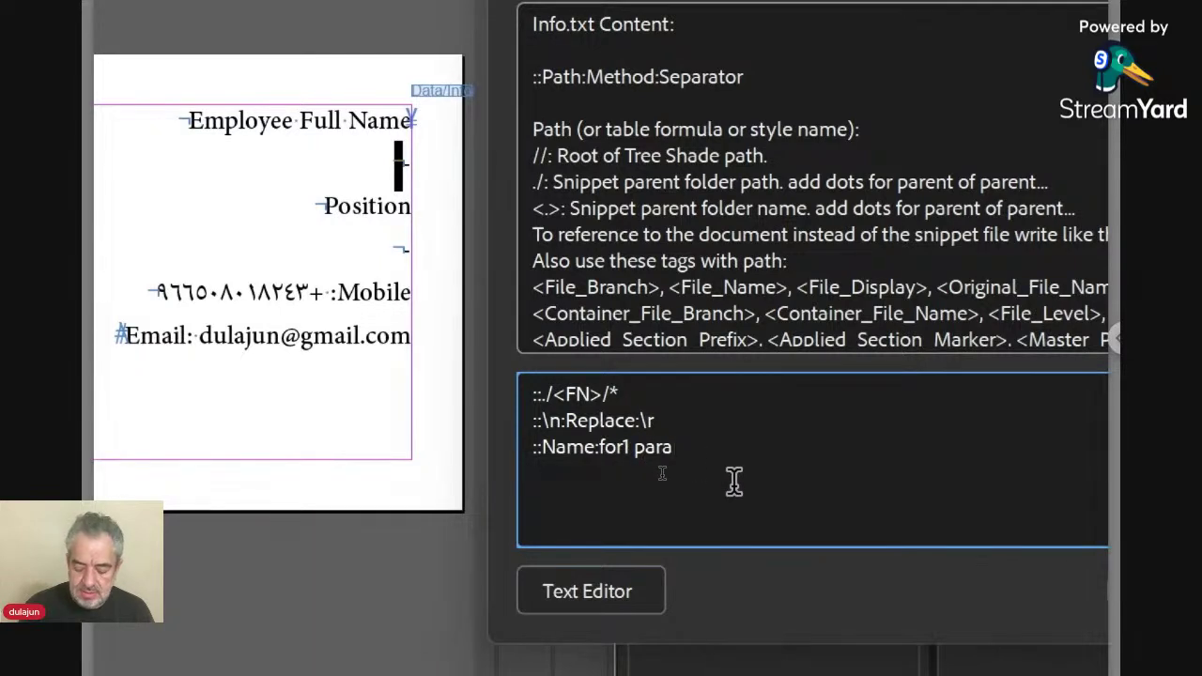
key(Return)
text(::)
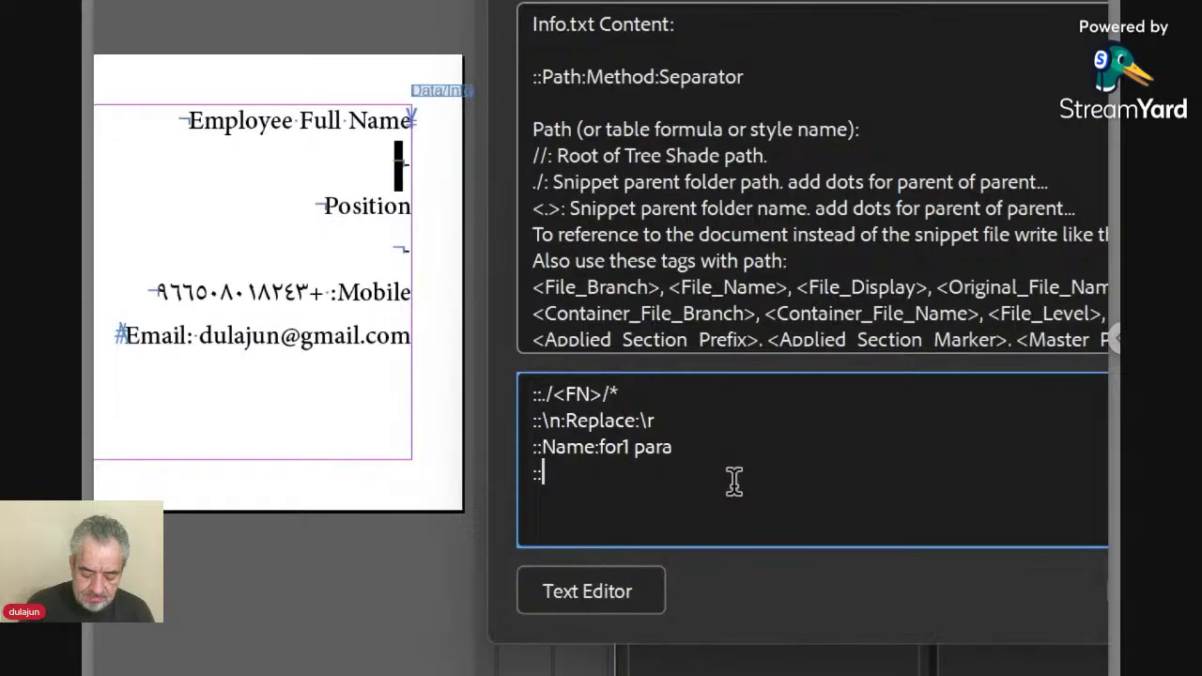
text(Positio)
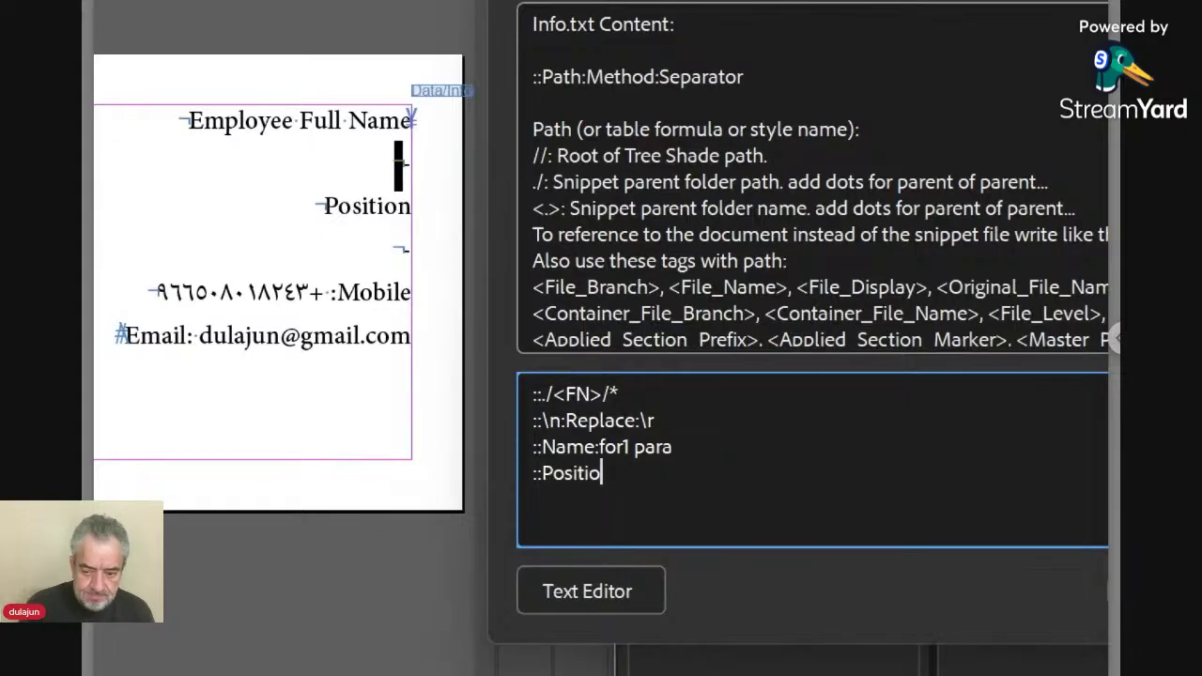
text(n)
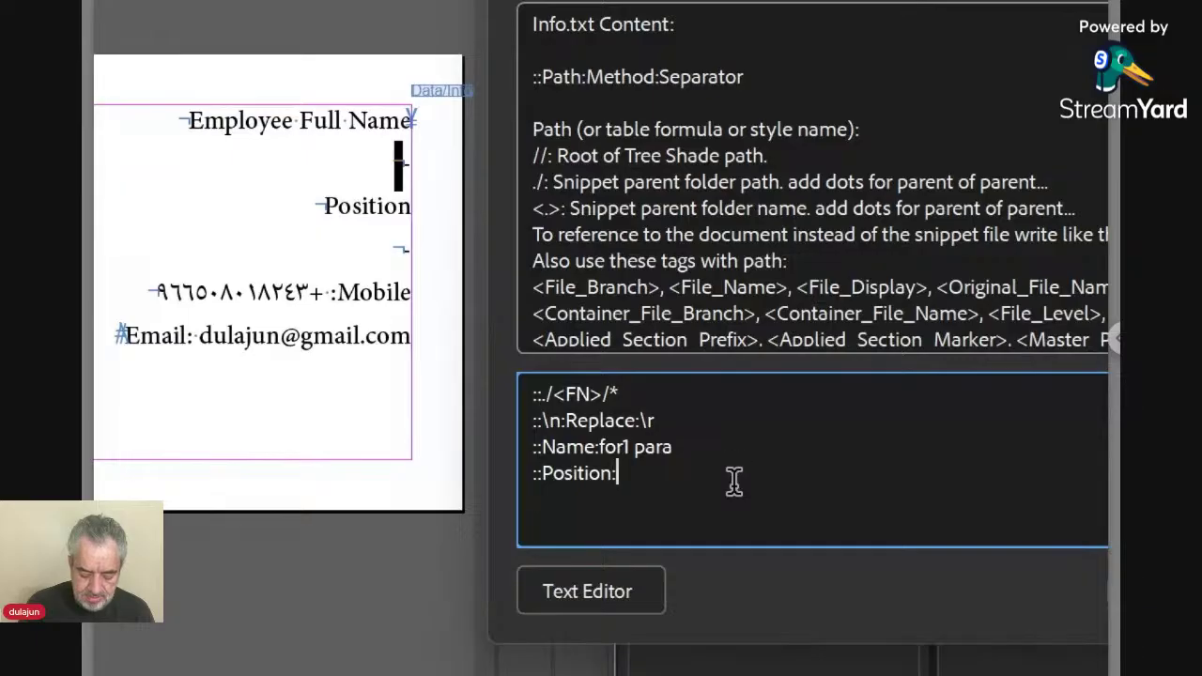
text(:for)
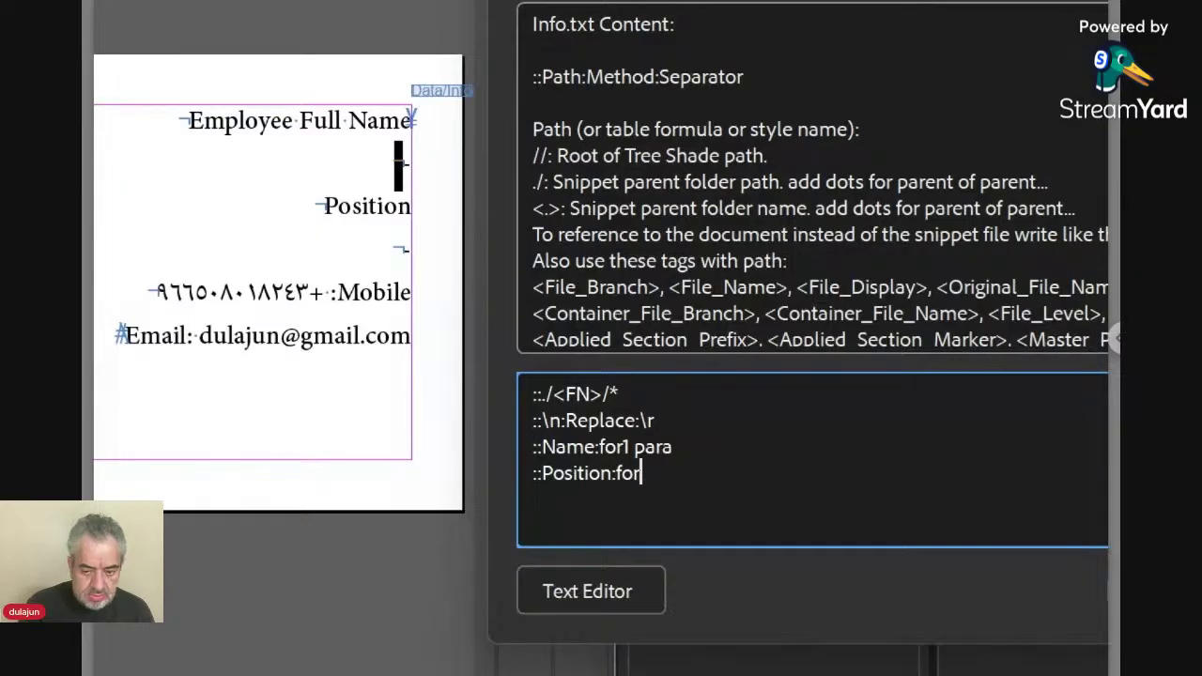
text(2 para)
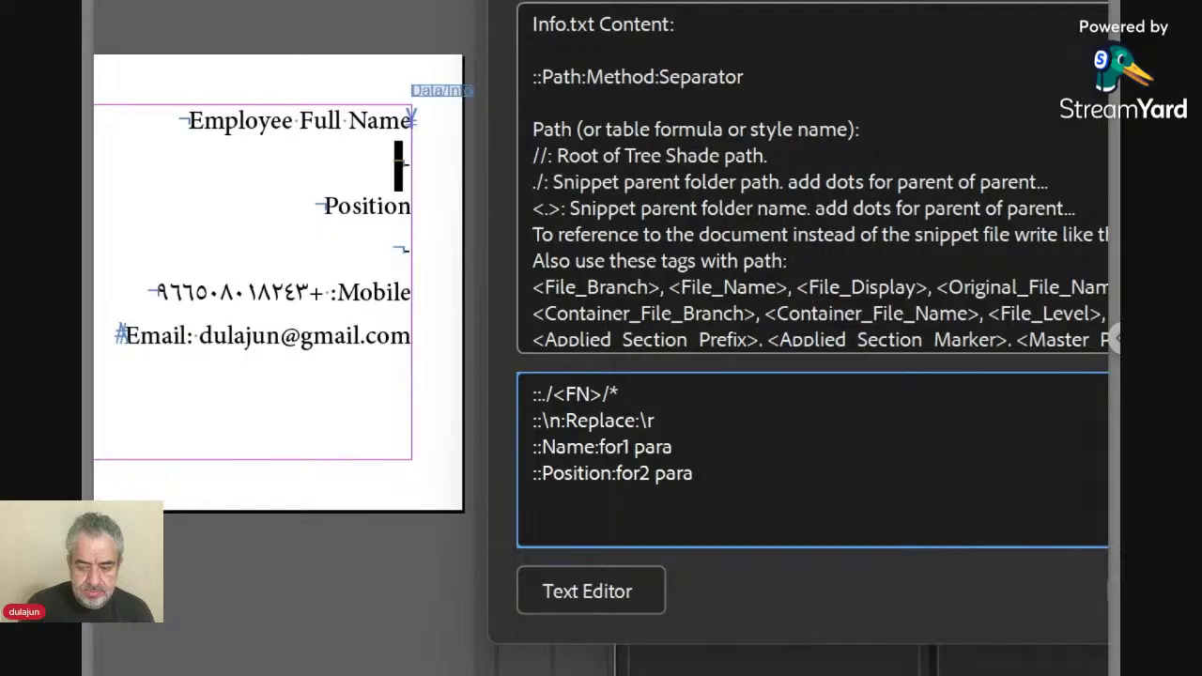
key(Return)
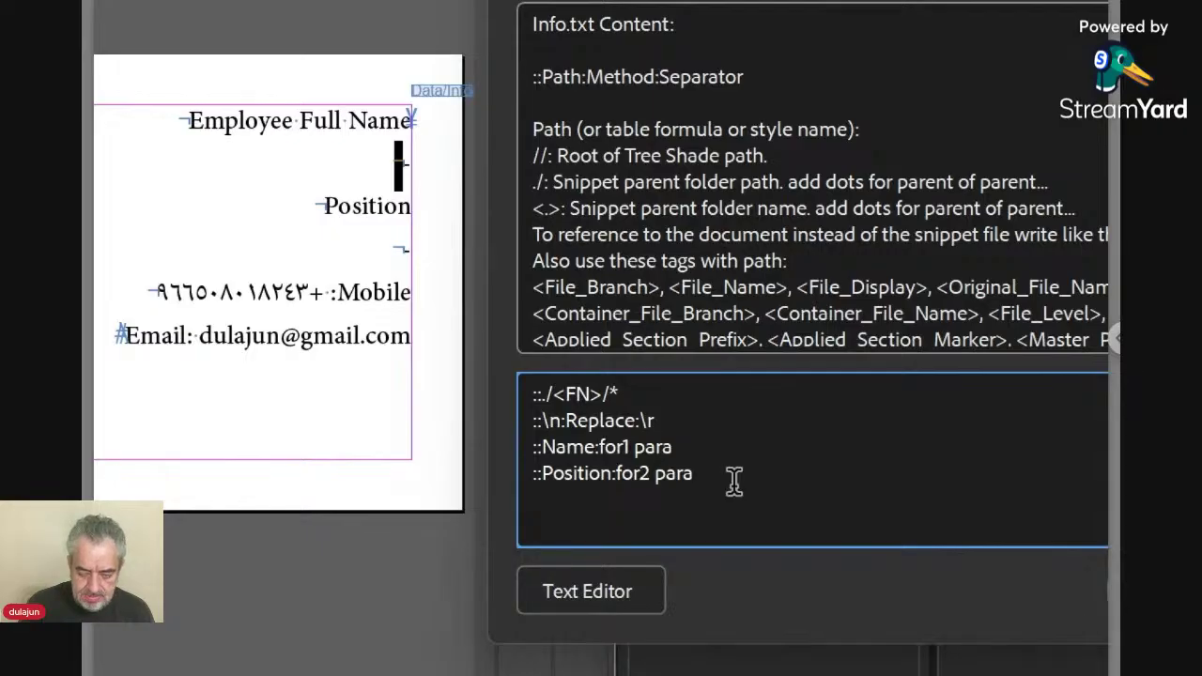
text(::Contact)
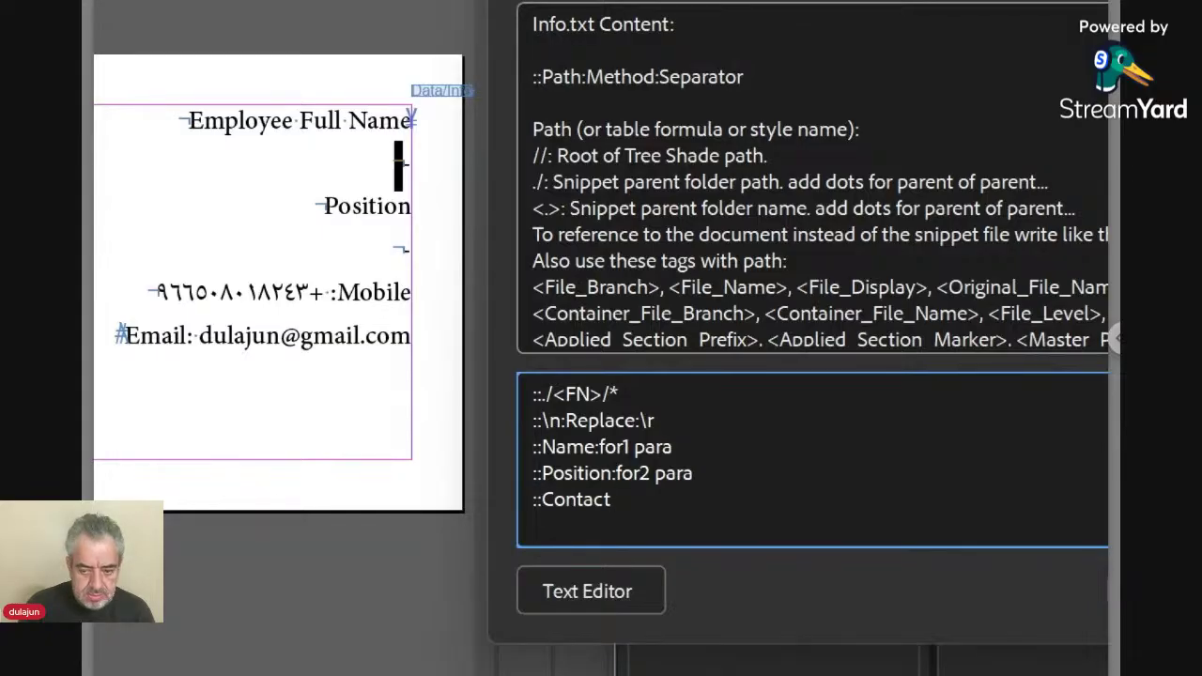
text(s)
key(BackSpace)
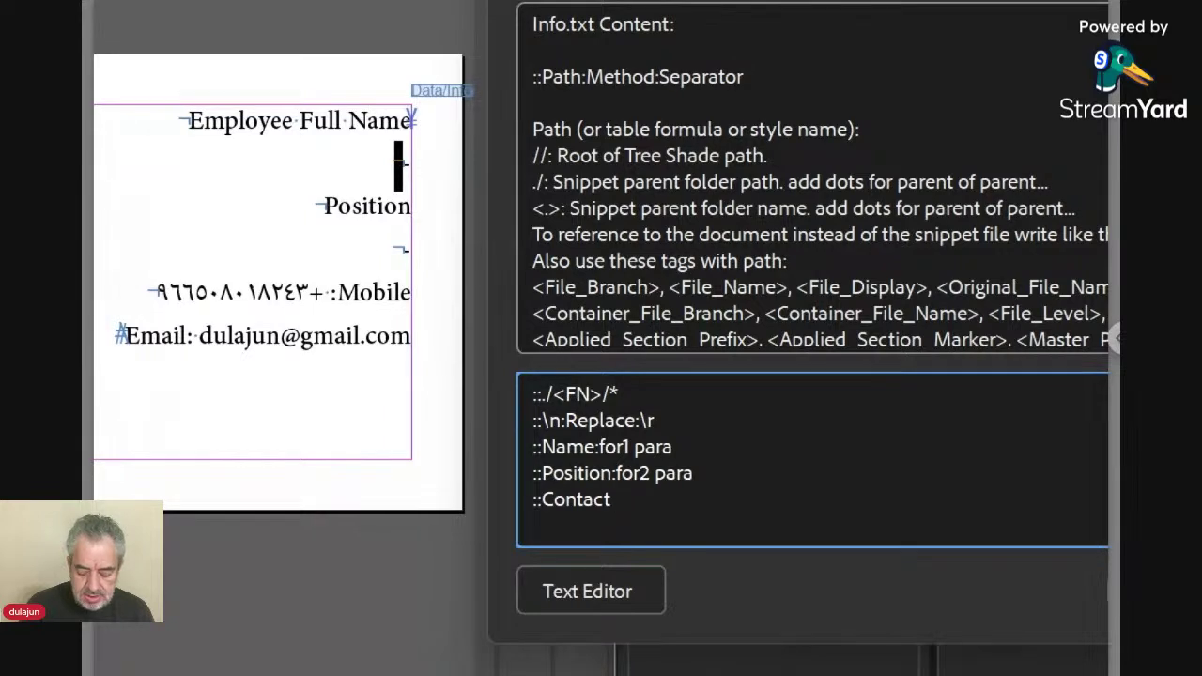
text(:f)
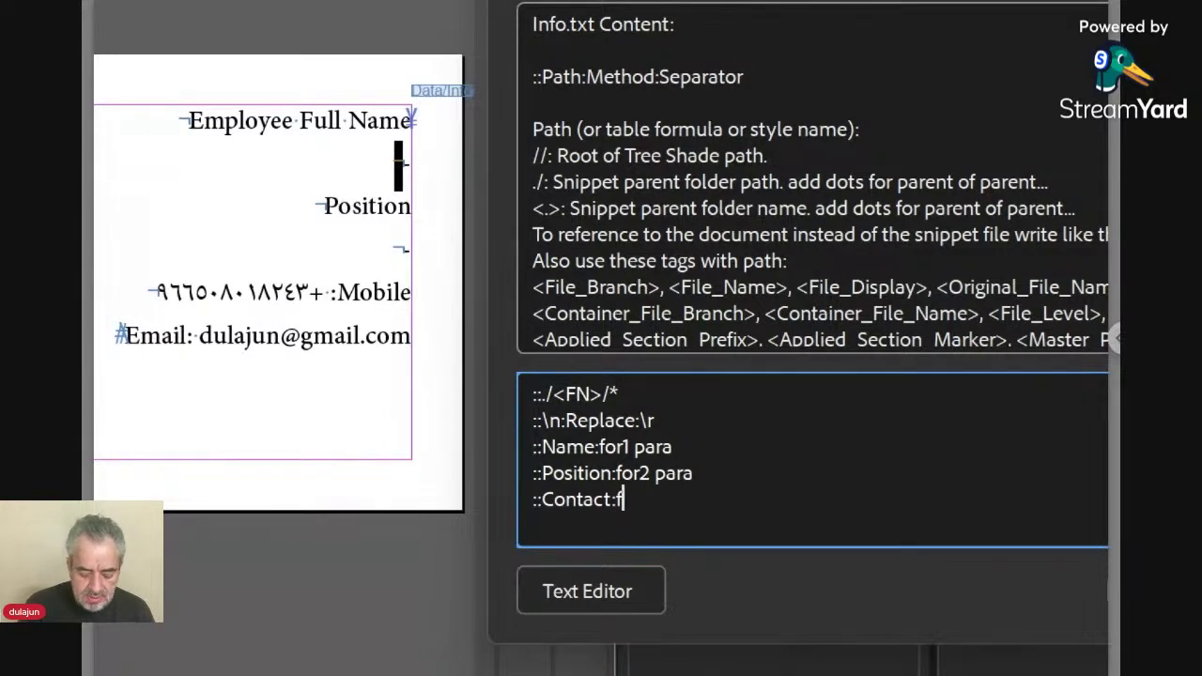
text(or)
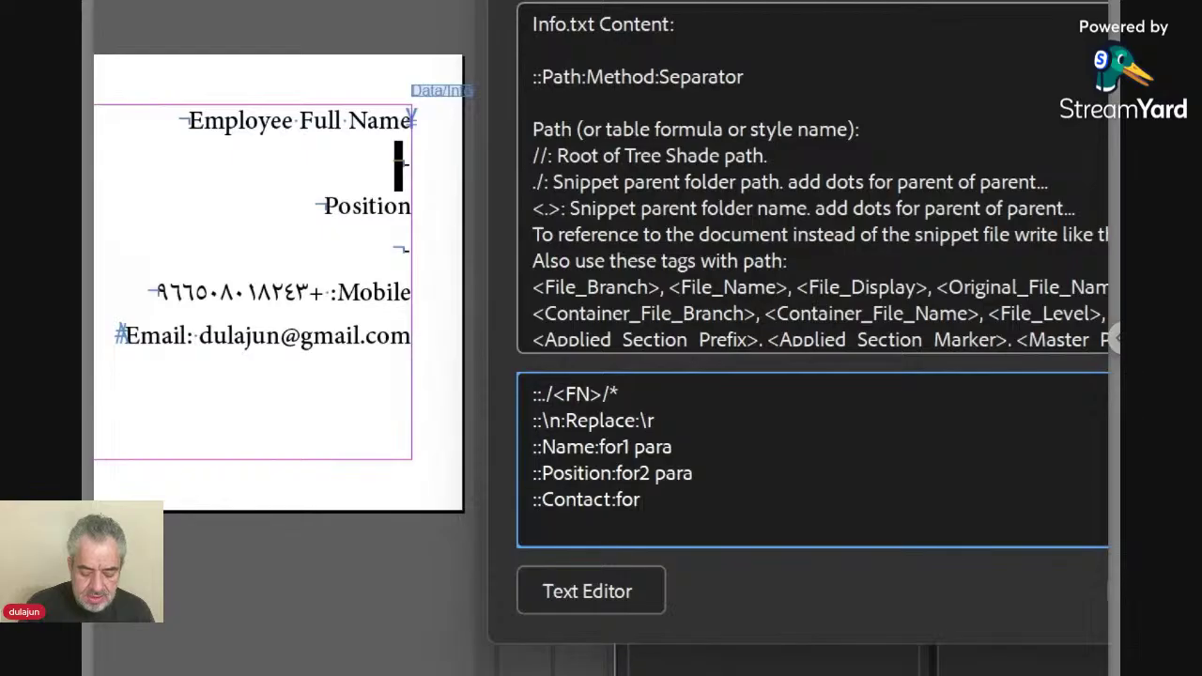
text(_3)
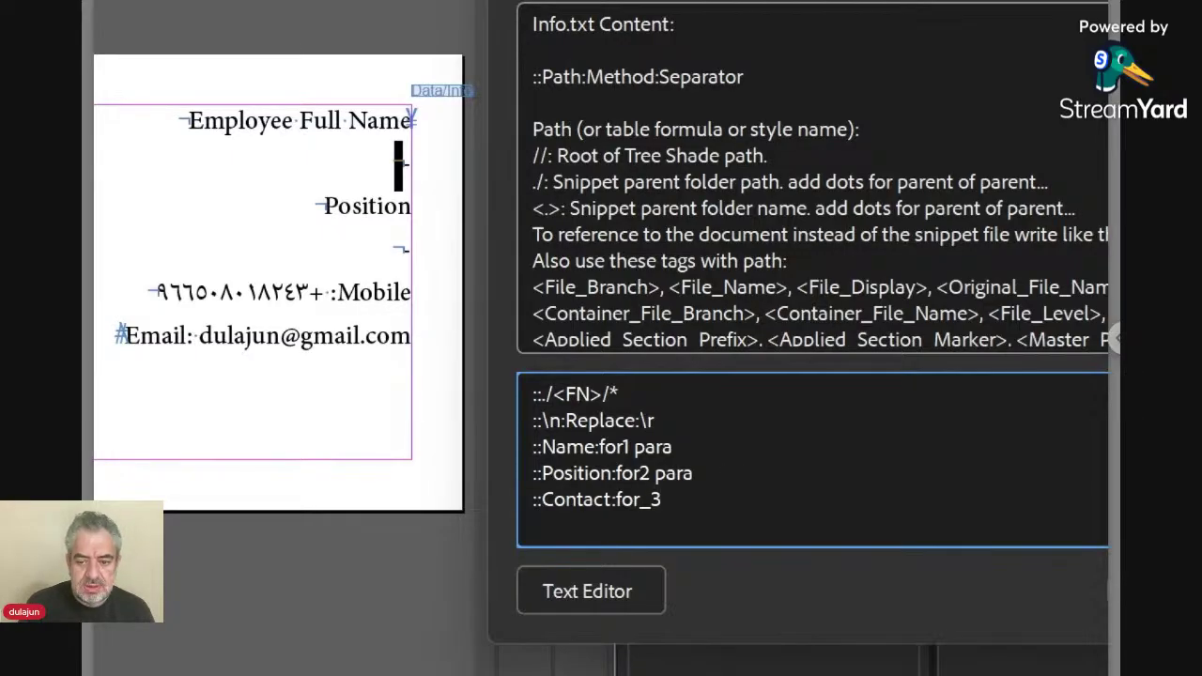
key(BackSpace)
key(BackSpace)
text(+3)
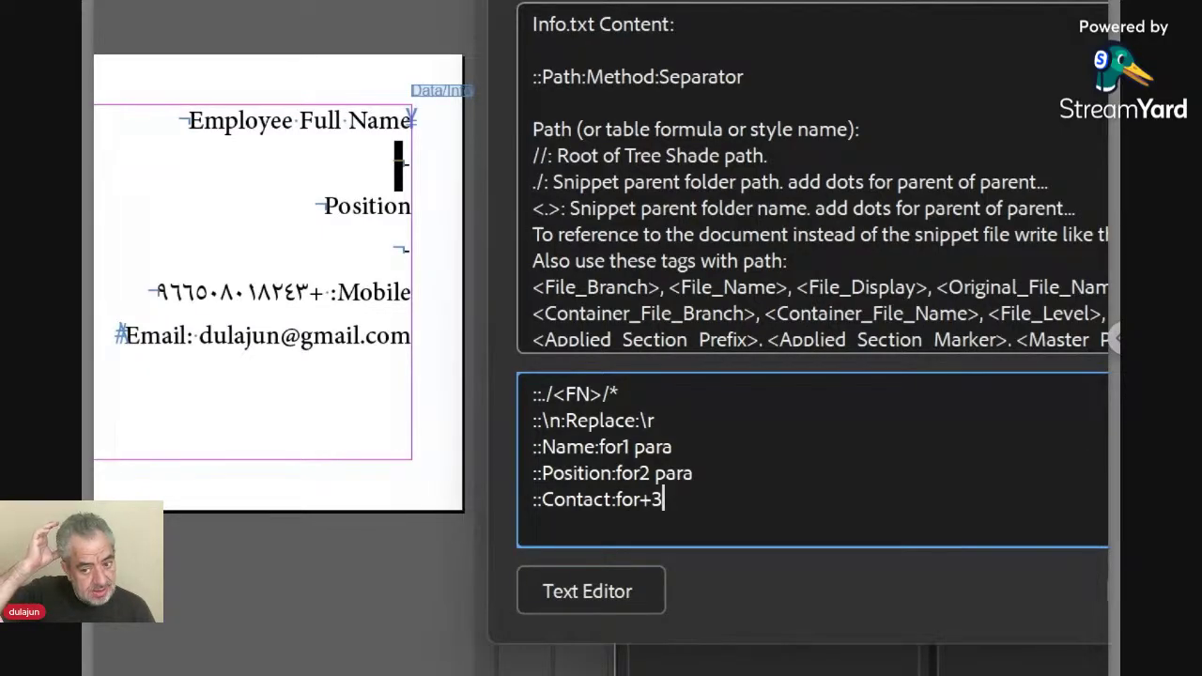
text( para)
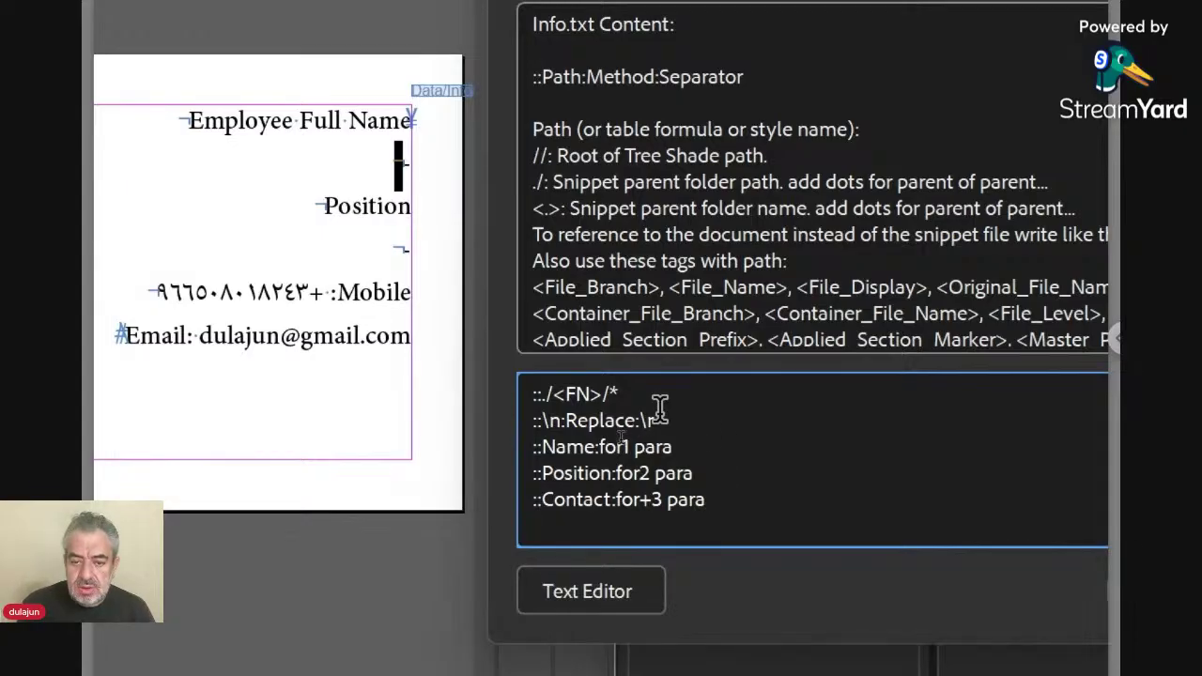
Change the replace rule to ::\n-\n:Replace:\r.
click(705, 419)
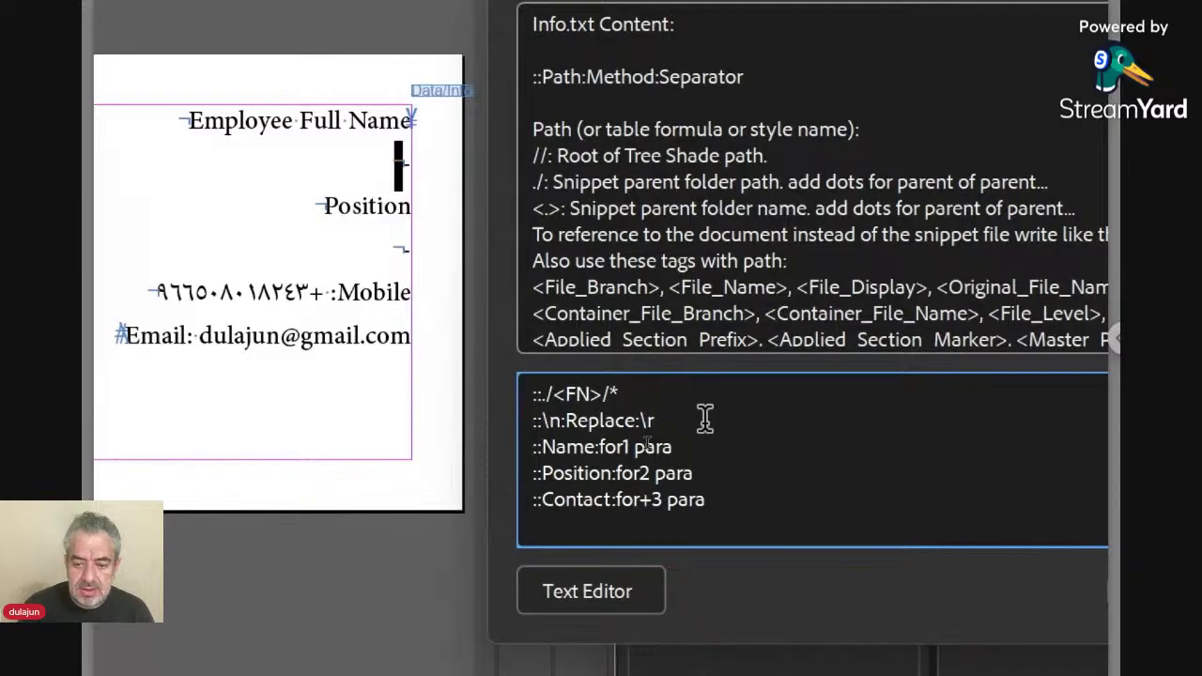
key(Left)
key(Left)
key(Left)
key(Left)
key(Left)
key(Left)
key(Left)
key(Left)
key(Left)
key(Left)
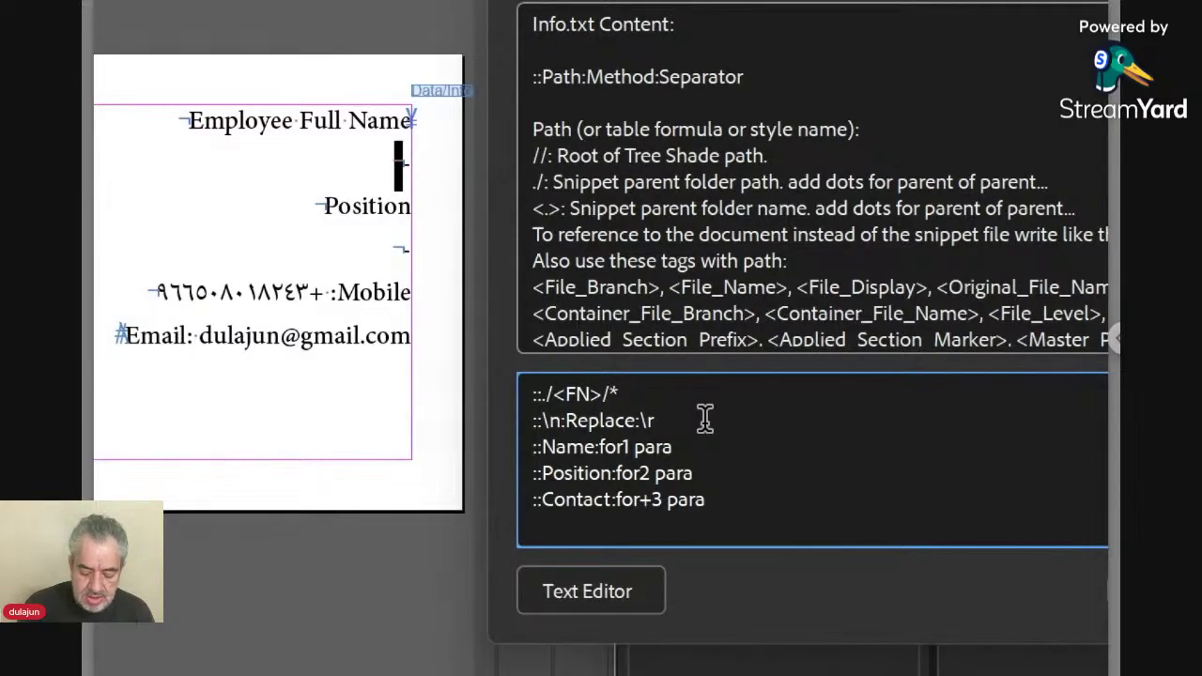
key(BackSpace)
text(-)
text( :)
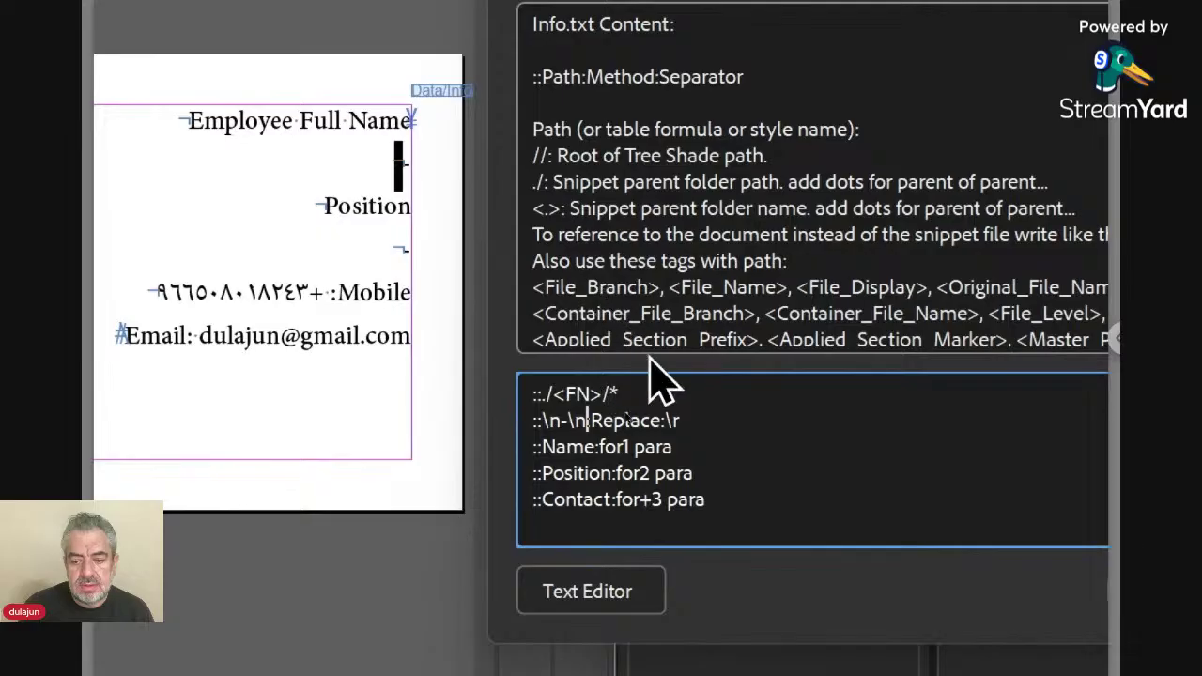
Add a new rule line ::\n:Replace: below the existing replace rule.
click(698, 420)
key(Return)
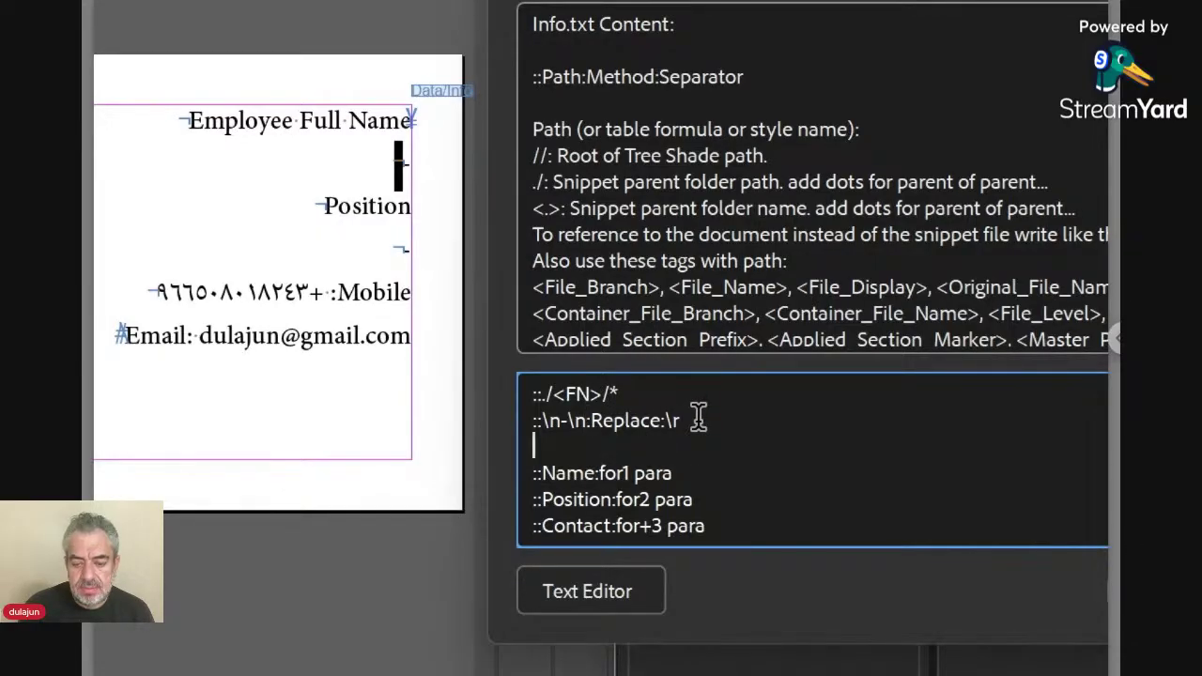
text(::)
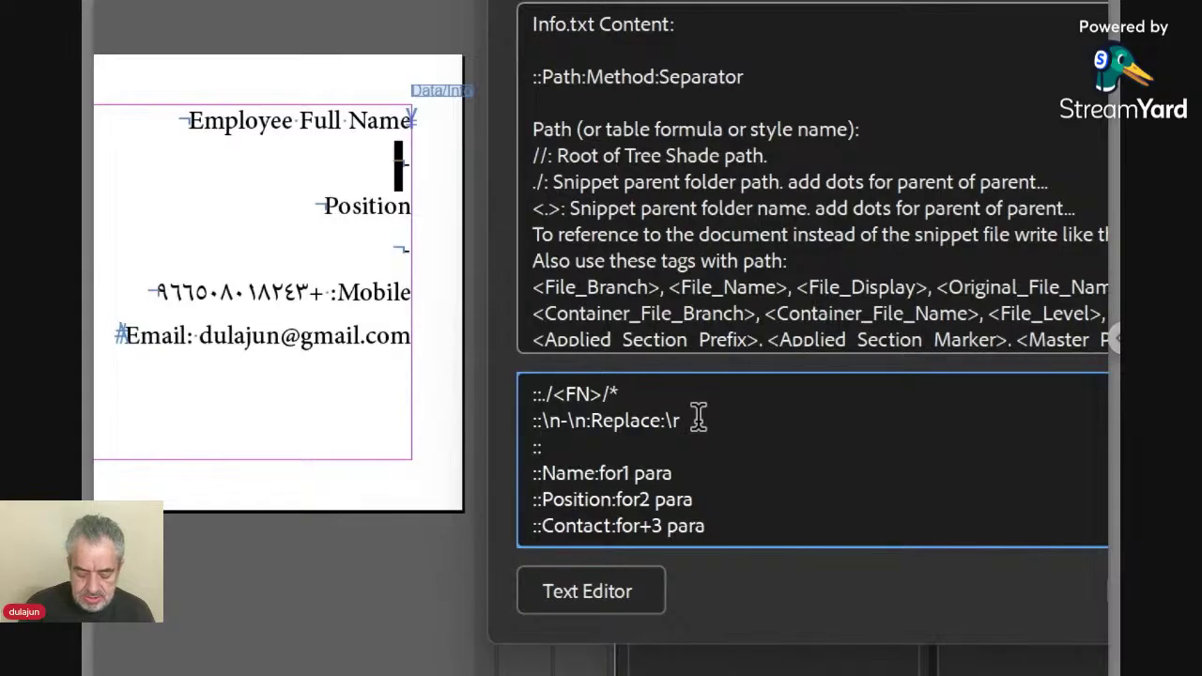
text(\n)
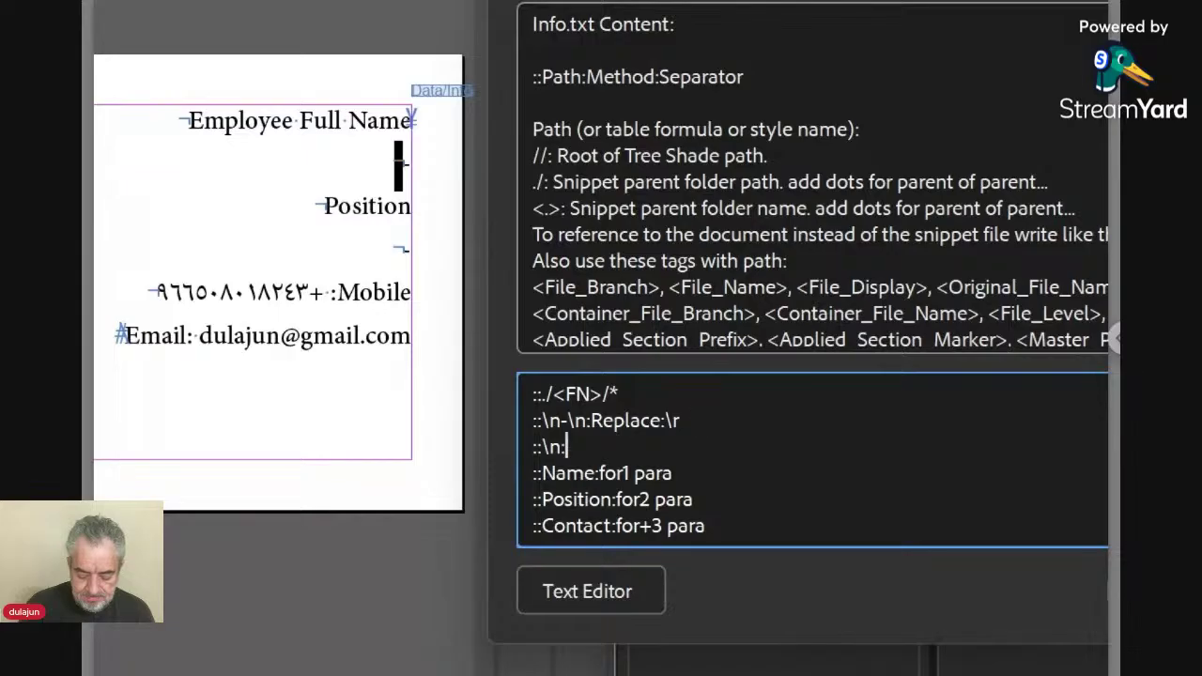
text(:Replace:\r)
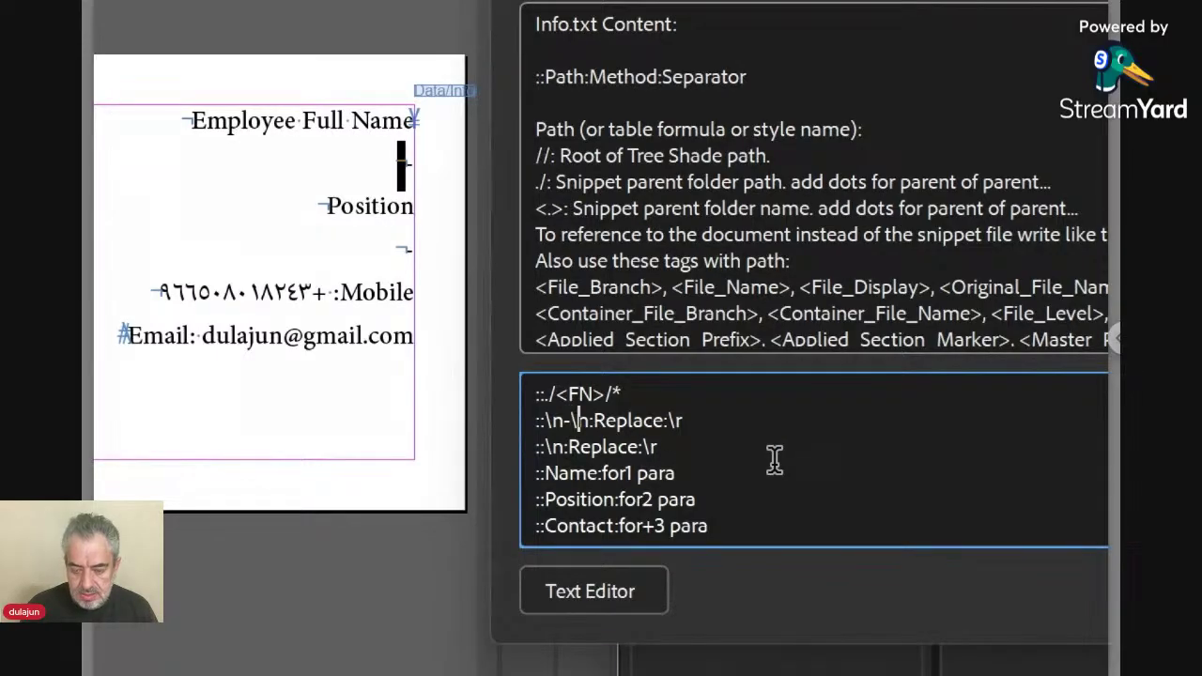
key(BackSpace)
key(BackSpace)
key(BackSpace)
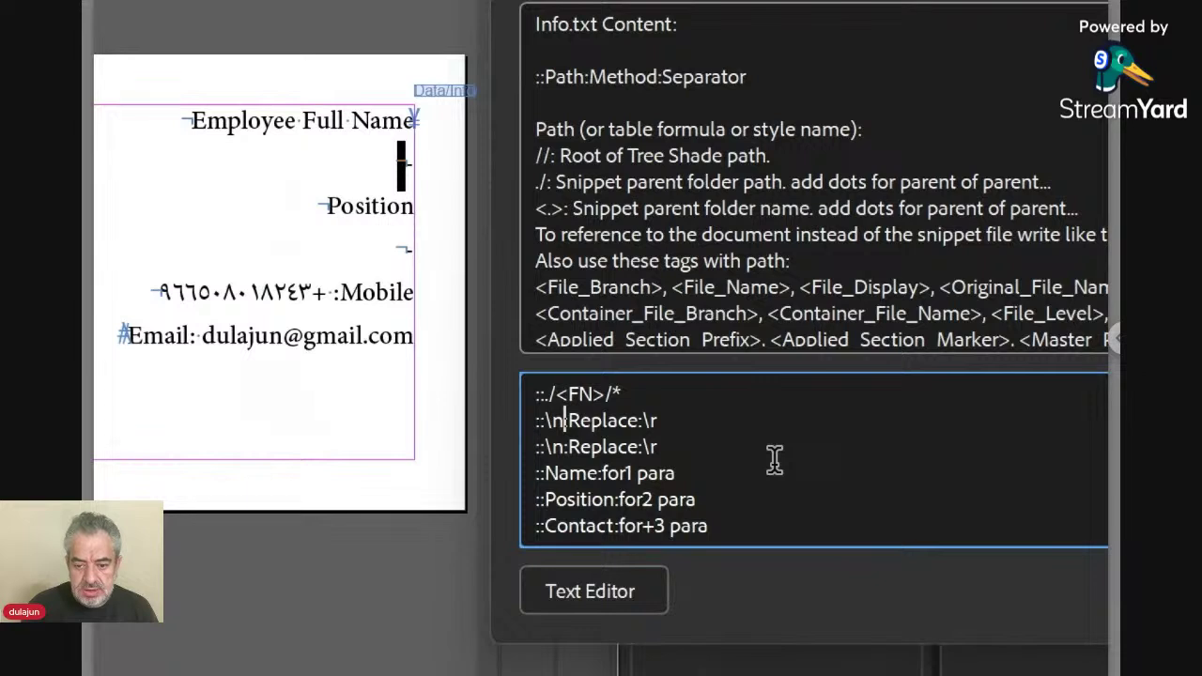
Edit the third rule to read ::\r-\r:Replace:\r and save the Info.txt rules.
key(Down)
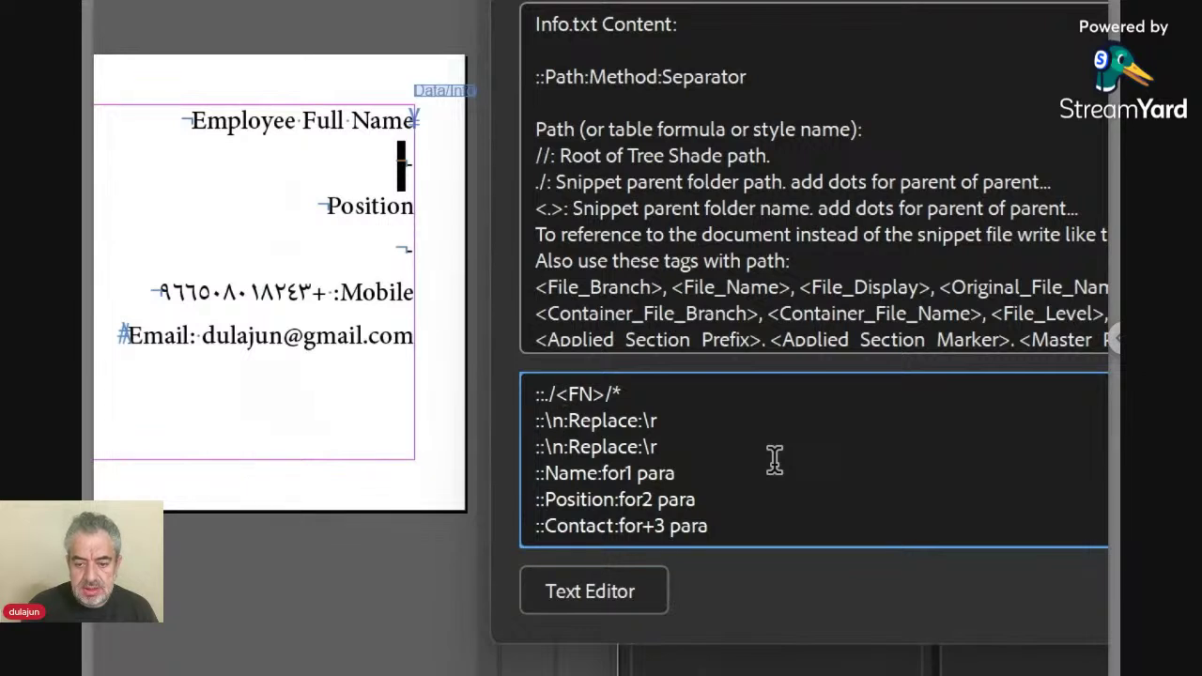
key(shift+Left)
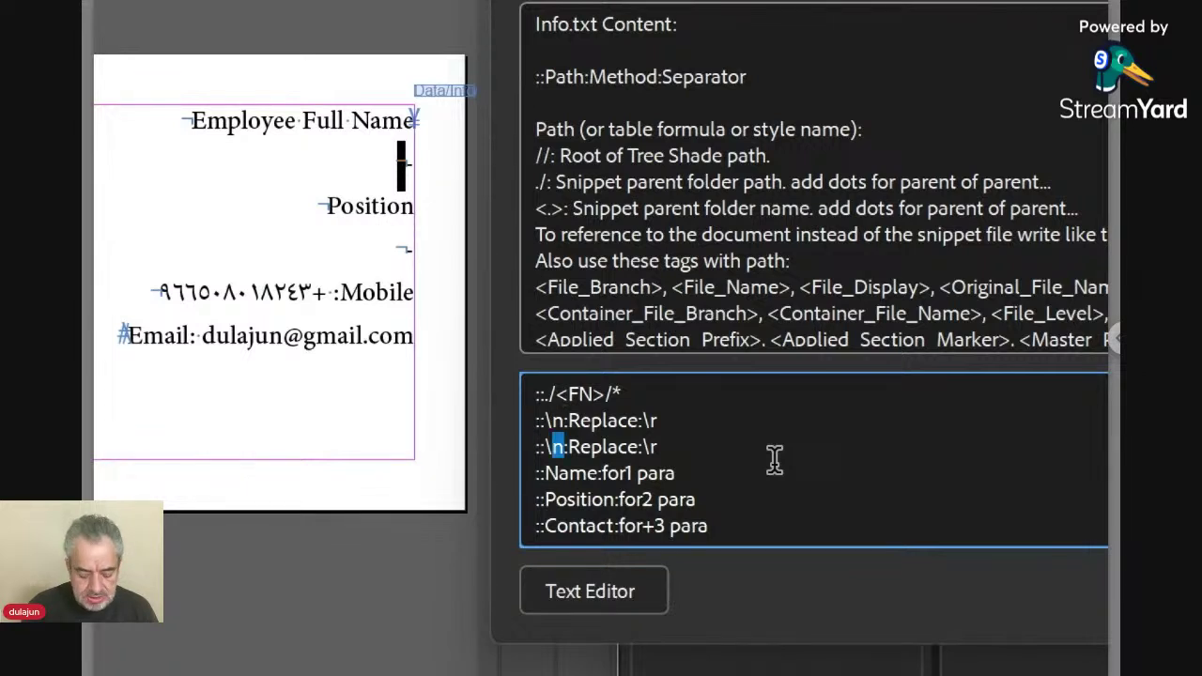
text(r)
key(Delete)
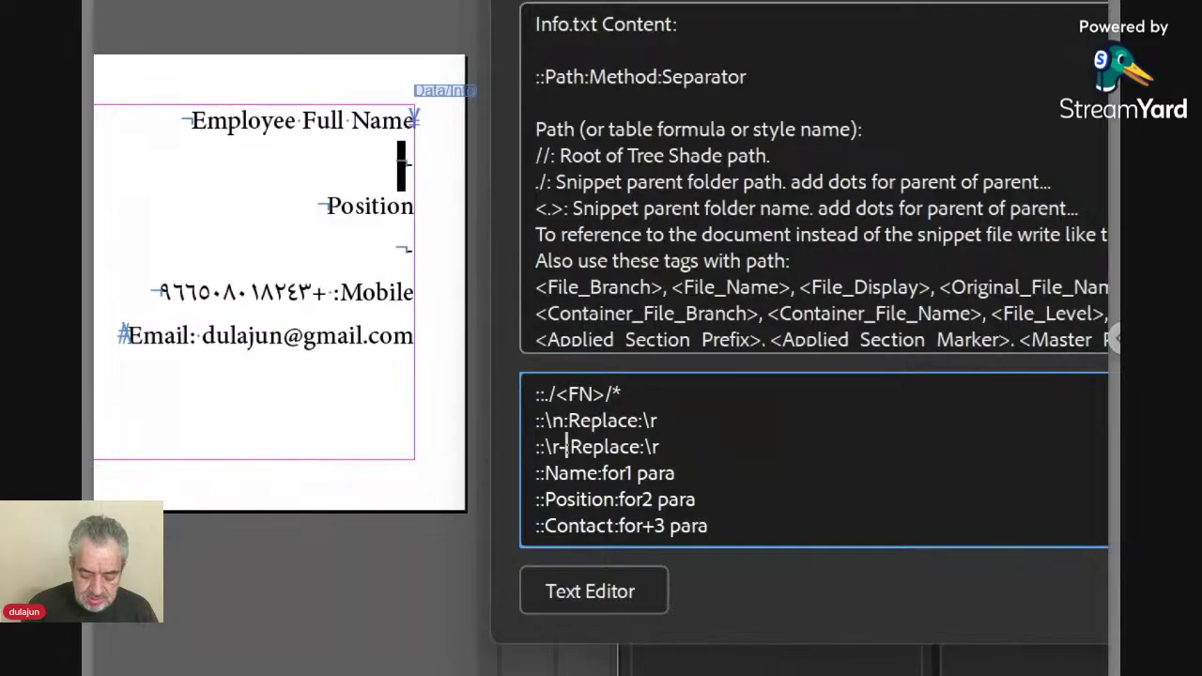
text(-)
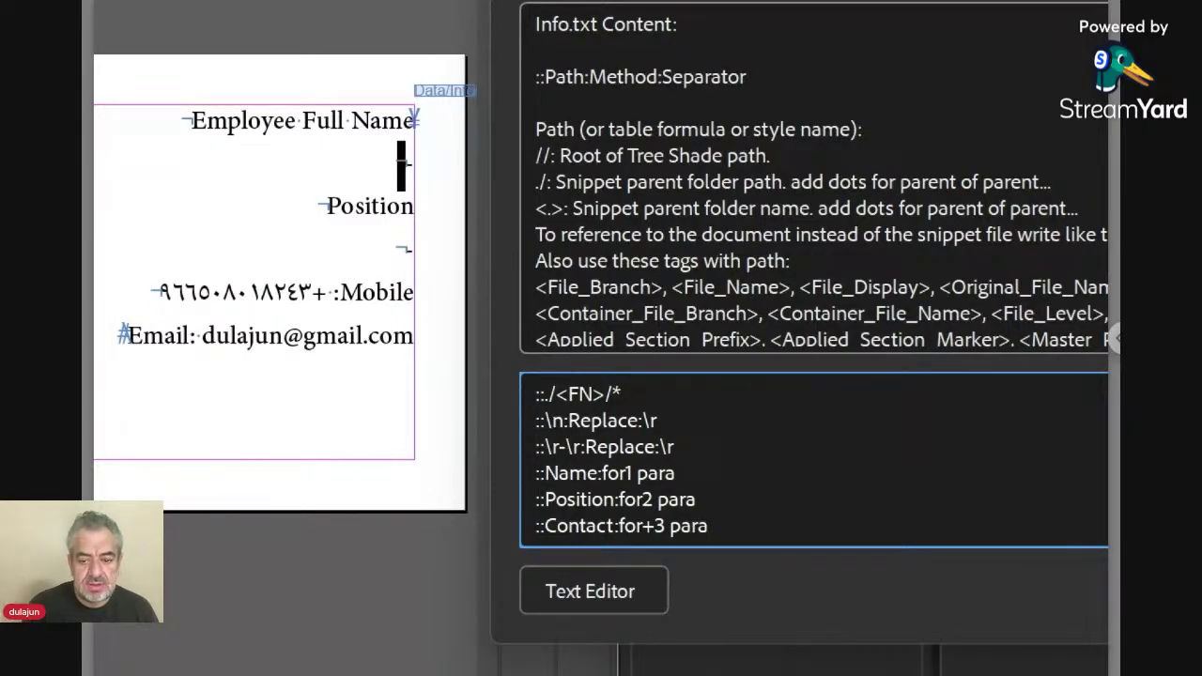
text(:)
key(Right)
key(Right)
key(Right)
key(Right)
key(Right)
key(Right)
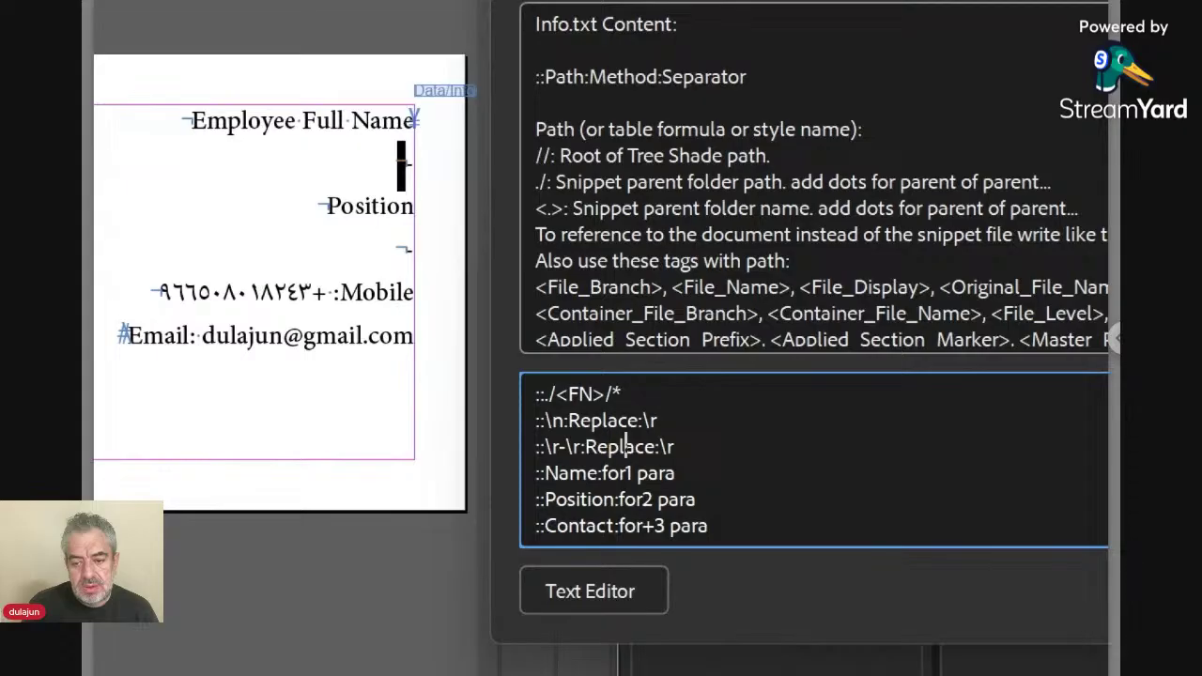
key(Right)
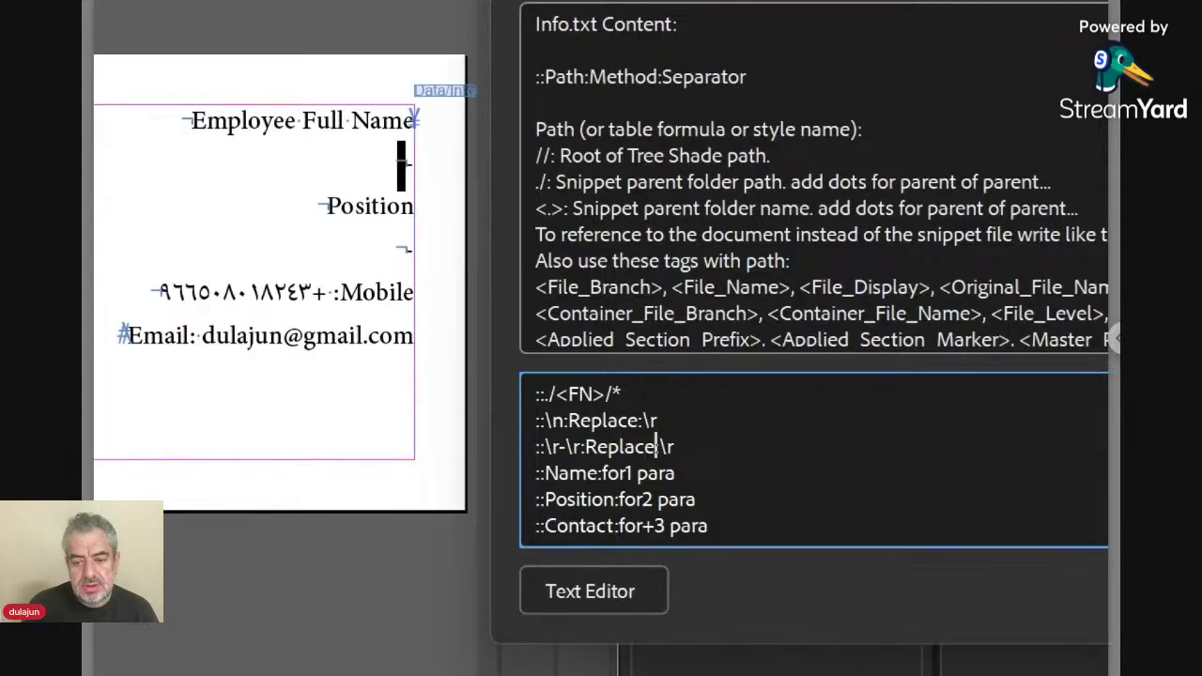
key(Right)
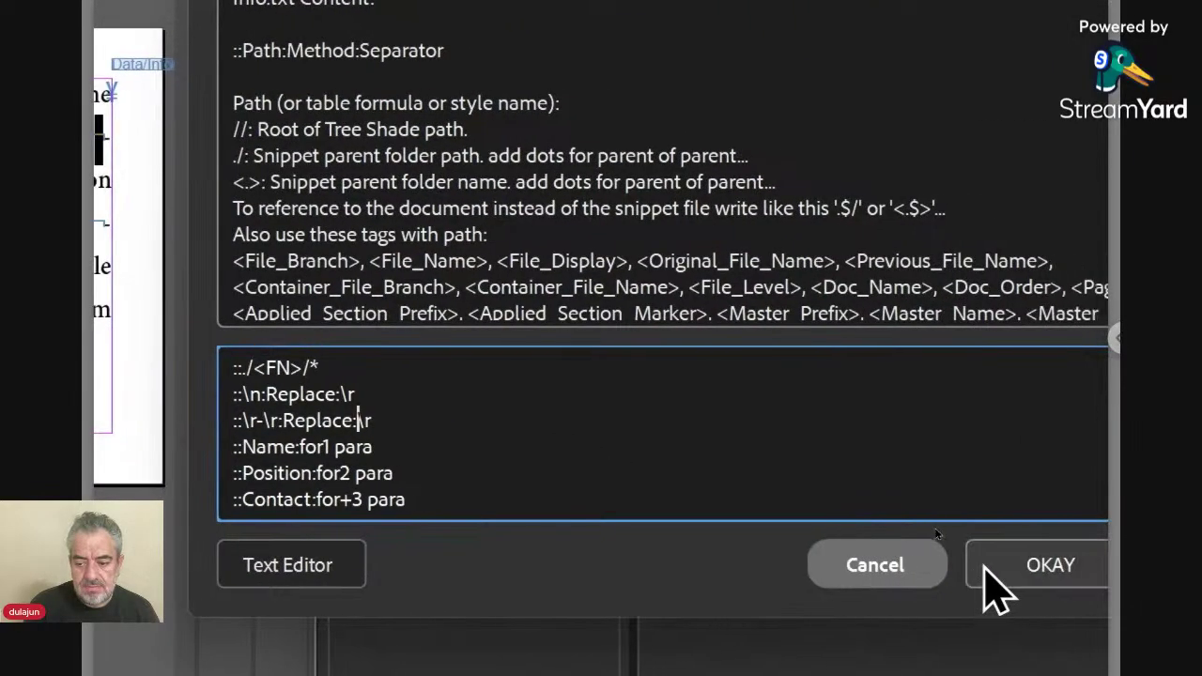
click(1059, 574)
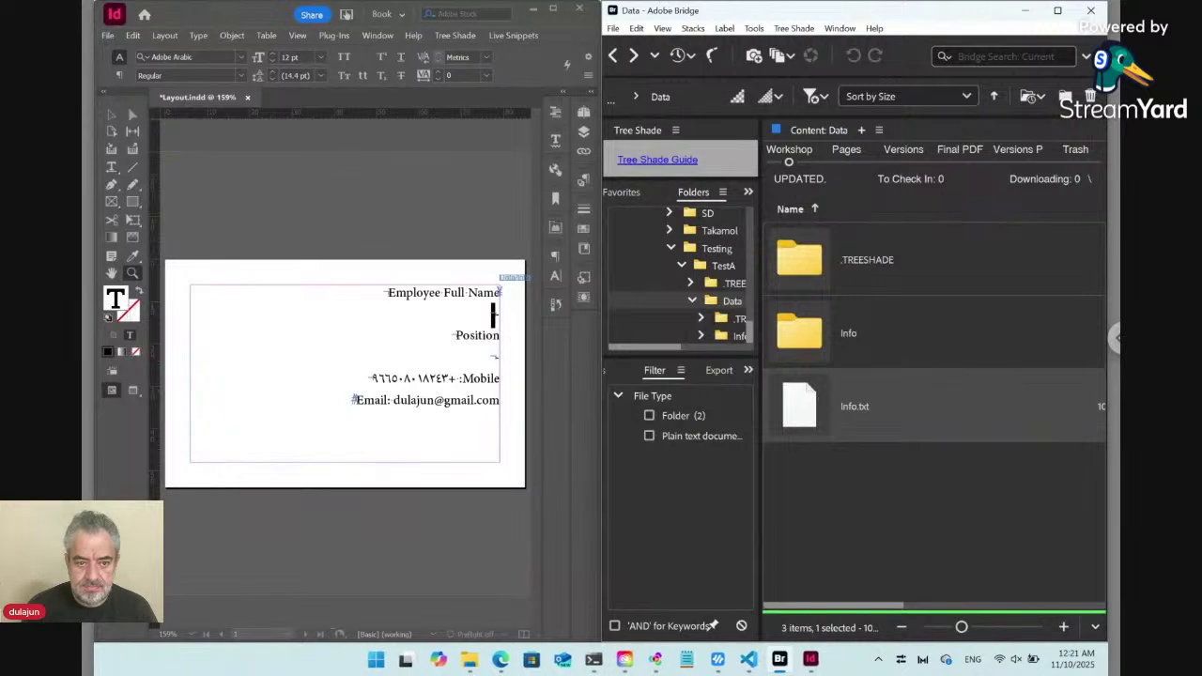
click(113, 273)
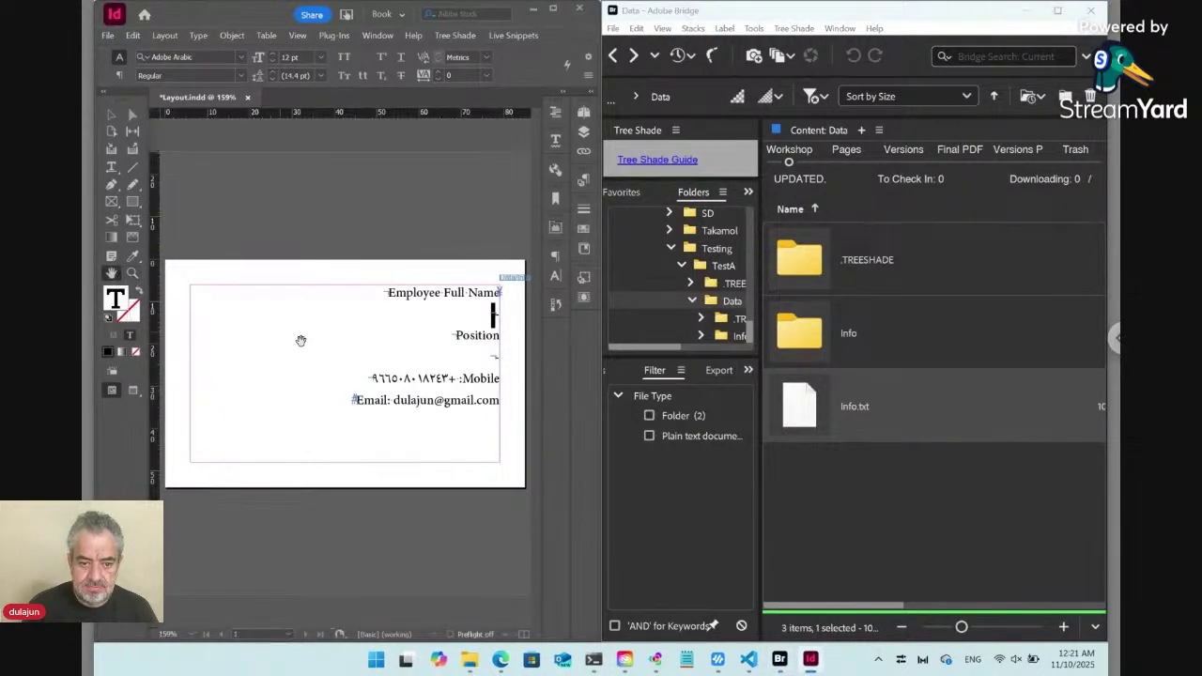
drag(298, 338, 128, 338)
drag(163, 182, 216, 206)
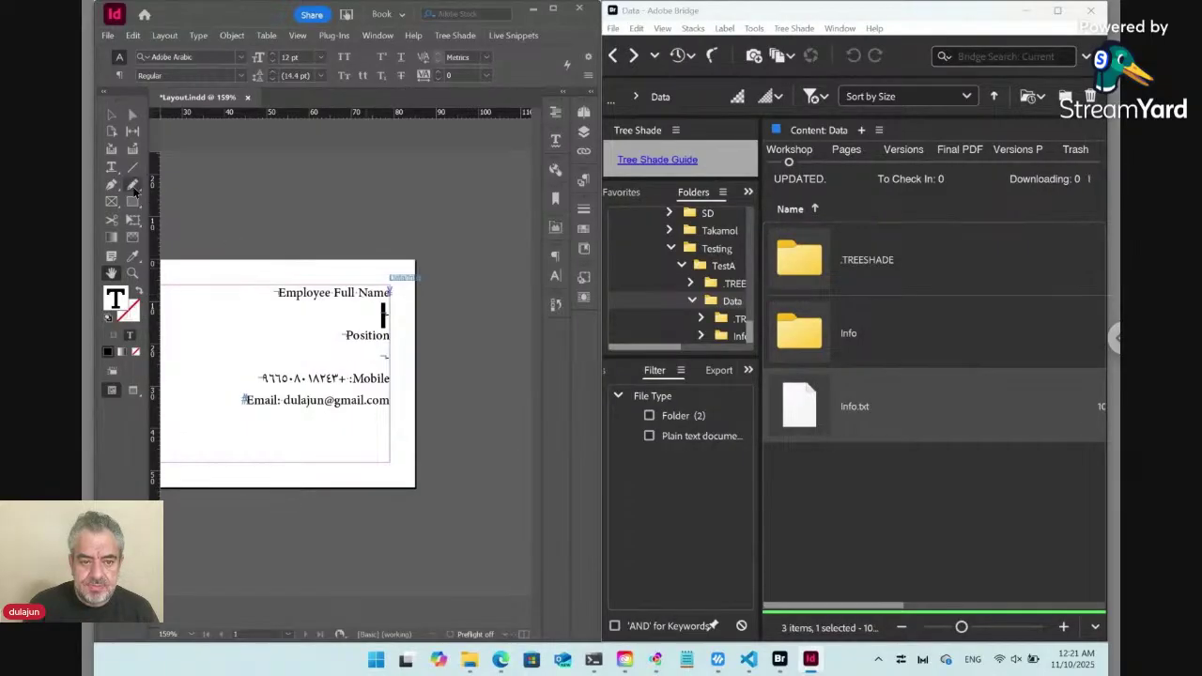
click(112, 167)
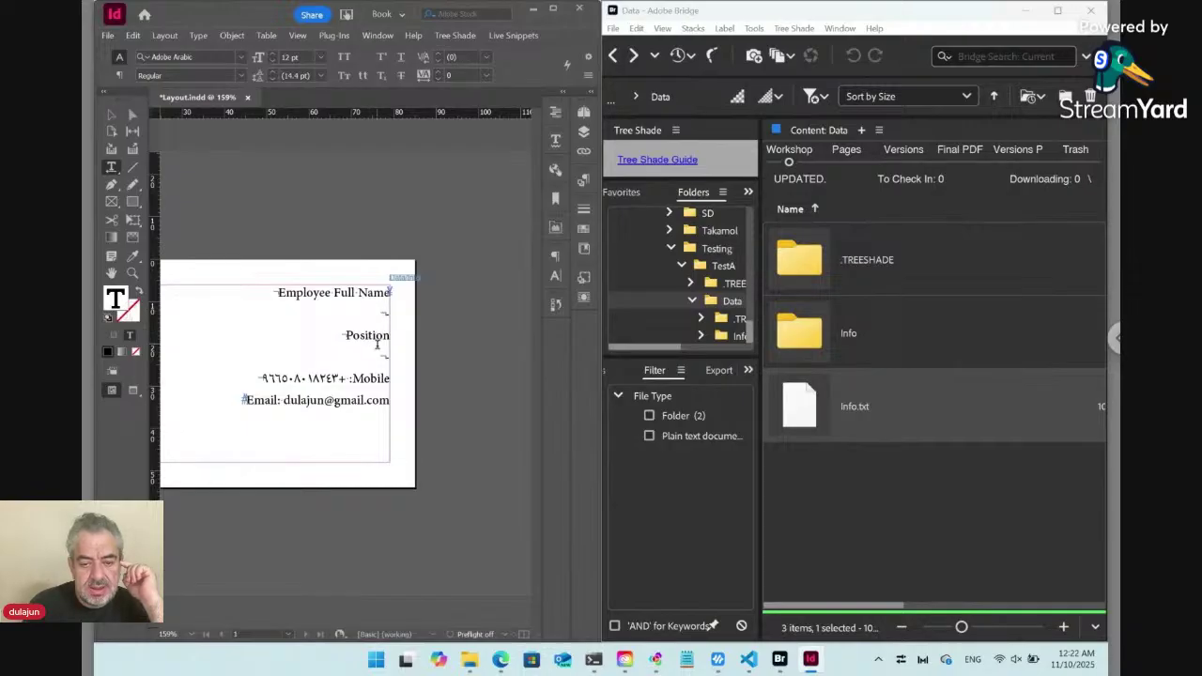
click(370, 338)
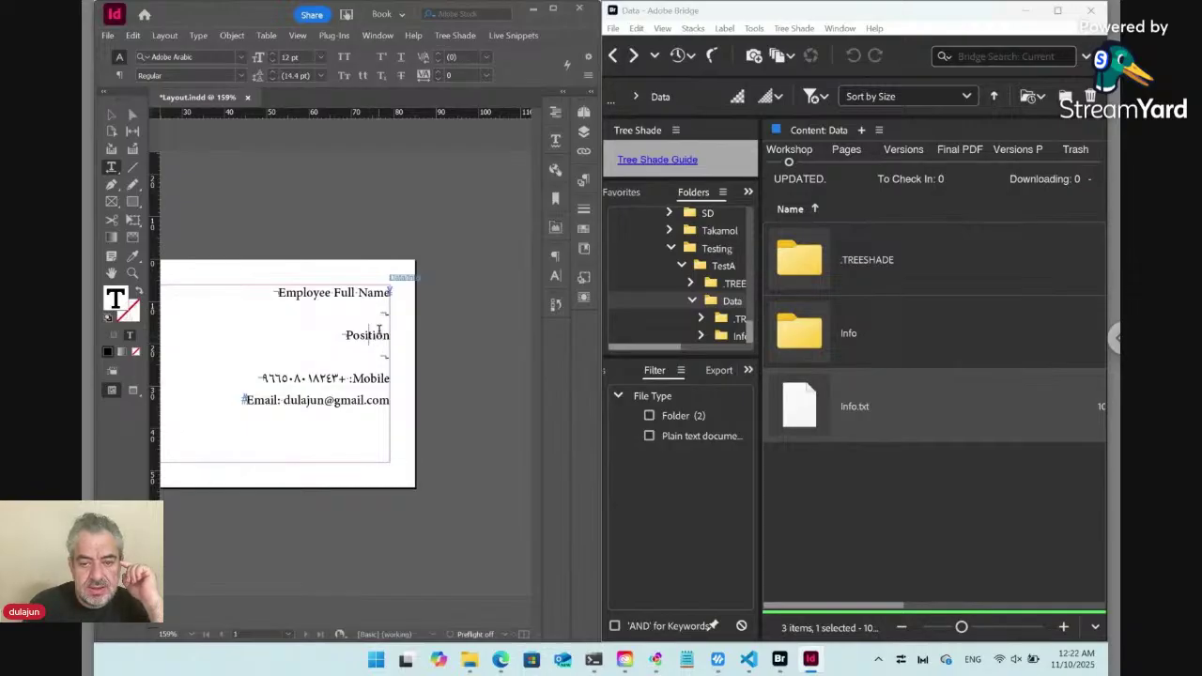
click(404, 278)
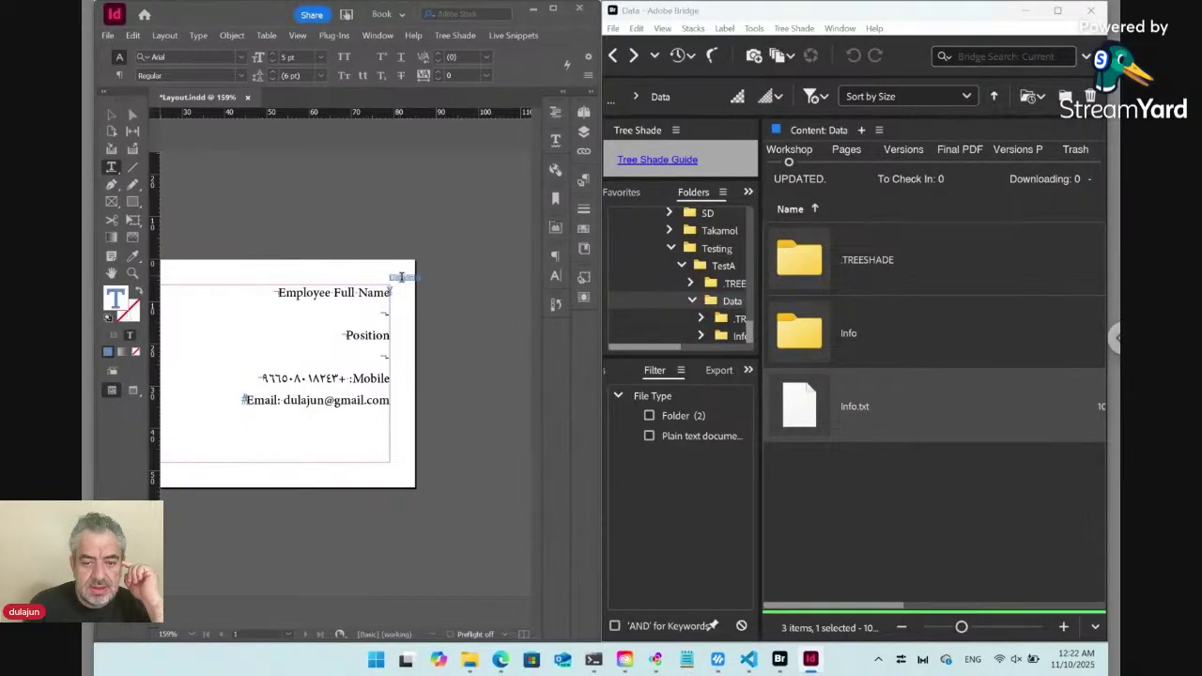
click(112, 115)
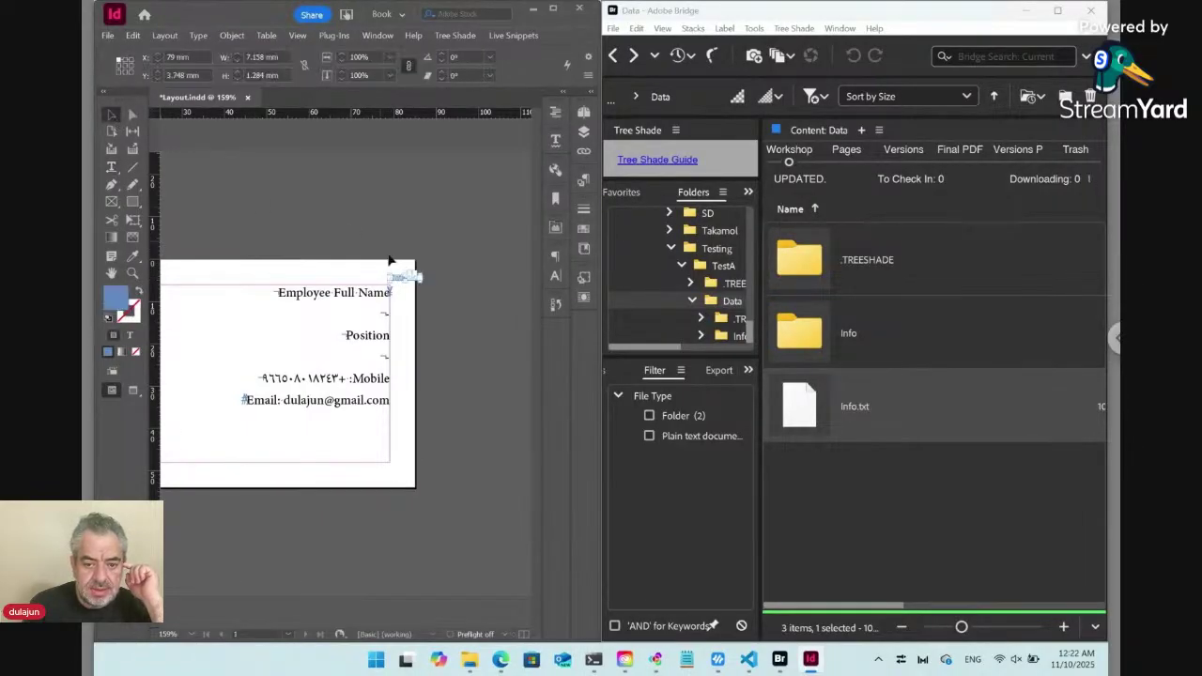
key(w)
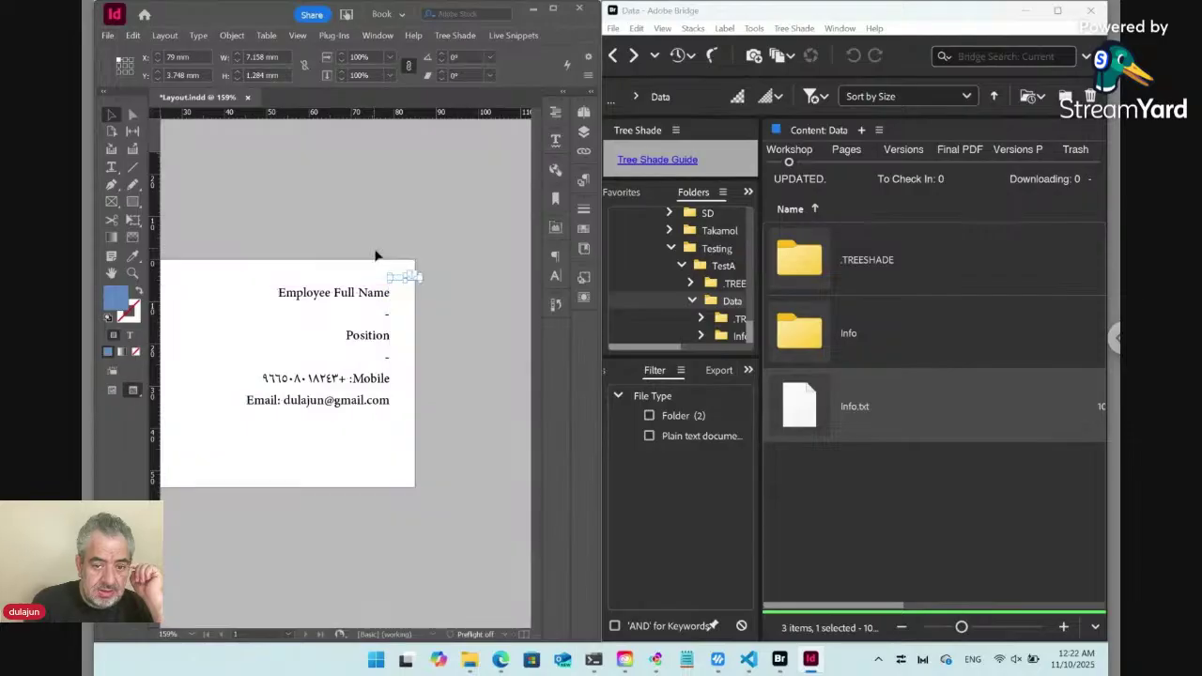
key(w)
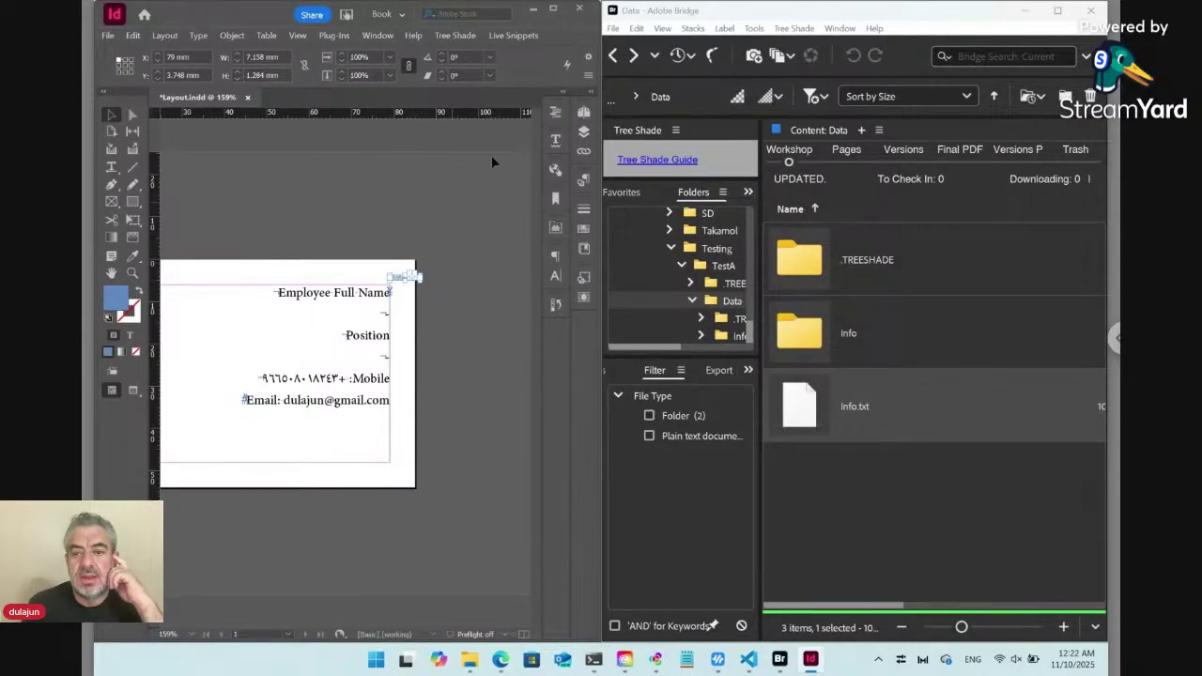
Update the selected live snippet from Info.txt.
click(528, 36)
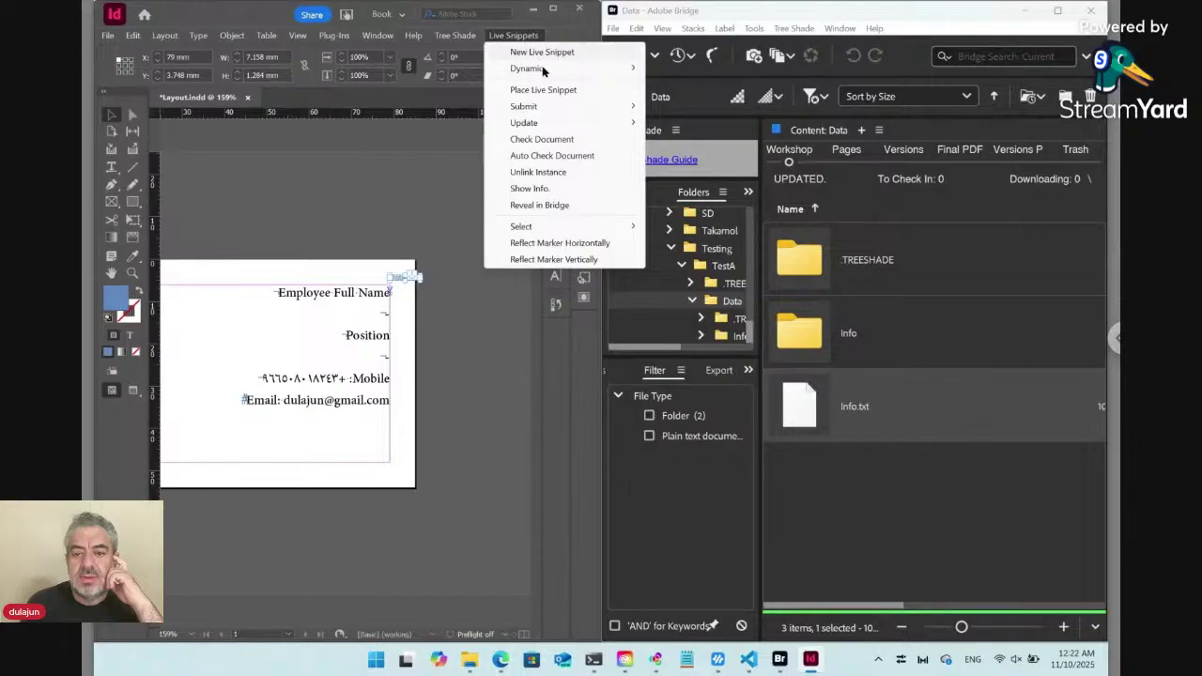
mouse_move(551, 125)
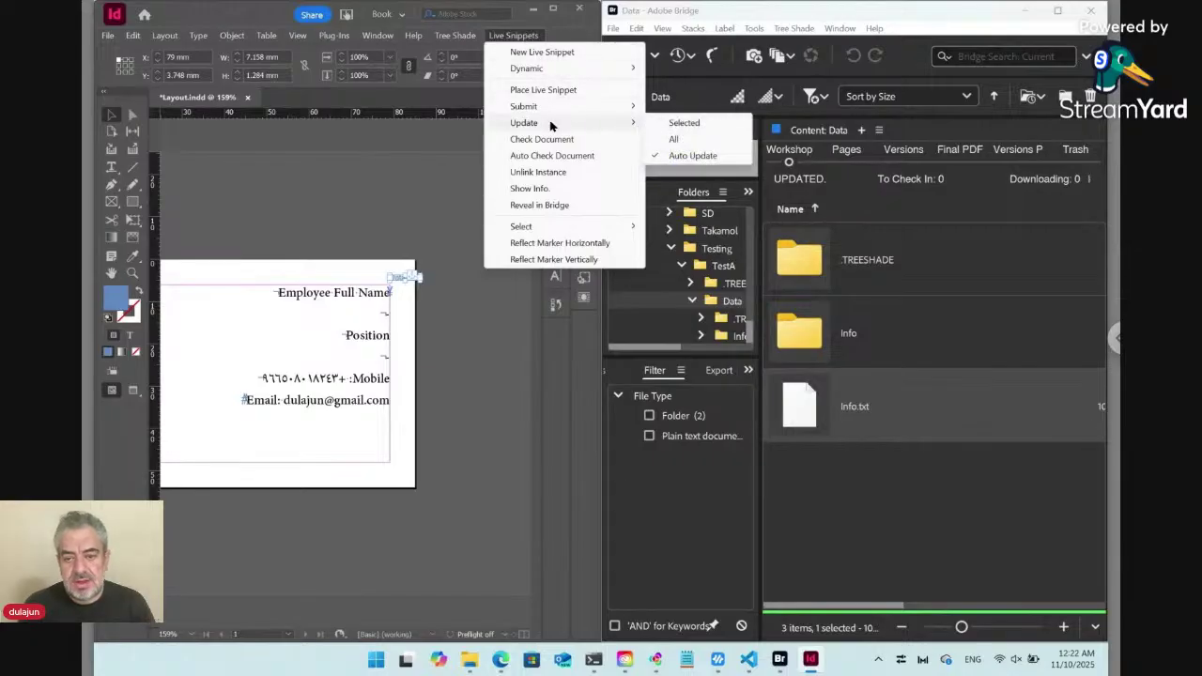
click(683, 123)
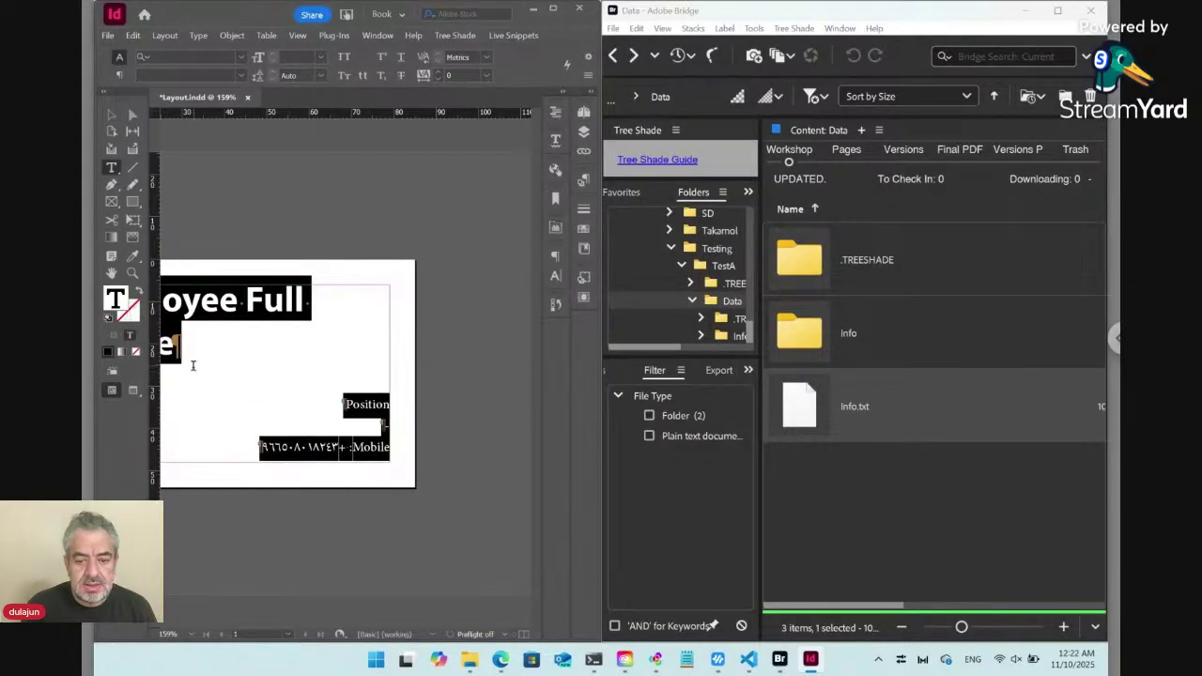
Check the paragraph styles applied to the employee name and Position lines.
click(428, 538)
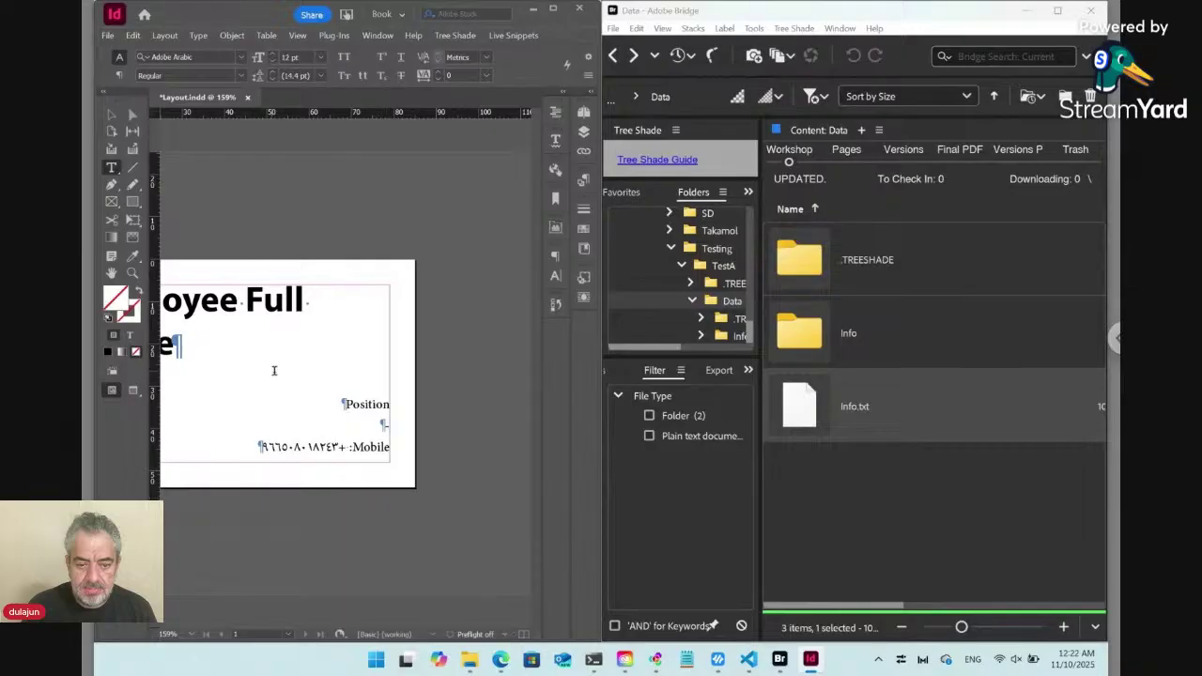
drag(274, 371, 370, 376)
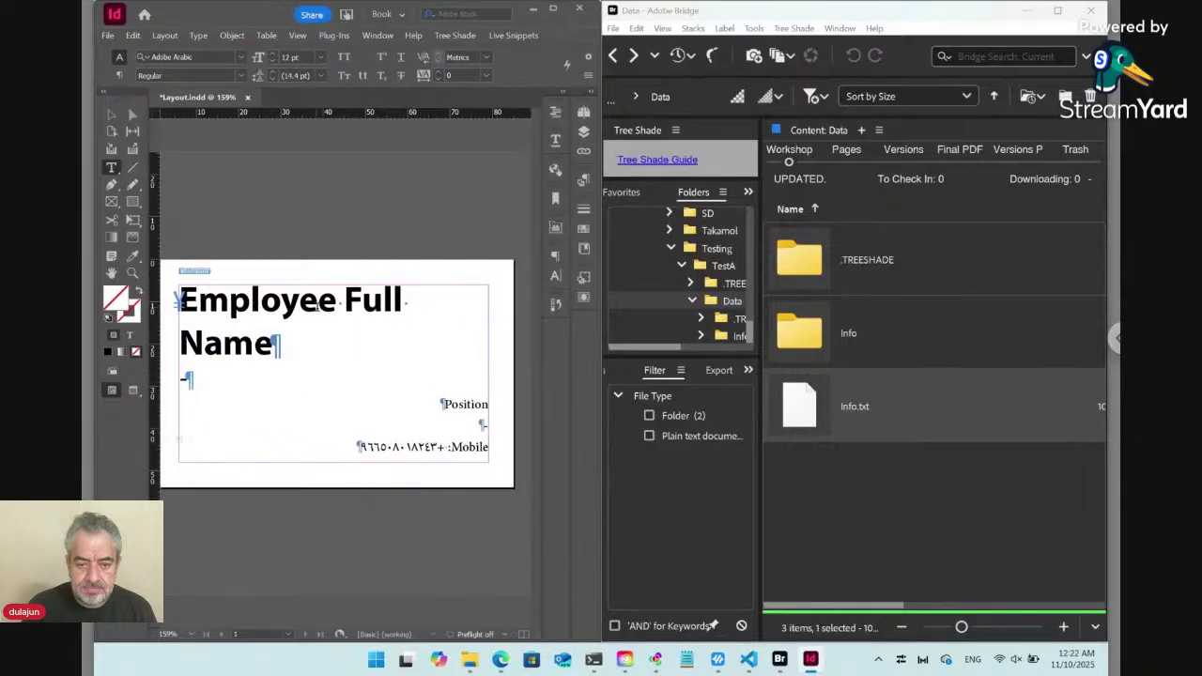
click(299, 308)
click(585, 181)
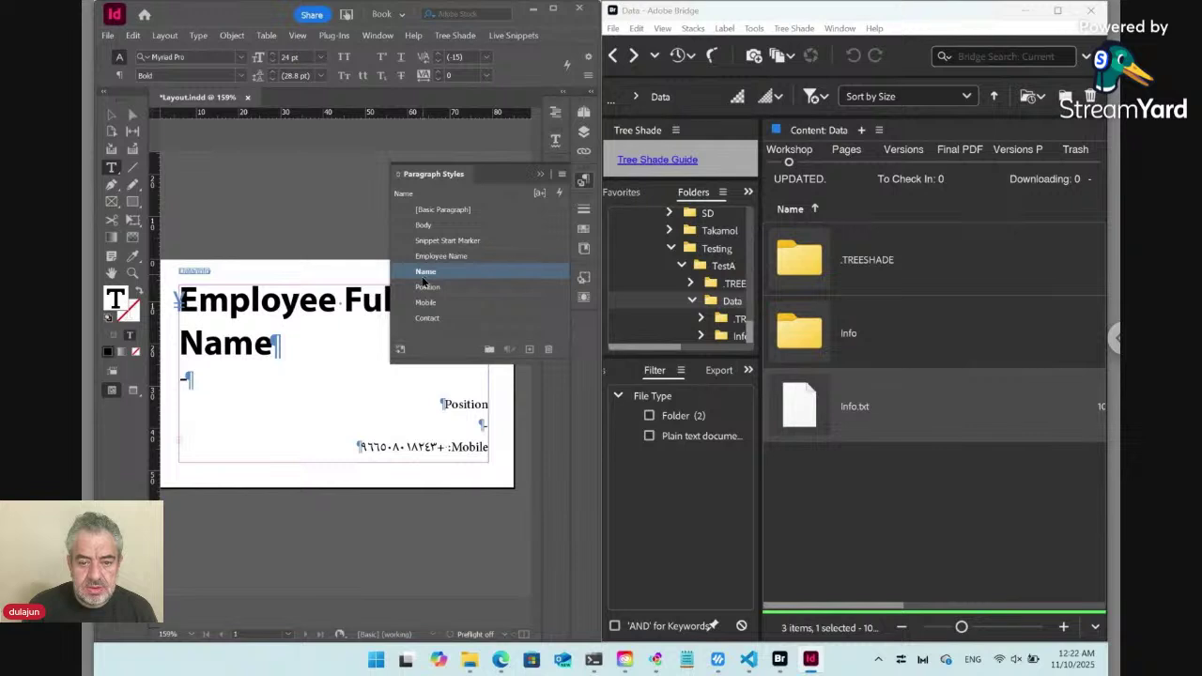
key(Down)
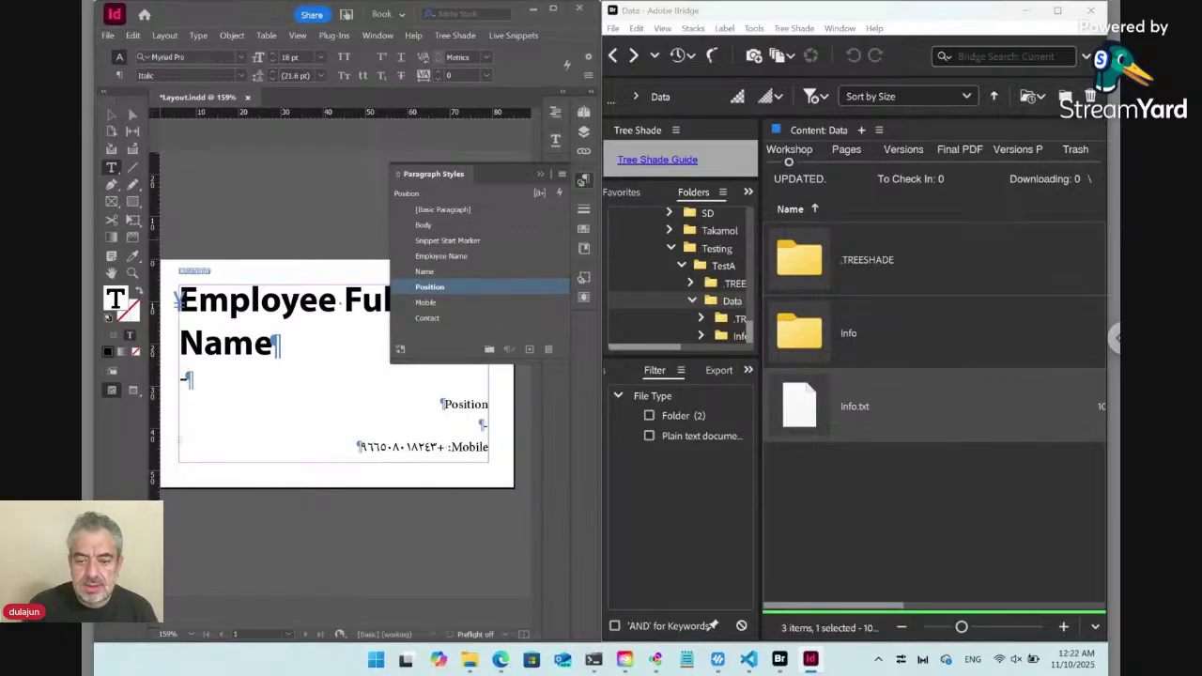
Change Info.txt's third rule to ::\n:Replace:\r and confirm the edited rules.
double_click(799, 414)
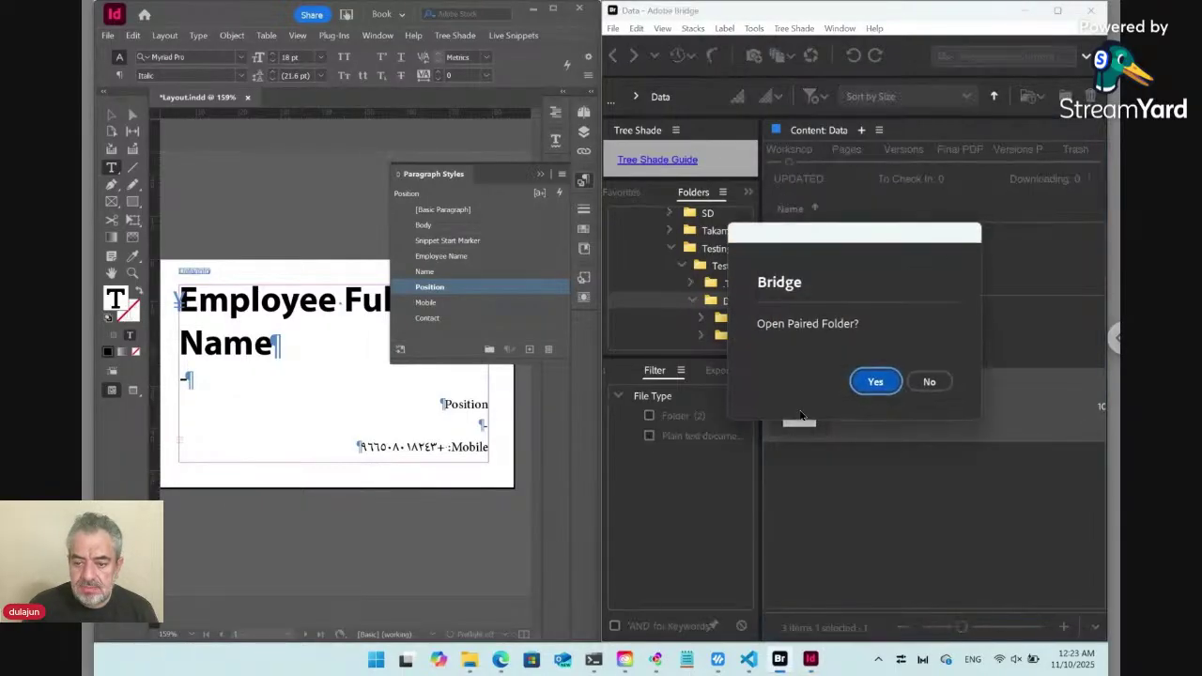
click(927, 383)
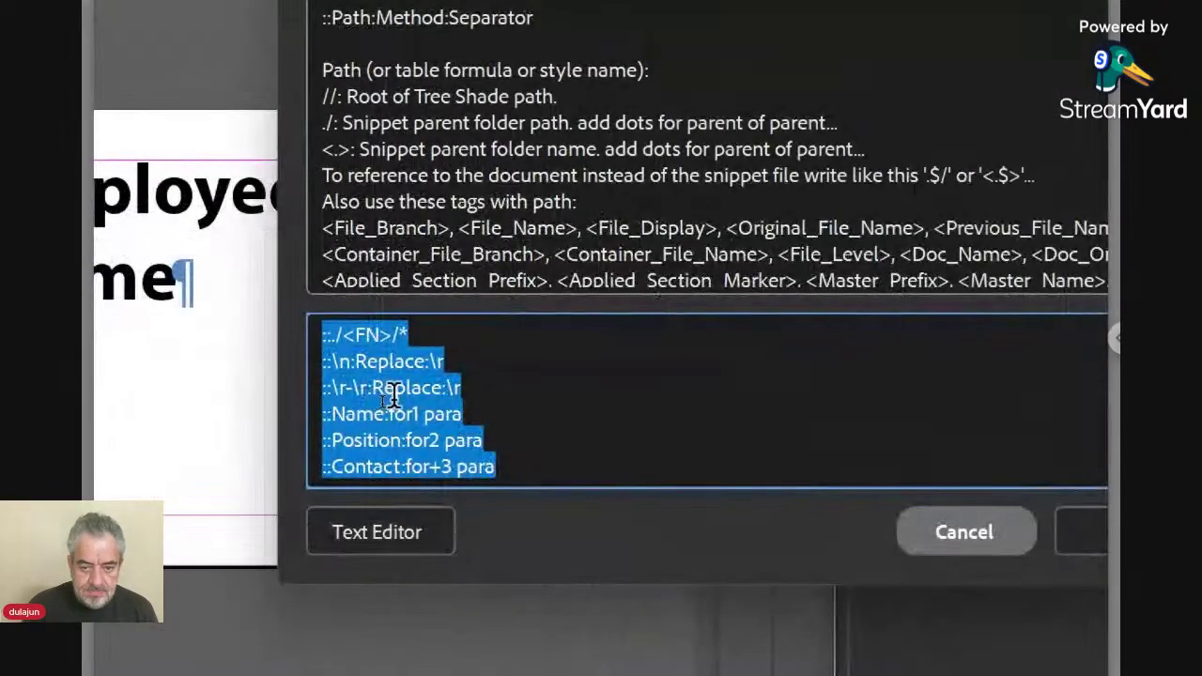
click(380, 400)
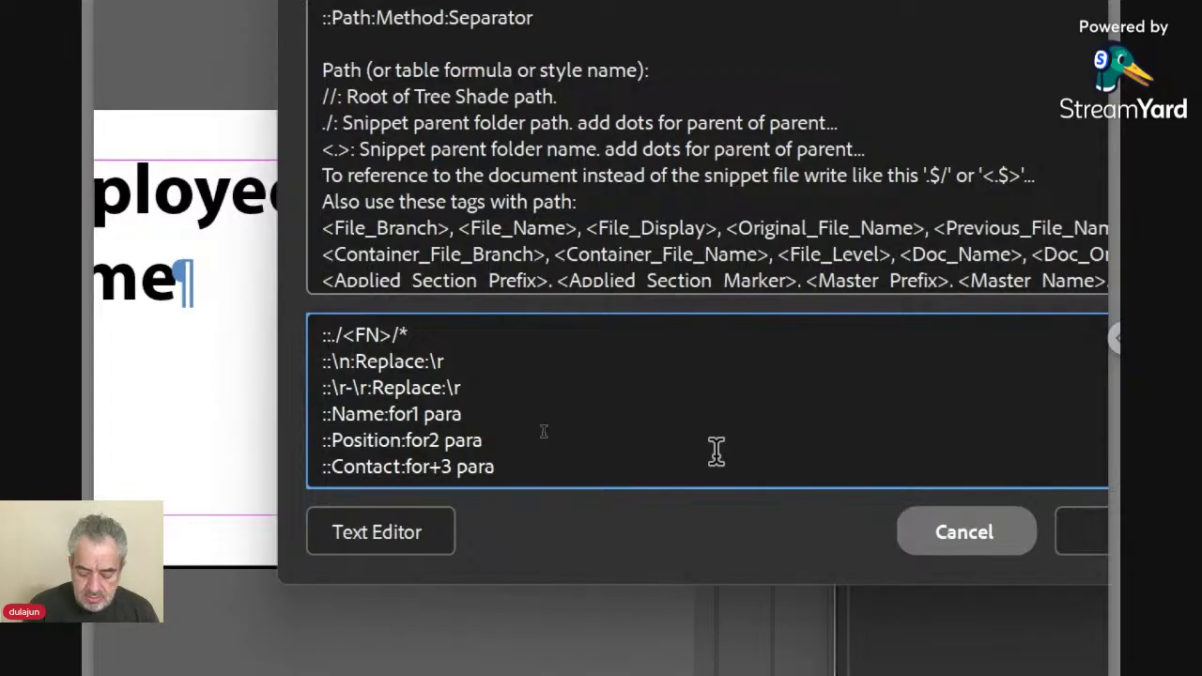
text(-)
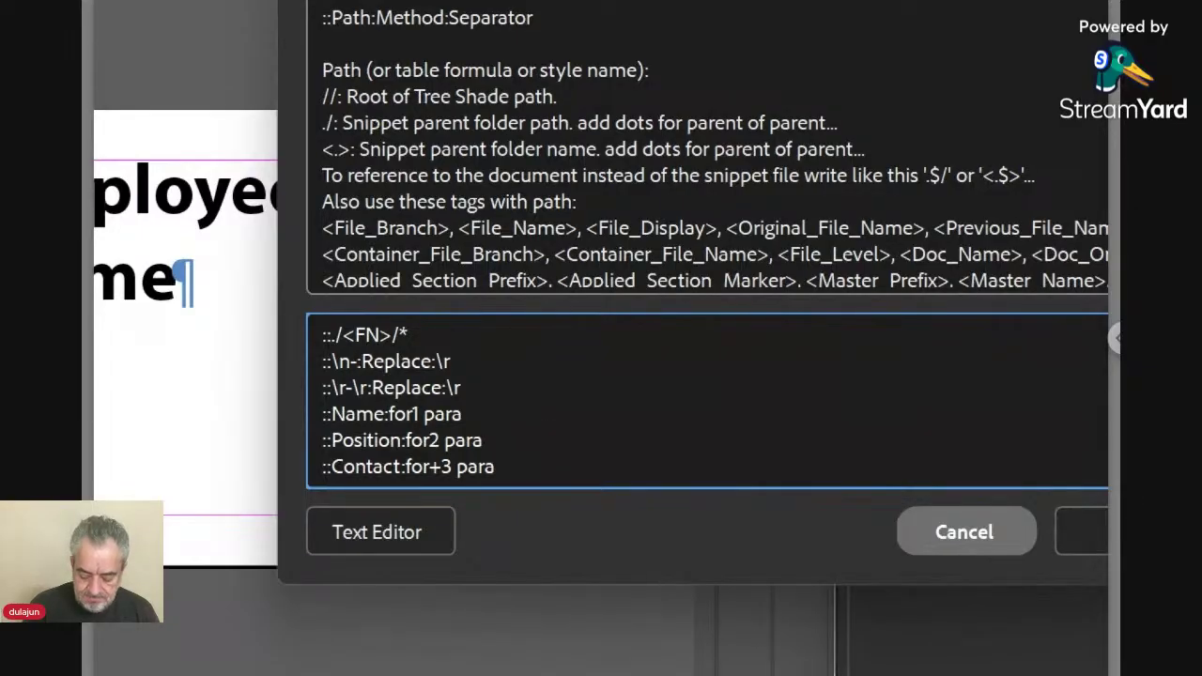
text(\n)
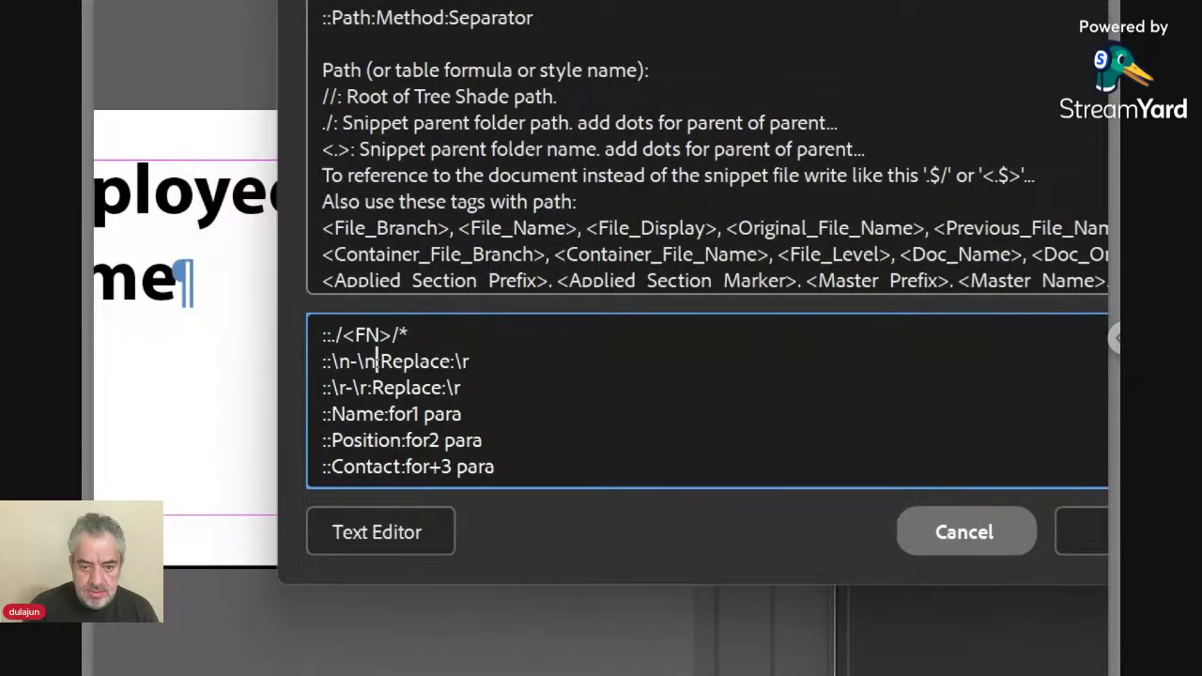
key(Right)
key(Right)
key(Right)
key(Right)
key(Right)
key(Right)
key(Right)
key(Right)
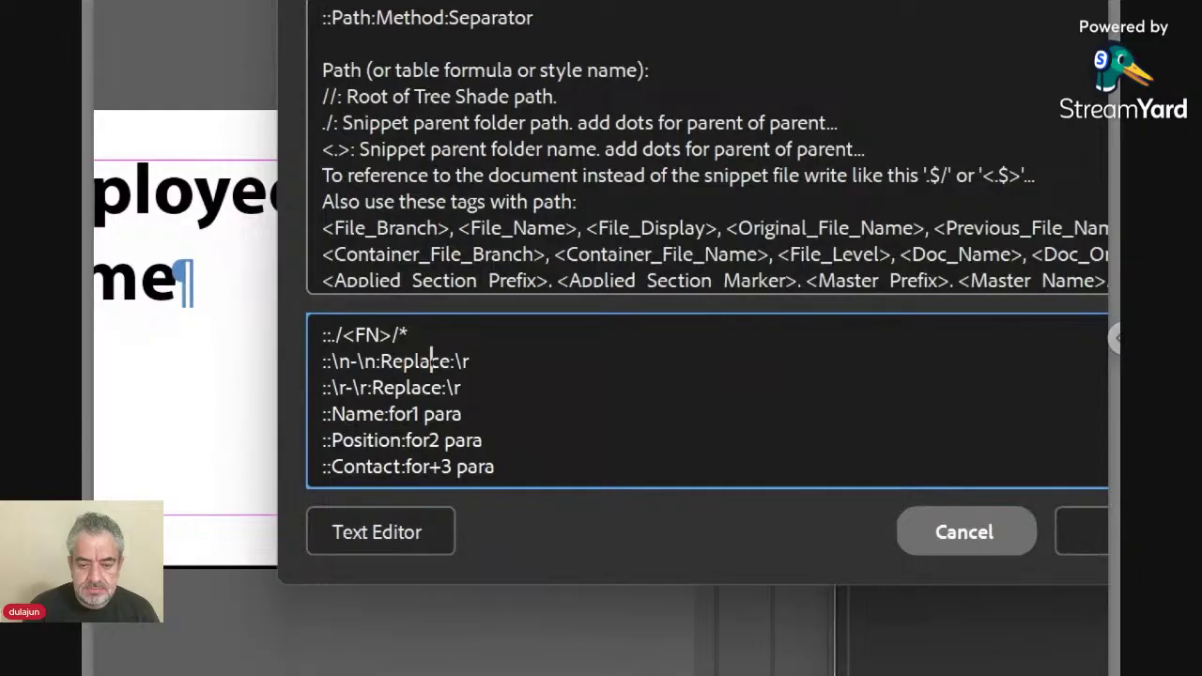
key(Down)
key(Left)
key(Left)
key(Left)
key(Left)
key(Left)
key(Left)
key(Left)
key(Left)
key(Left)
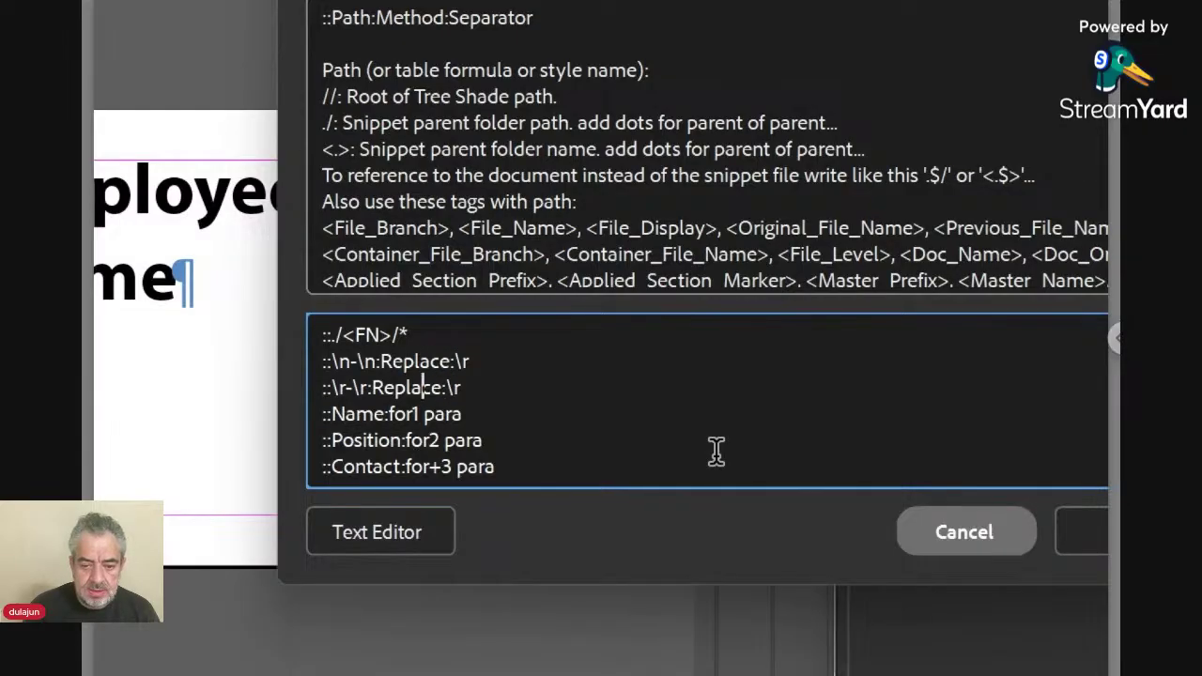
key(shift+Left)
key(shift+Left)
key(shift+Left)
key(shift+Left)
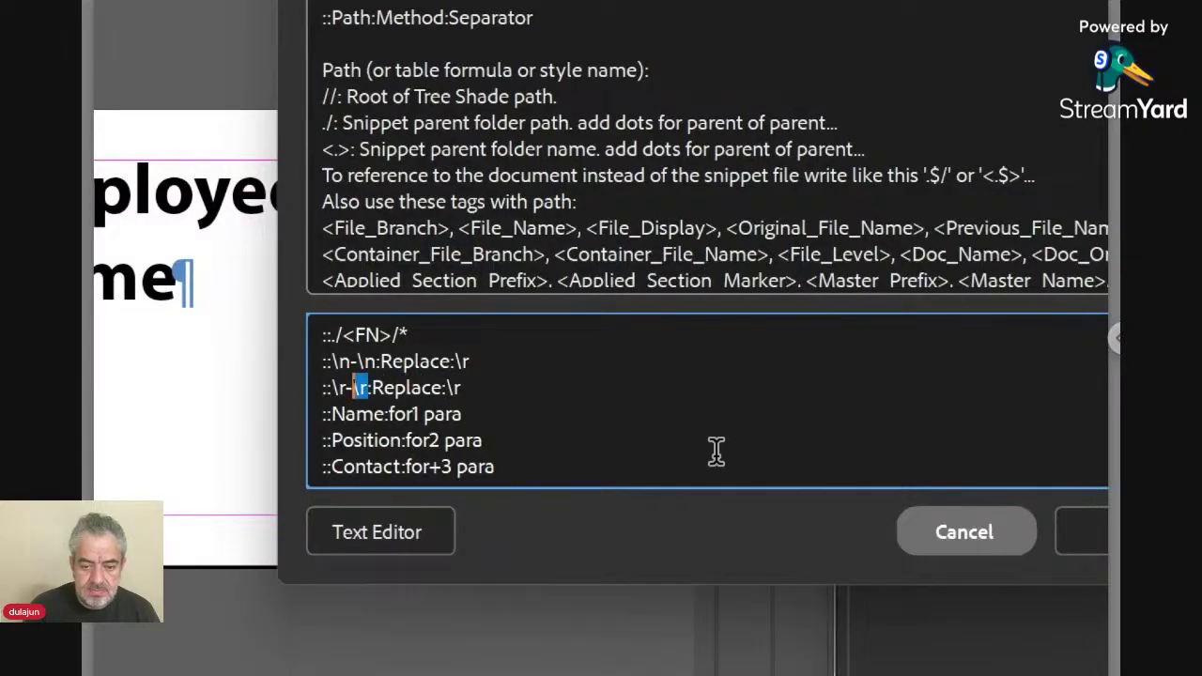
text(n)
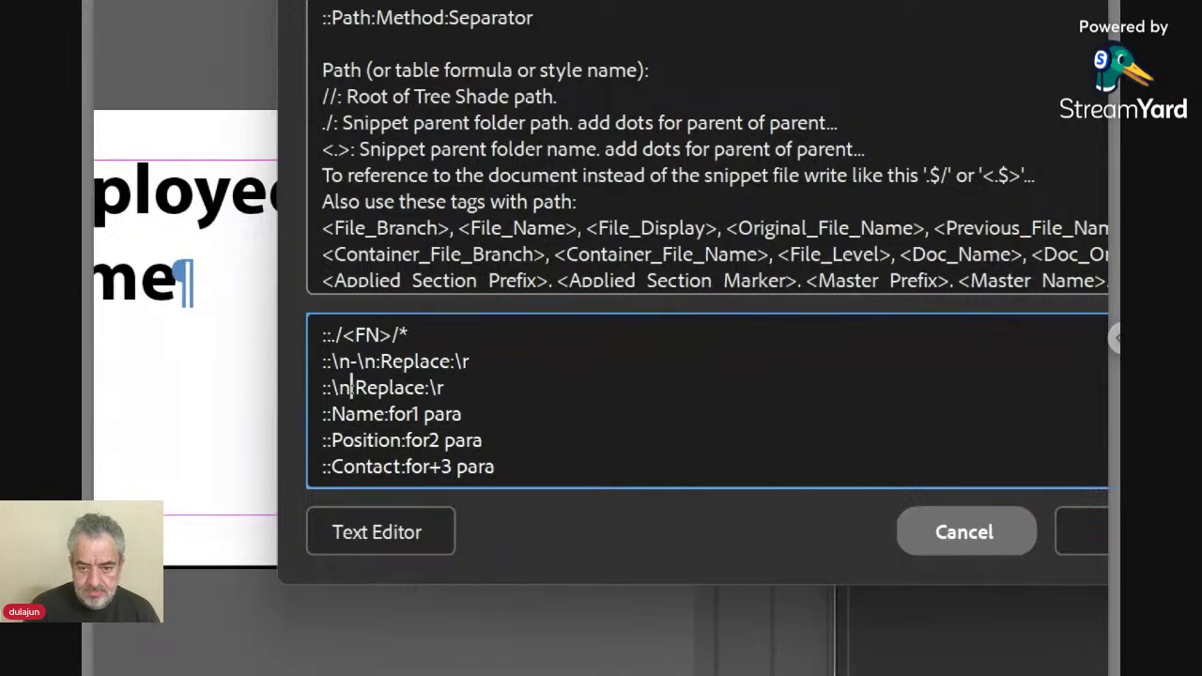
click(1097, 534)
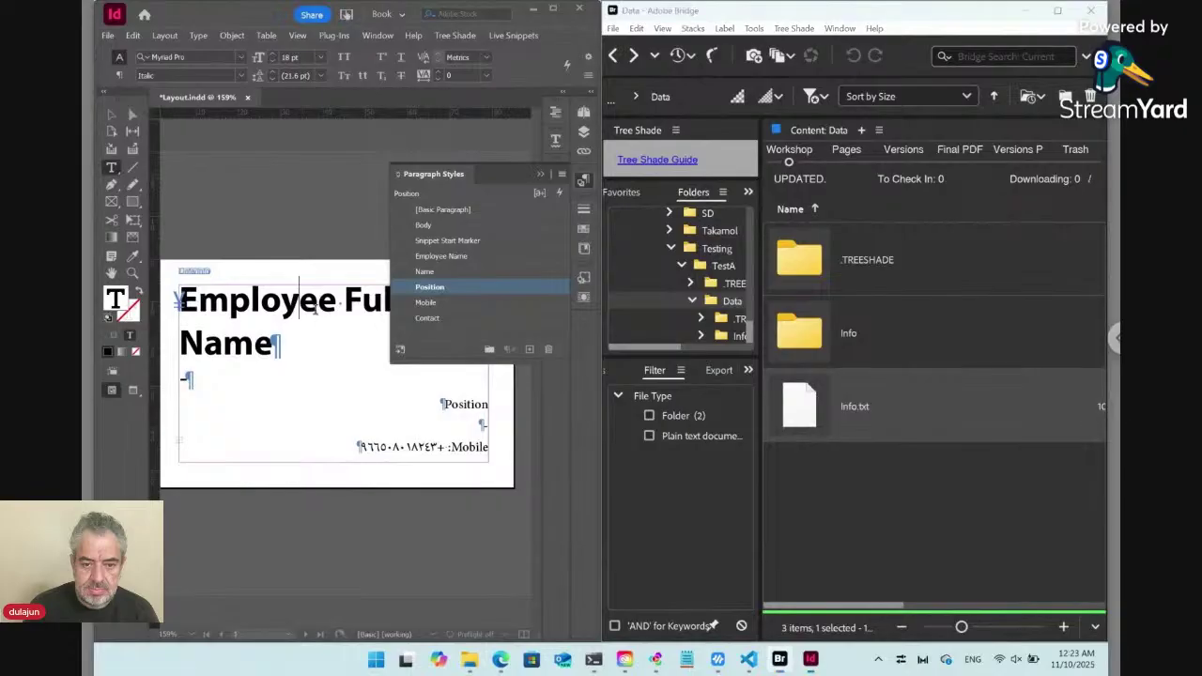
Update the selected card snippet from Info.txt and return the insertion point to the name.
click(316, 311)
click(514, 35)
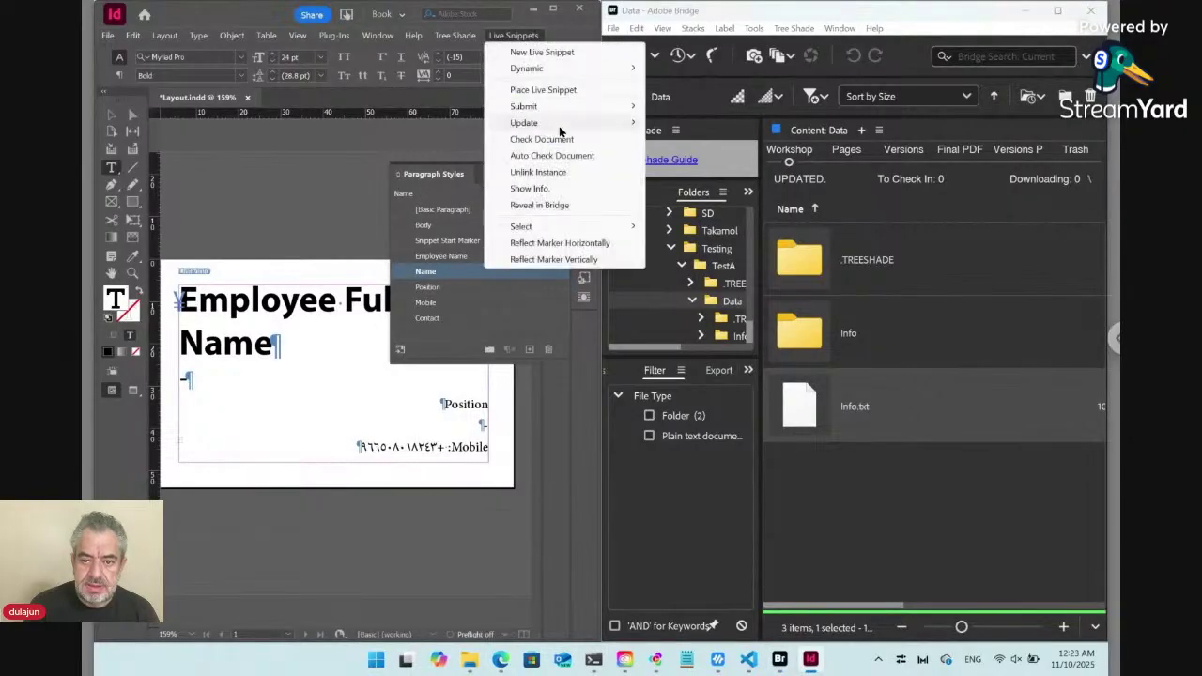
mouse_move(562, 127)
click(667, 124)
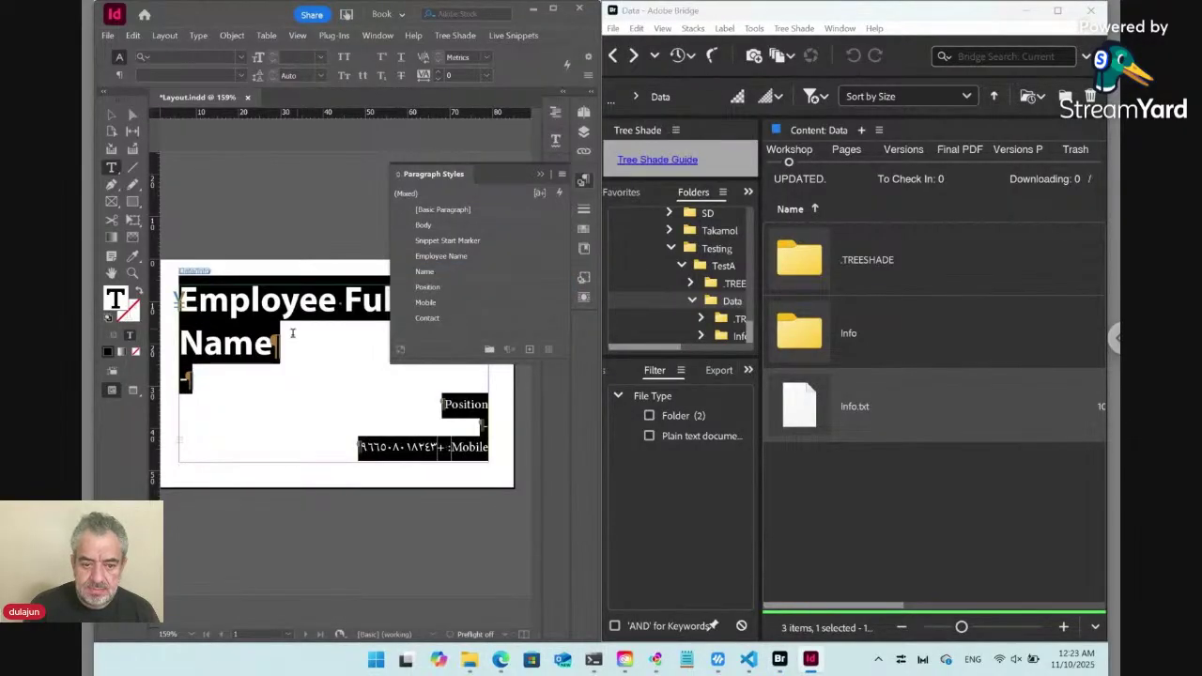
click(244, 345)
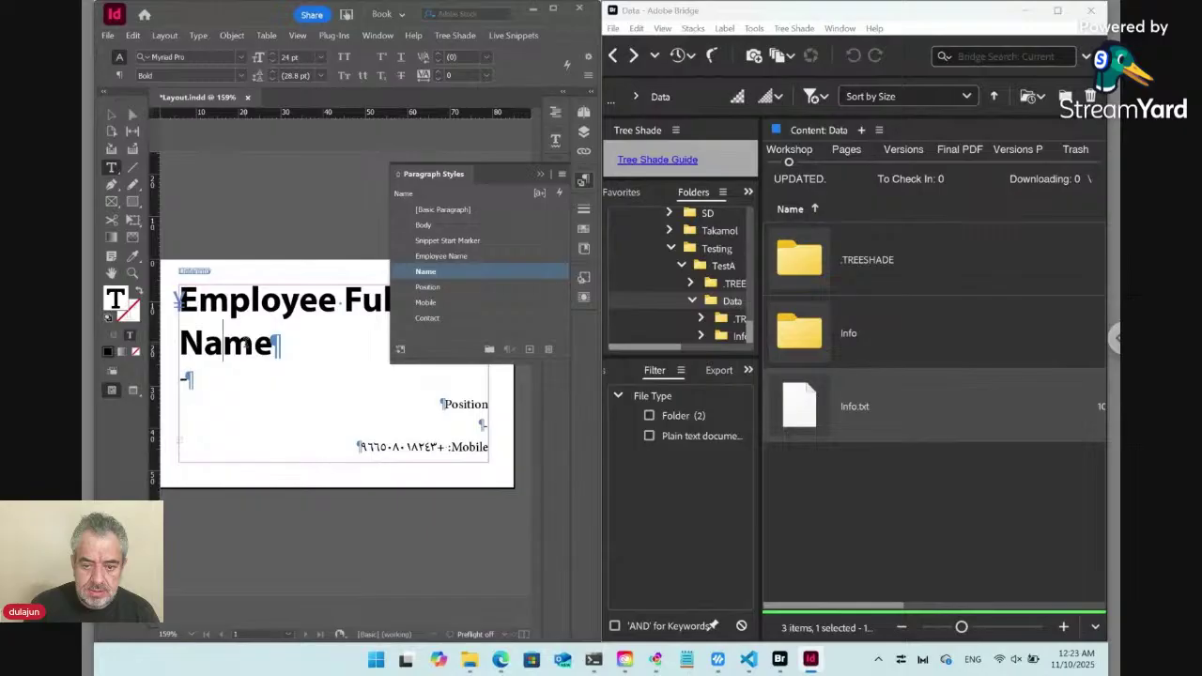
key(Left)
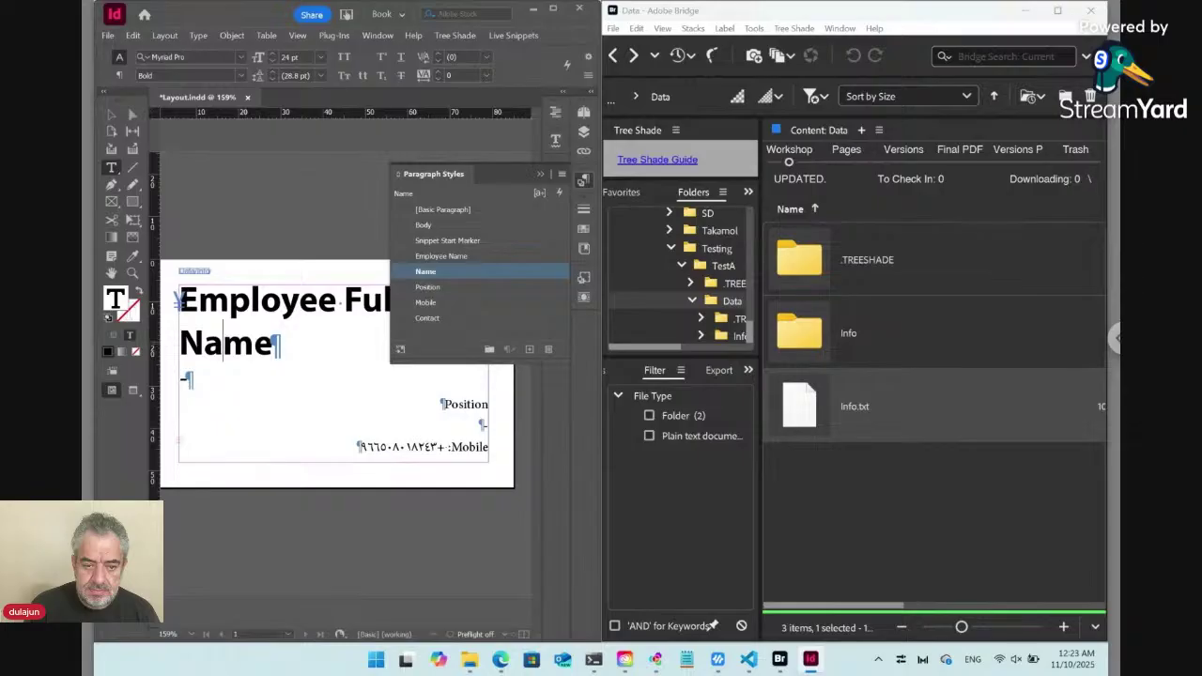
Open Info.txt's snippet rules in Bridge without the paired folder, moving the dialog aside.
click(808, 413)
double_click(808, 414)
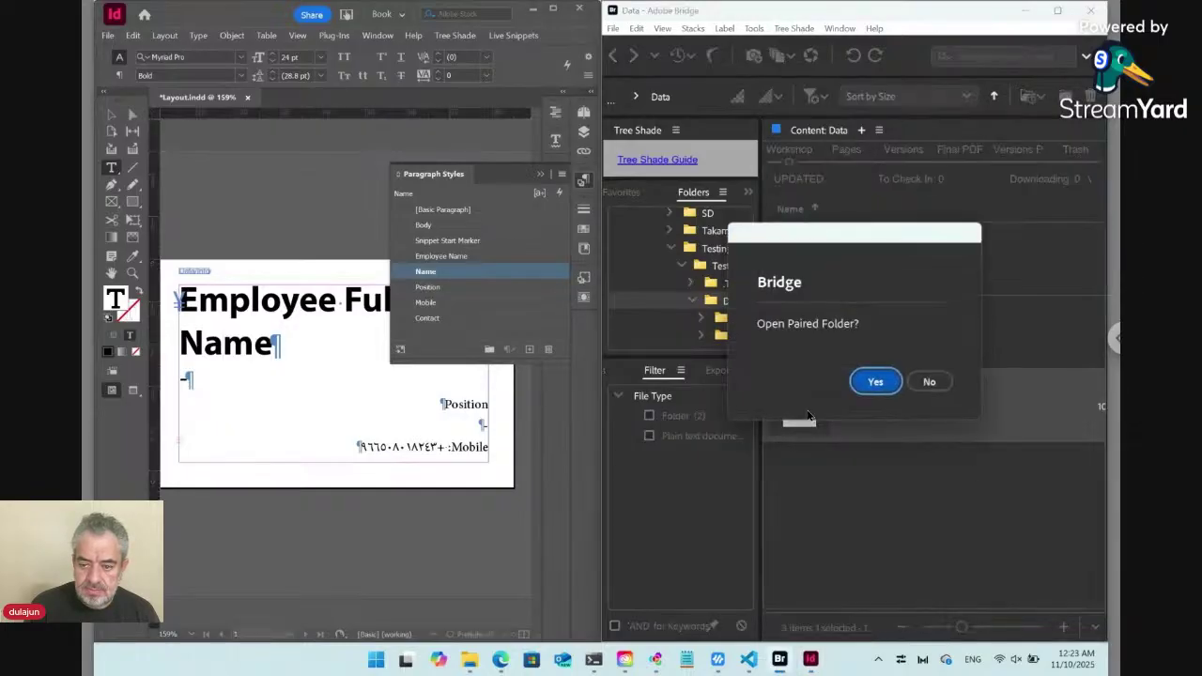
click(923, 383)
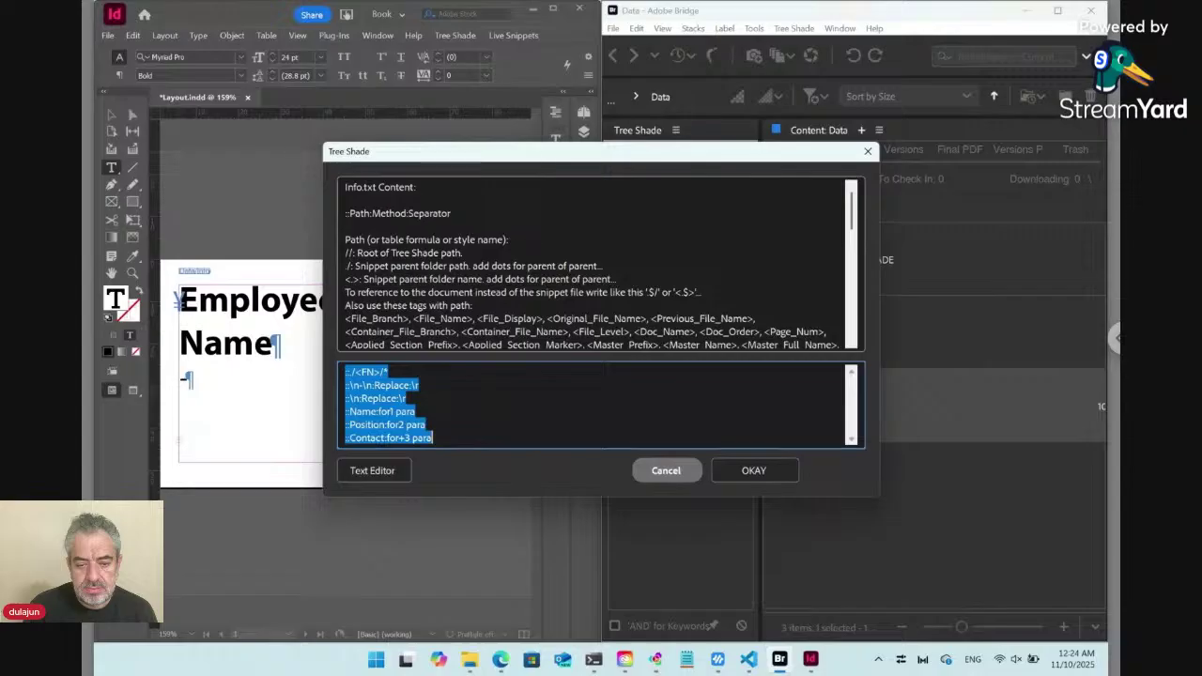
click(455, 396)
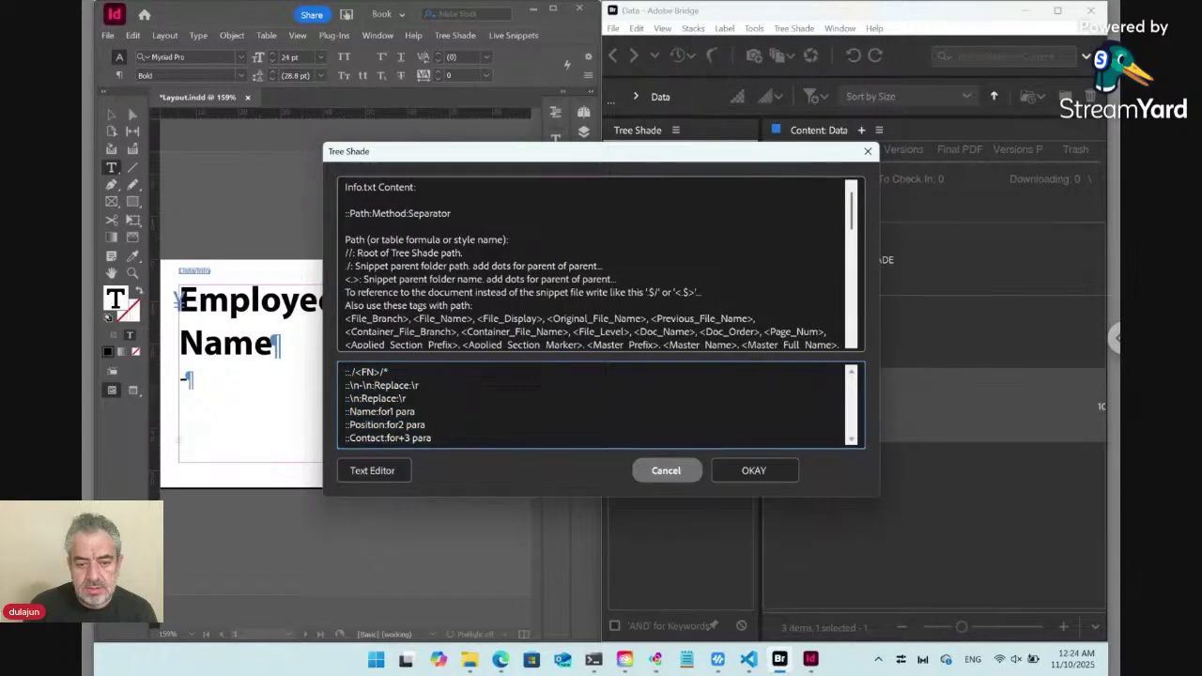
drag(459, 164, 594, 178)
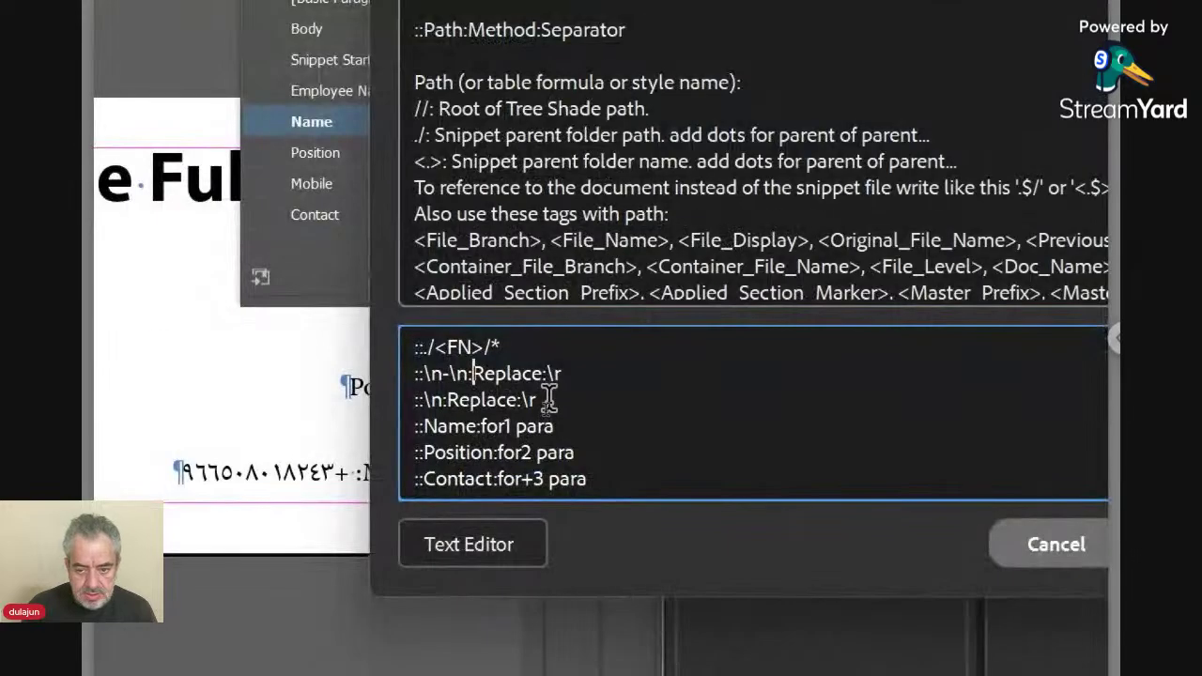
Move the ::\n:Replace:\r rule to line 2, above ::\n-\n:Replace:\r, and confirm.
drag(545, 407, 419, 403)
key(ctrl+c)
key(BackSpace)
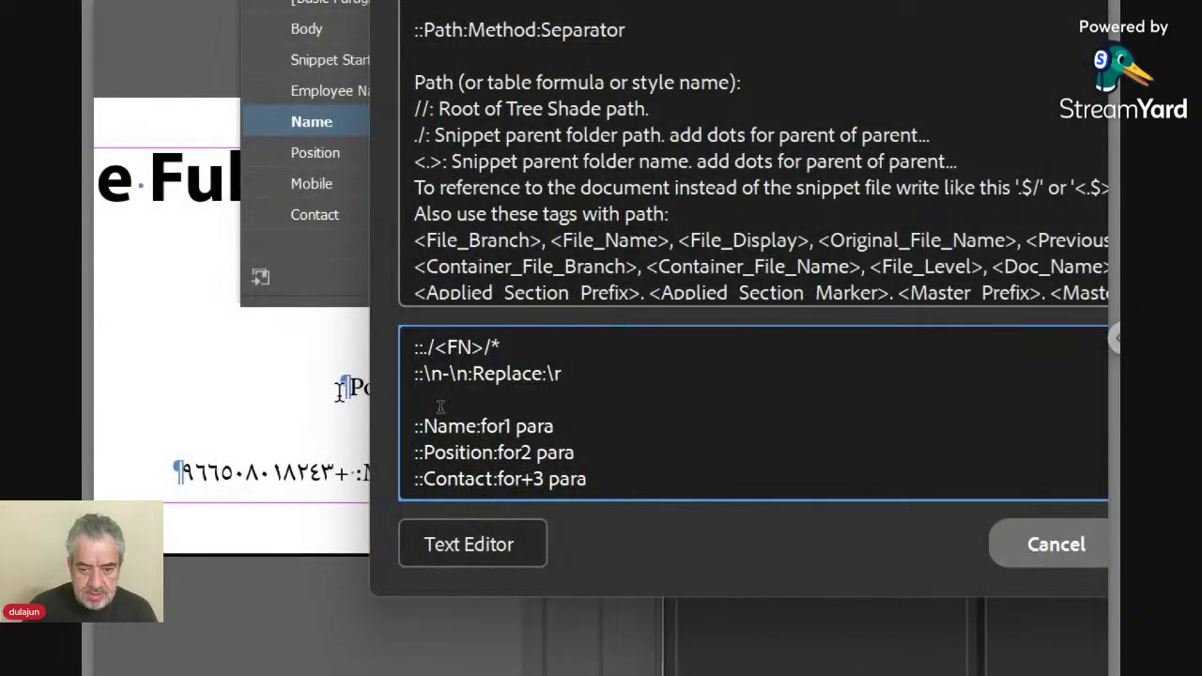
key(BackSpace)
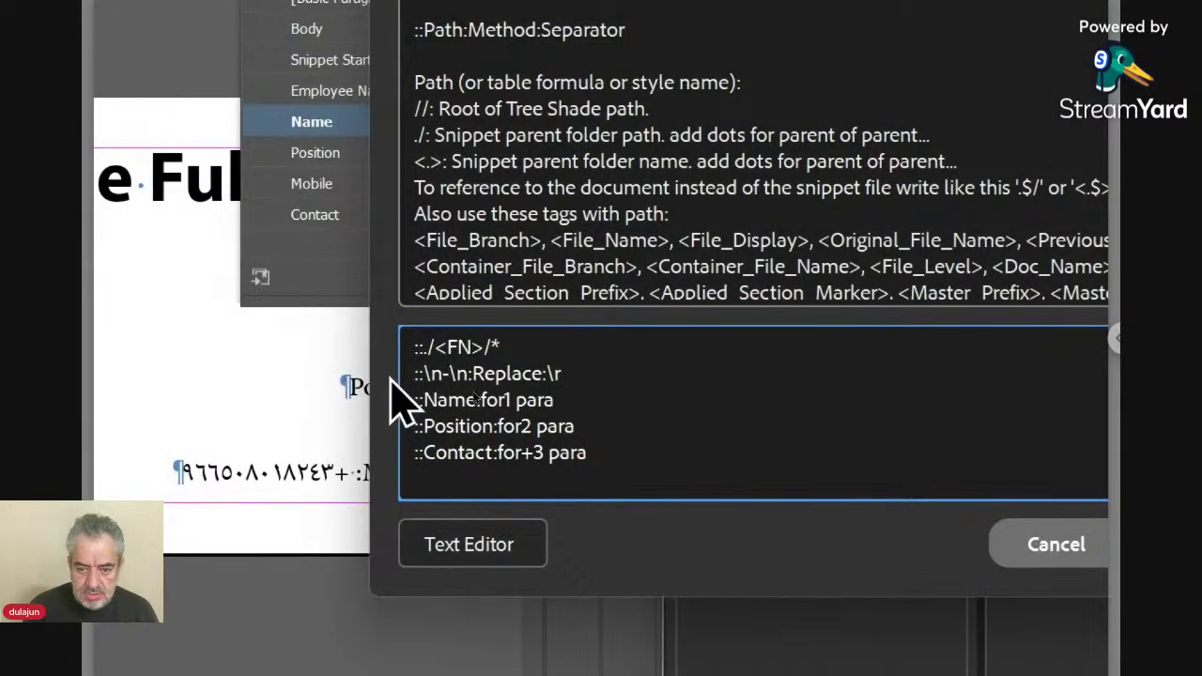
click(529, 336)
key(Return)
key(ctrl+v)
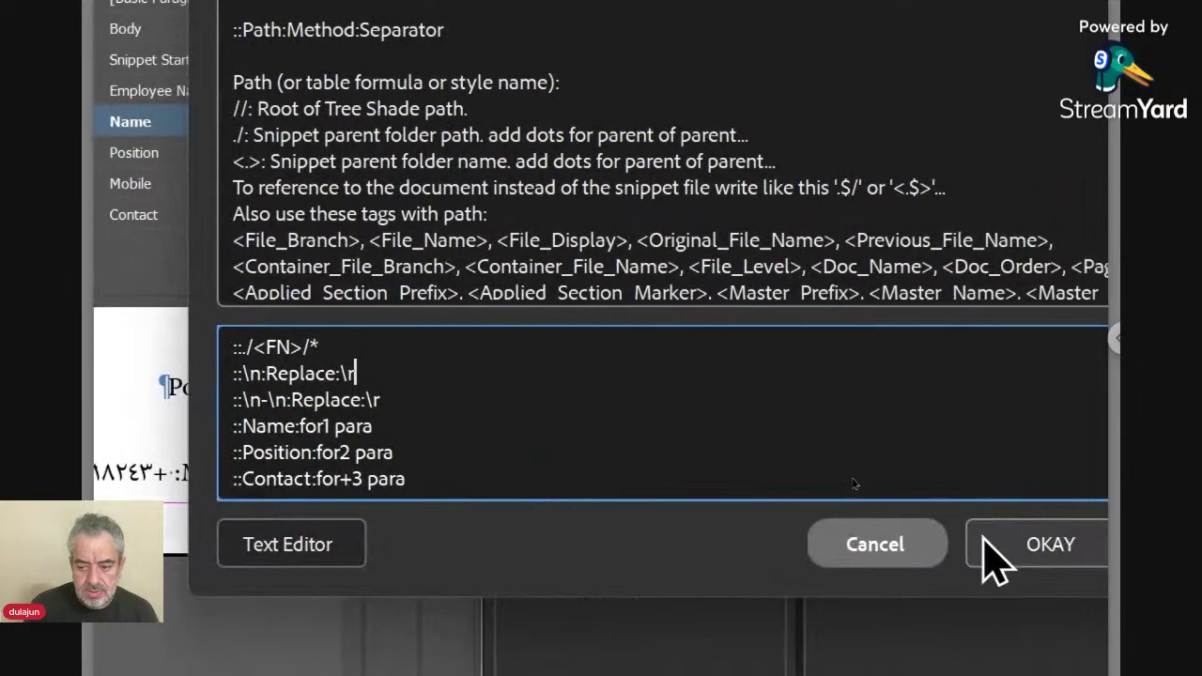
click(994, 557)
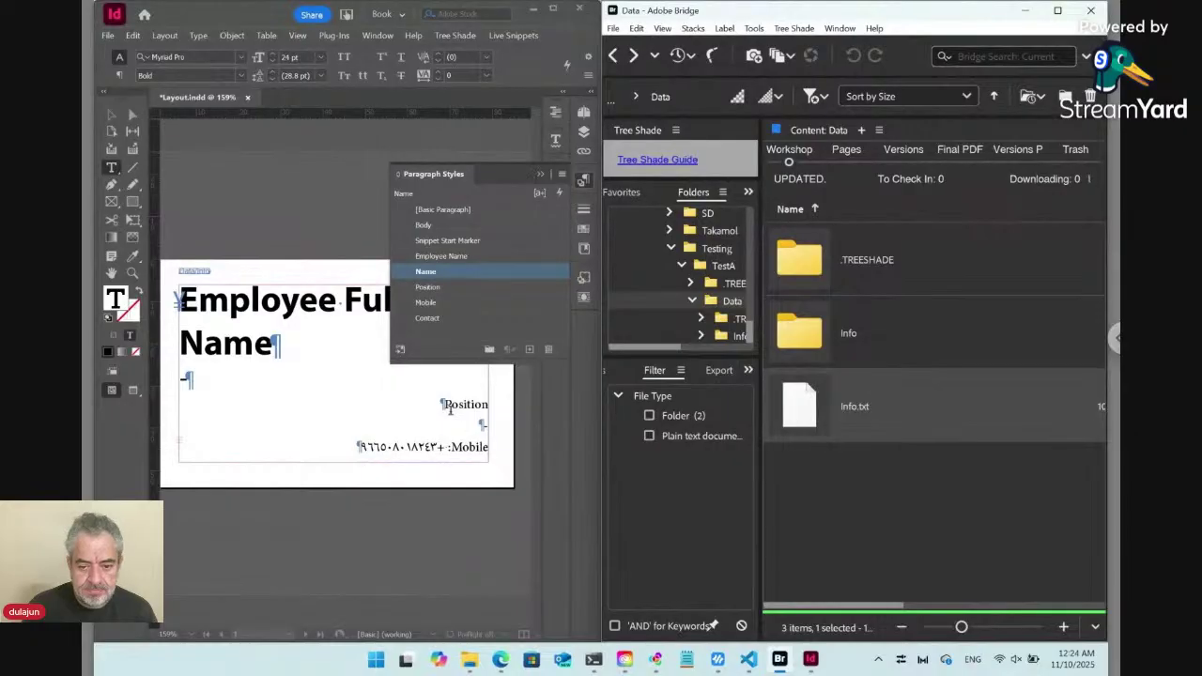
click(340, 375)
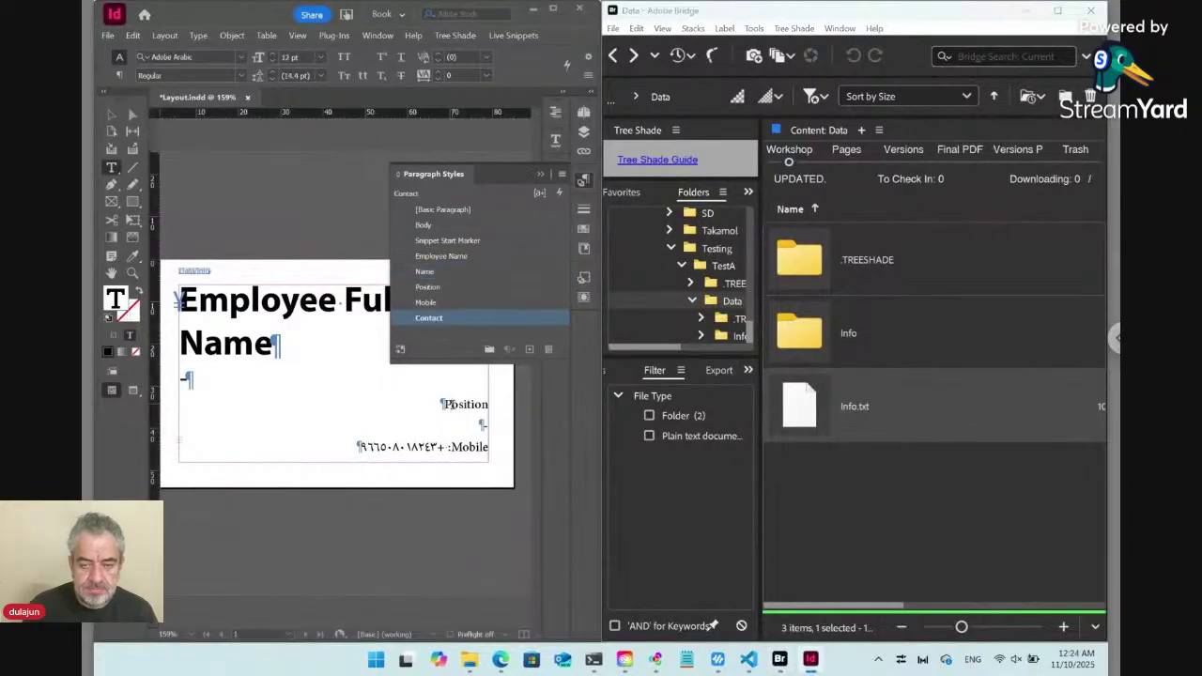
Update the selected snippet so the card shows bold name, italic Position and contact lines.
click(519, 37)
mouse_move(558, 122)
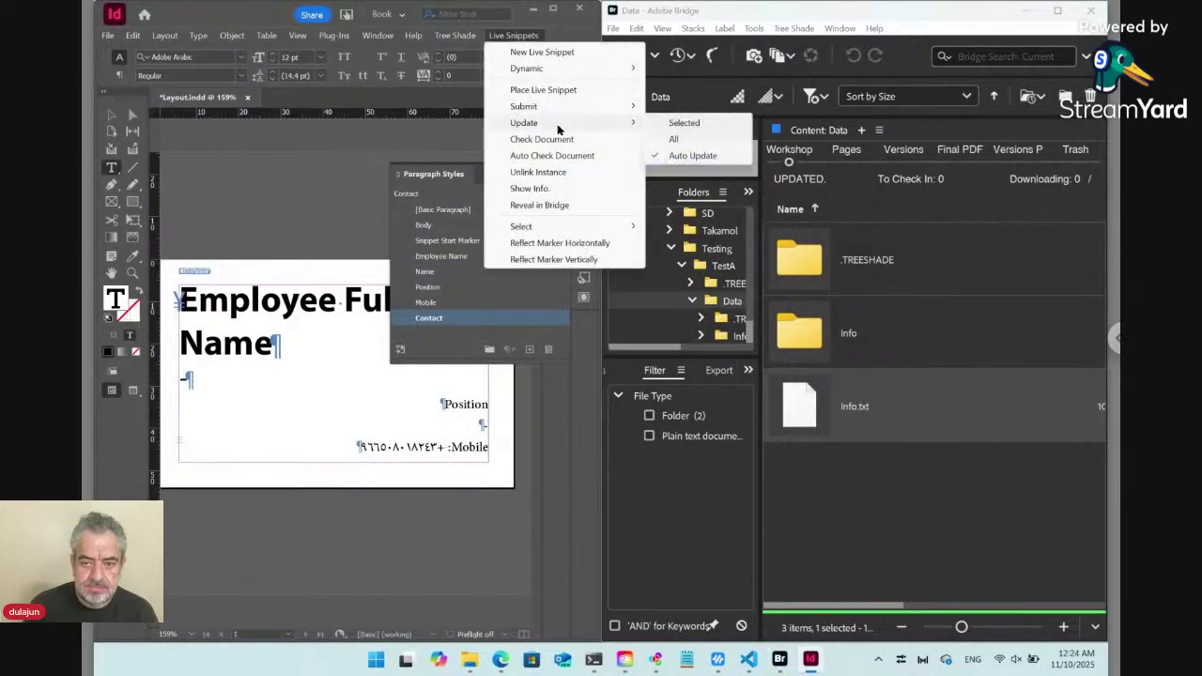
click(684, 123)
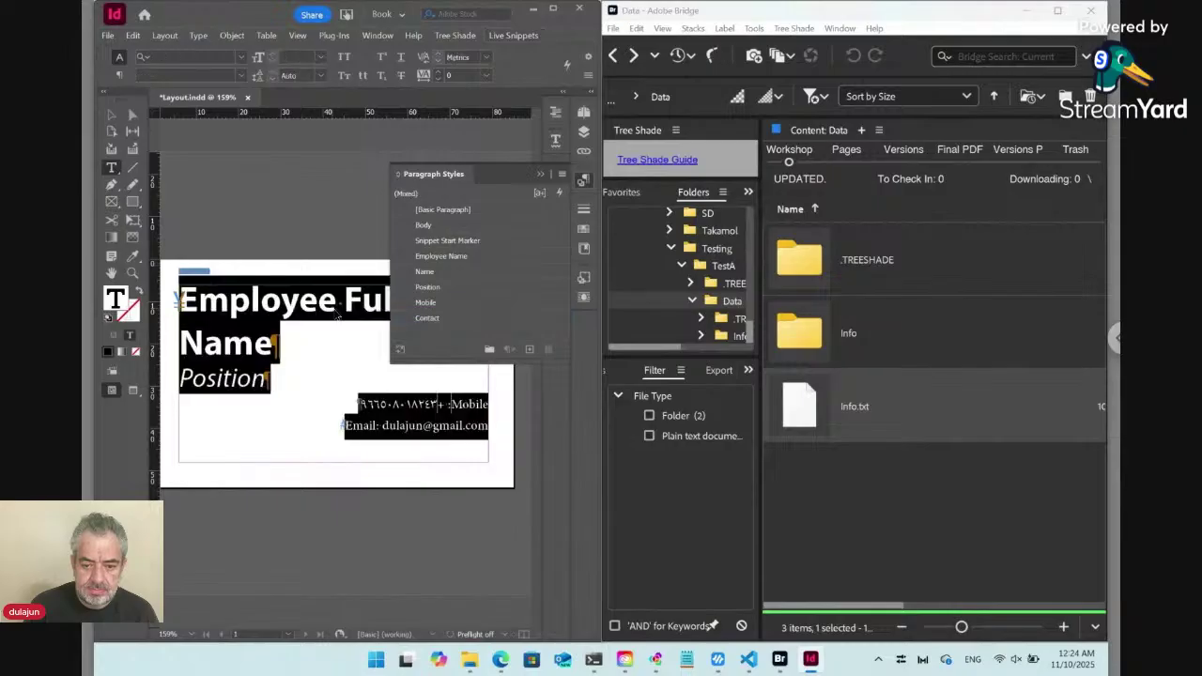
click(245, 337)
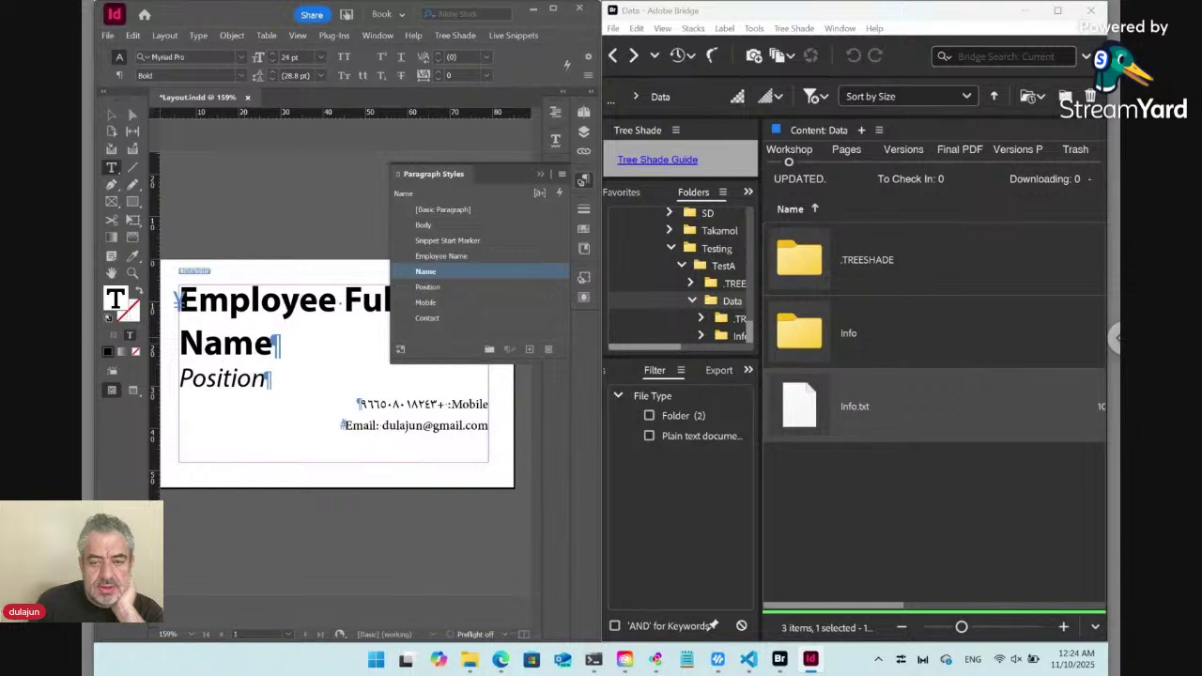
Reopen Info.txt's snippet rules in Bridge, declining the paired folder.
click(521, 35)
click(522, 35)
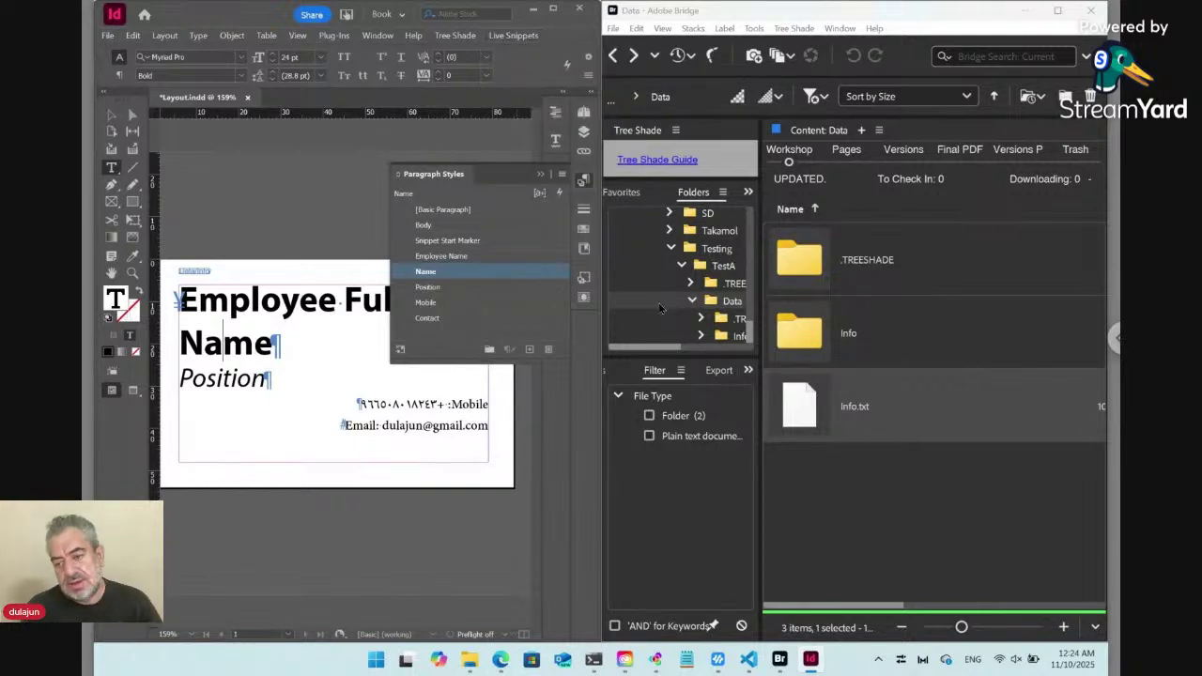
double_click(808, 409)
click(929, 382)
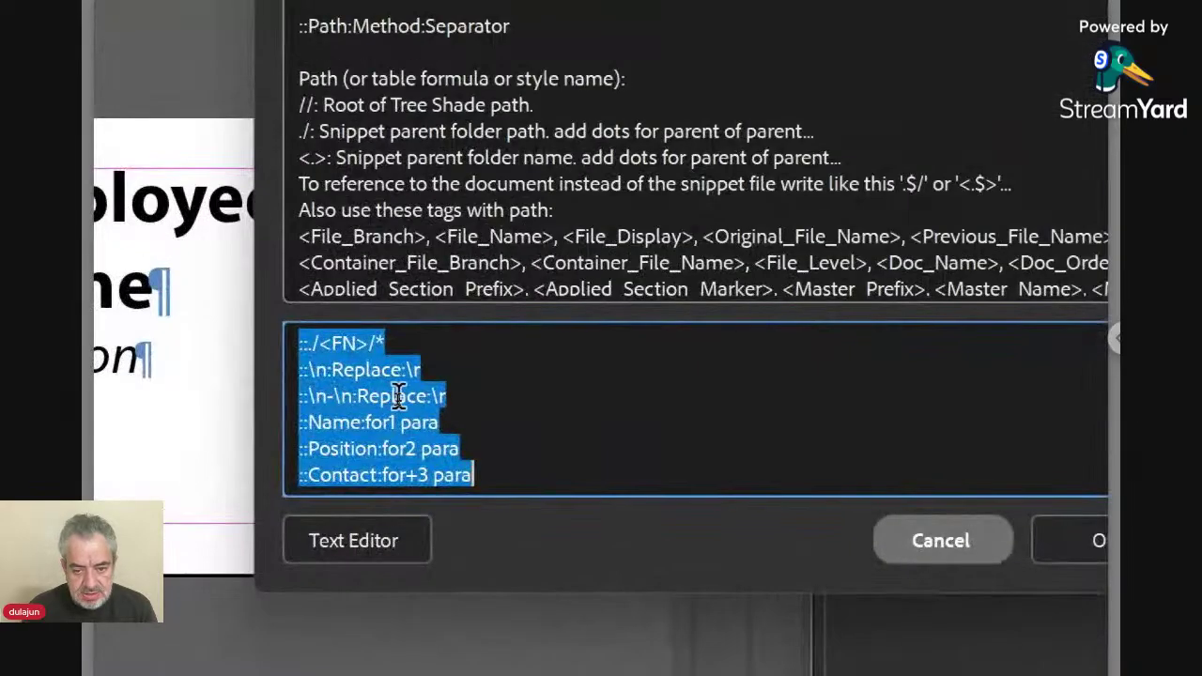
Cancel Info.txt's rules dialog, leaving its six rules unchanged.
click(395, 397)
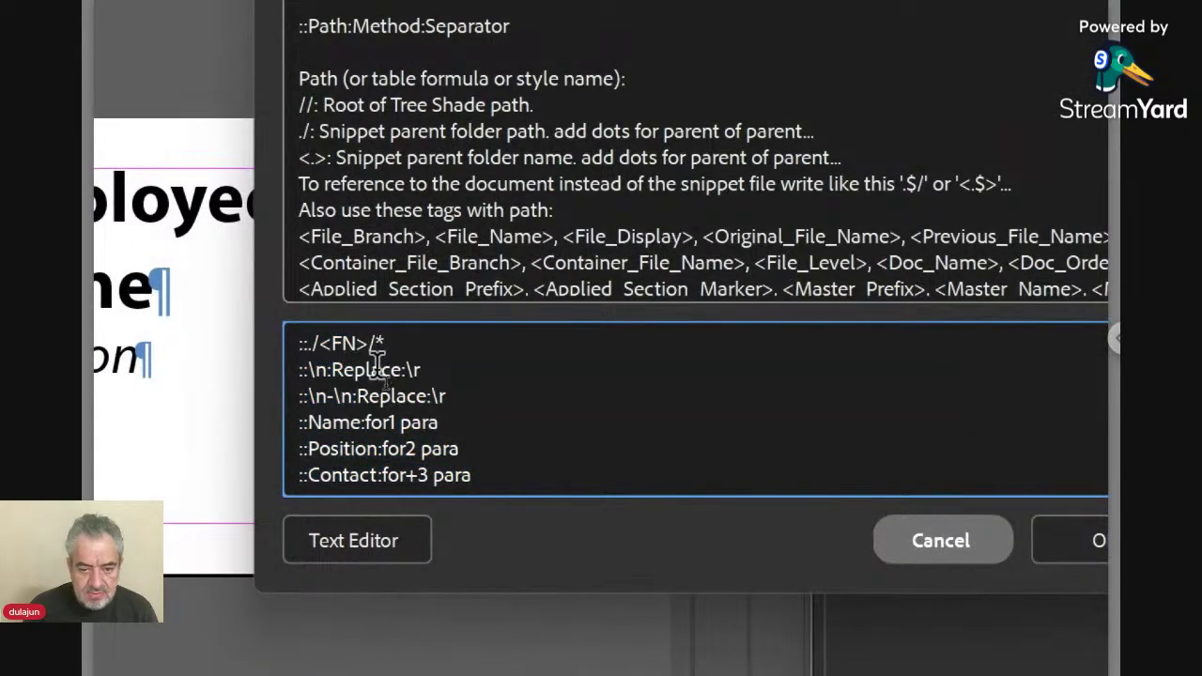
click(916, 545)
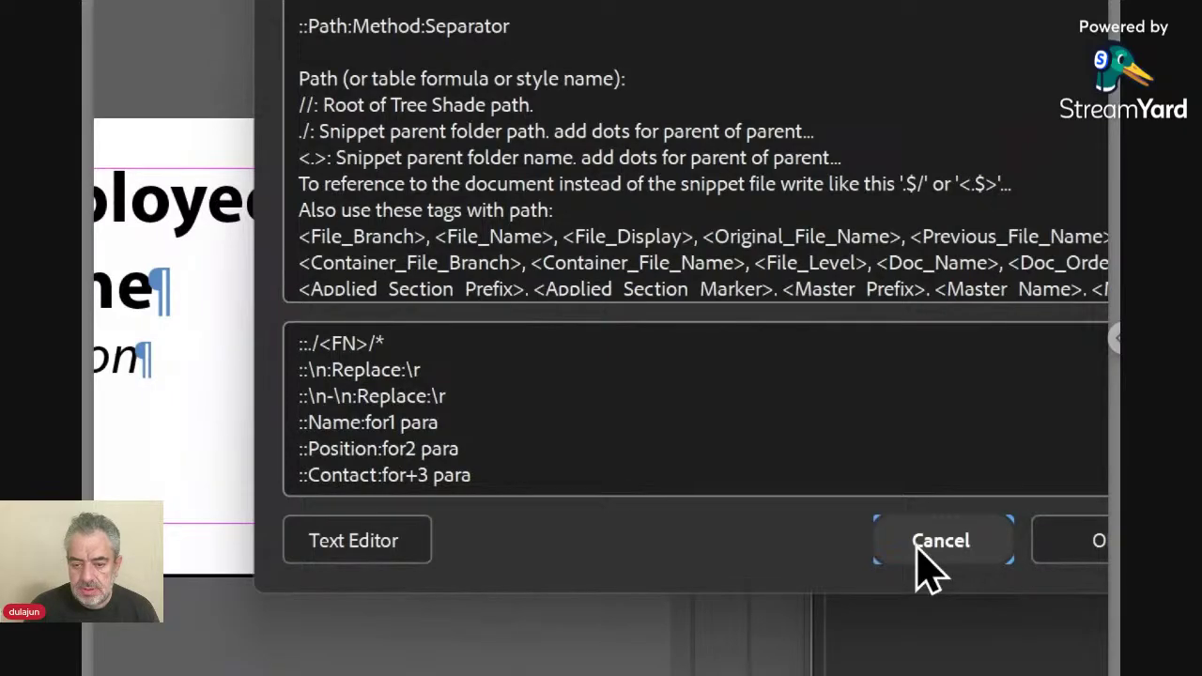
click(918, 550)
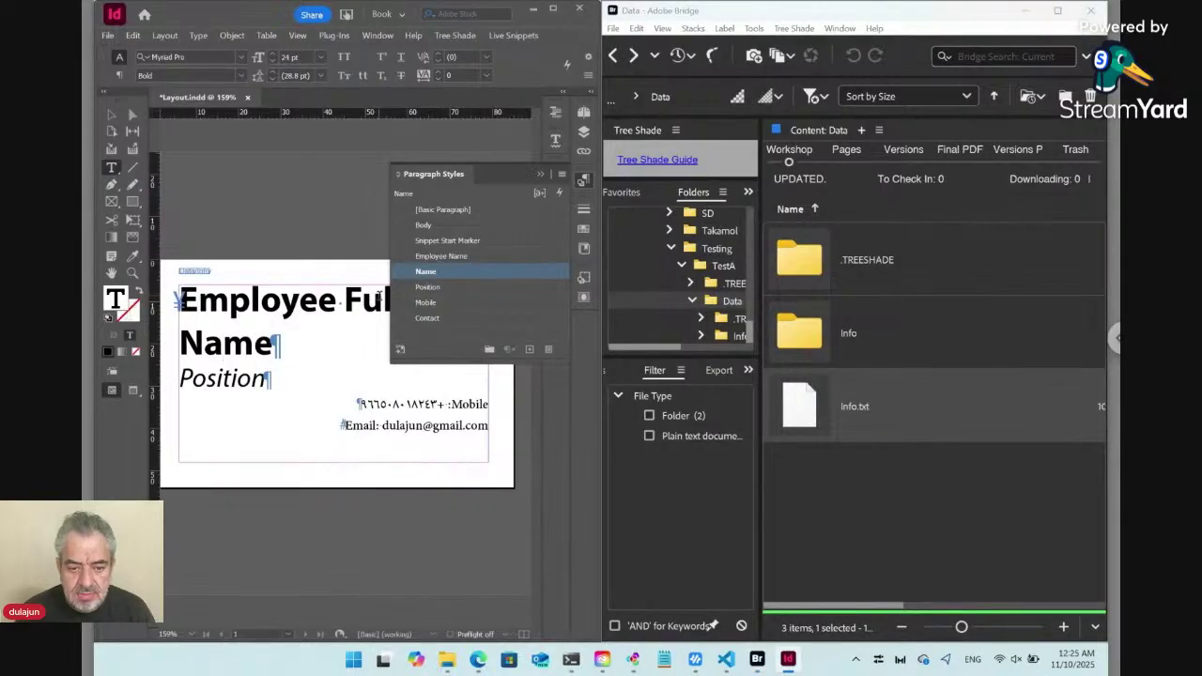
Make the Mobile paragraph read left-to-right.
click(224, 377)
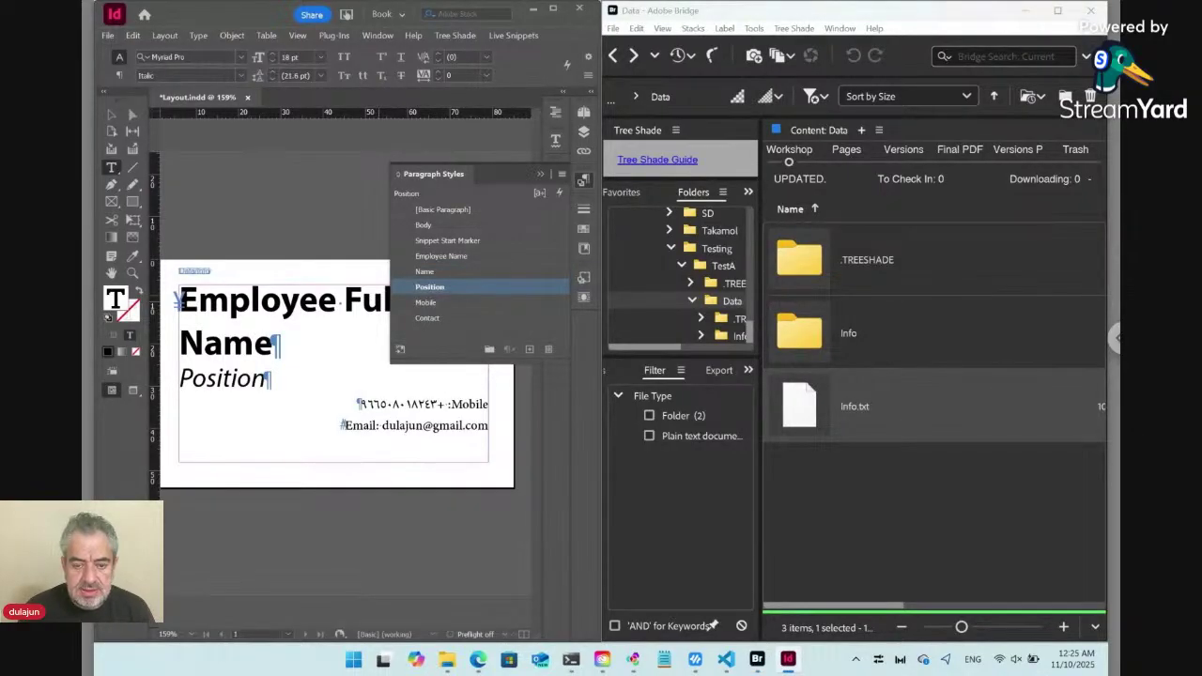
click(438, 404)
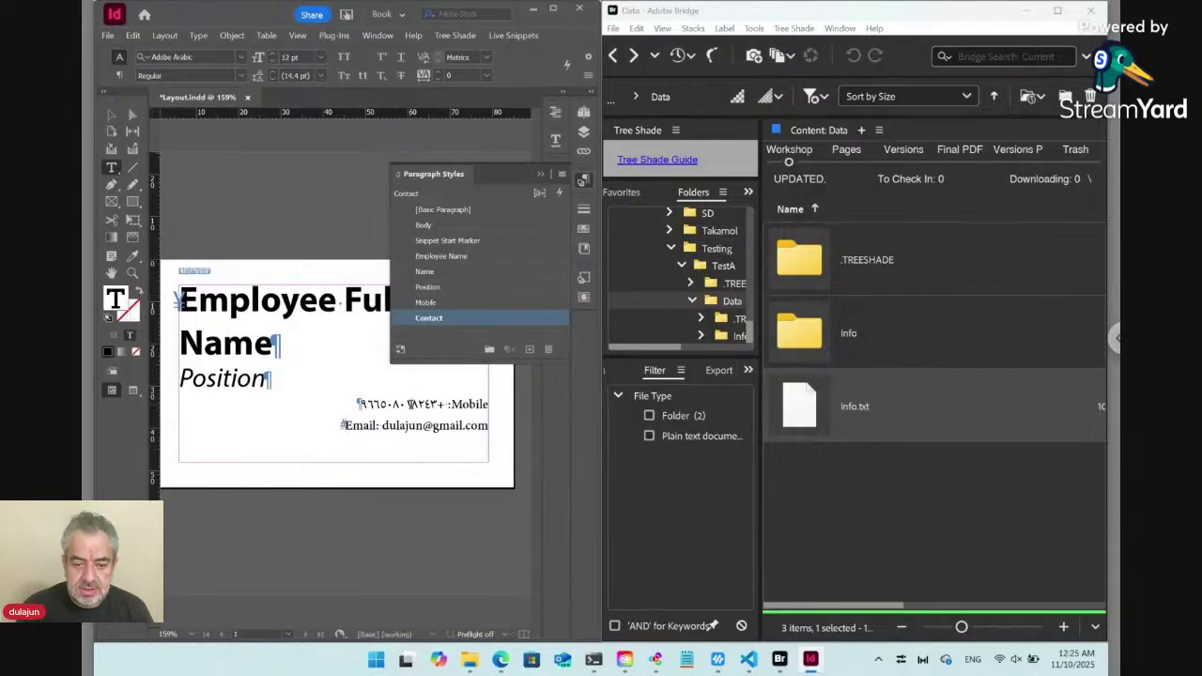
click(120, 75)
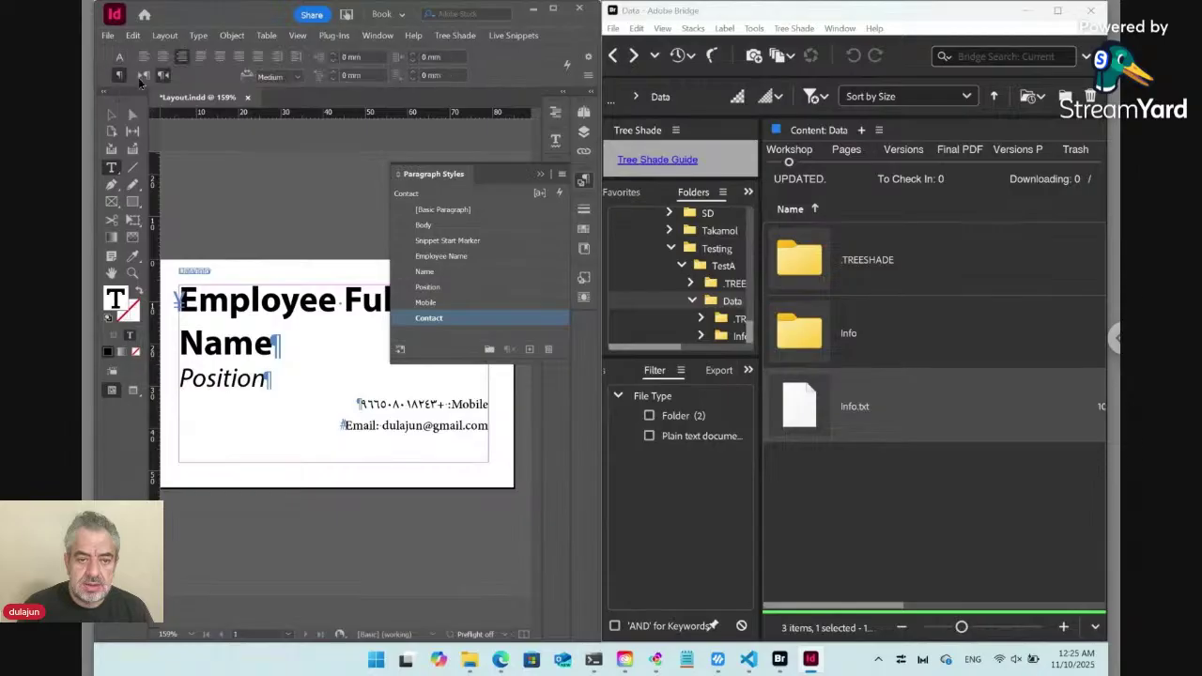
click(142, 76)
Set the Mobile and Email lines' font to Myriad Pro Regular.
click(127, 59)
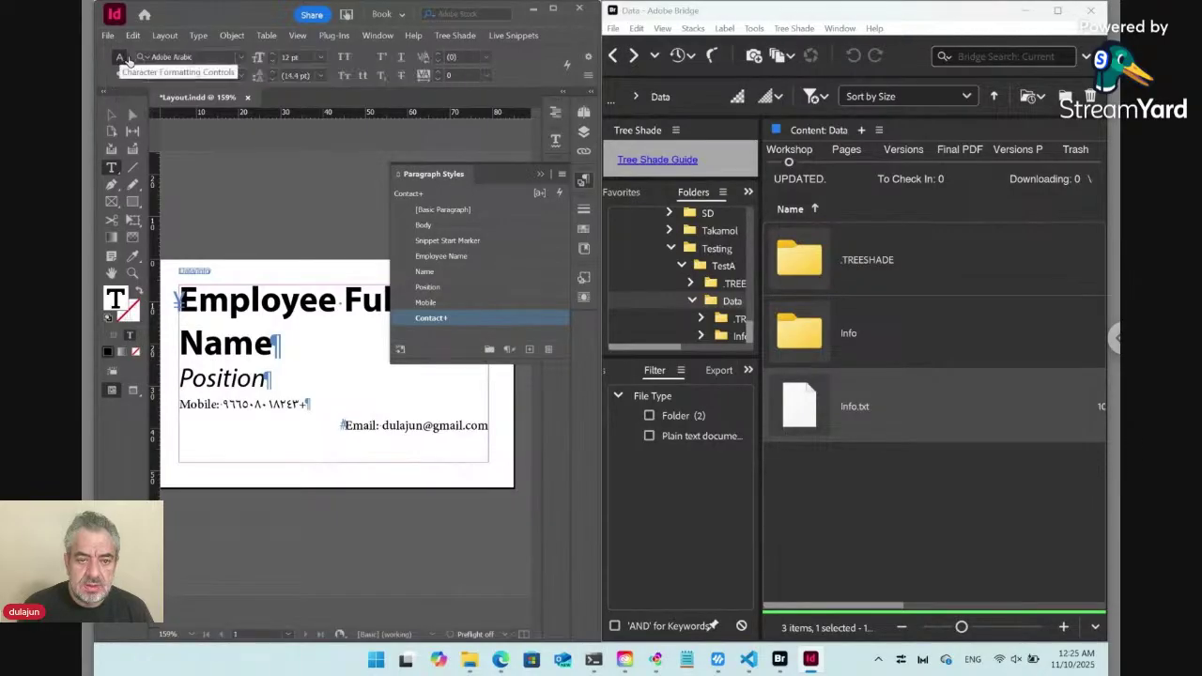
click(161, 57)
text(myriad)
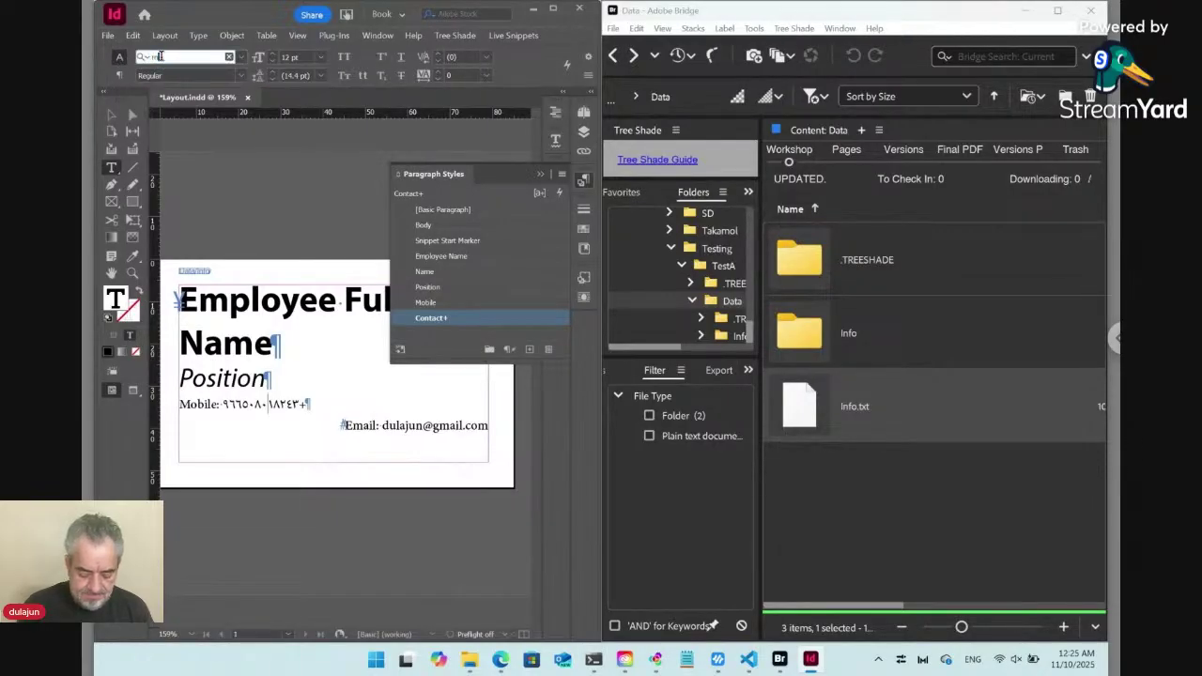
text( pro)
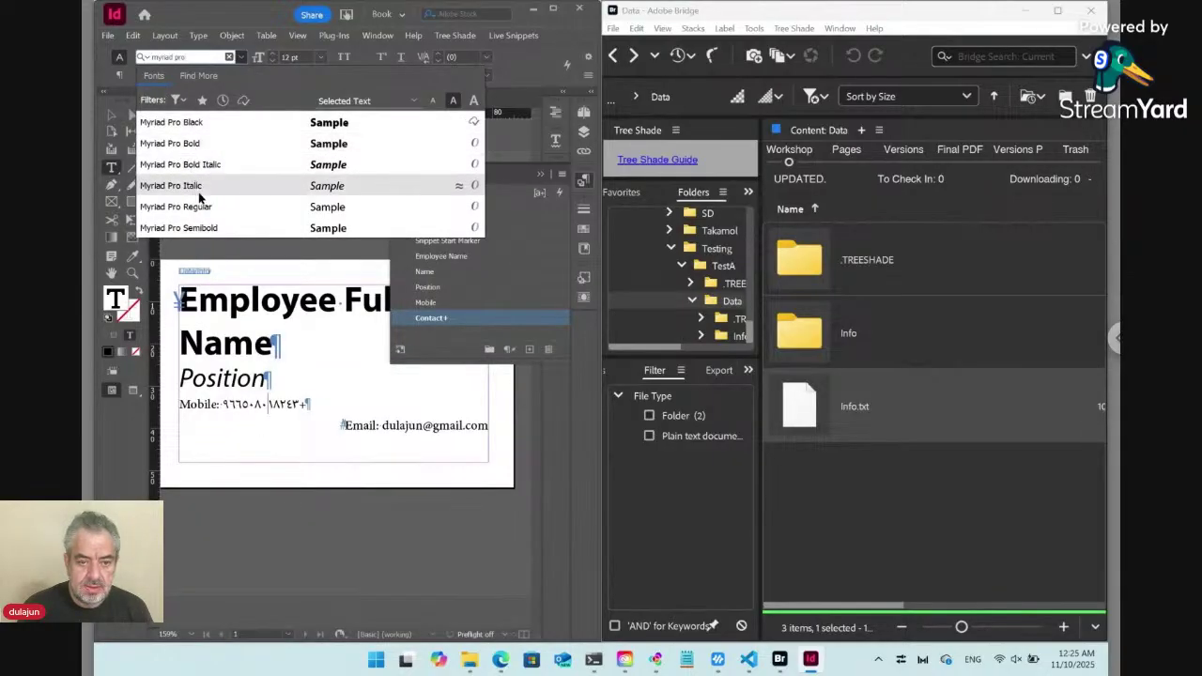
click(202, 206)
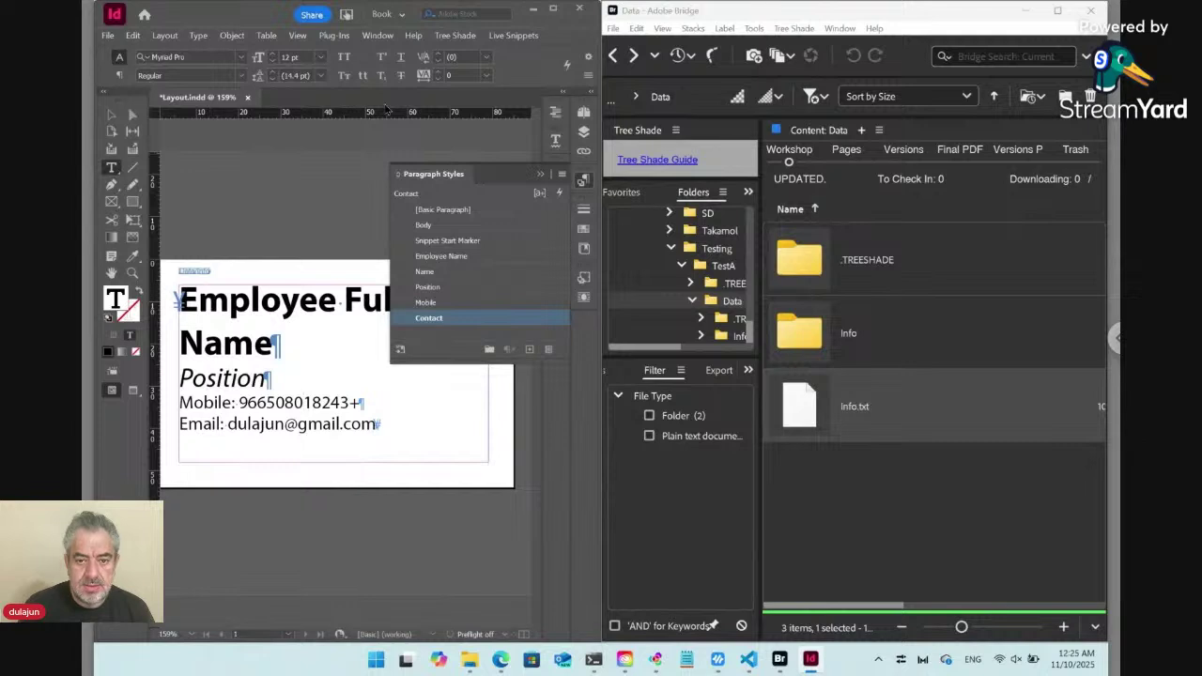
click(243, 374)
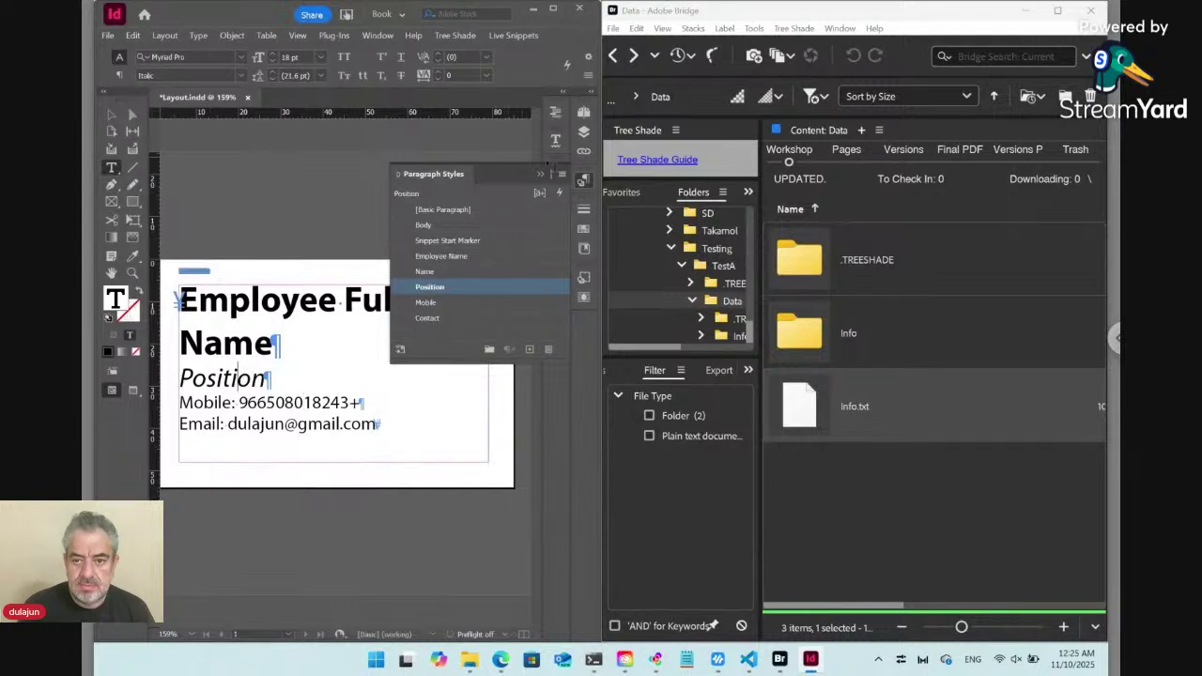
click(583, 179)
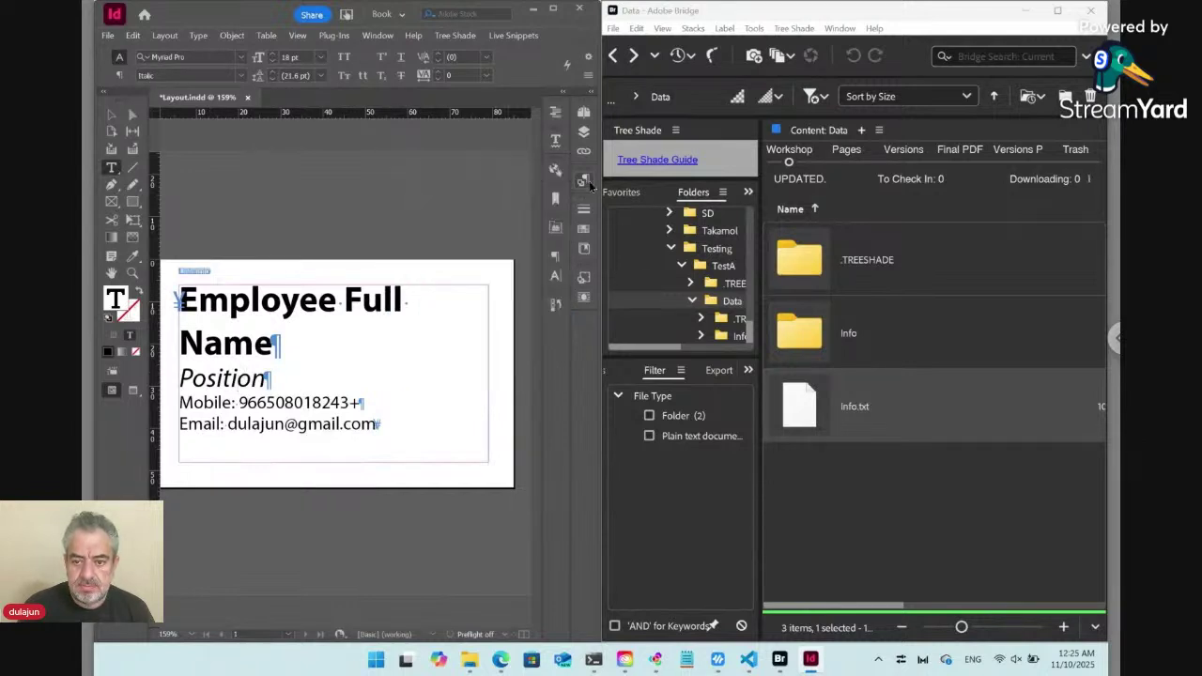
Give the Position paragraph 0 mm space before and 3 mm space after.
click(556, 258)
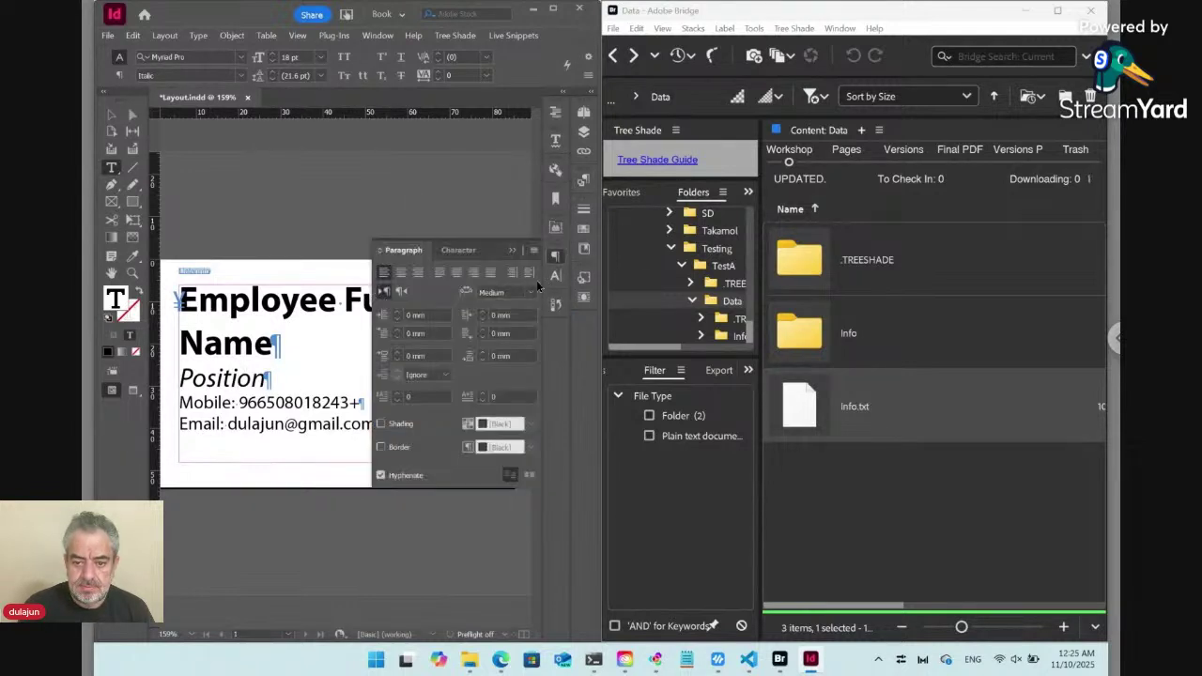
click(428, 357)
key(Up)
key(Up)
key(Up)
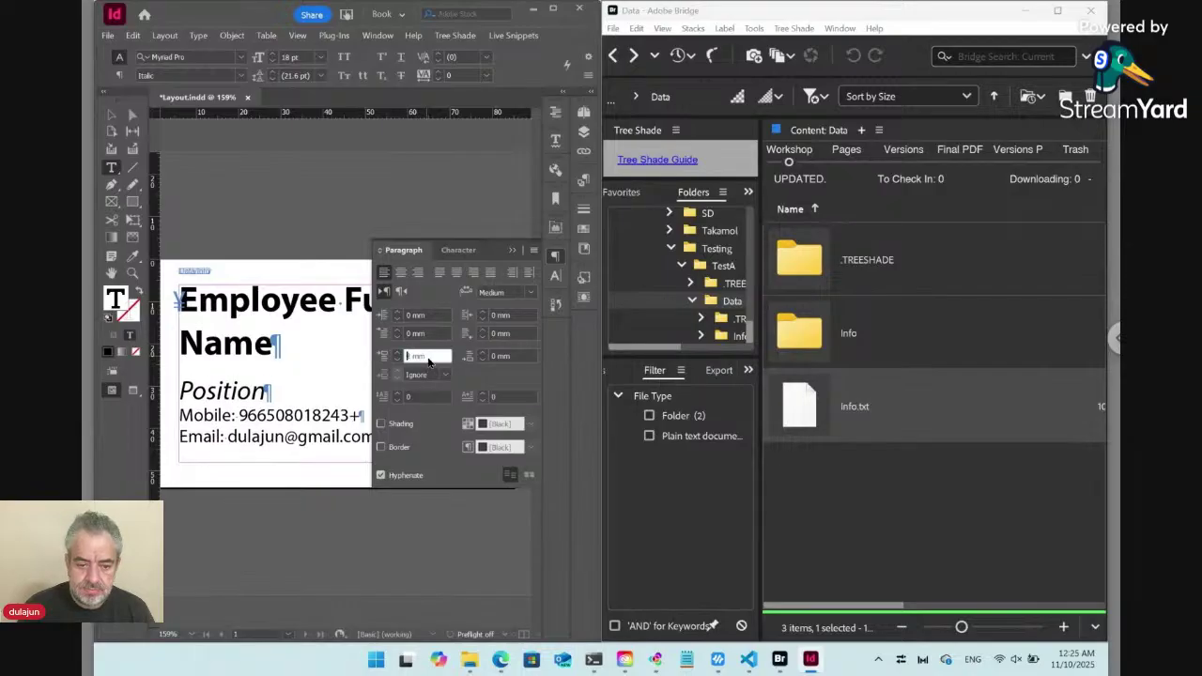
key(Down)
key(Down)
key(Down)
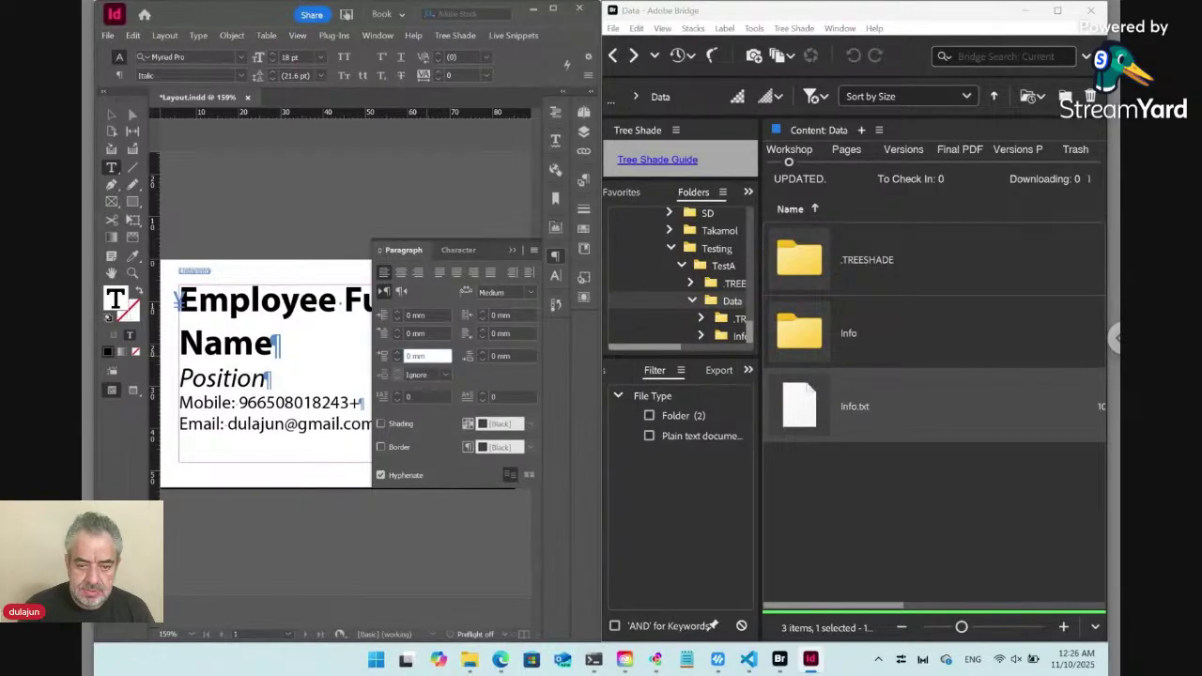
click(237, 376)
key(Up)
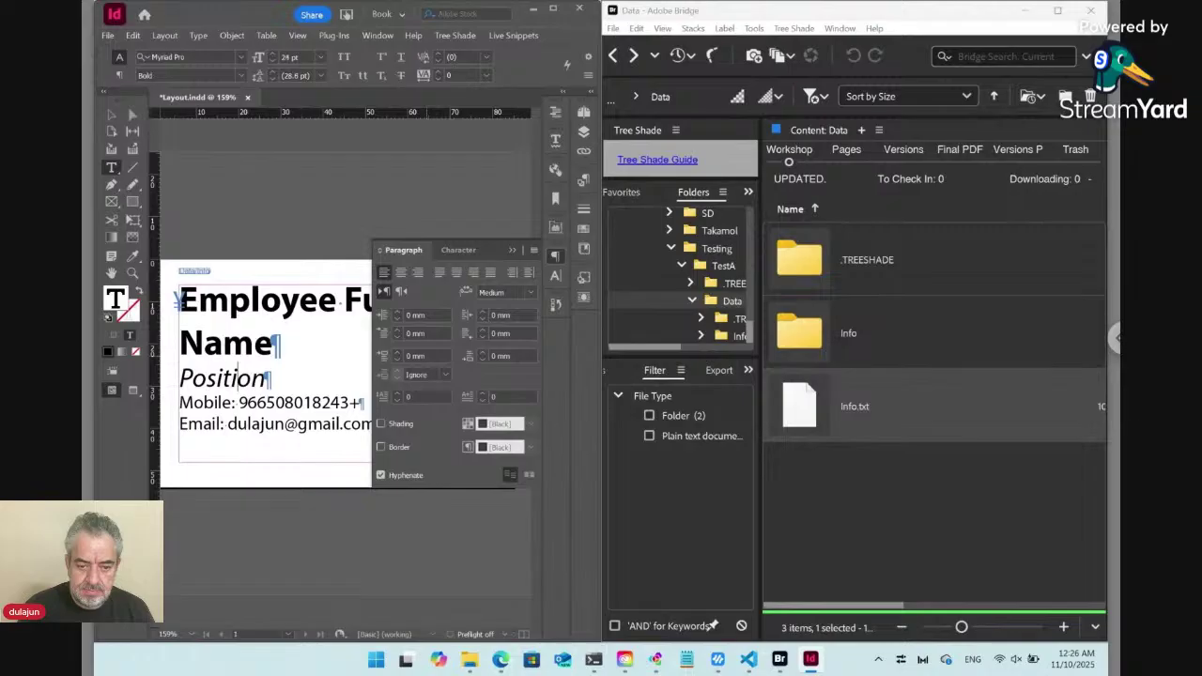
click(505, 356)
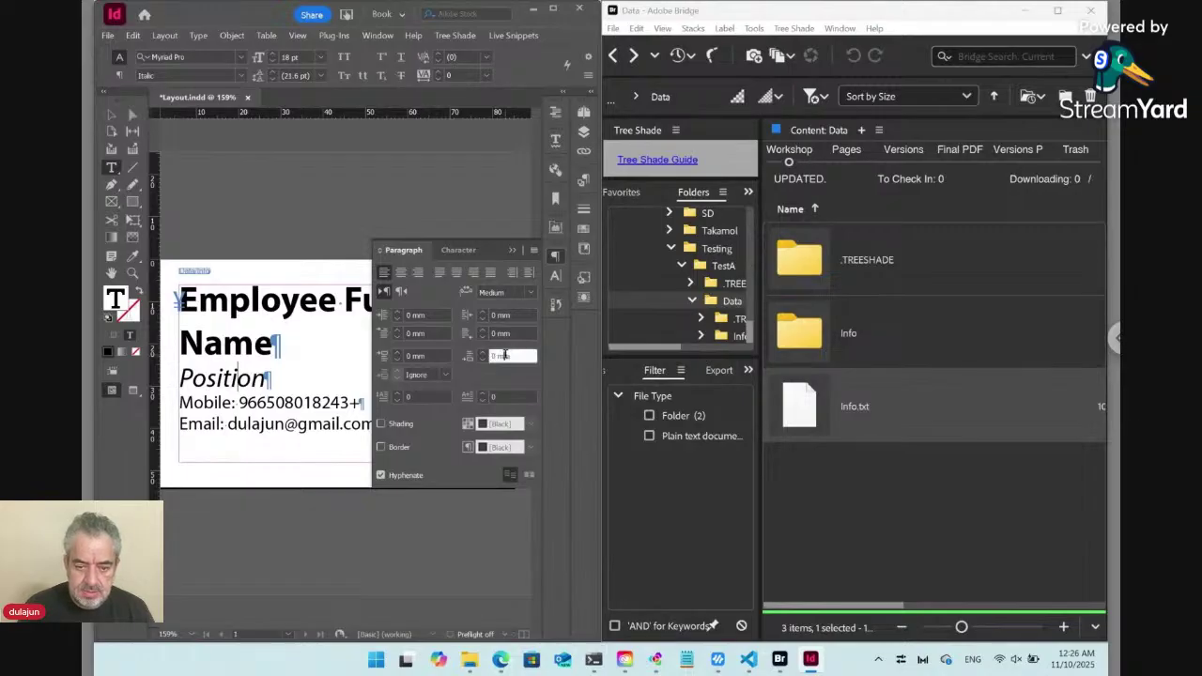
key(Up)
key(Up)
key(Up)
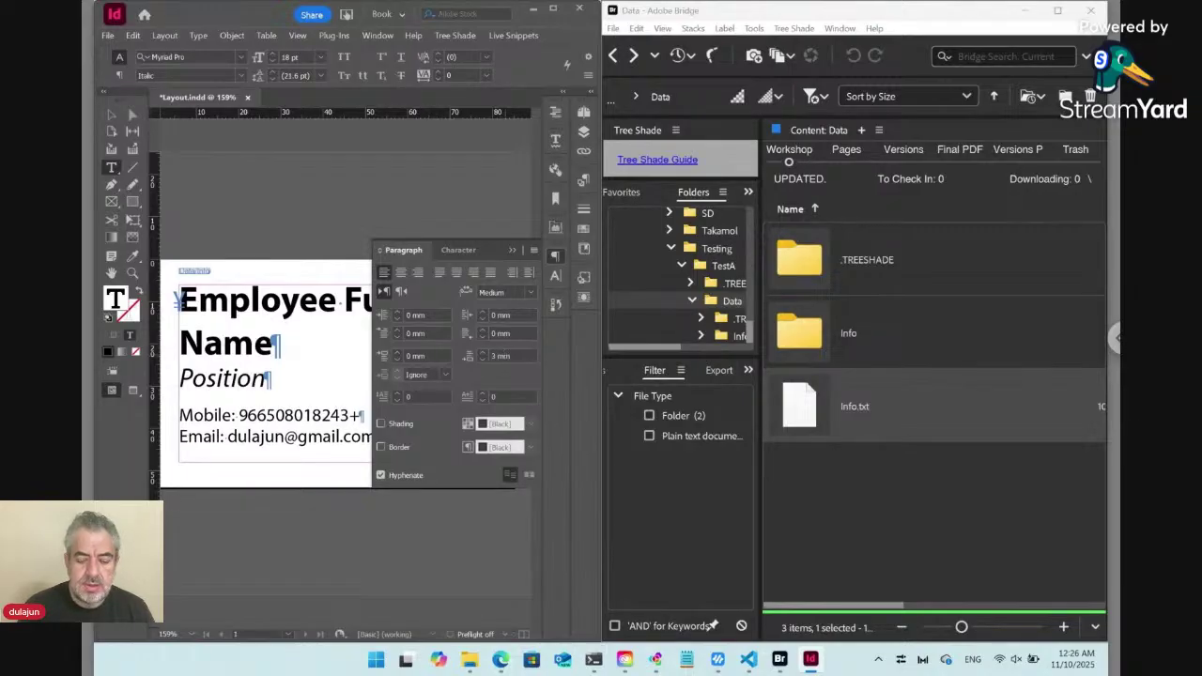
click(555, 256)
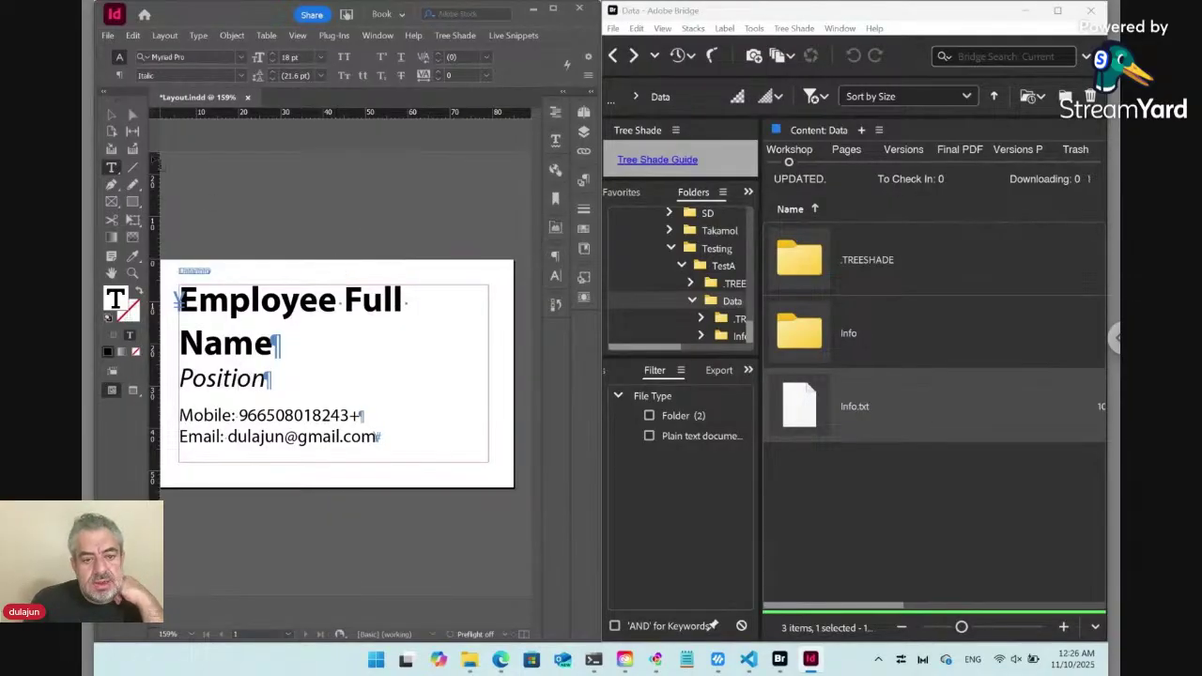
click(111, 116)
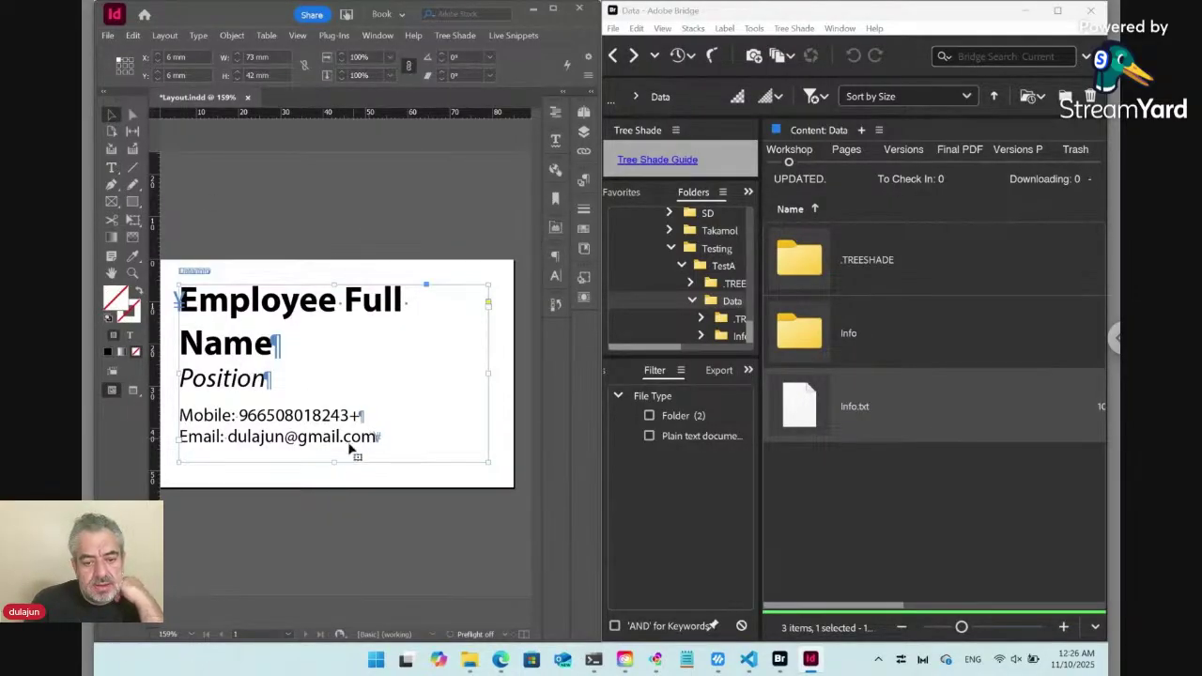
Shorten the top frame and reduce the name to 15 pt so it fits one line.
drag(336, 461, 332, 359)
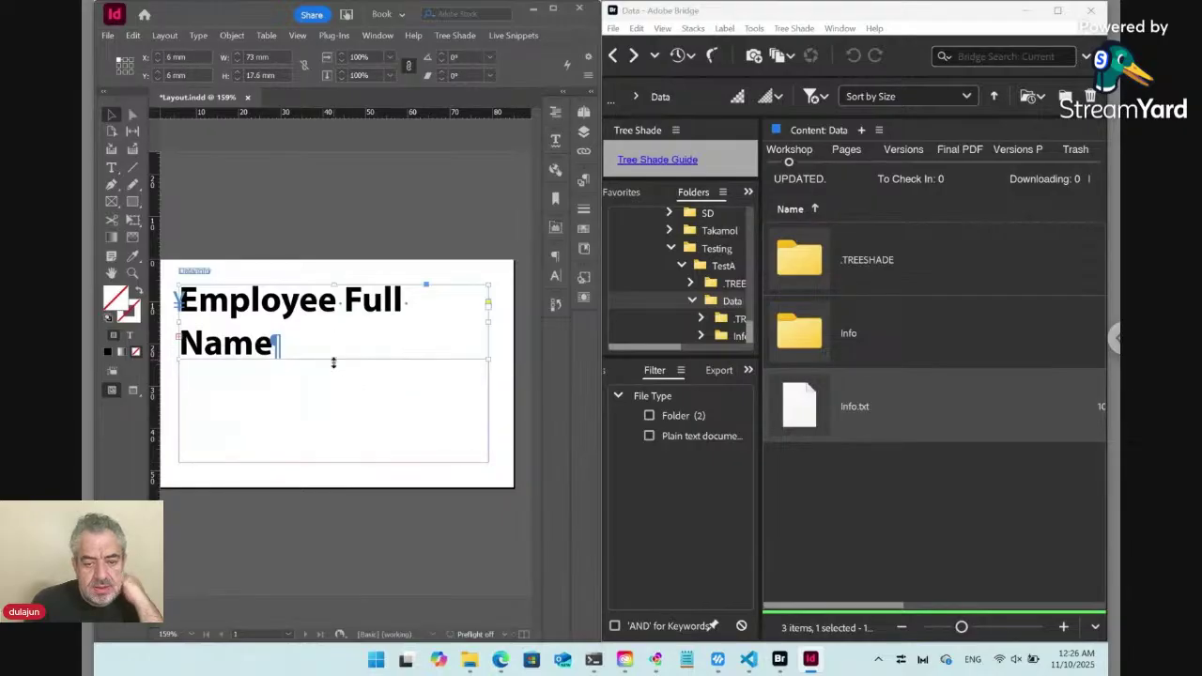
double_click(303, 320)
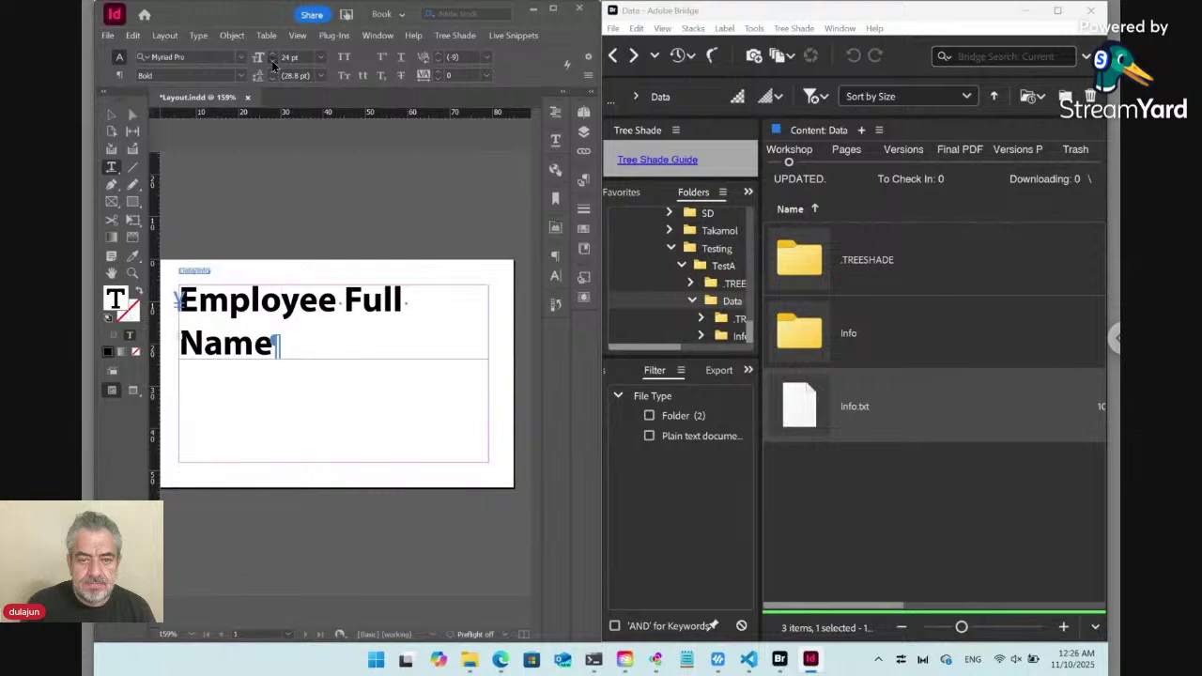
click(272, 60)
click(271, 60)
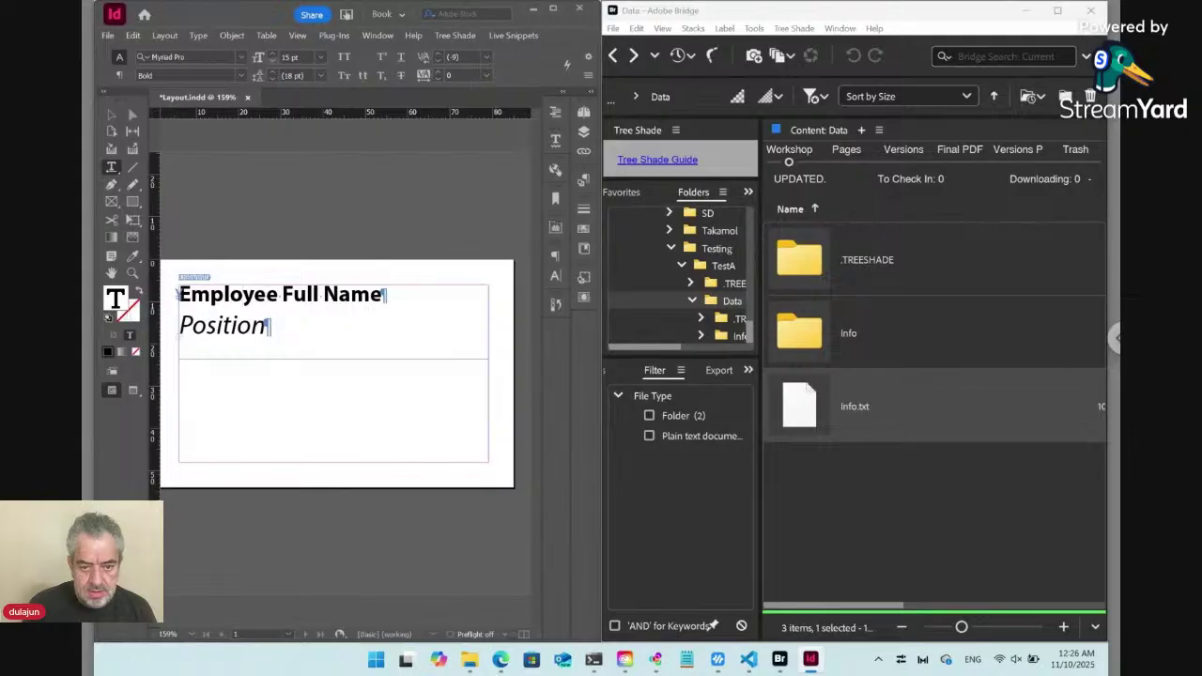
click(111, 113)
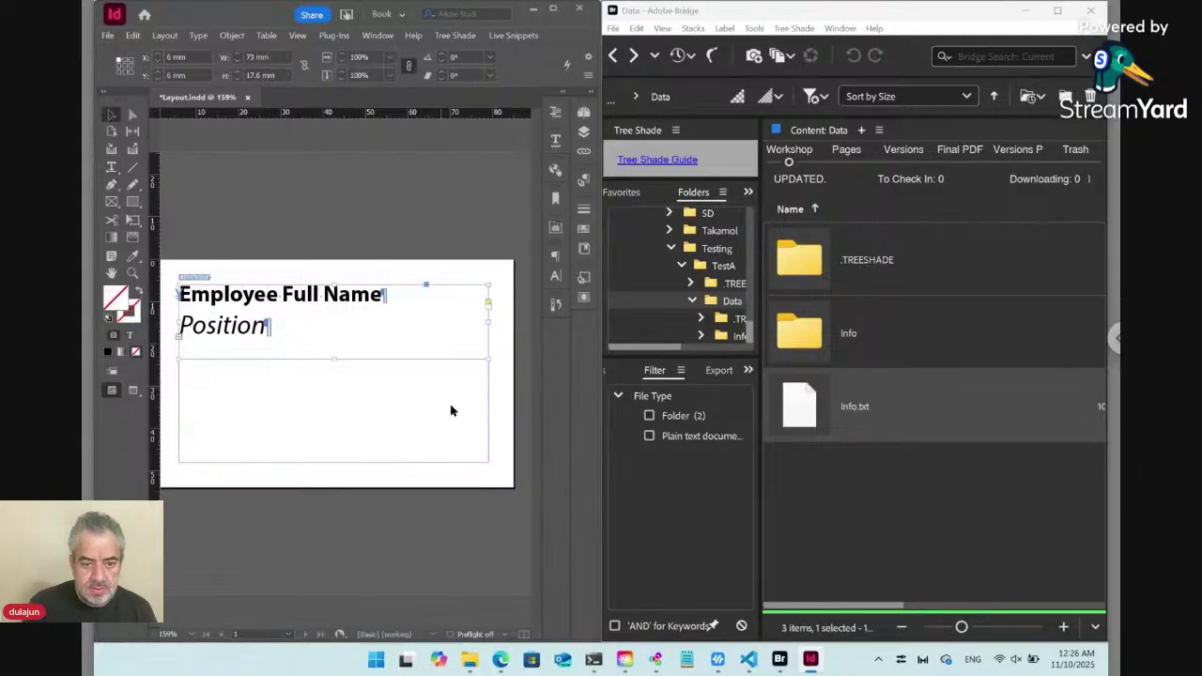
drag(334, 359, 335, 347)
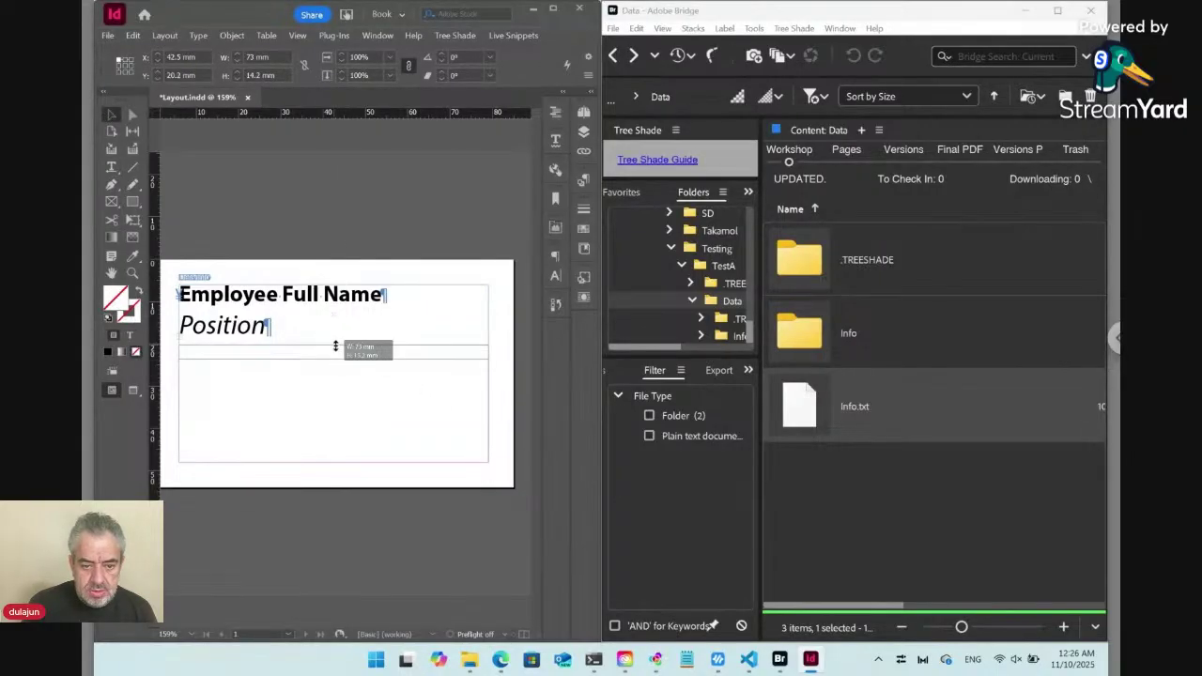
Thread the overset Mobile and Email lines into a new 49.9 mm-wide lower-right frame.
click(181, 322)
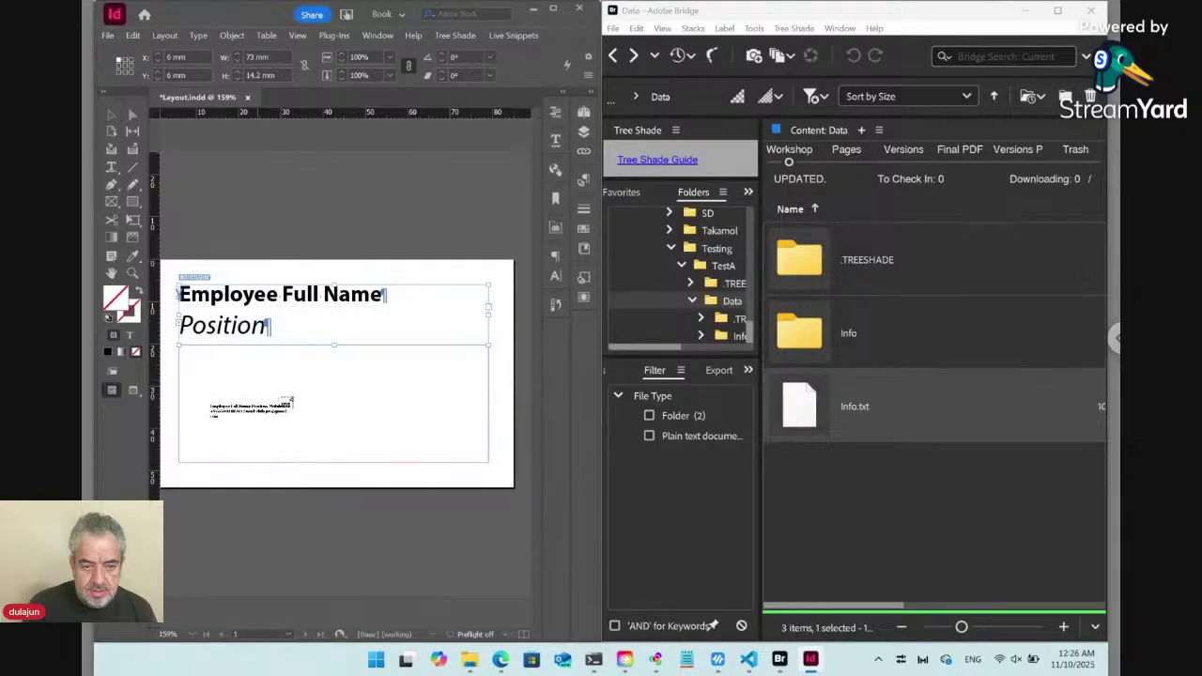
drag(487, 368, 310, 462)
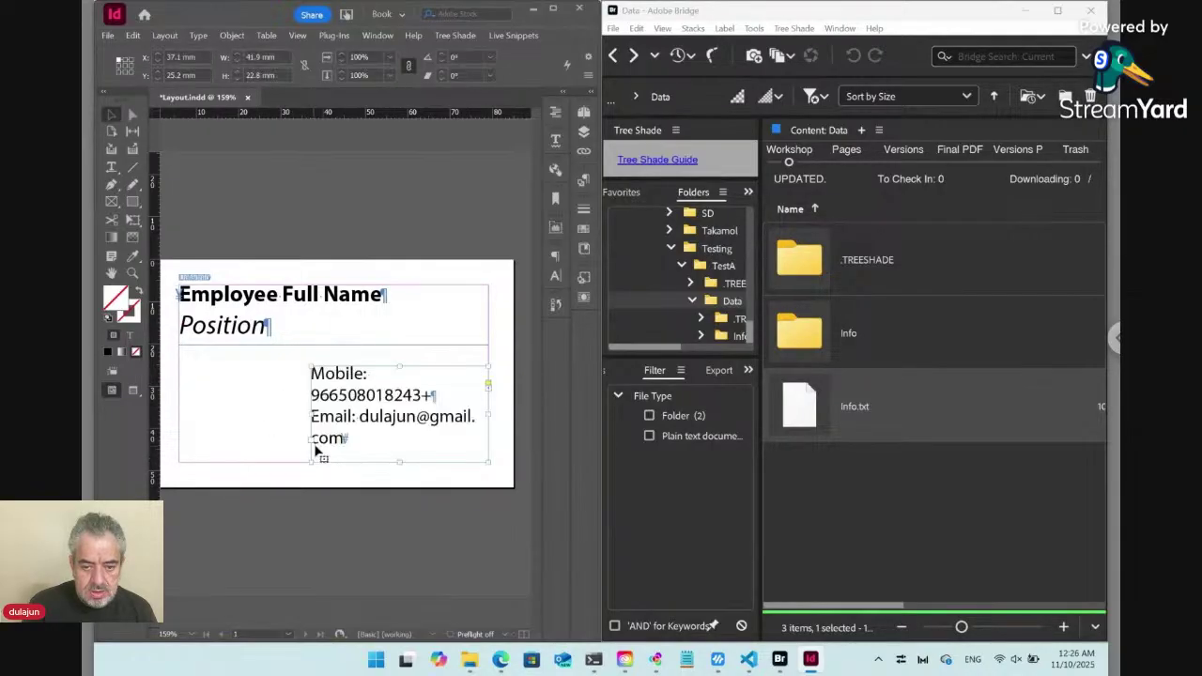
drag(311, 417, 277, 416)
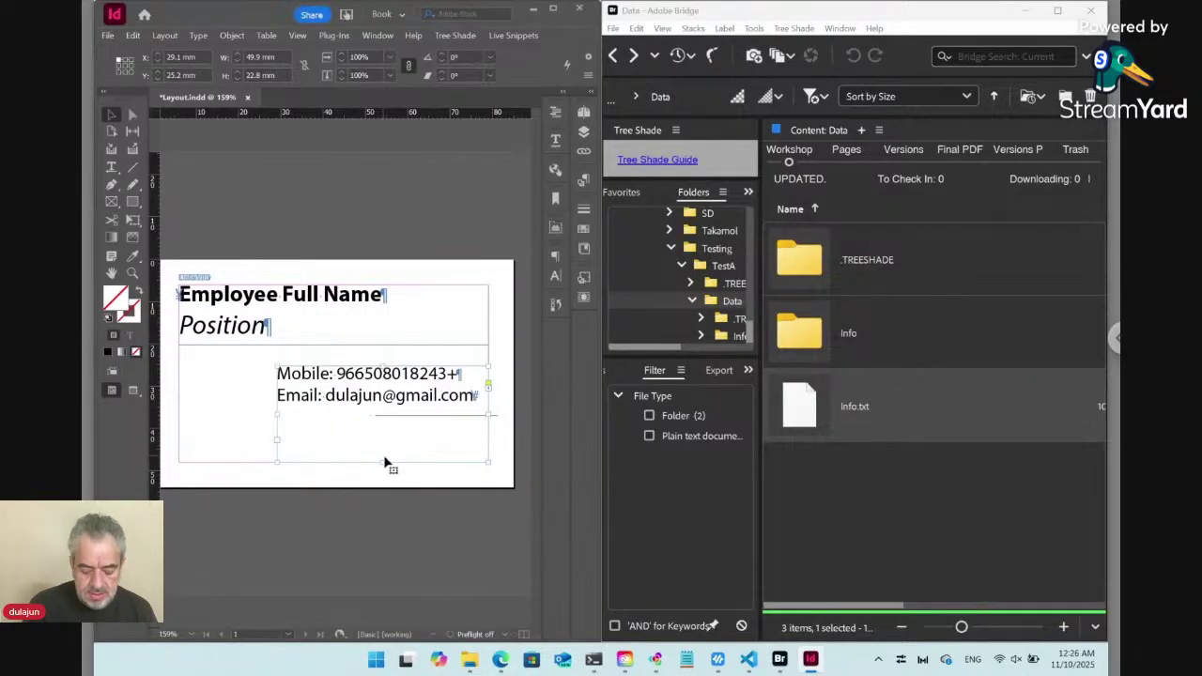
key(ctrl+b)
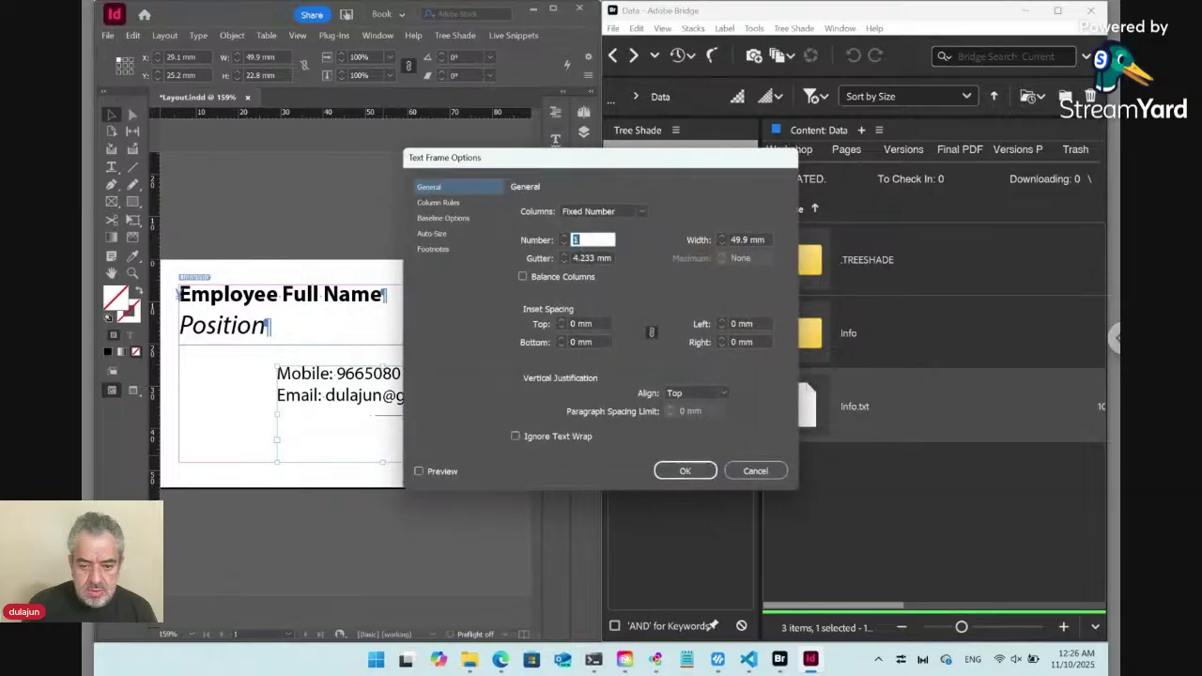
Set the contact frame's vertical justification to Bottom, then deselect everything.
click(699, 393)
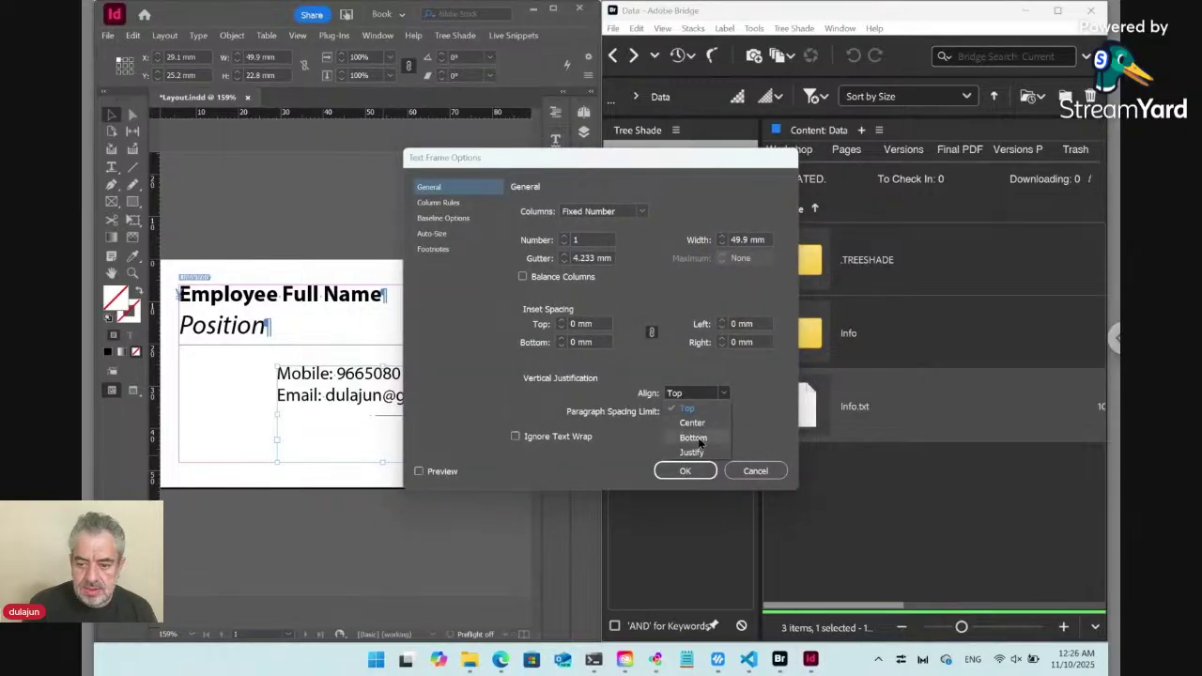
click(695, 439)
click(688, 470)
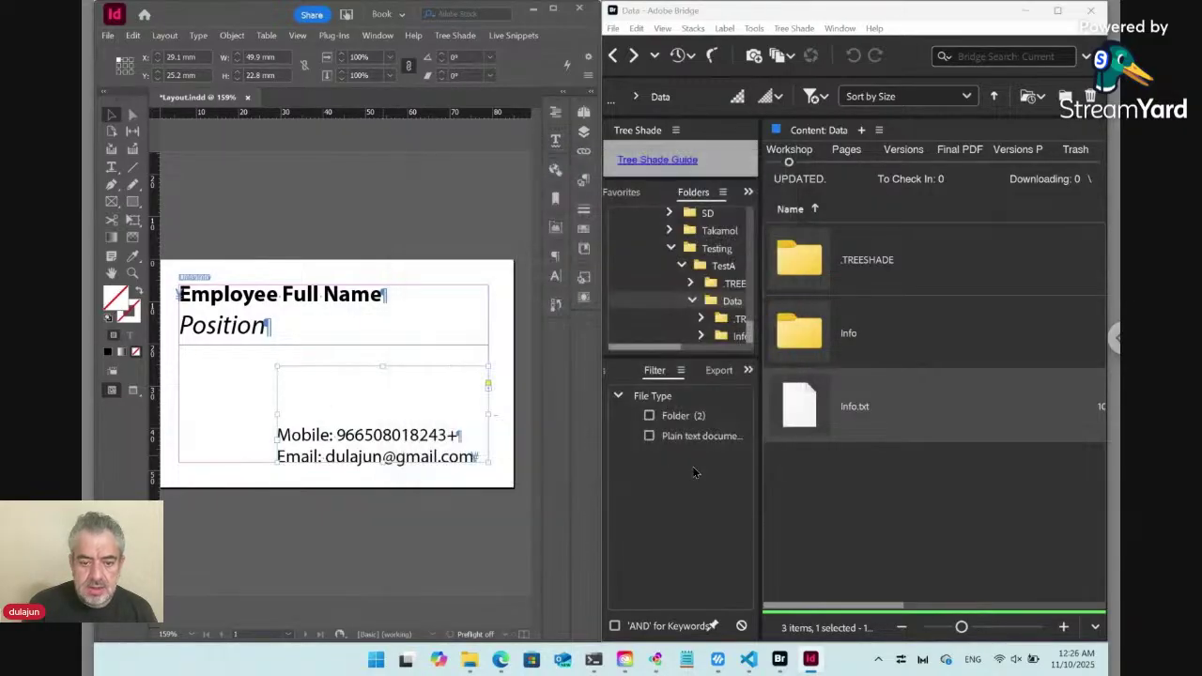
click(374, 329)
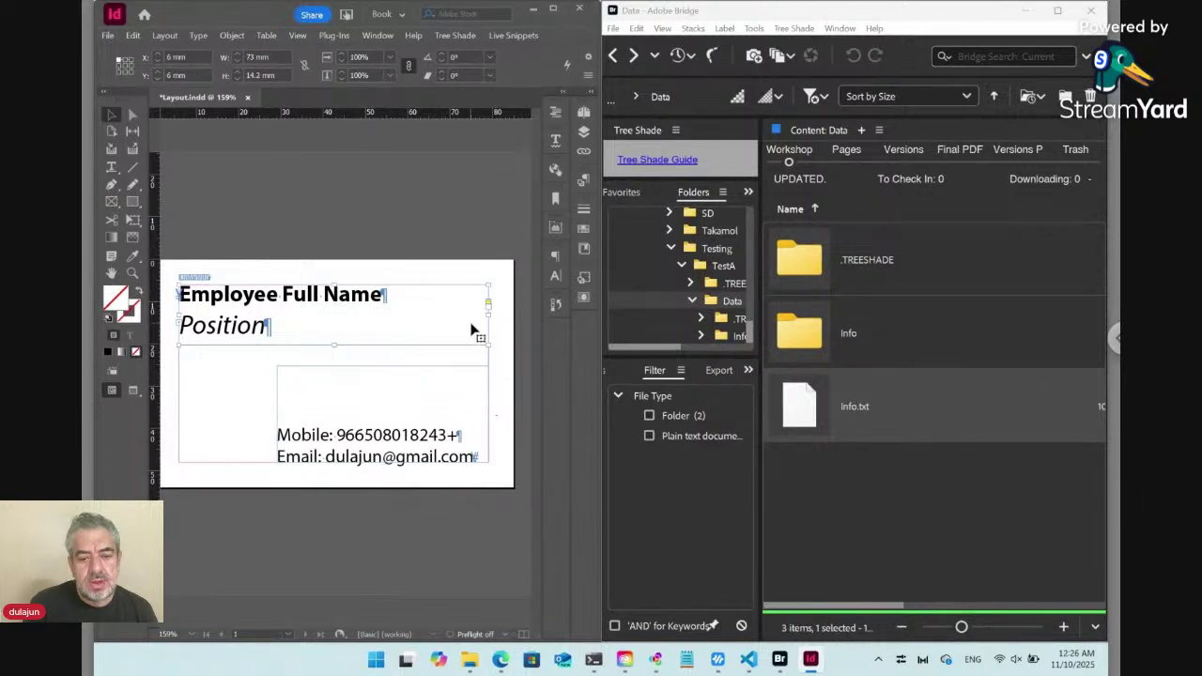
click(249, 385)
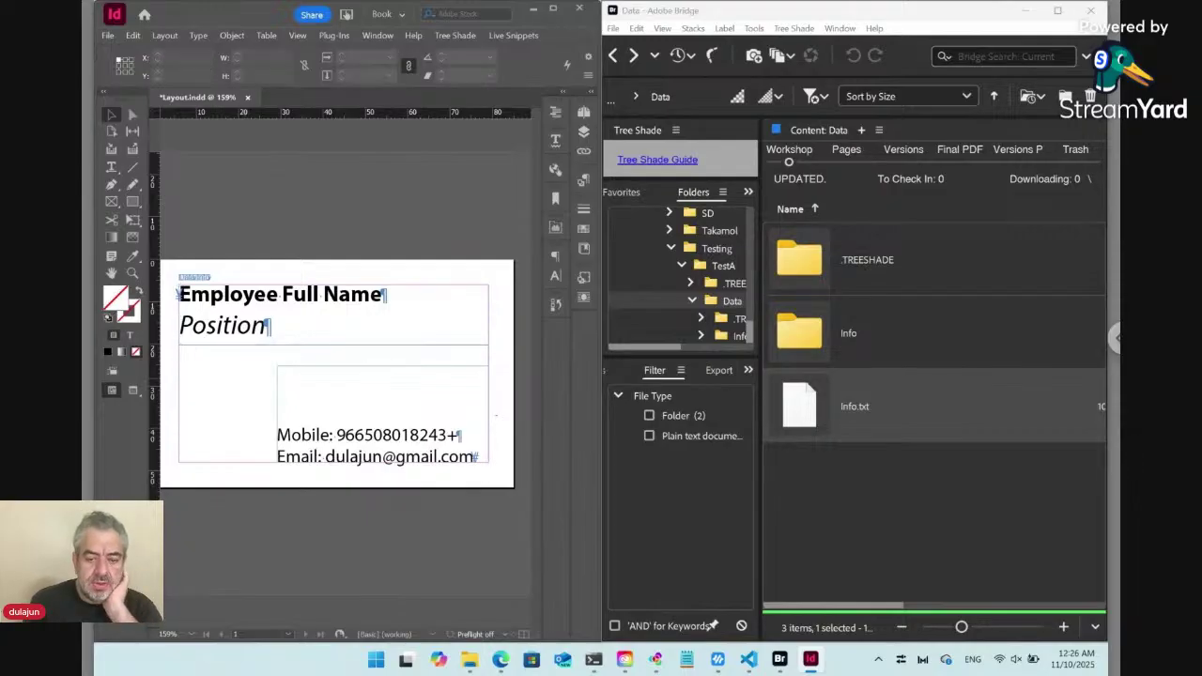
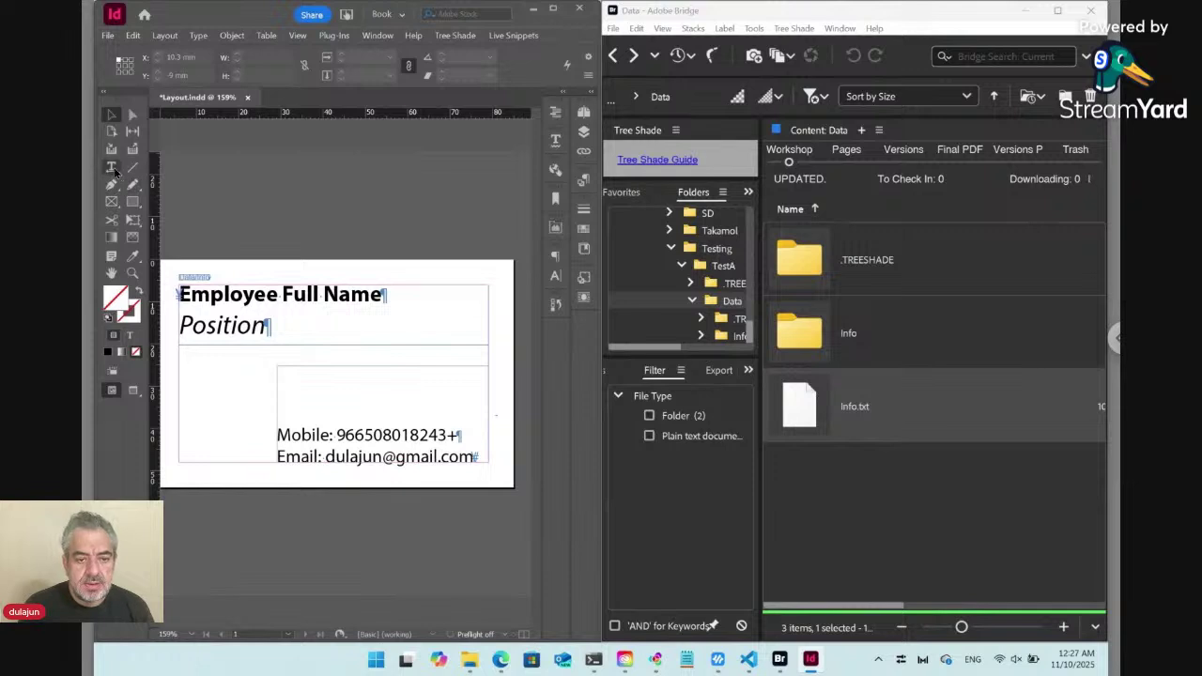
Draw a small text frame left of the contact lines and open the Glyphs panel.
click(111, 167)
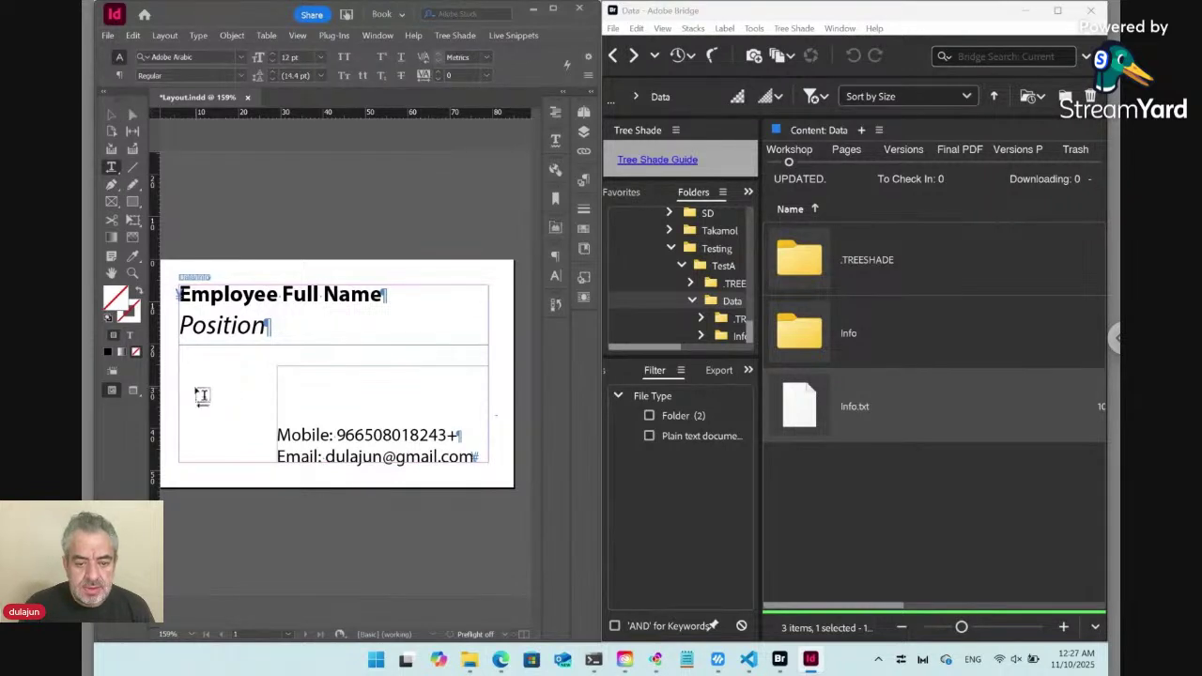
drag(192, 371, 275, 461)
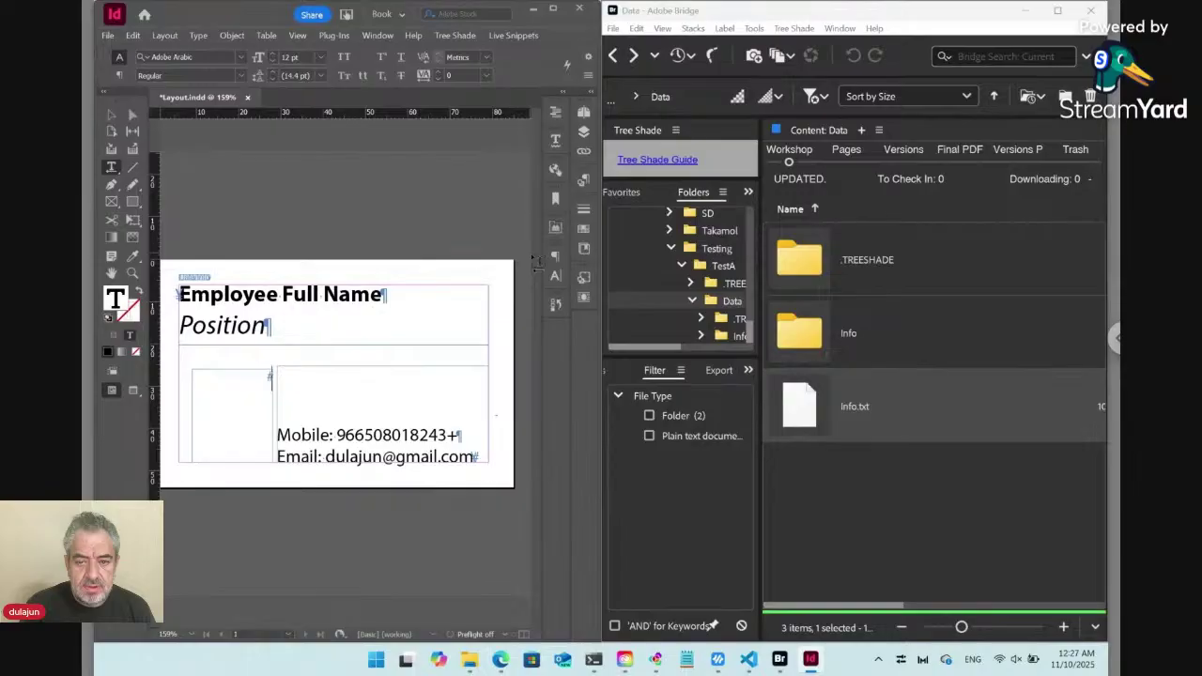
click(379, 36)
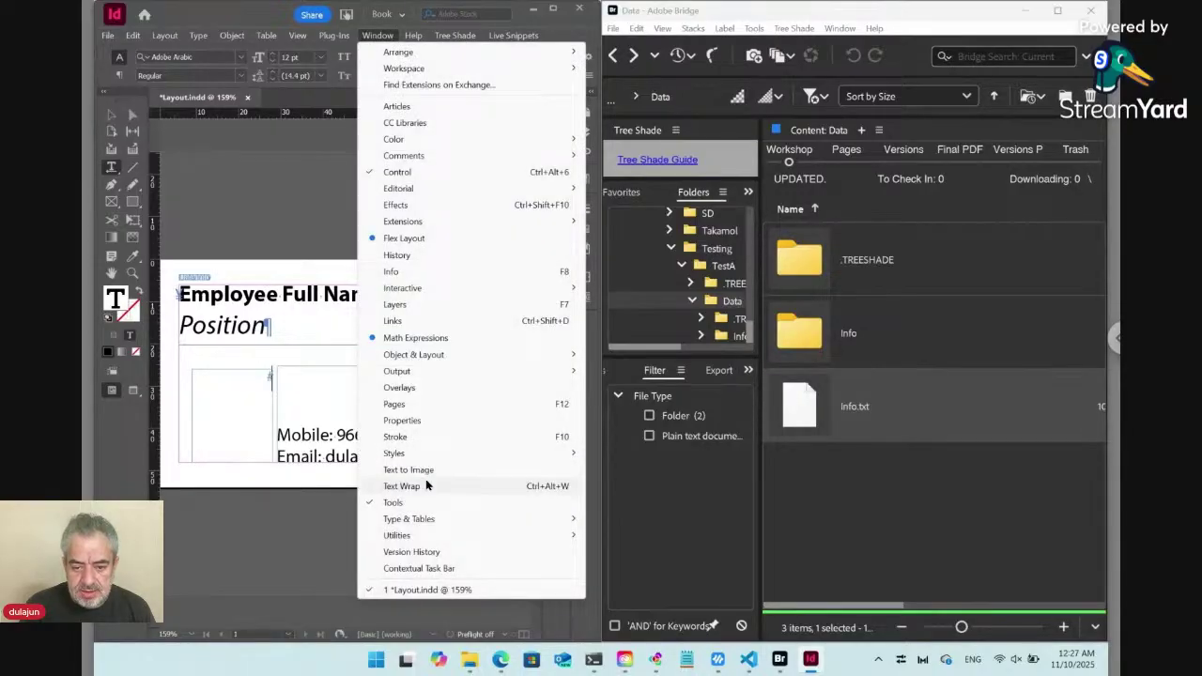
mouse_move(423, 522)
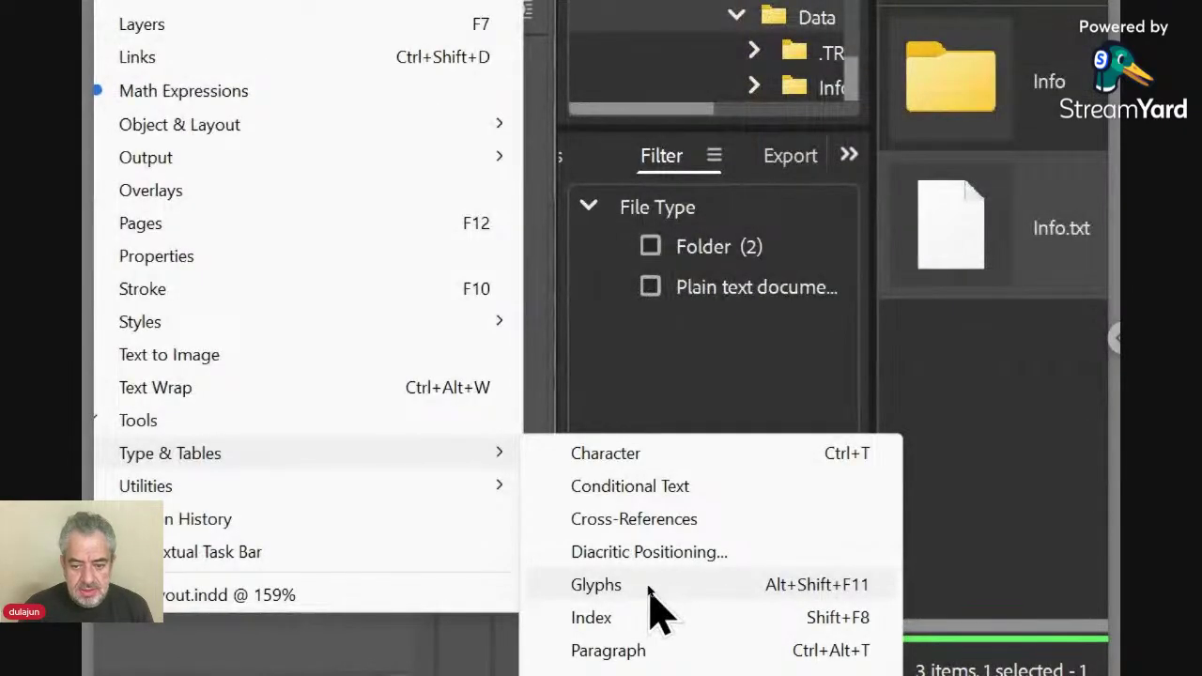
click(648, 585)
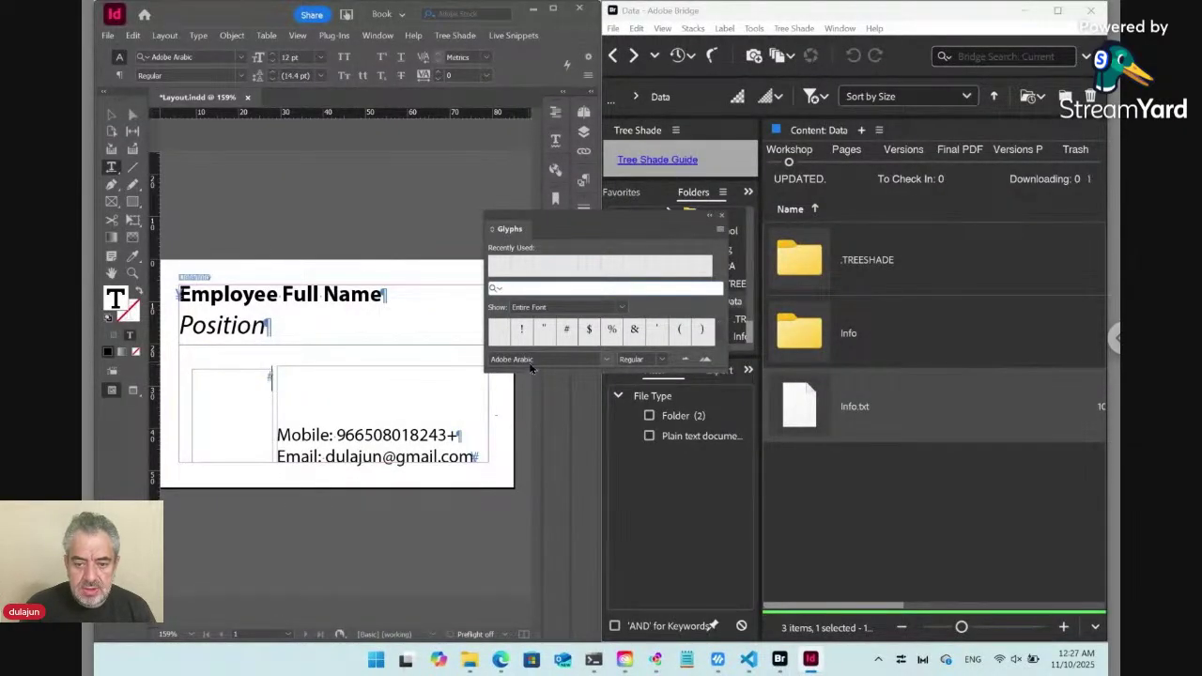
Switch the Glyphs panel font to Flaticon and enlarge the panel to show more icons.
click(531, 362)
drag(544, 360, 426, 340)
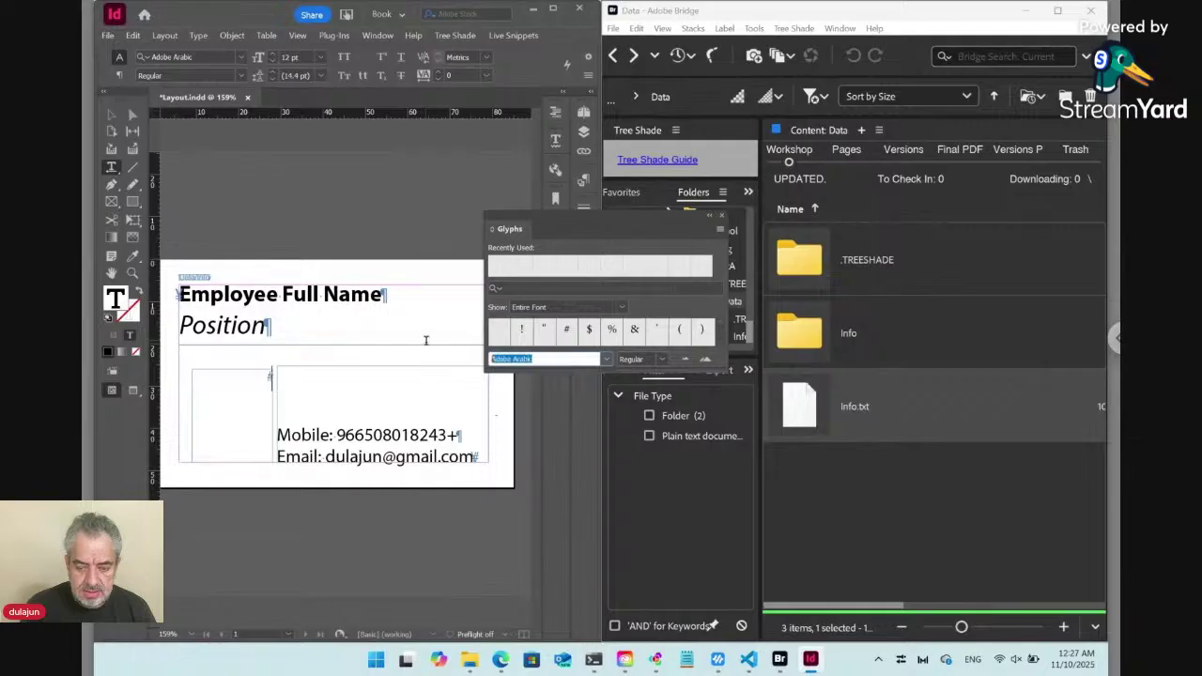
text(Flaticon)
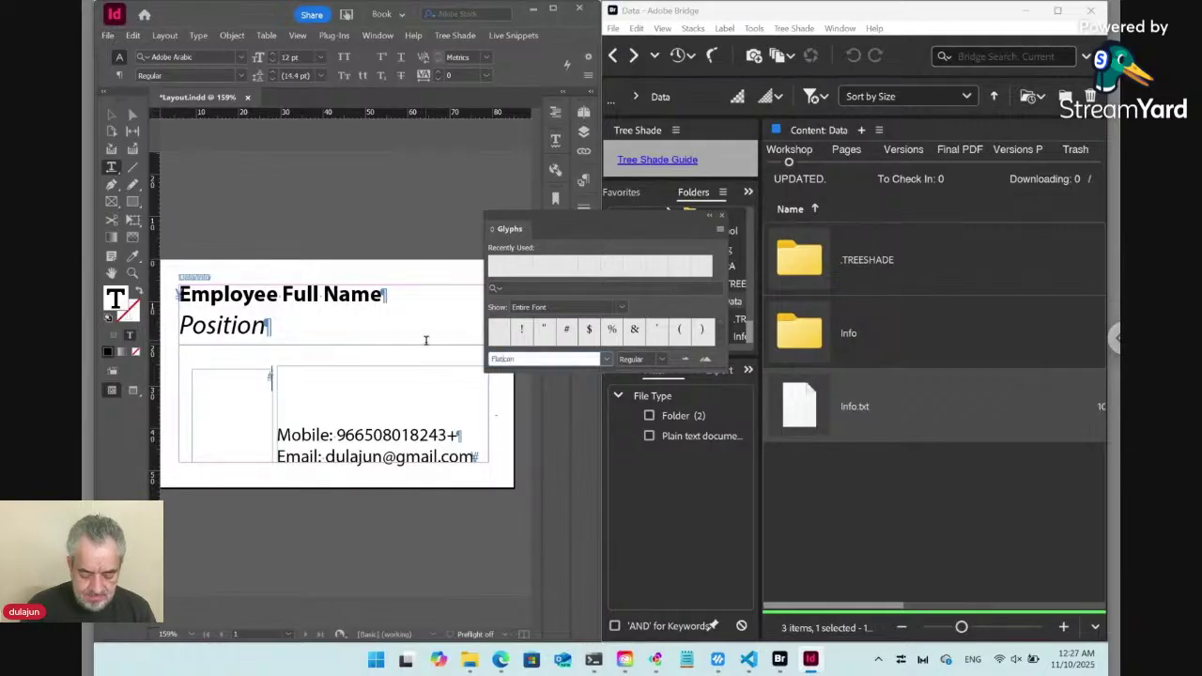
key(Return)
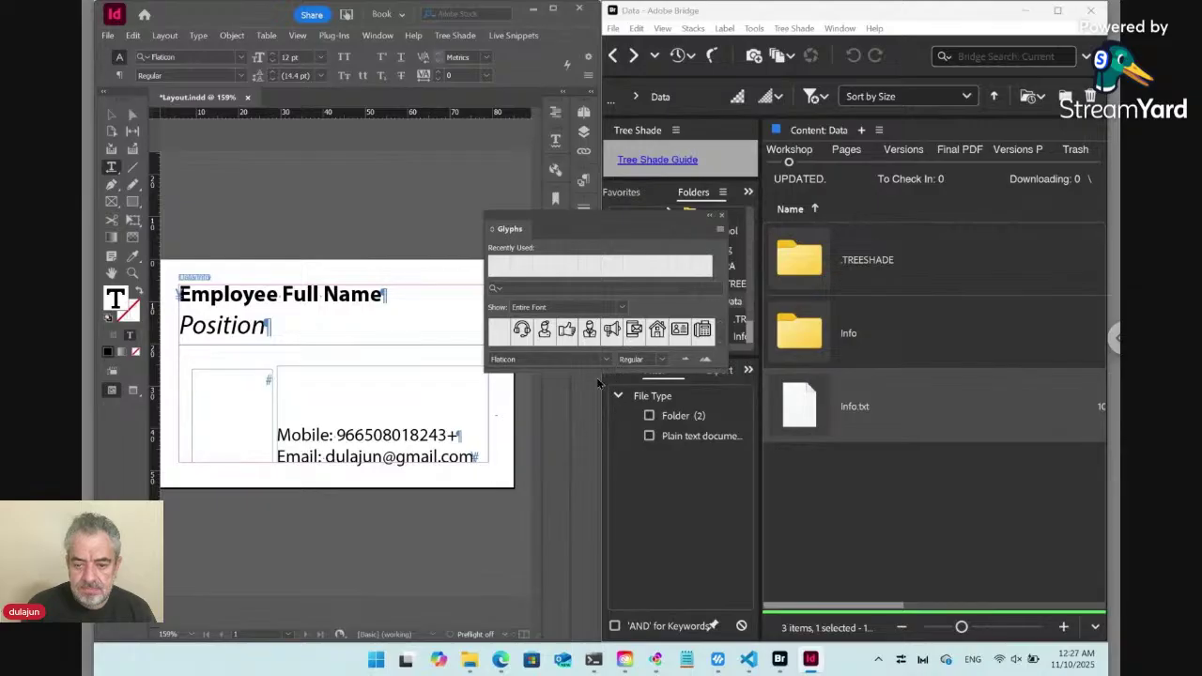
drag(599, 371, 589, 505)
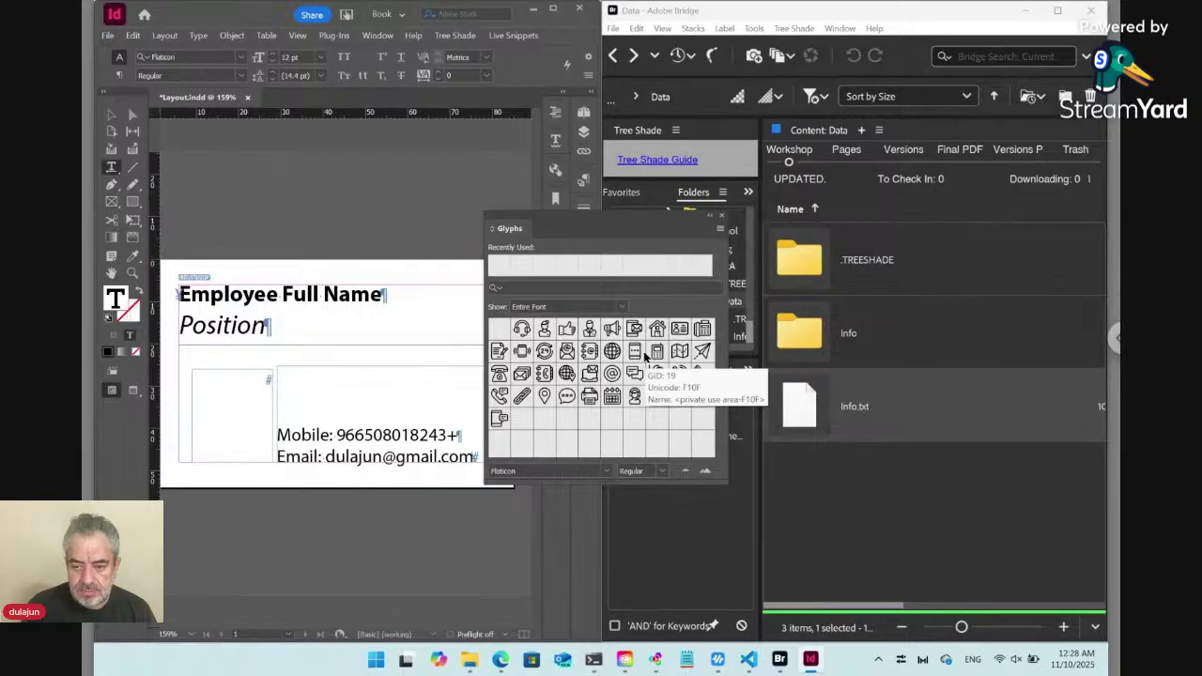
Insert the phone icon and, on the line below, the envelope icon into the new frame.
double_click(522, 352)
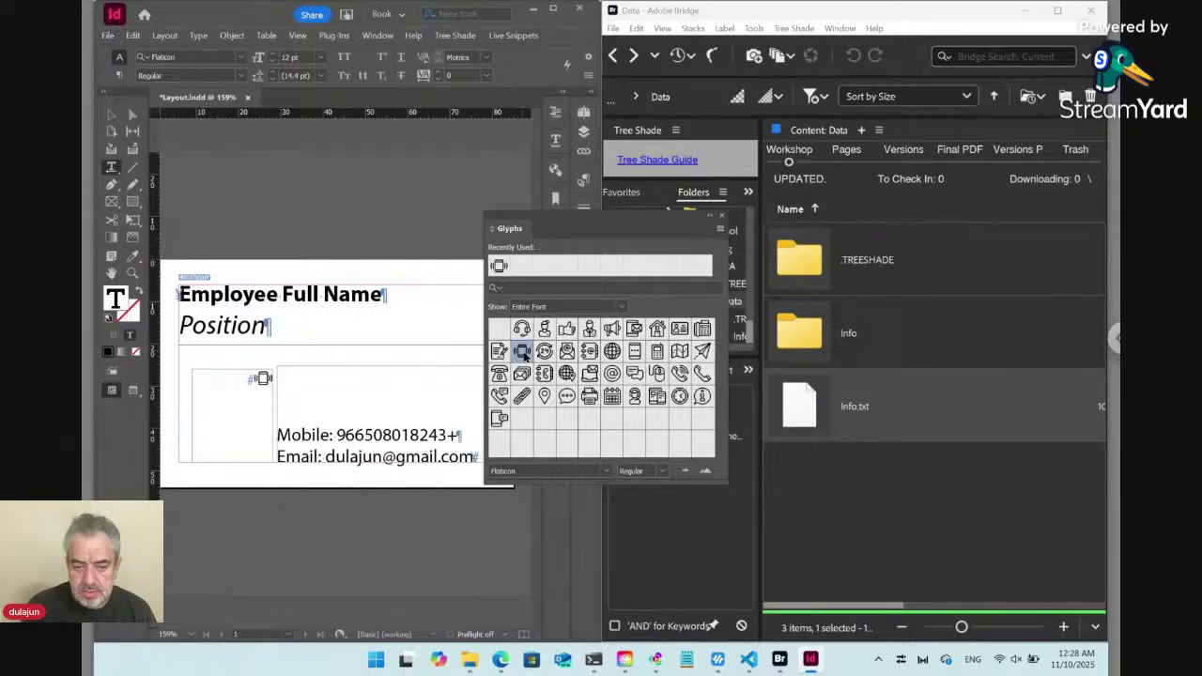
key(Return)
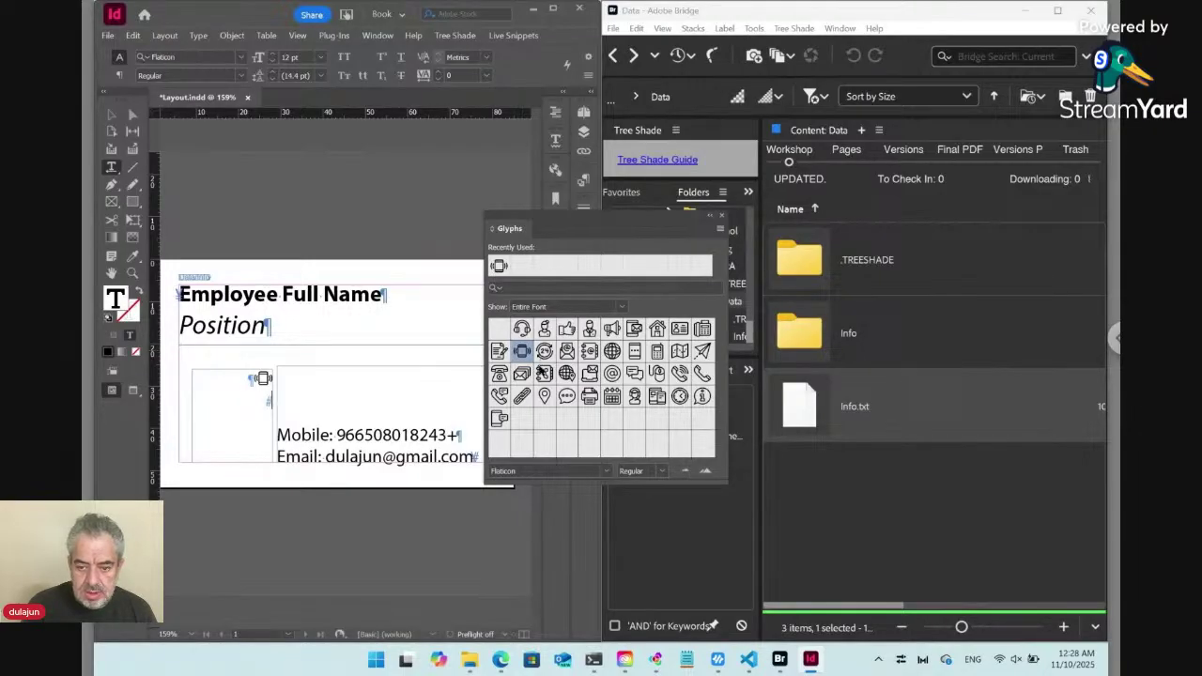
double_click(523, 374)
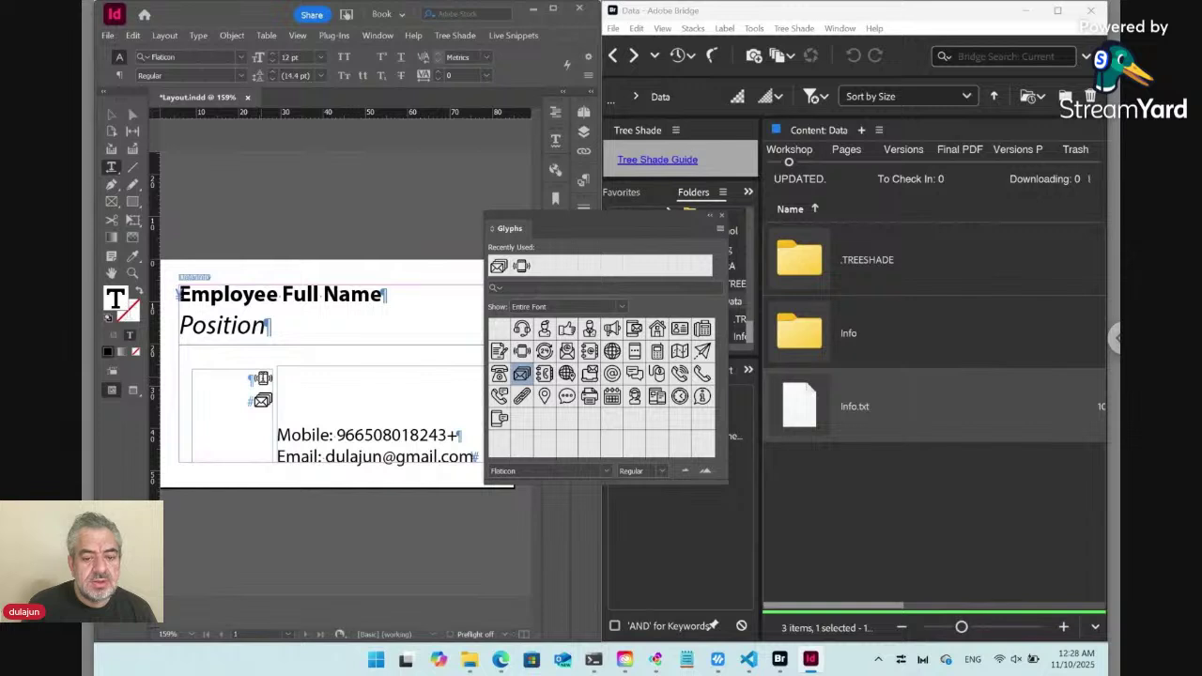
drag(251, 379, 274, 380)
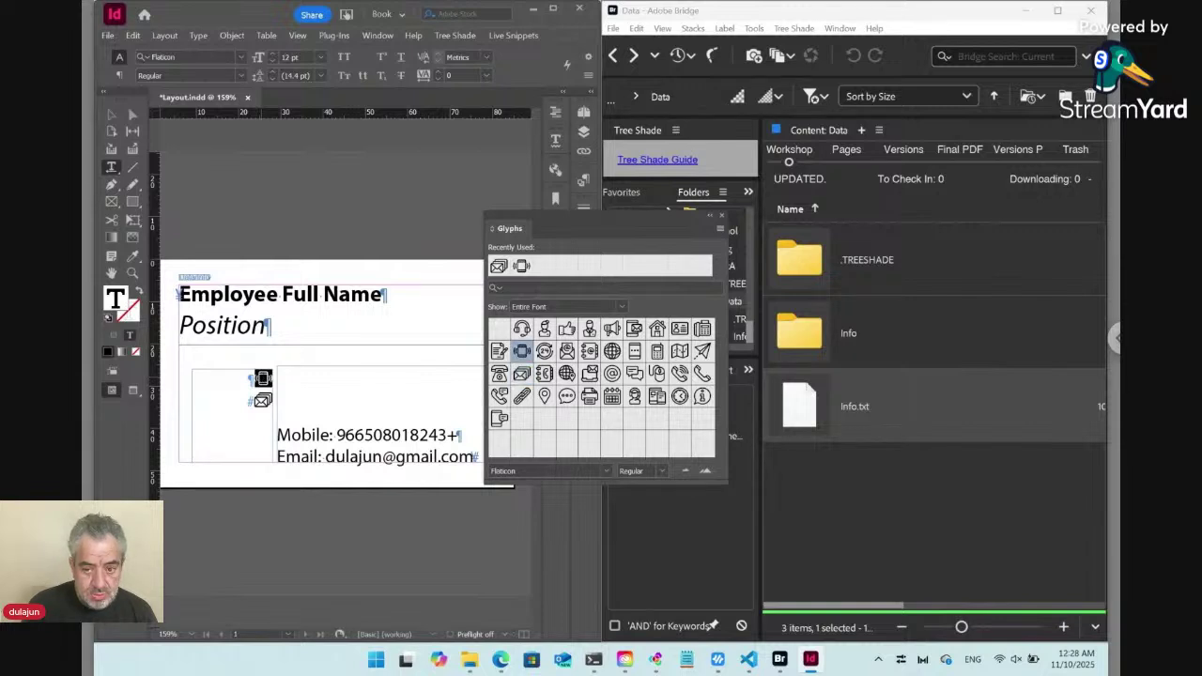
Add a 'Mobile:Replace:' rule ending with the pasted phone icon to the Info.txt Tree Shade settings.
click(810, 411)
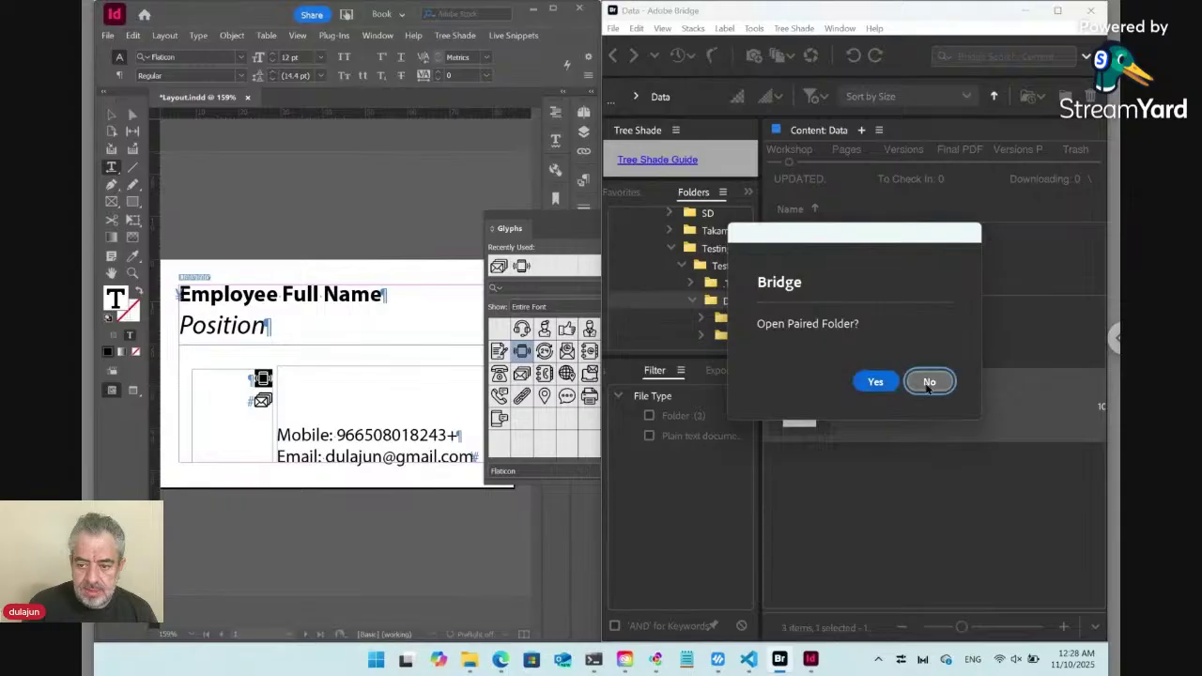
click(929, 381)
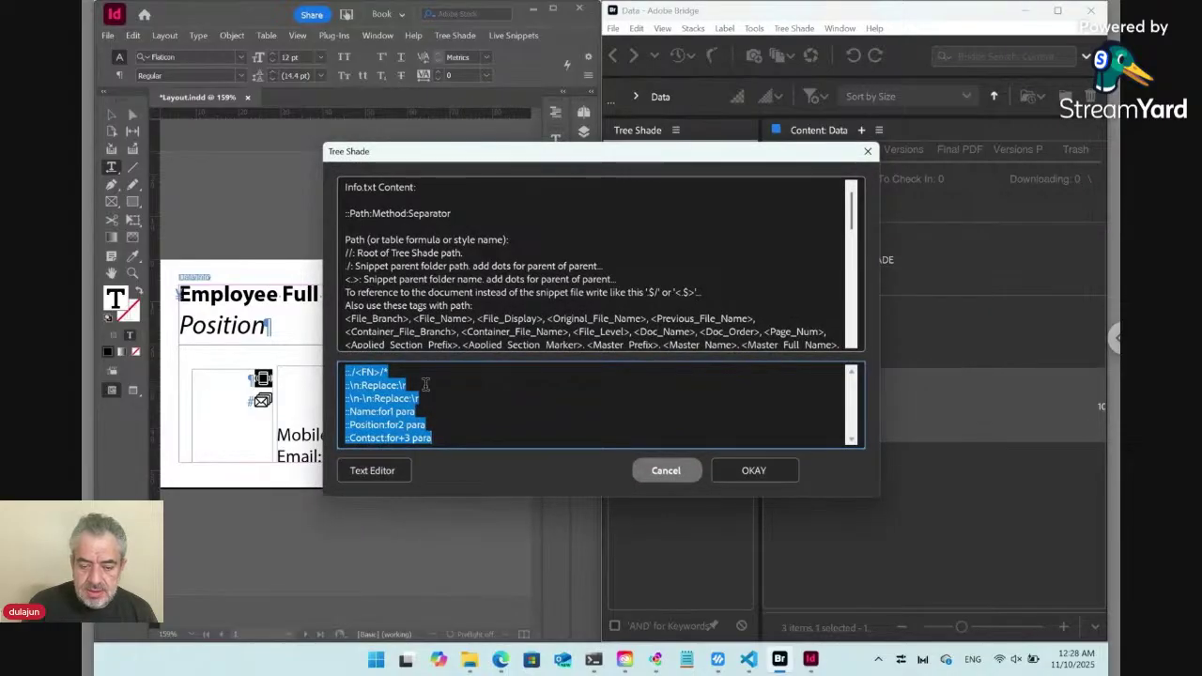
click(406, 373)
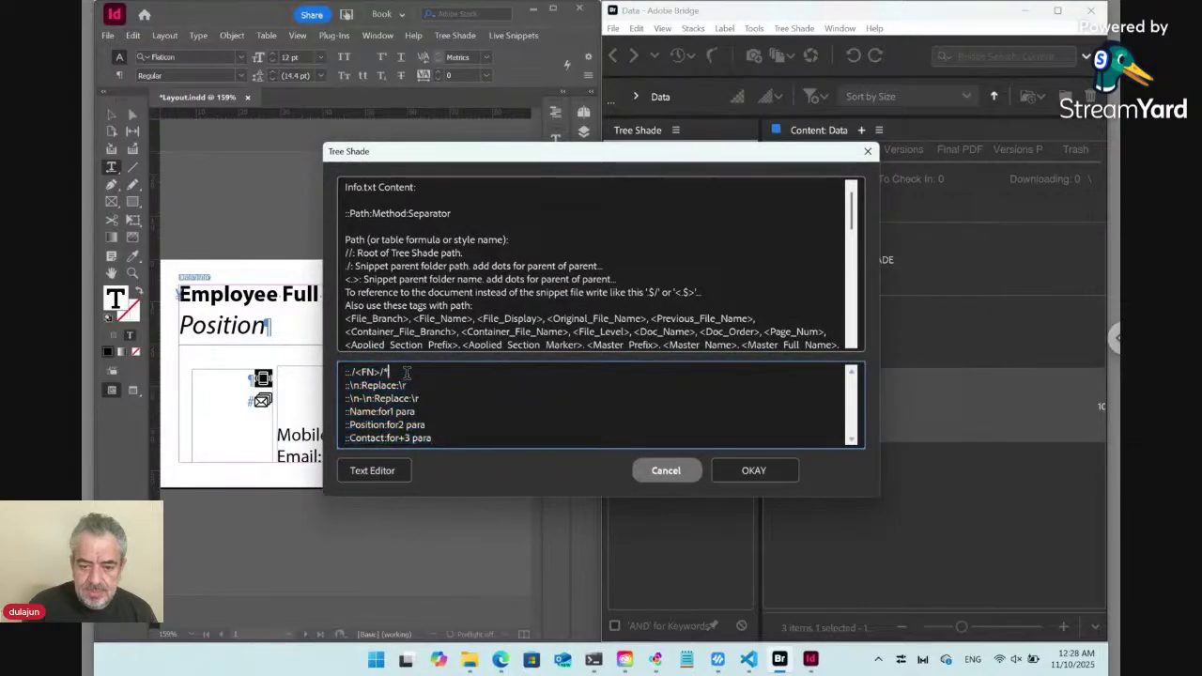
key(Return)
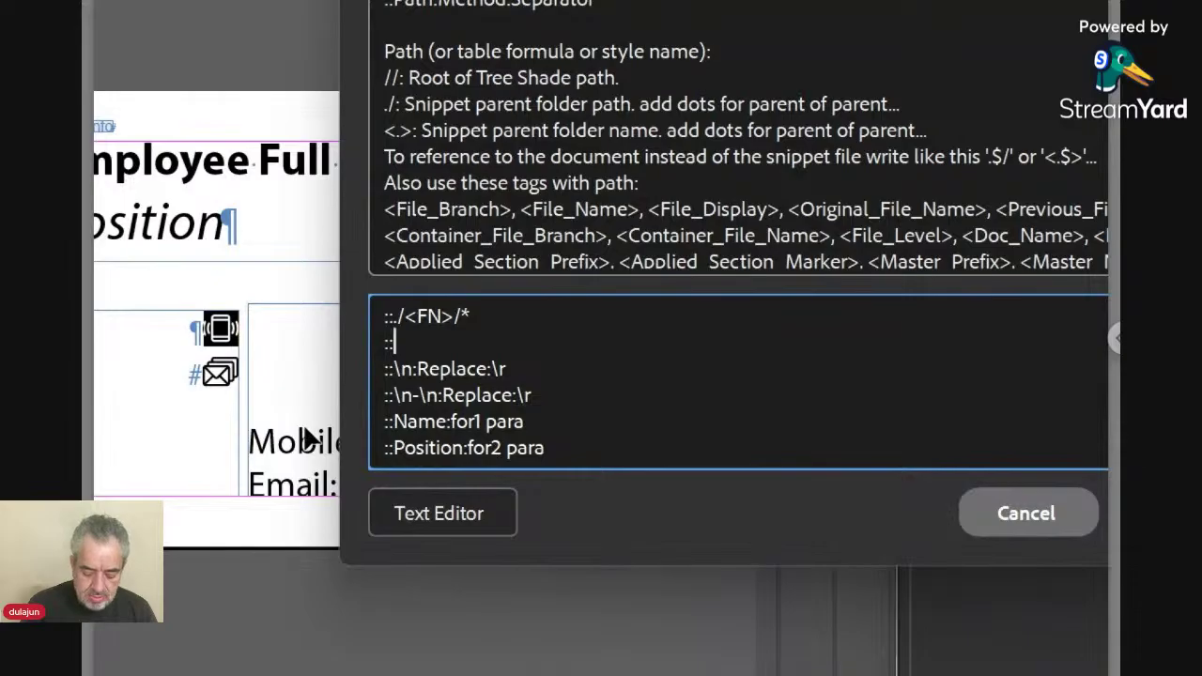
text(Mobile)
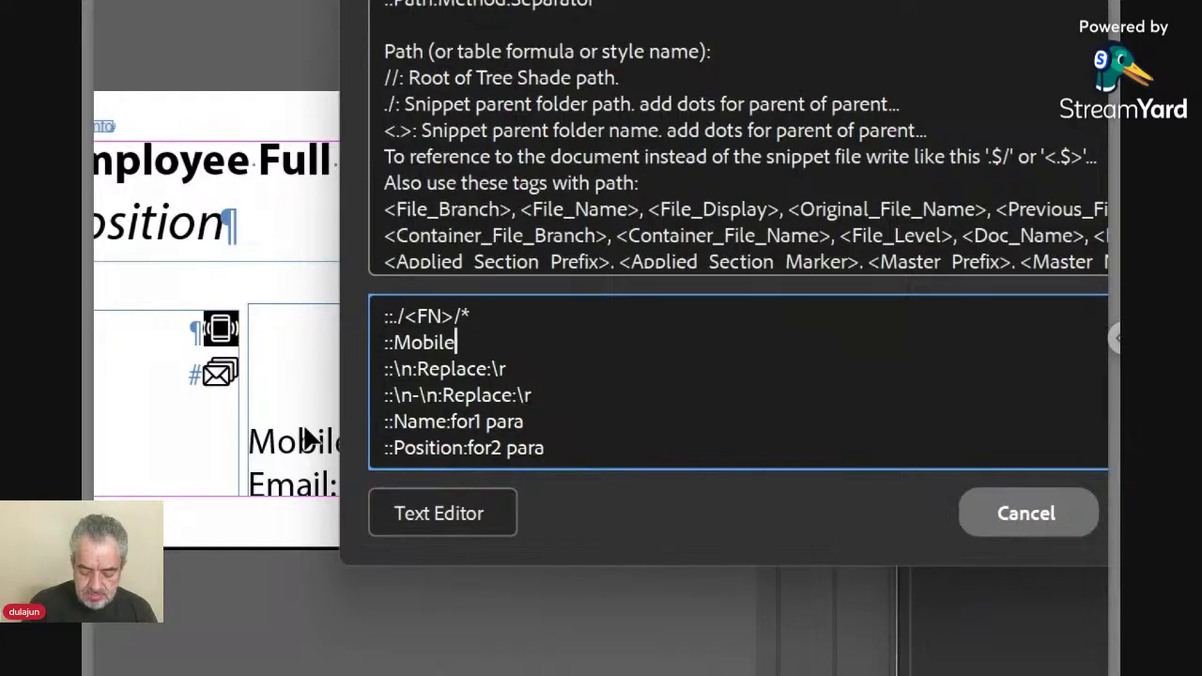
text(:)
text(R)
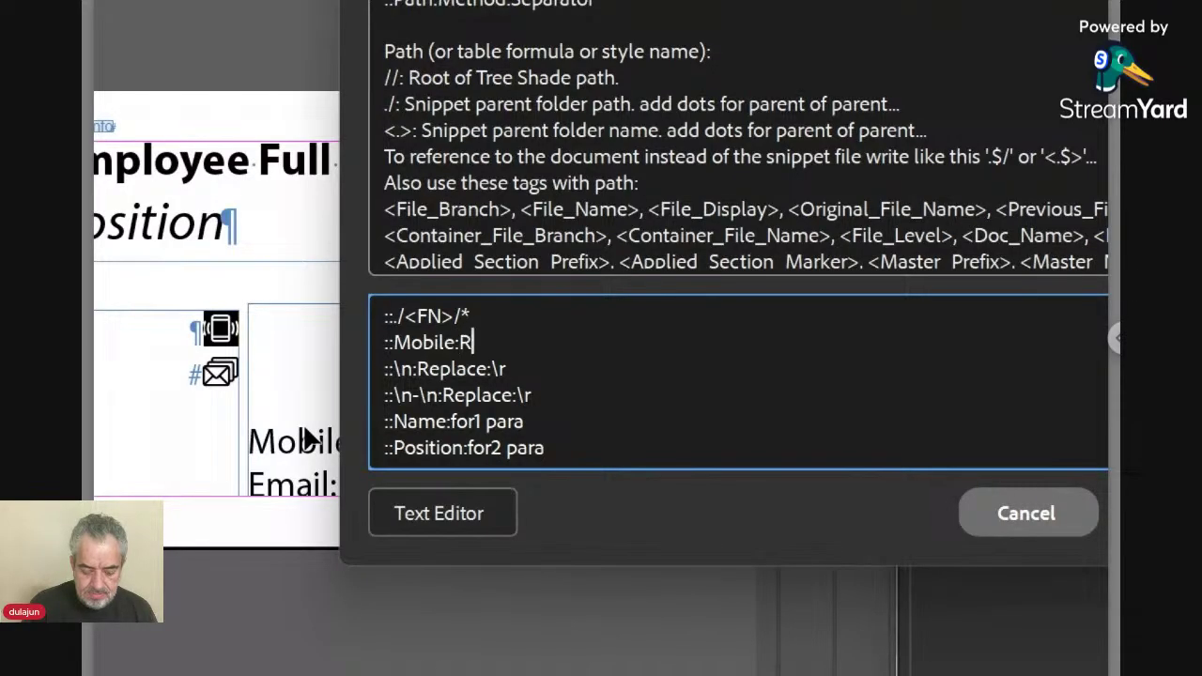
text(eplace:)
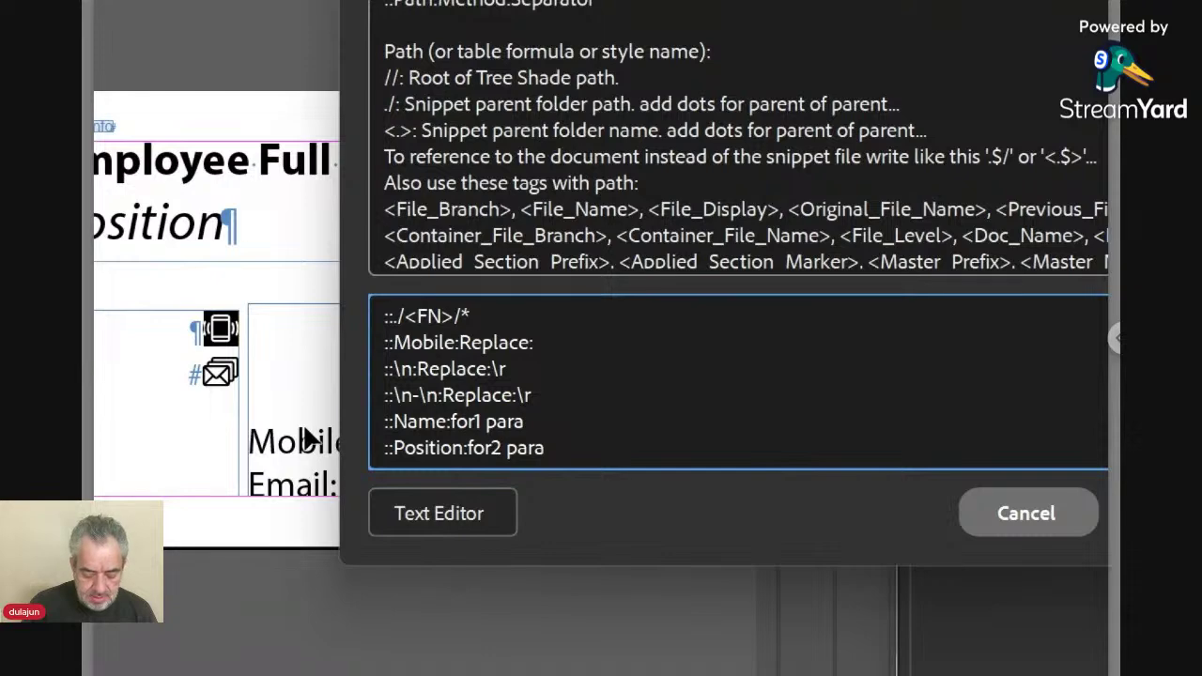
key(ctrl+v)
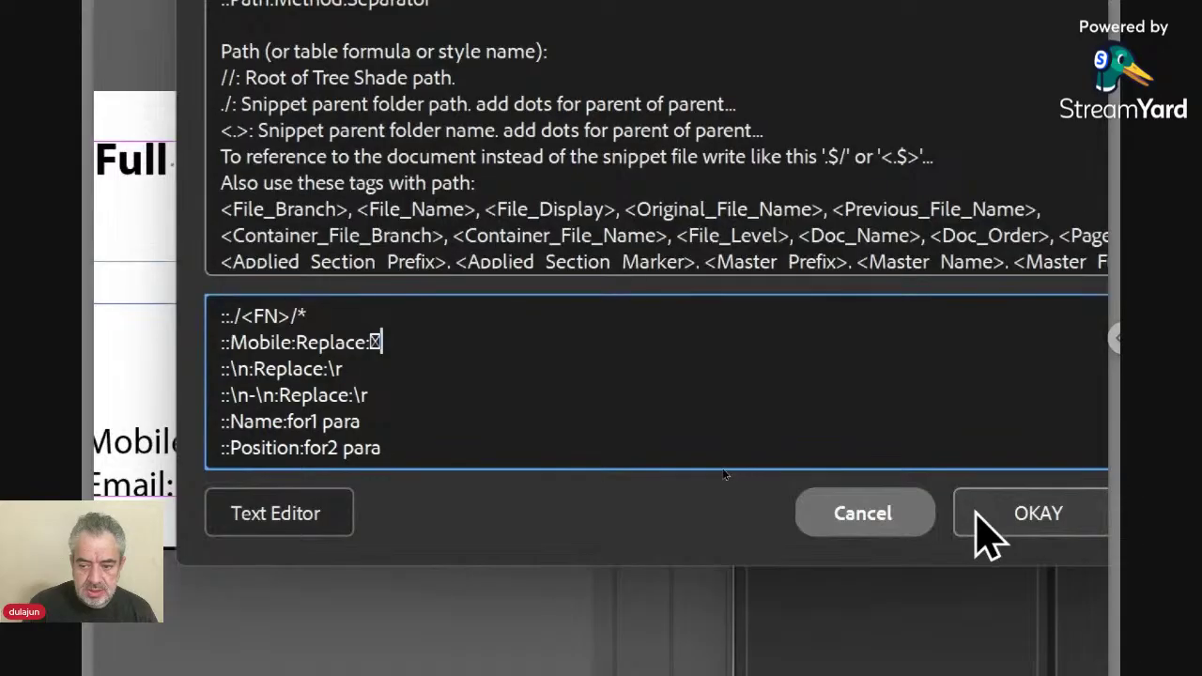
click(1095, 529)
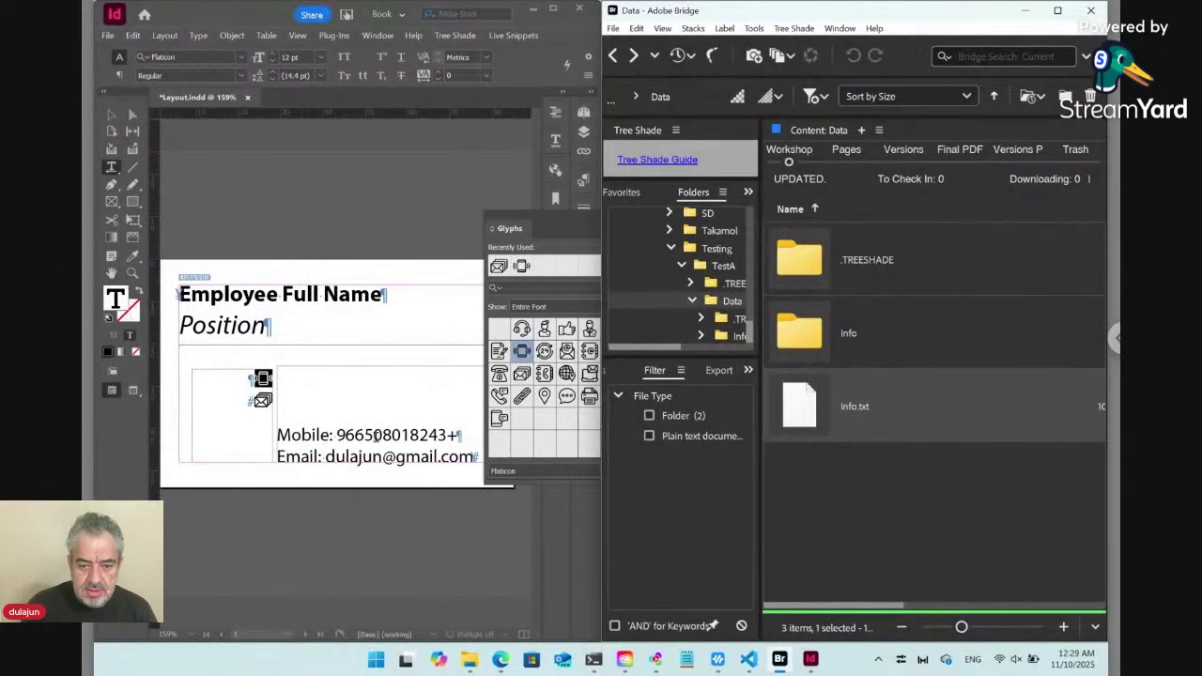
Update the mobile line's live snippet so it shows the phone icon, then move the Glyphs panel aside.
click(375, 436)
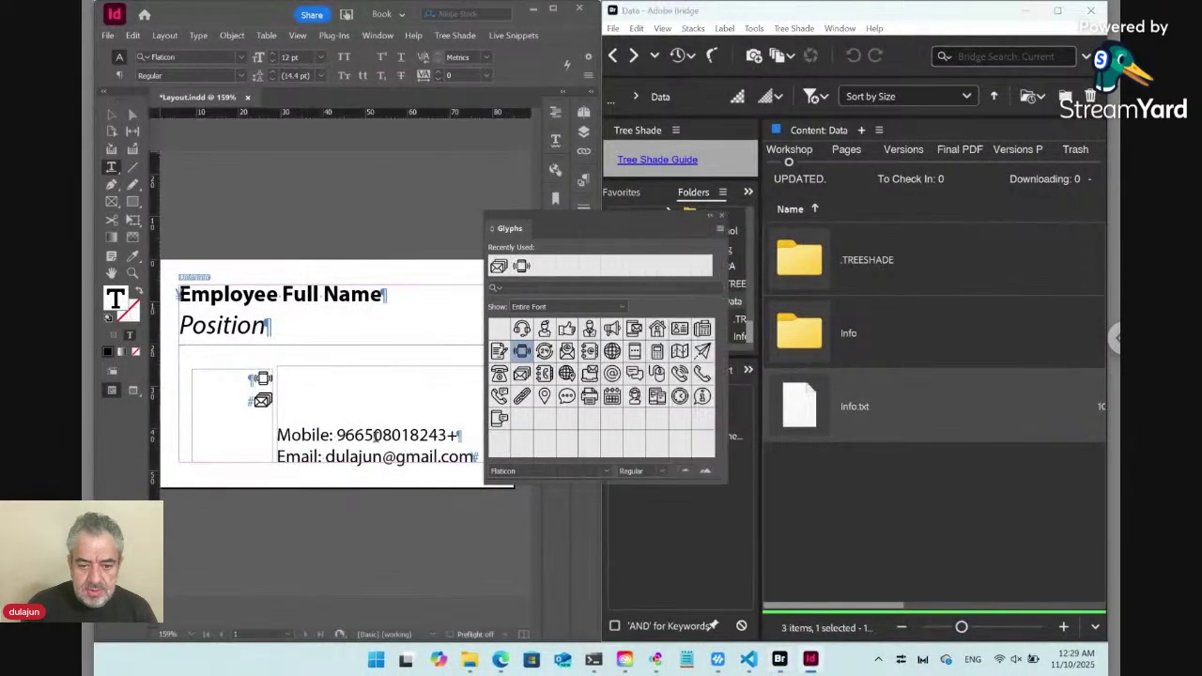
click(512, 36)
mouse_move(550, 123)
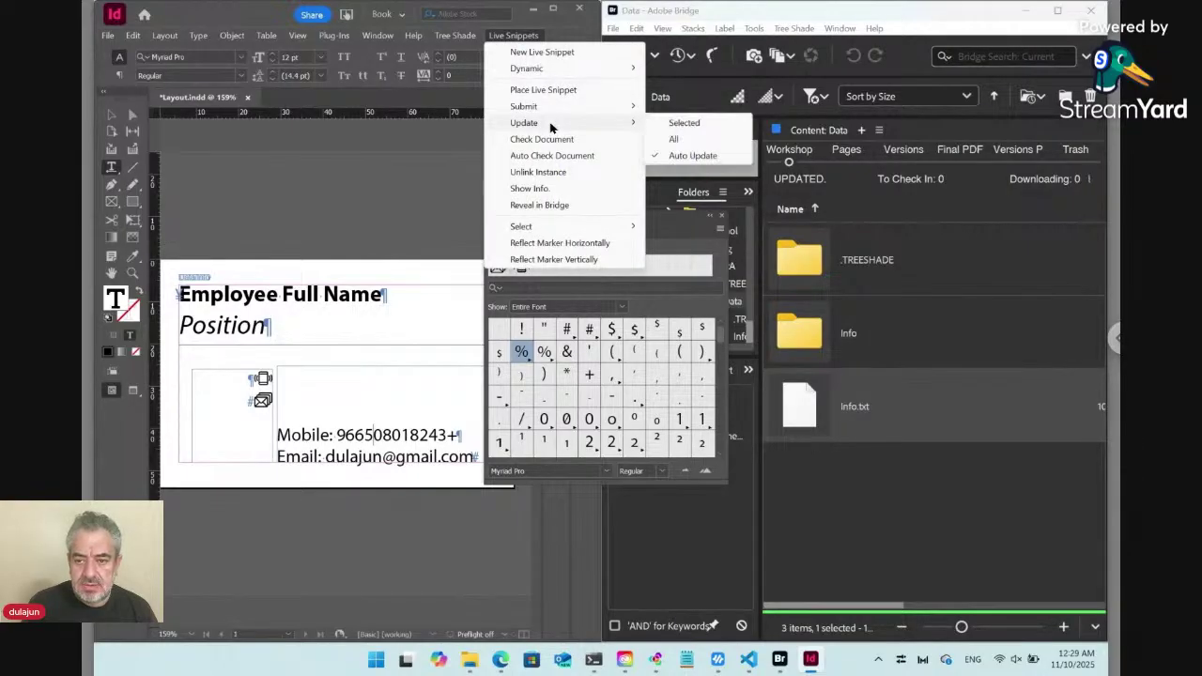
click(682, 123)
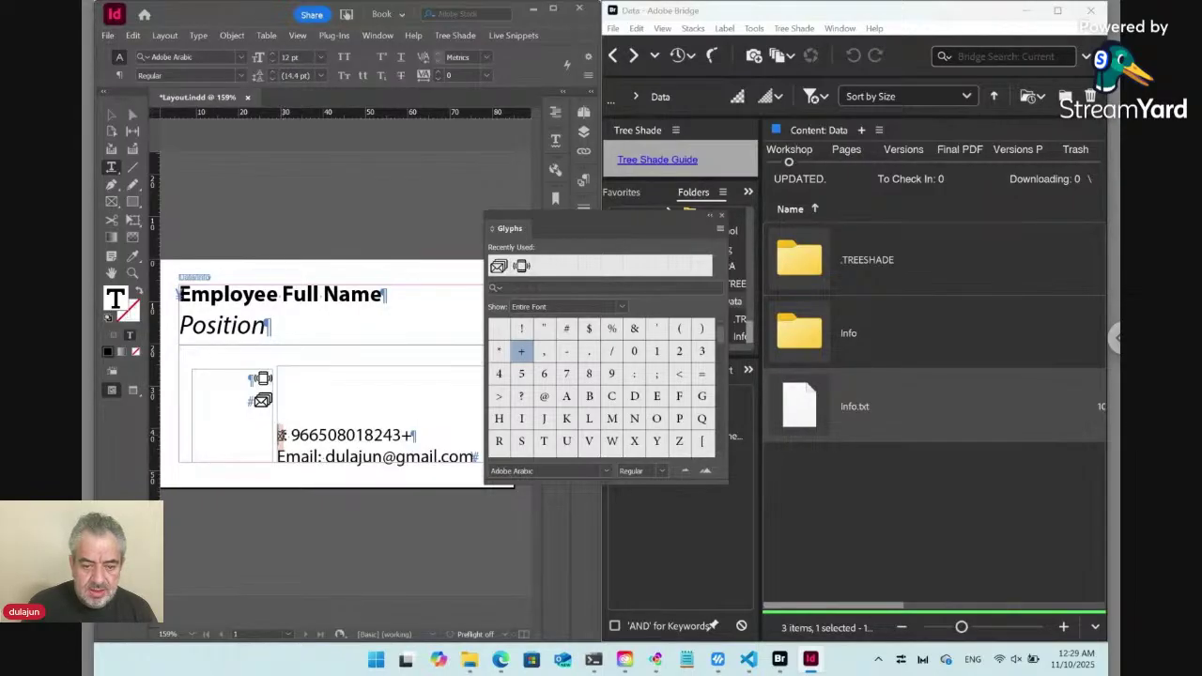
key(shift+Left)
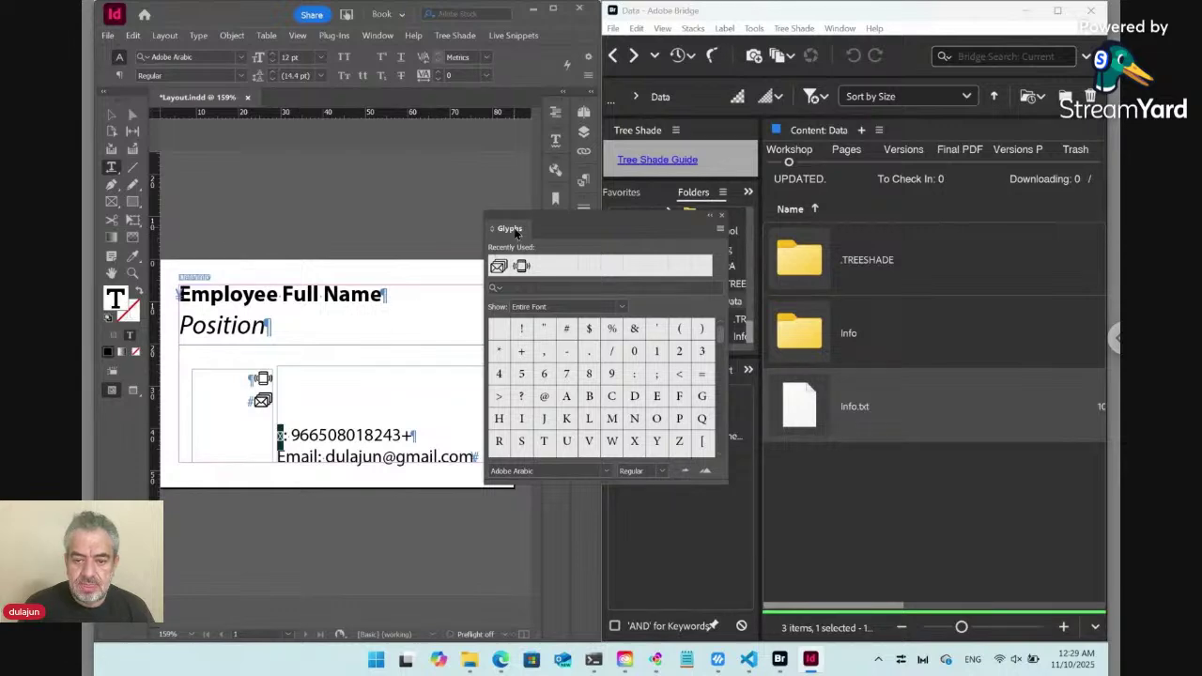
drag(515, 232, 585, 329)
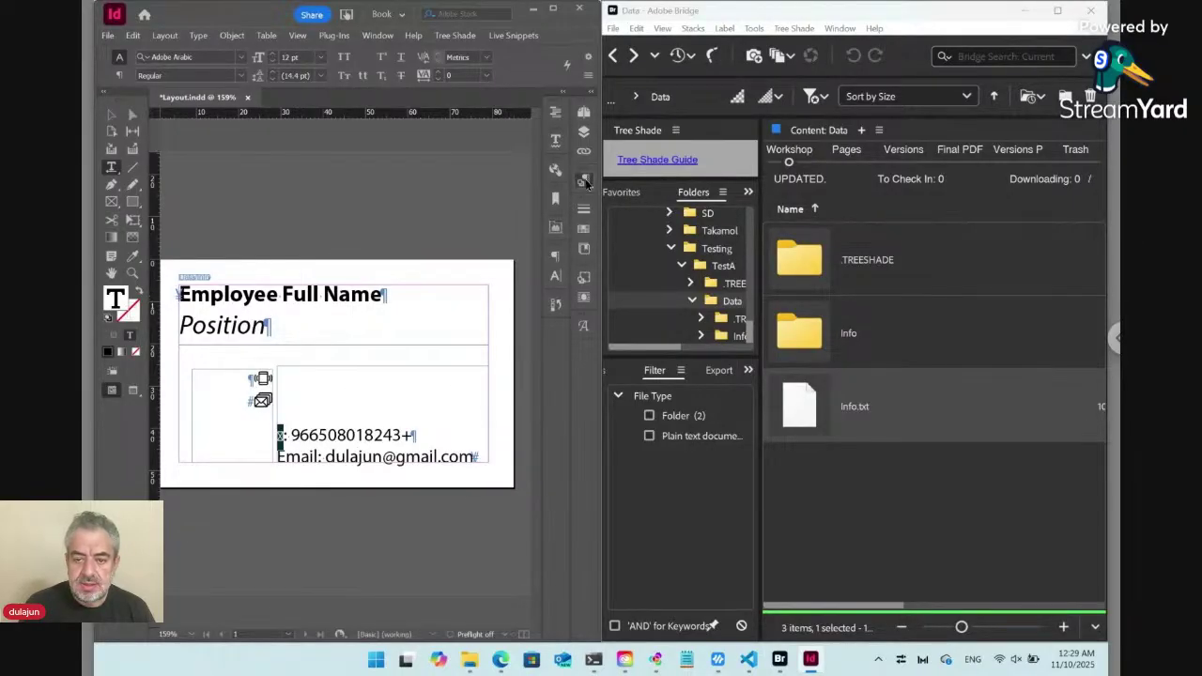
Add a nested style through 1 Words to the Contact+ paragraph style and start a new character style.
click(583, 179)
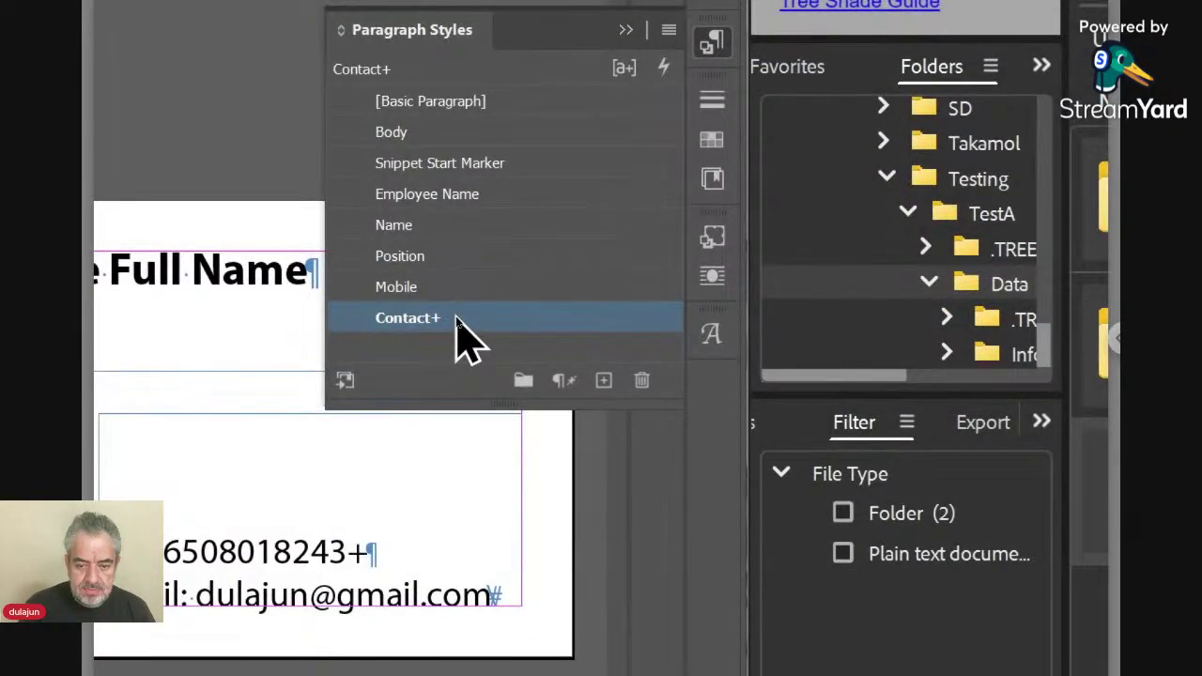
right_click(456, 319)
click(504, 338)
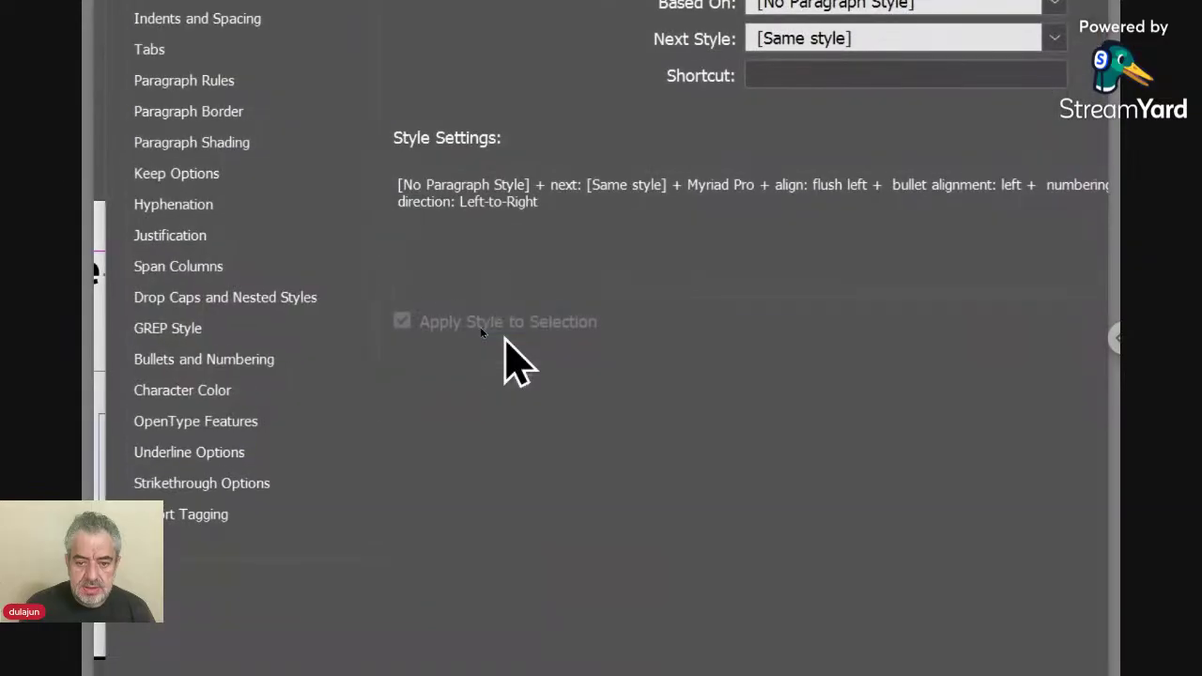
click(272, 300)
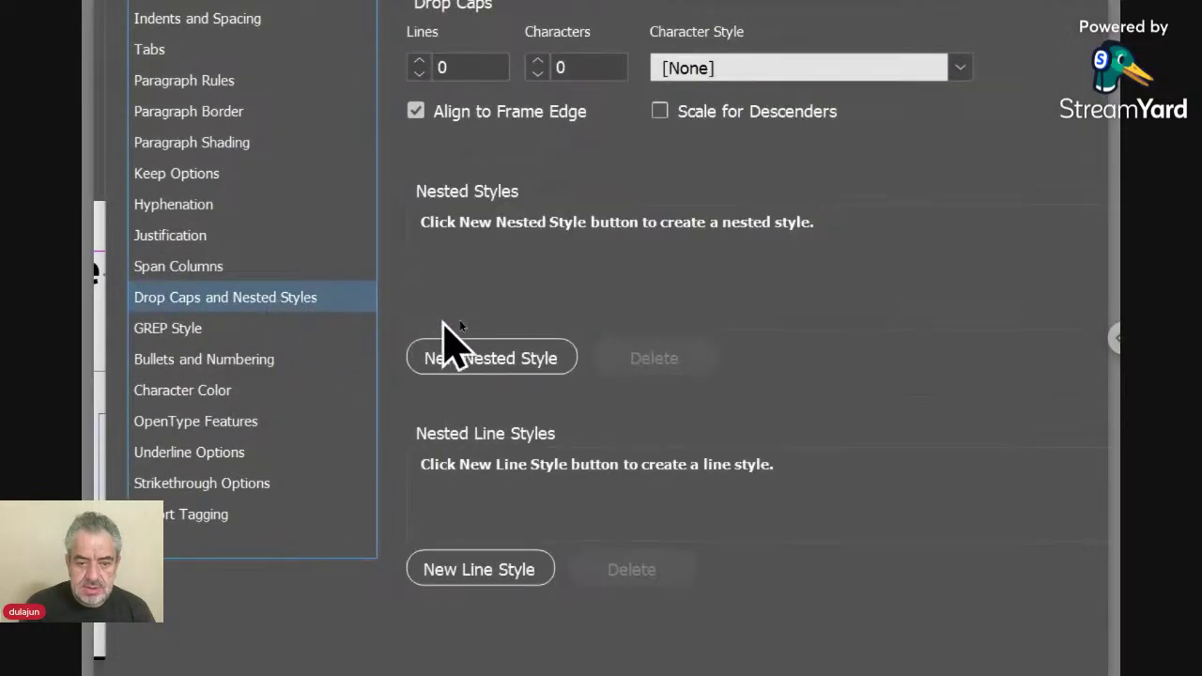
click(496, 361)
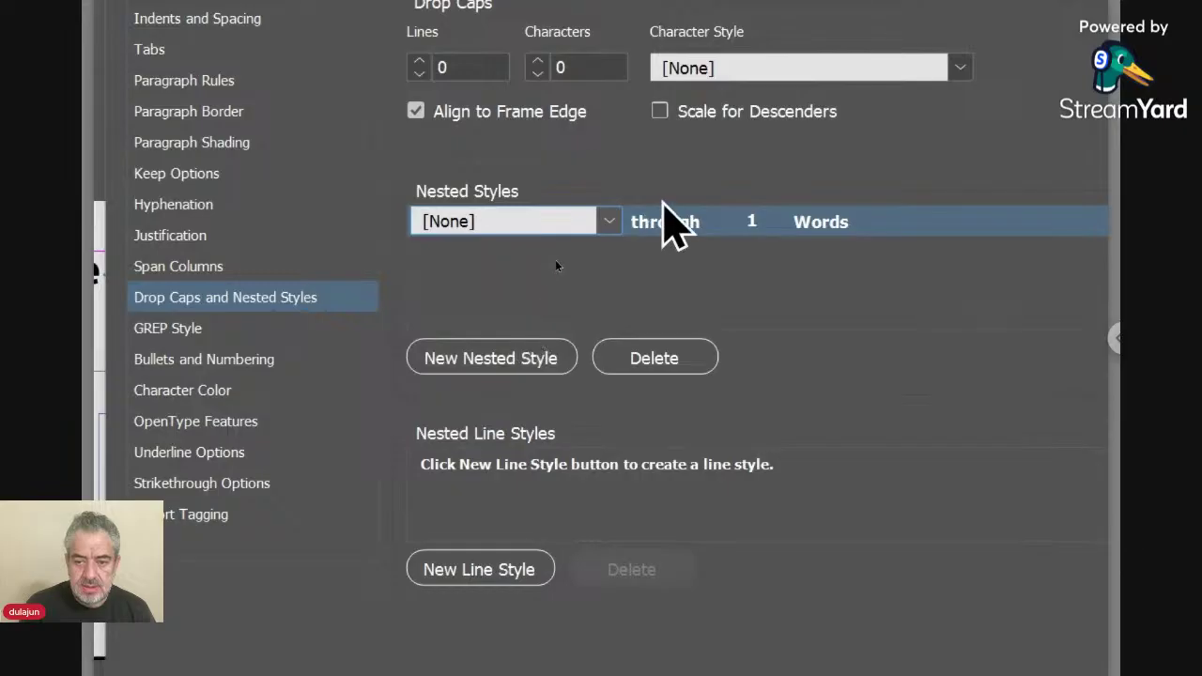
click(610, 221)
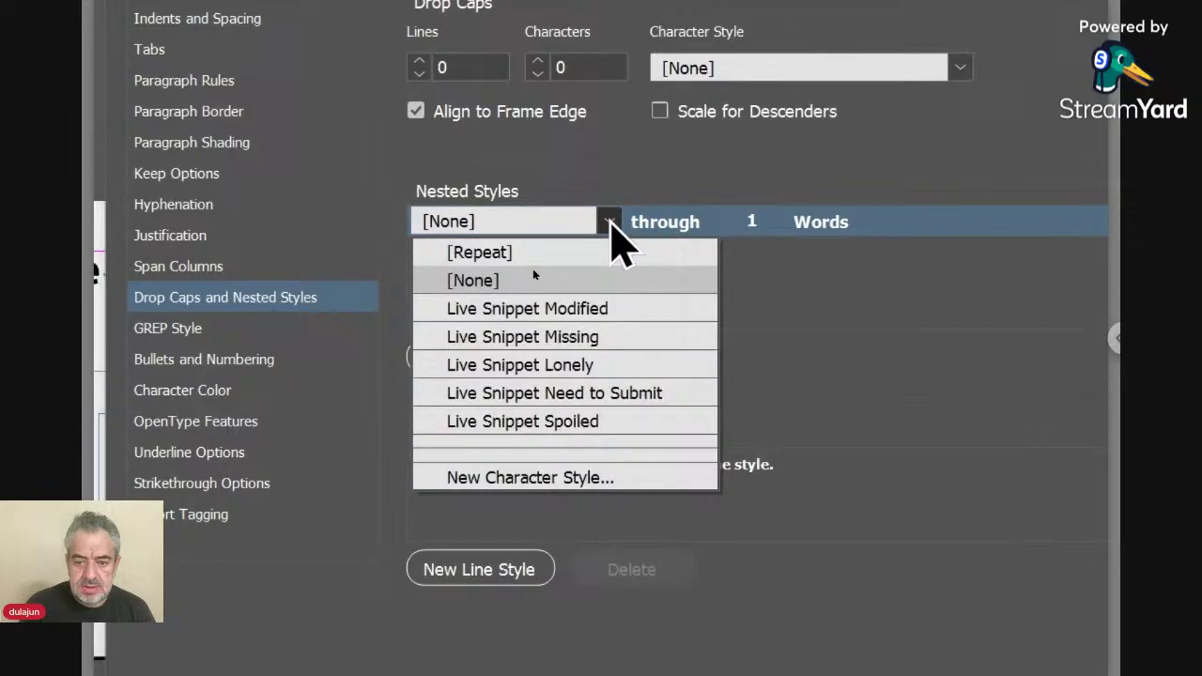
click(524, 480)
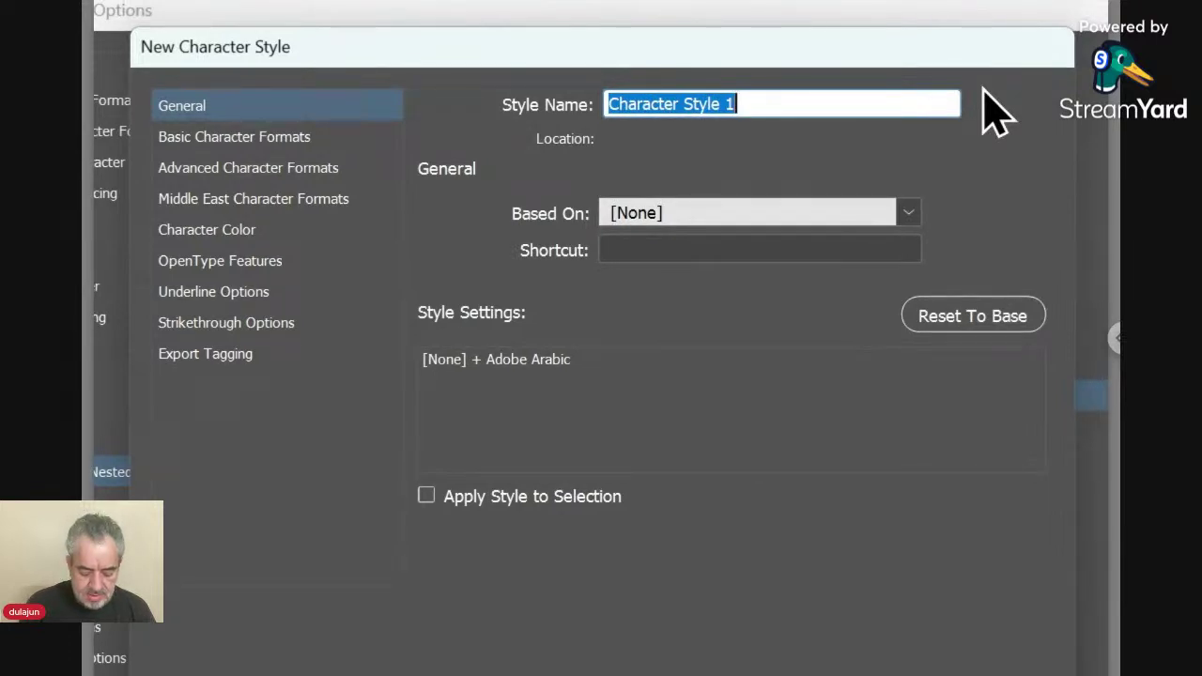
Create the 'Contact Icon' character style in C=100 cyan using Flaticon Regular.
text(Contac)
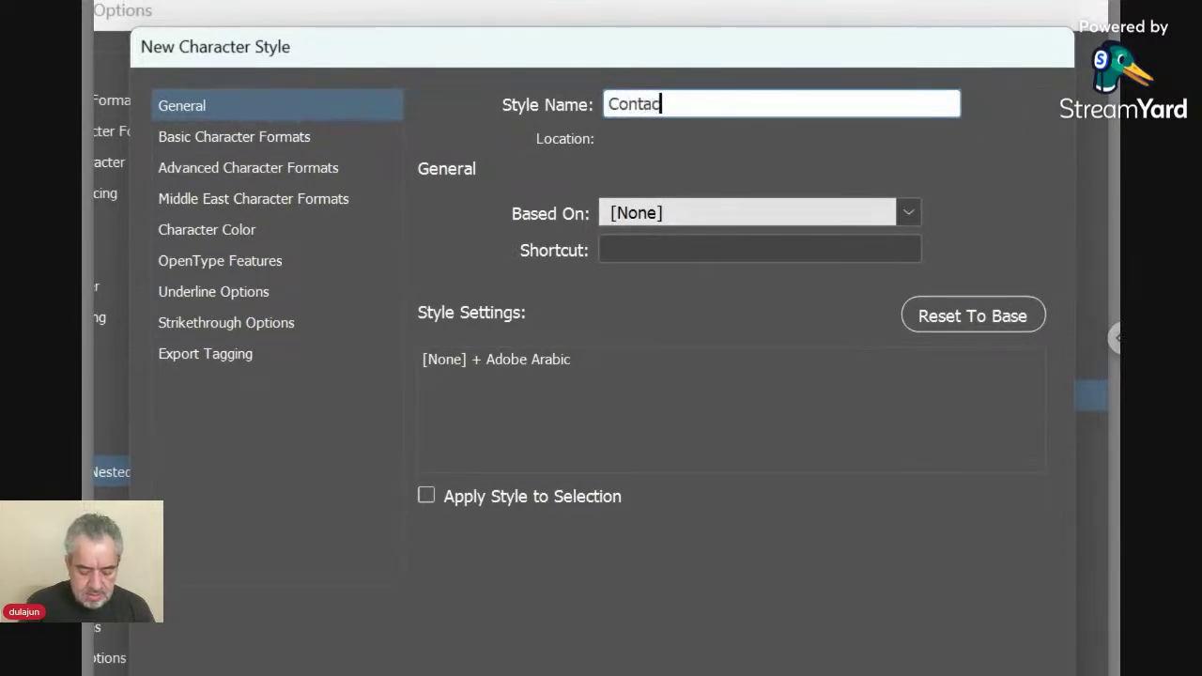
text(t Icon)
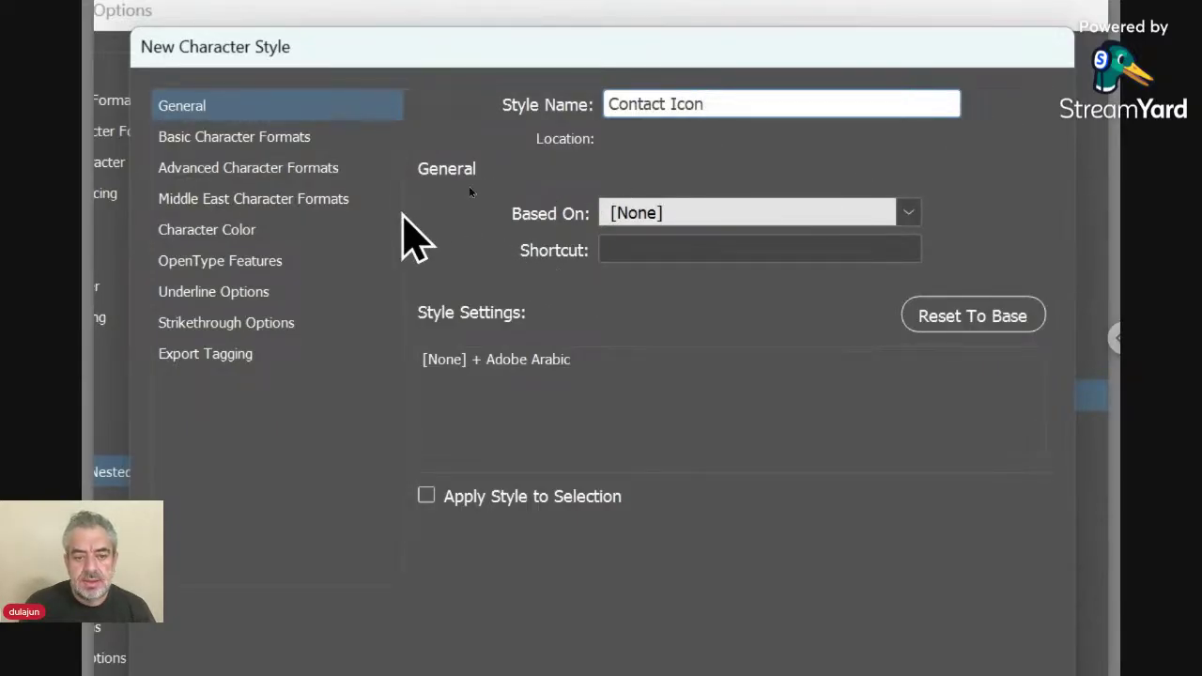
click(292, 235)
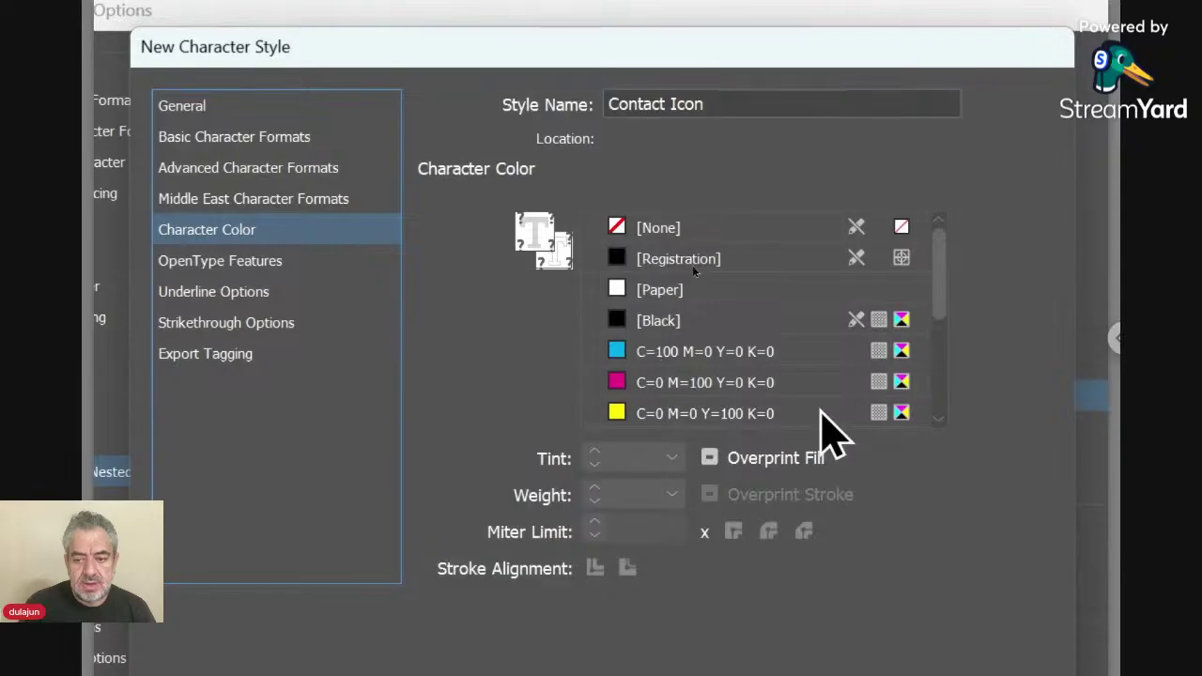
click(776, 357)
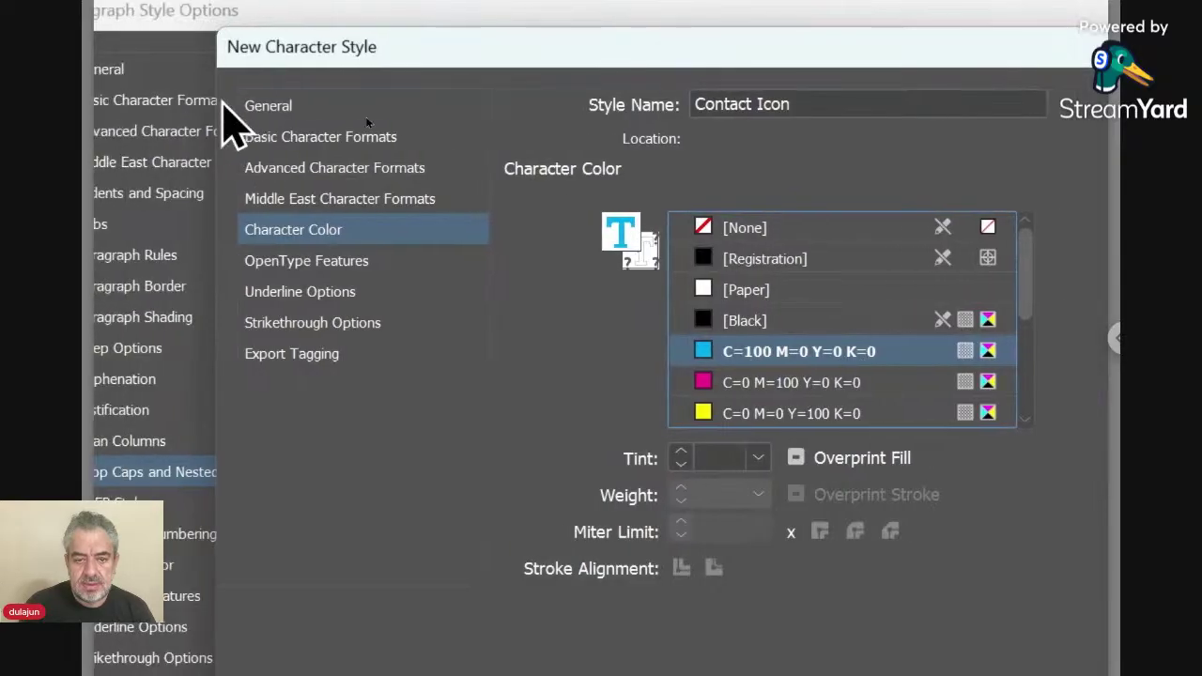
click(299, 136)
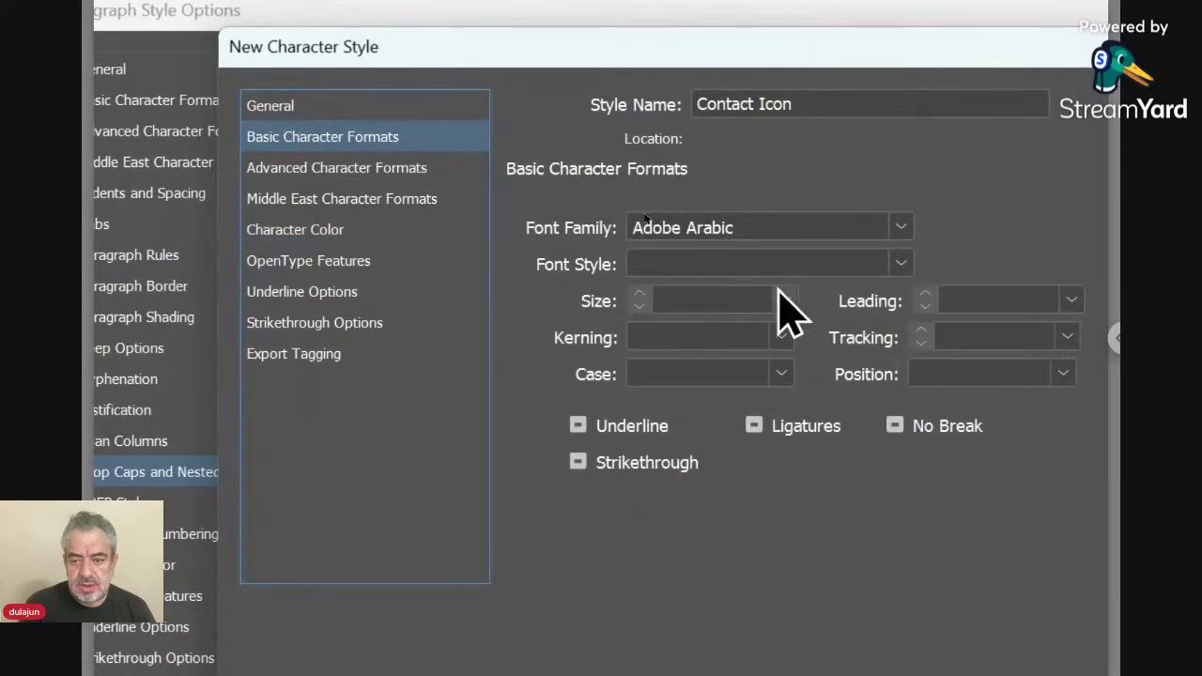
drag(771, 237, 617, 236)
text(Flaticon)
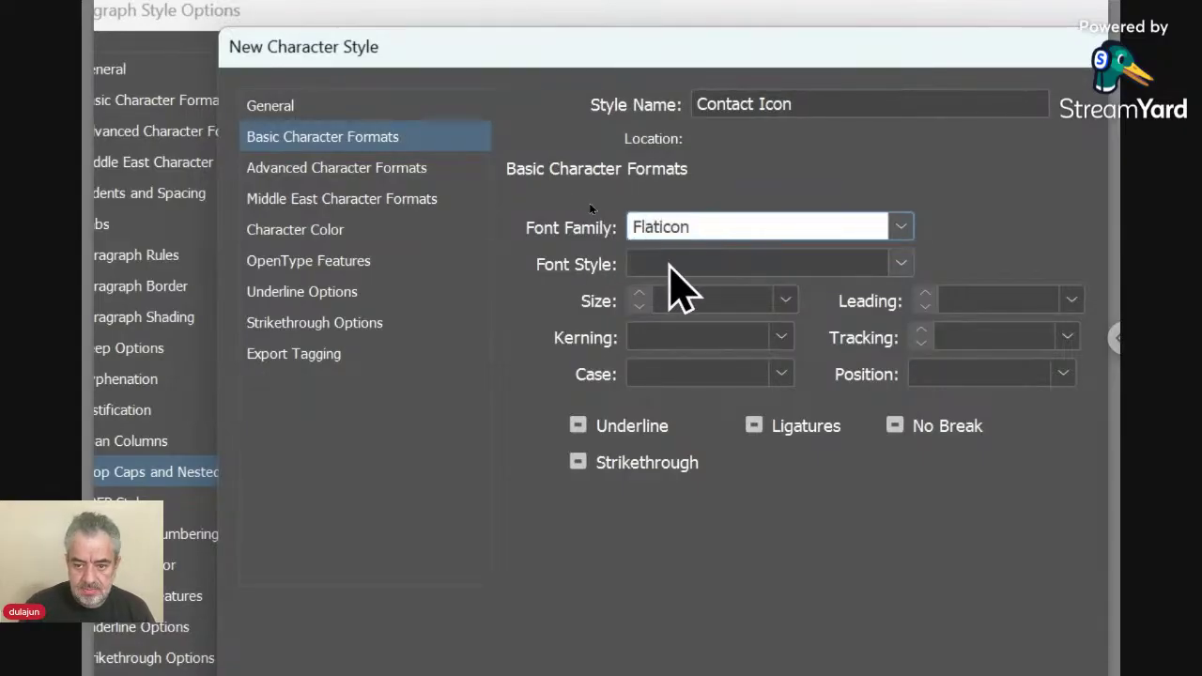
click(669, 262)
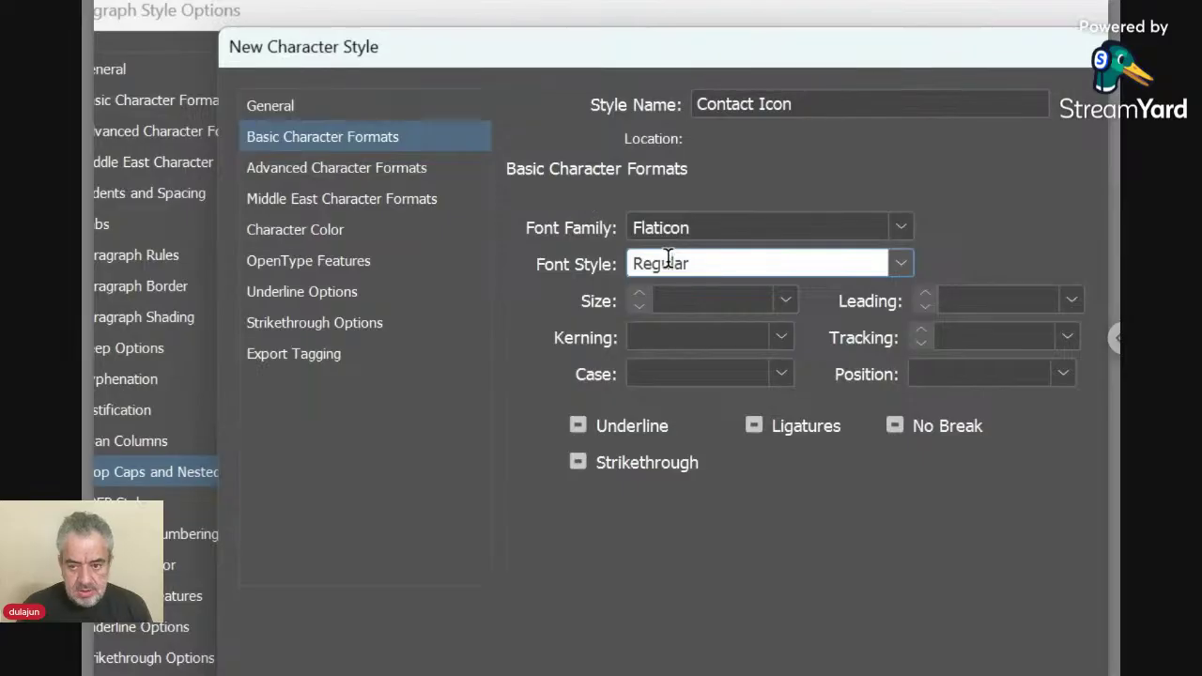
drag(668, 260, 700, 268)
click(741, 533)
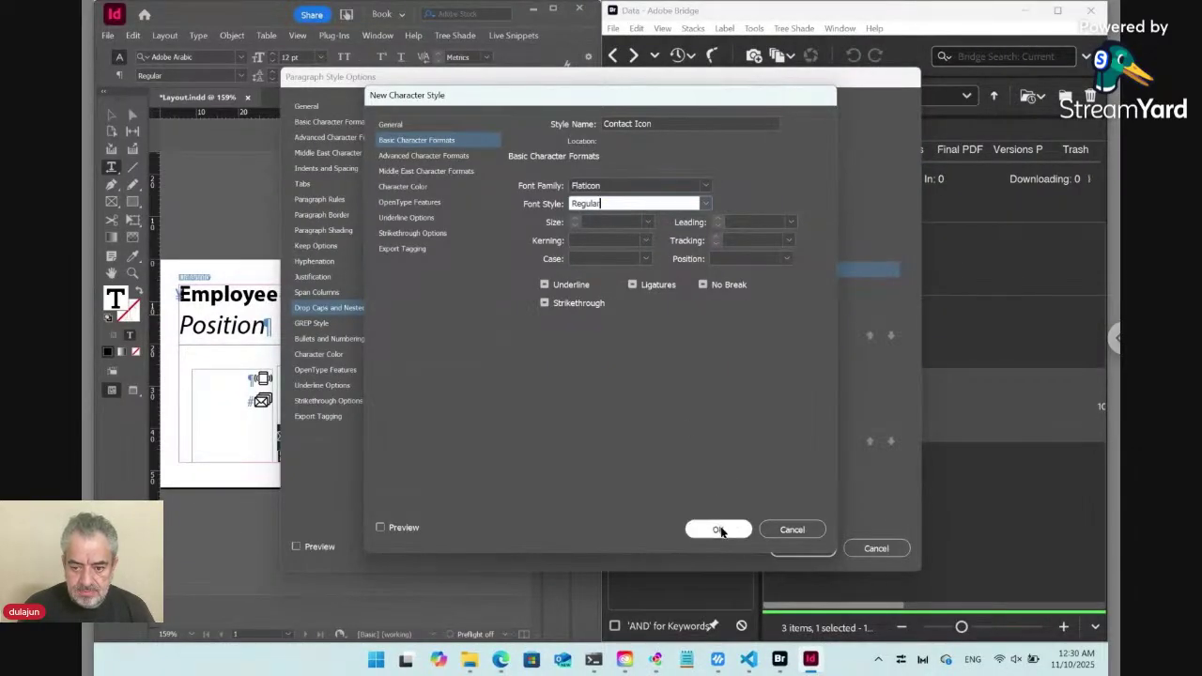
click(718, 530)
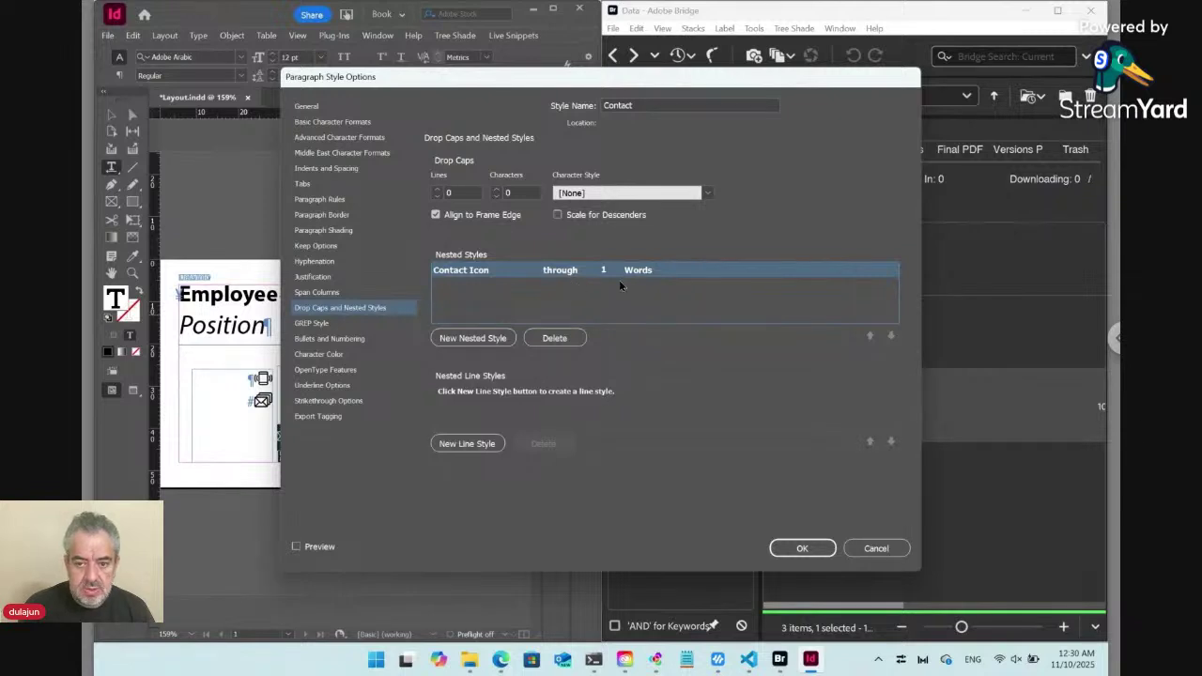
With Preview on, change the Contact+ nested style to run through 1 Characters instead of Words.
drag(626, 80, 731, 92)
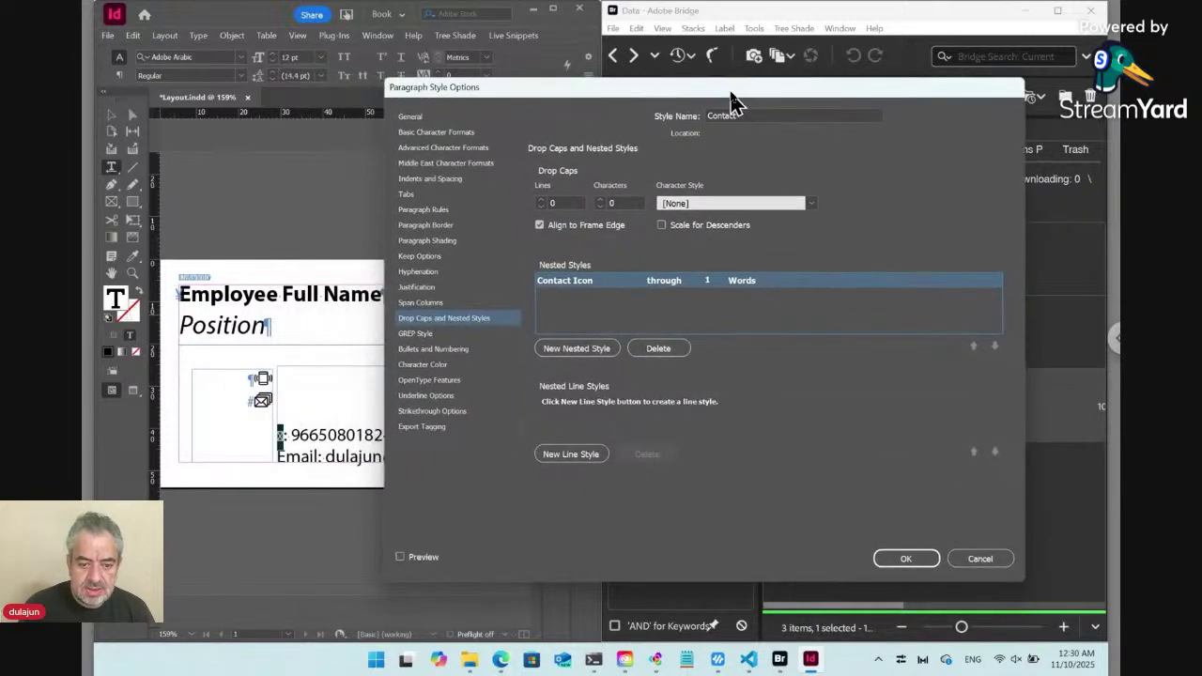
click(429, 557)
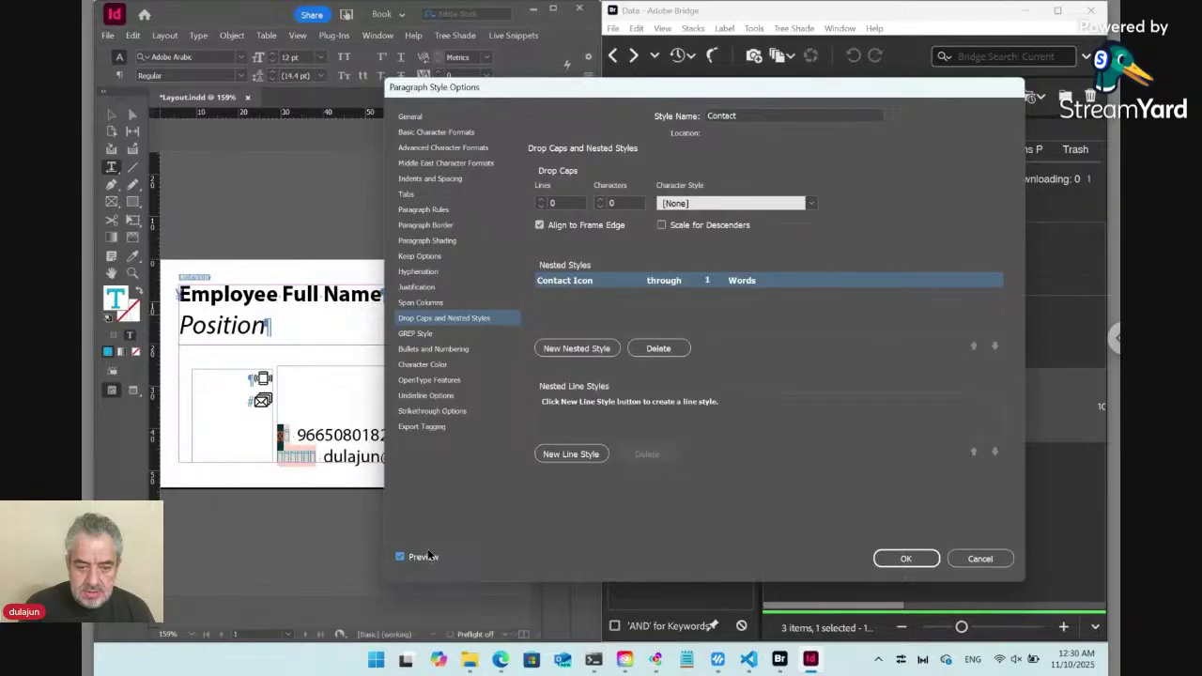
click(761, 282)
click(796, 280)
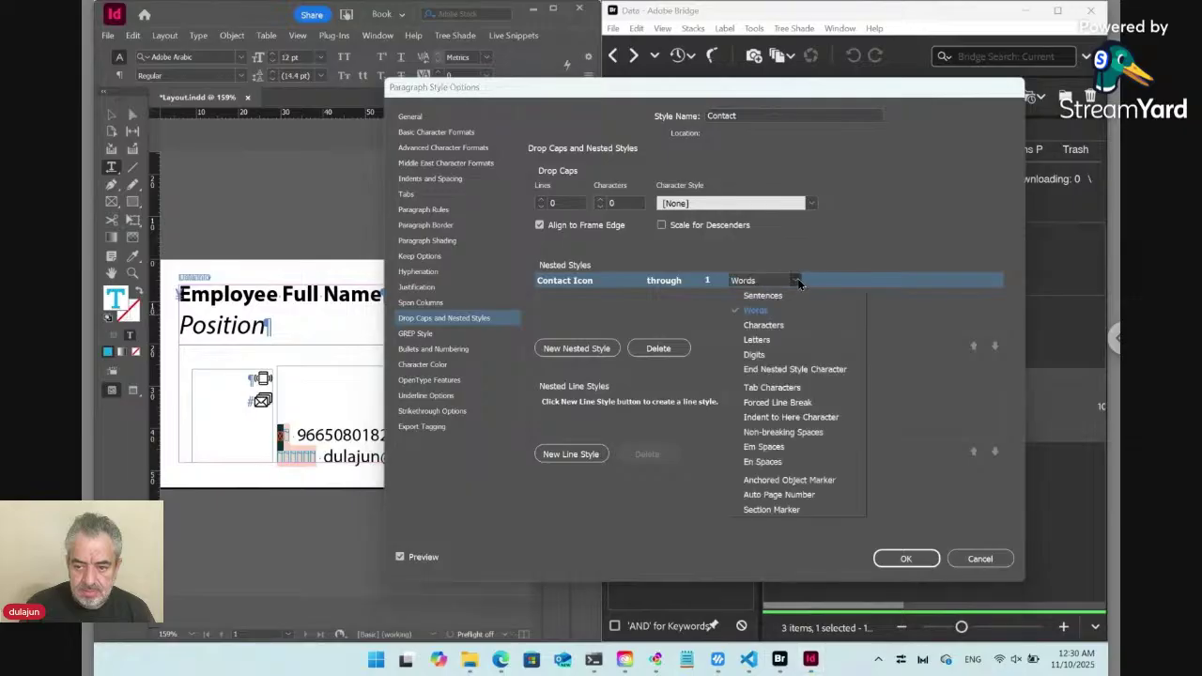
click(764, 325)
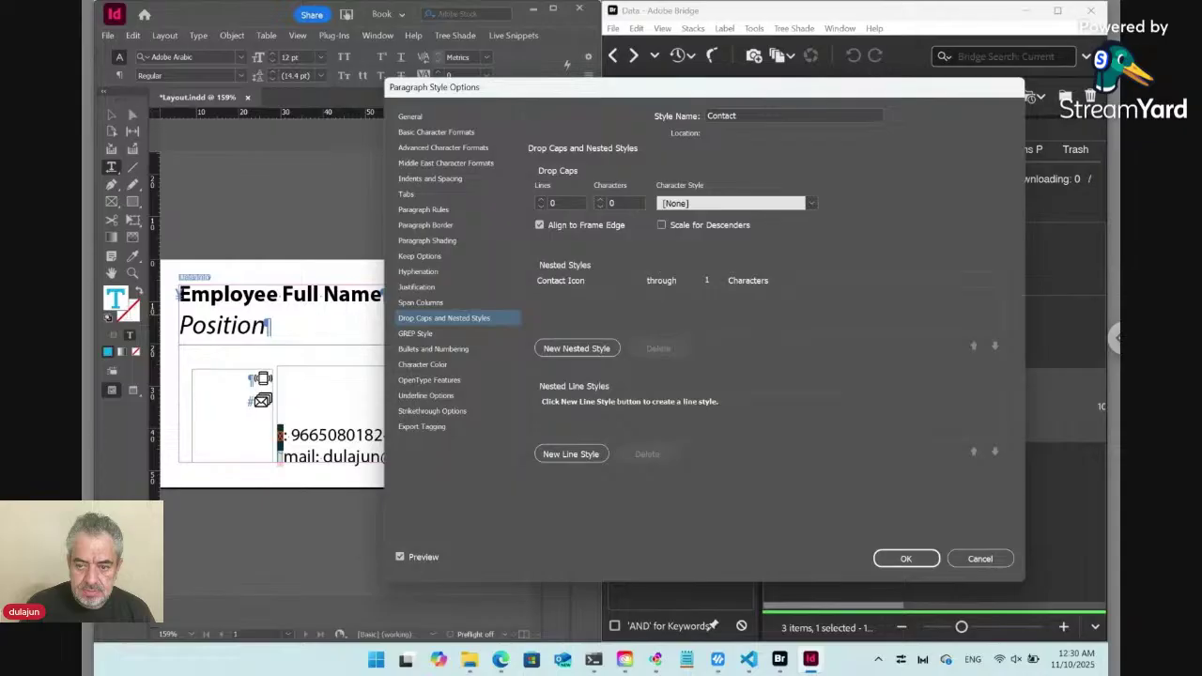
click(902, 559)
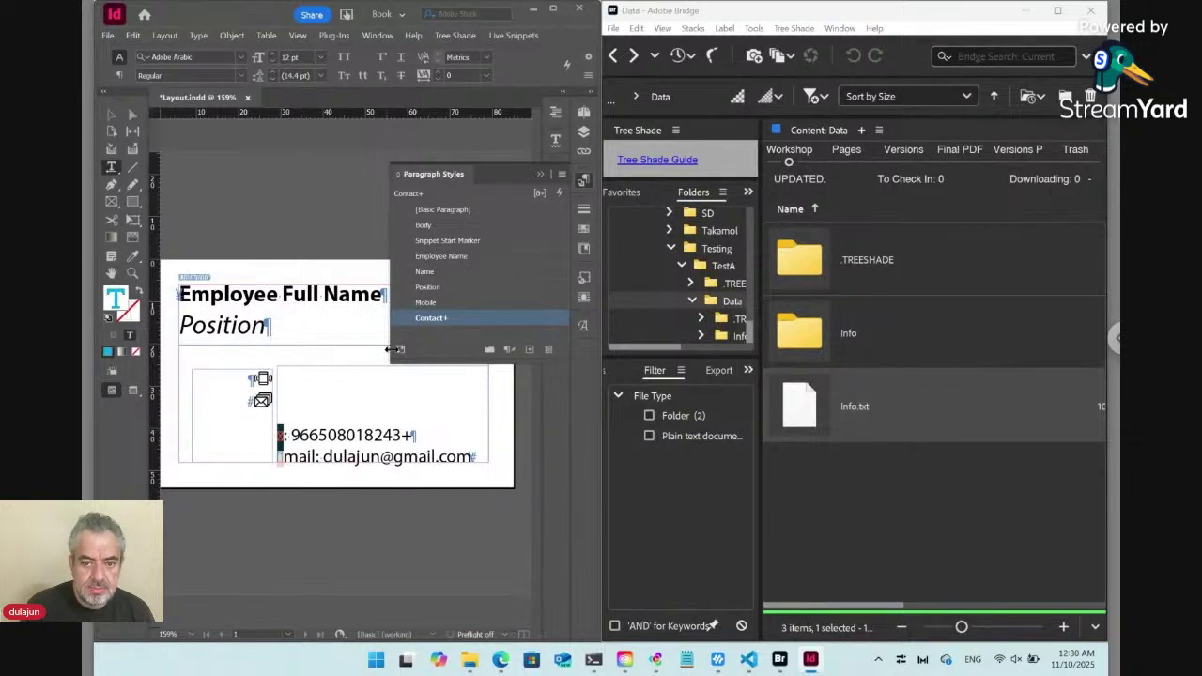
Reapply Contact+ to the contact text, dismiss the Missing Glyph warning, and collapse the Paragraph Styles panel.
click(405, 322)
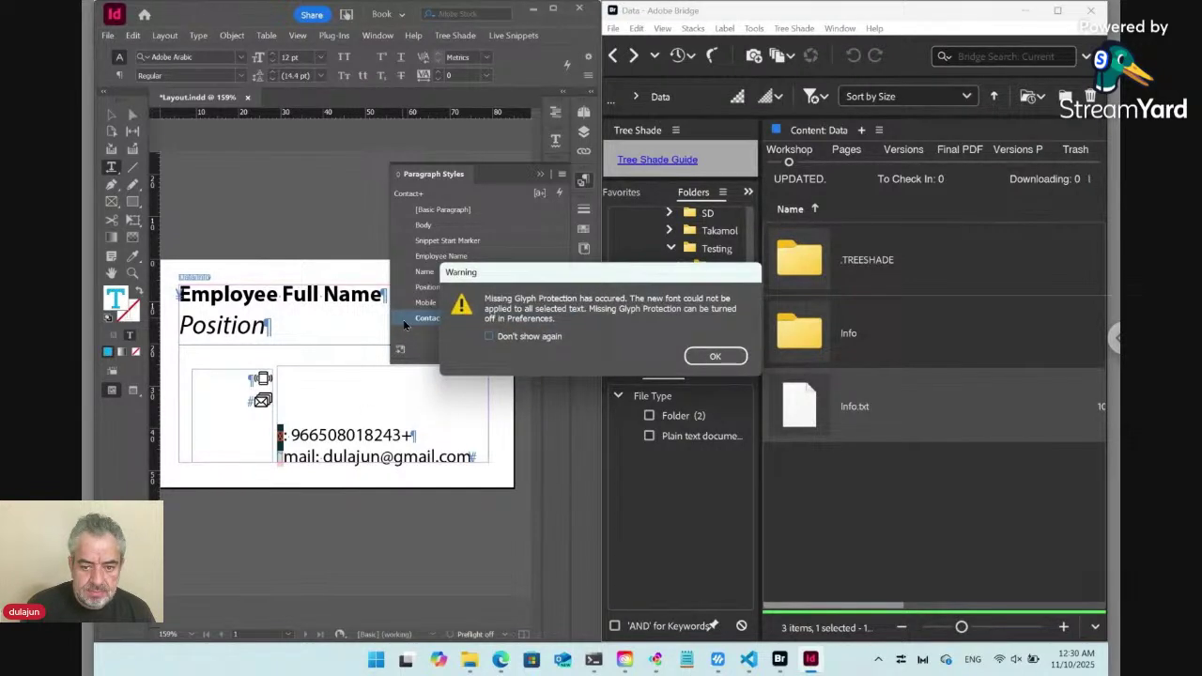
click(709, 359)
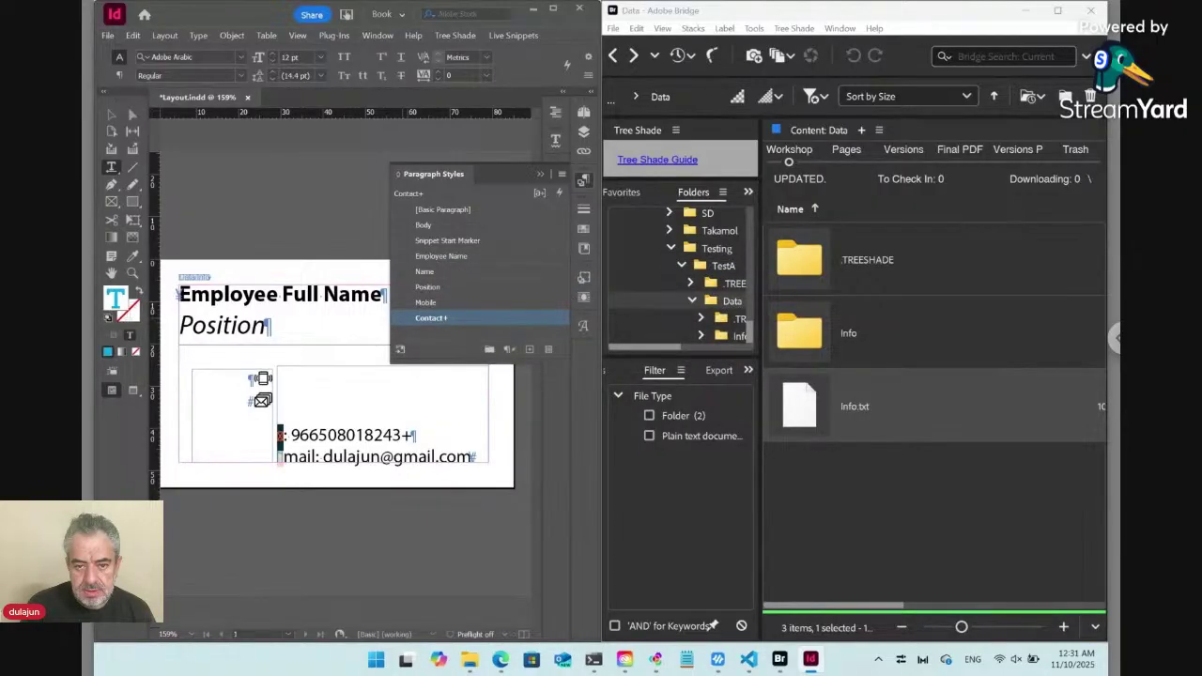
click(583, 186)
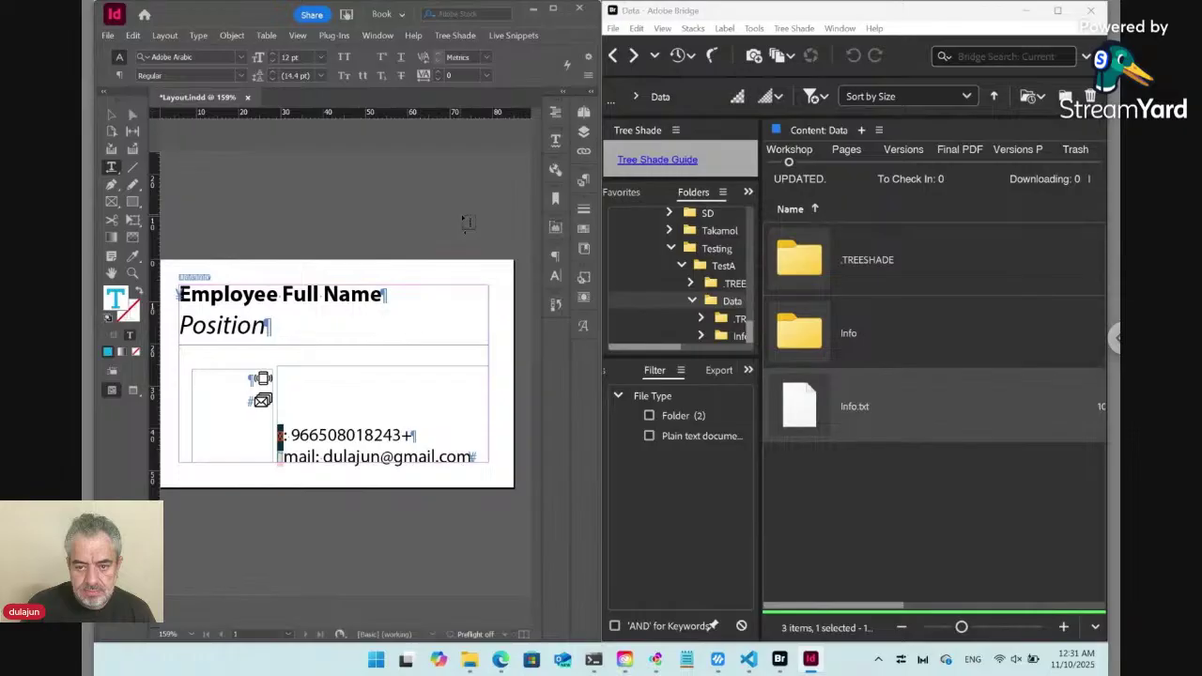
click(380, 38)
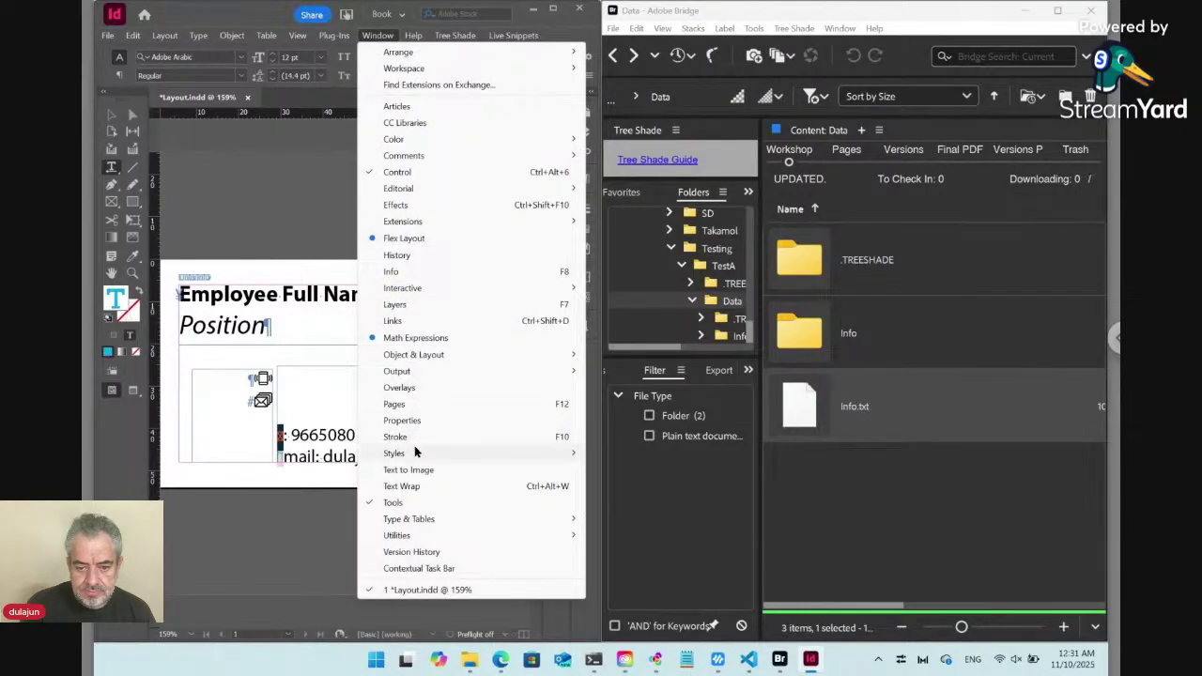
mouse_move(416, 455)
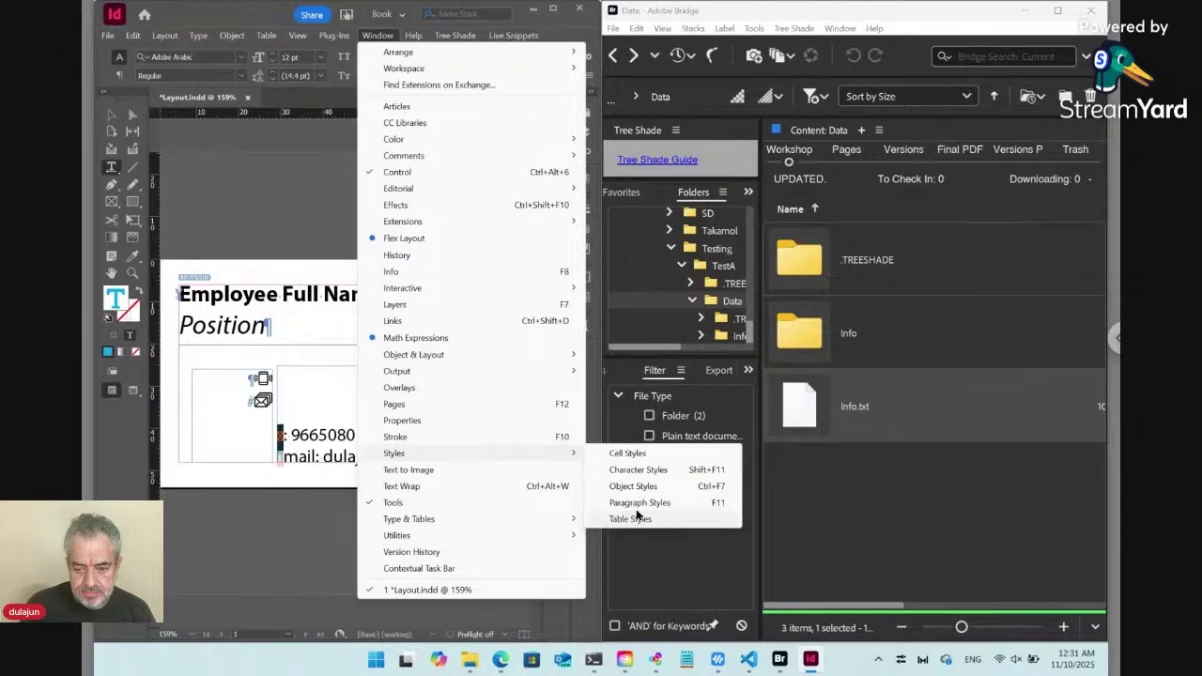
click(645, 474)
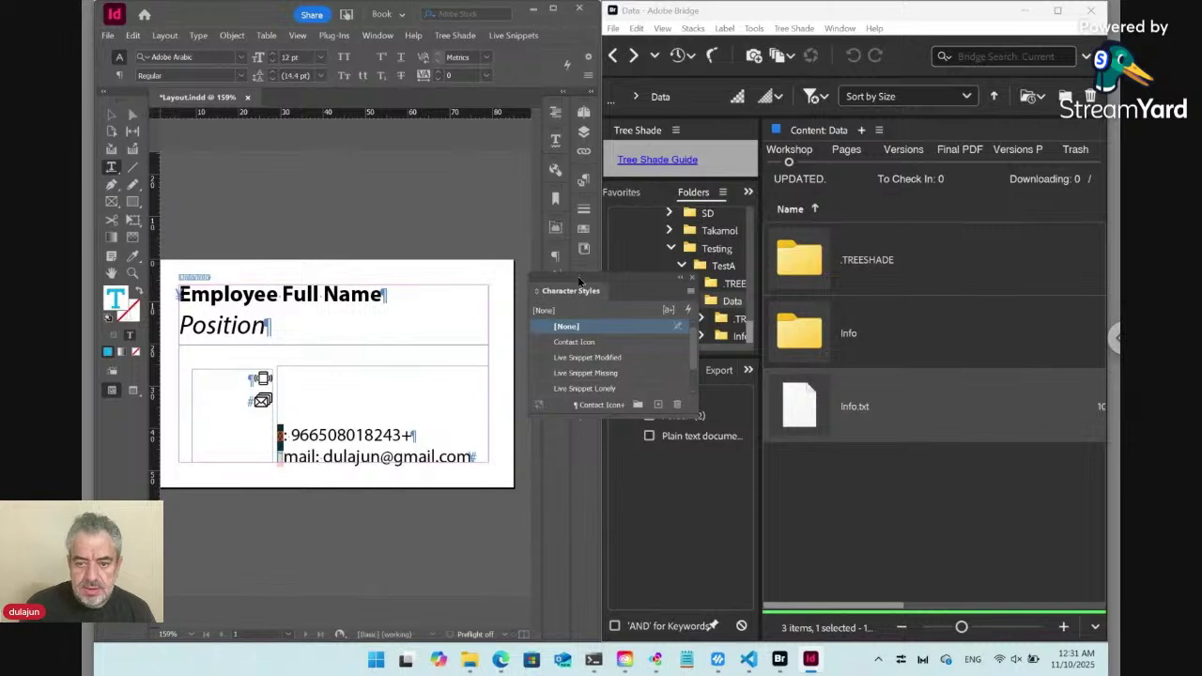
drag(581, 282, 367, 166)
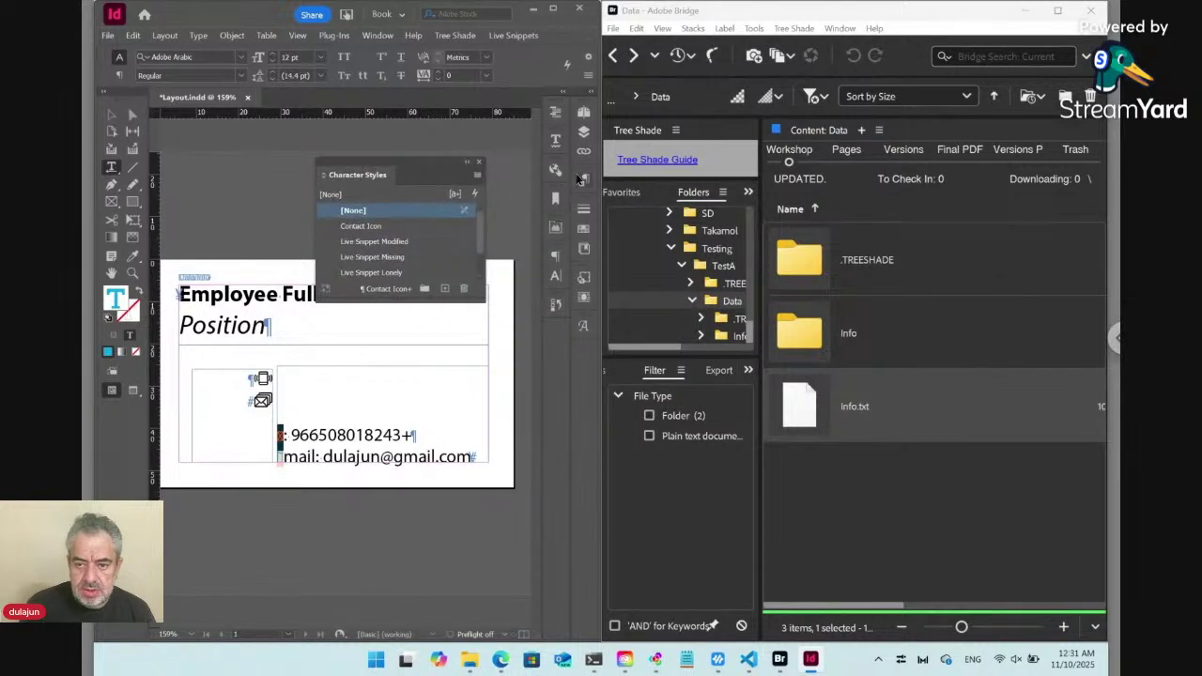
click(582, 211)
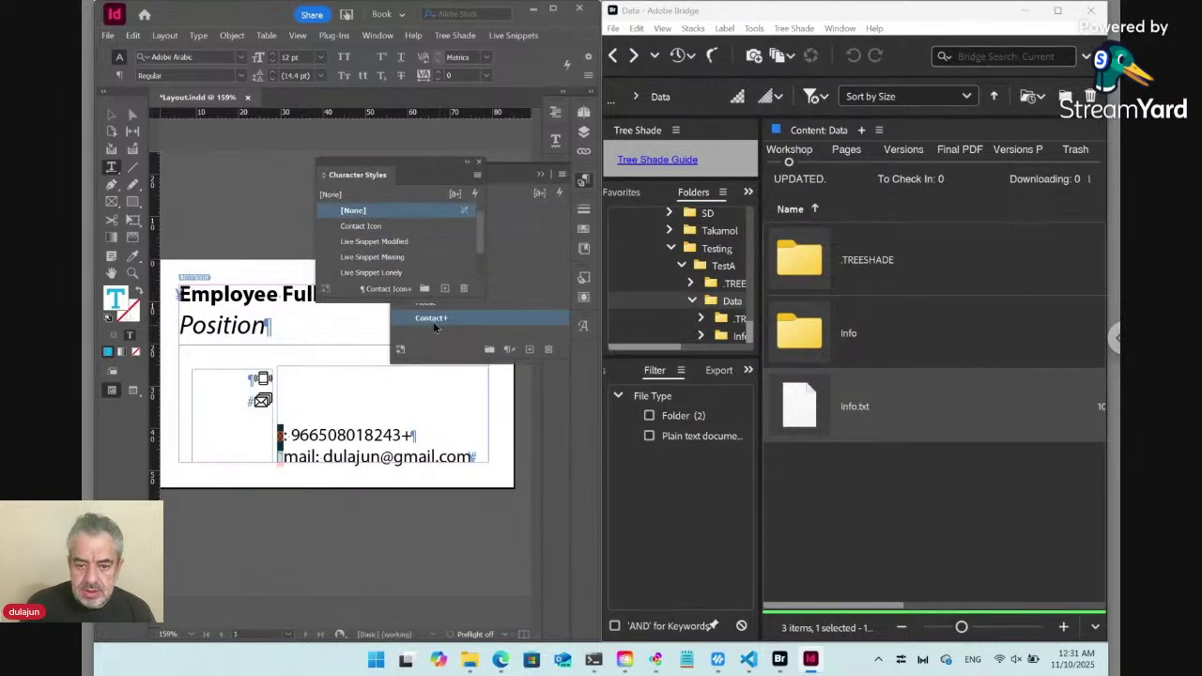
right_click(494, 330)
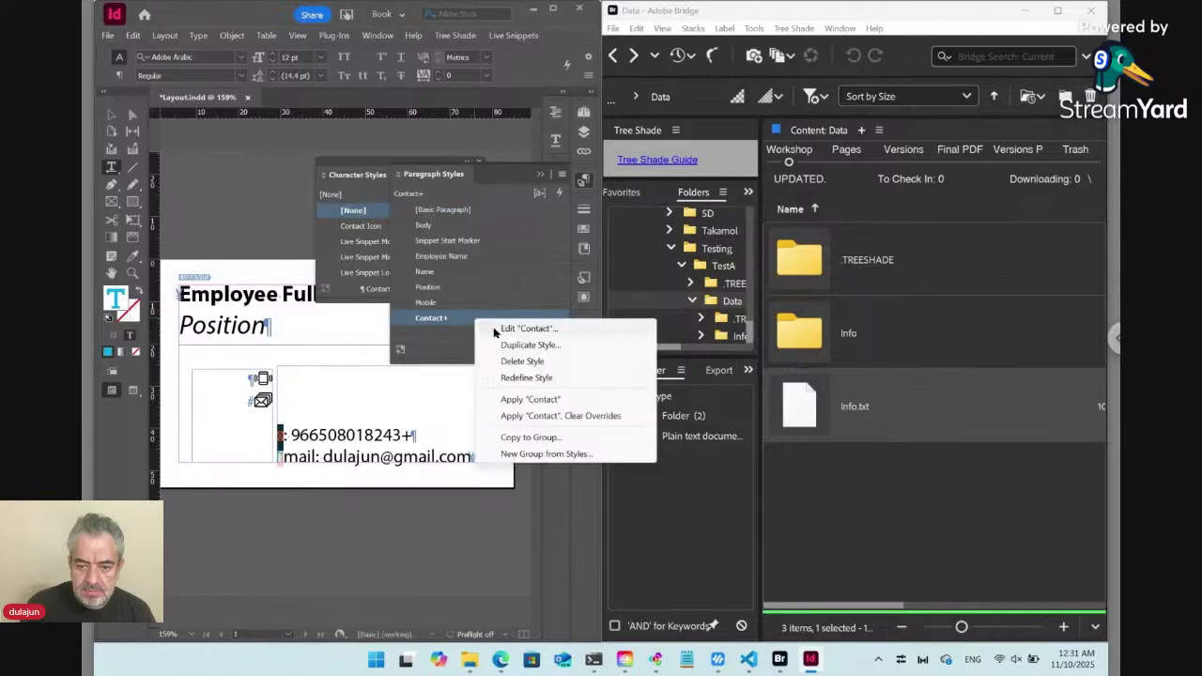
click(496, 330)
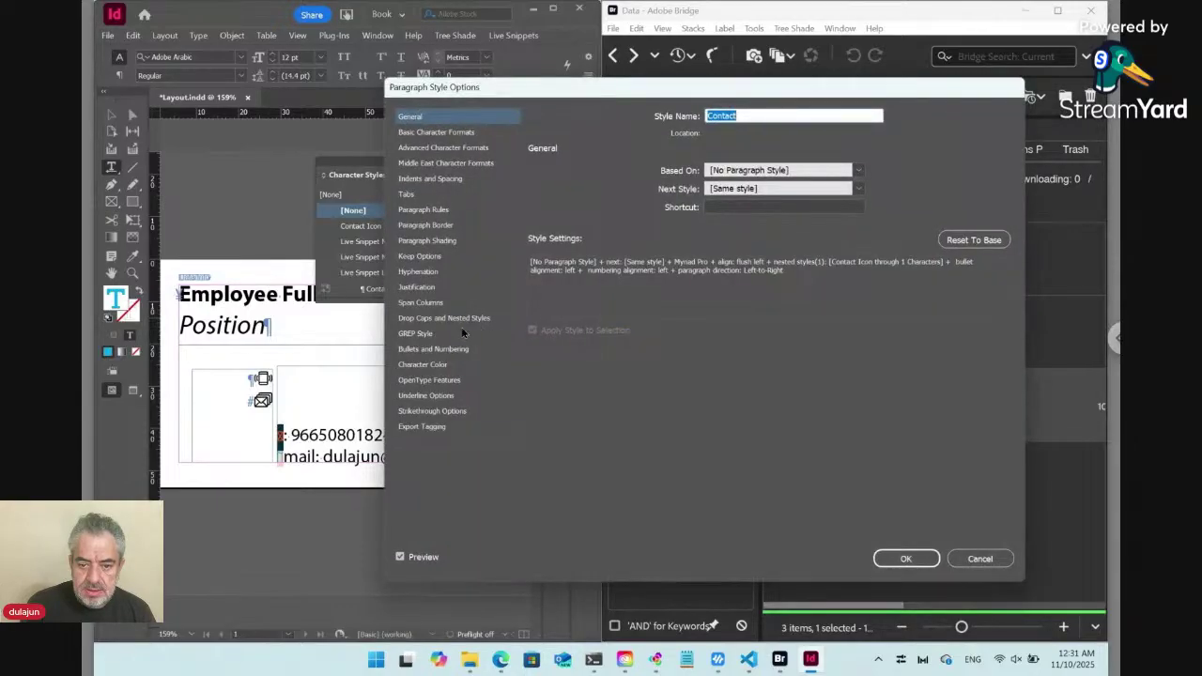
click(450, 317)
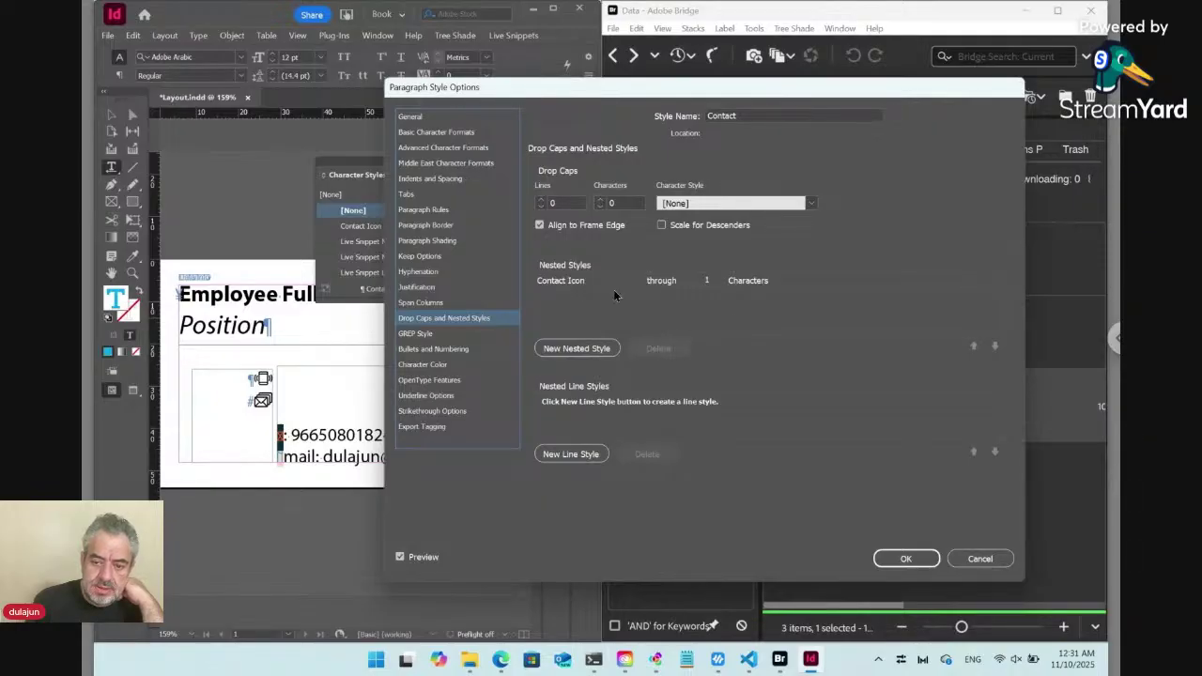
click(888, 558)
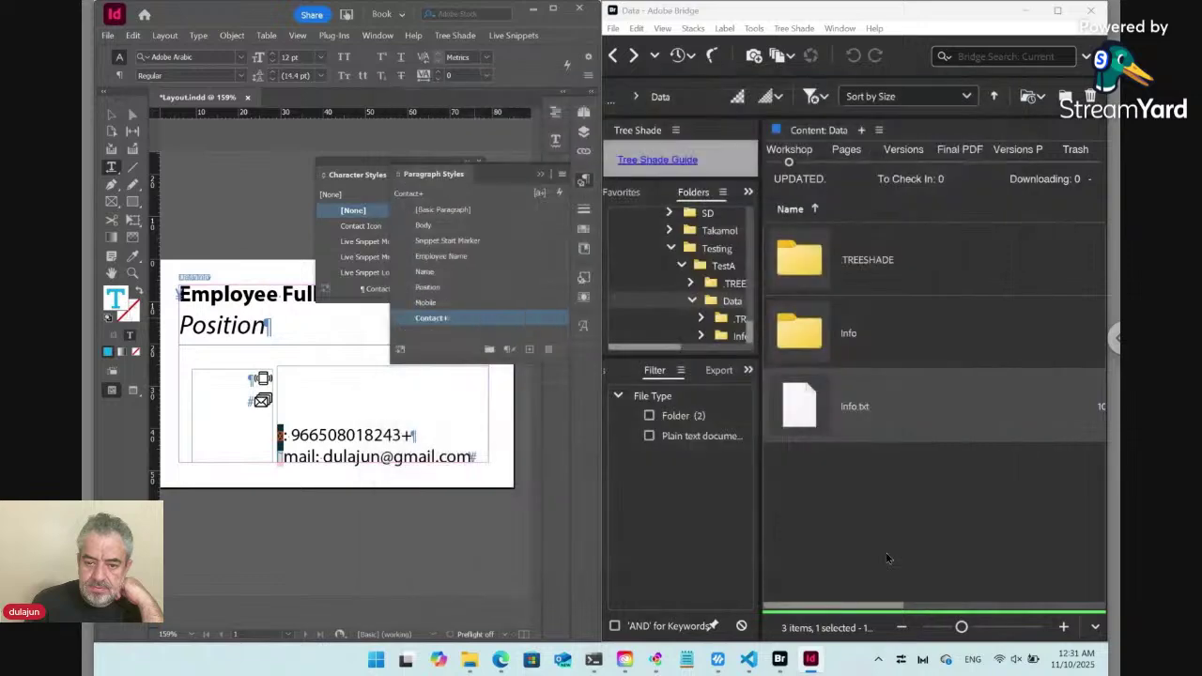
Check the font settings of the Contact Icon character style.
click(584, 181)
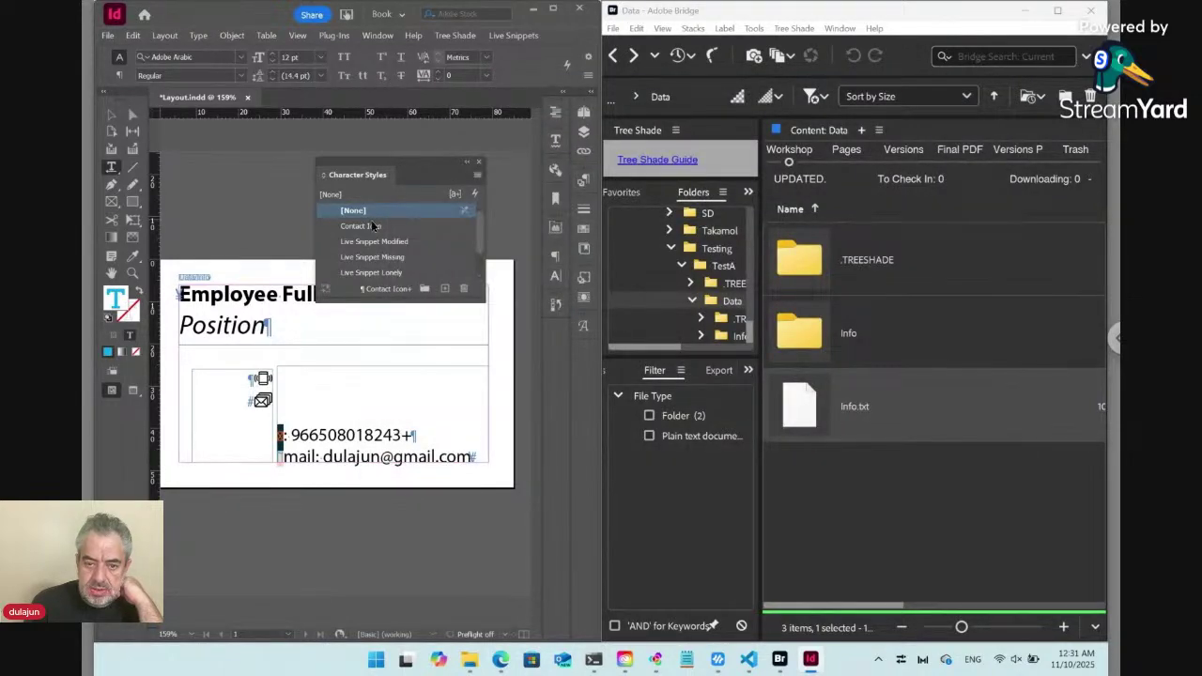
right_click(371, 226)
click(424, 233)
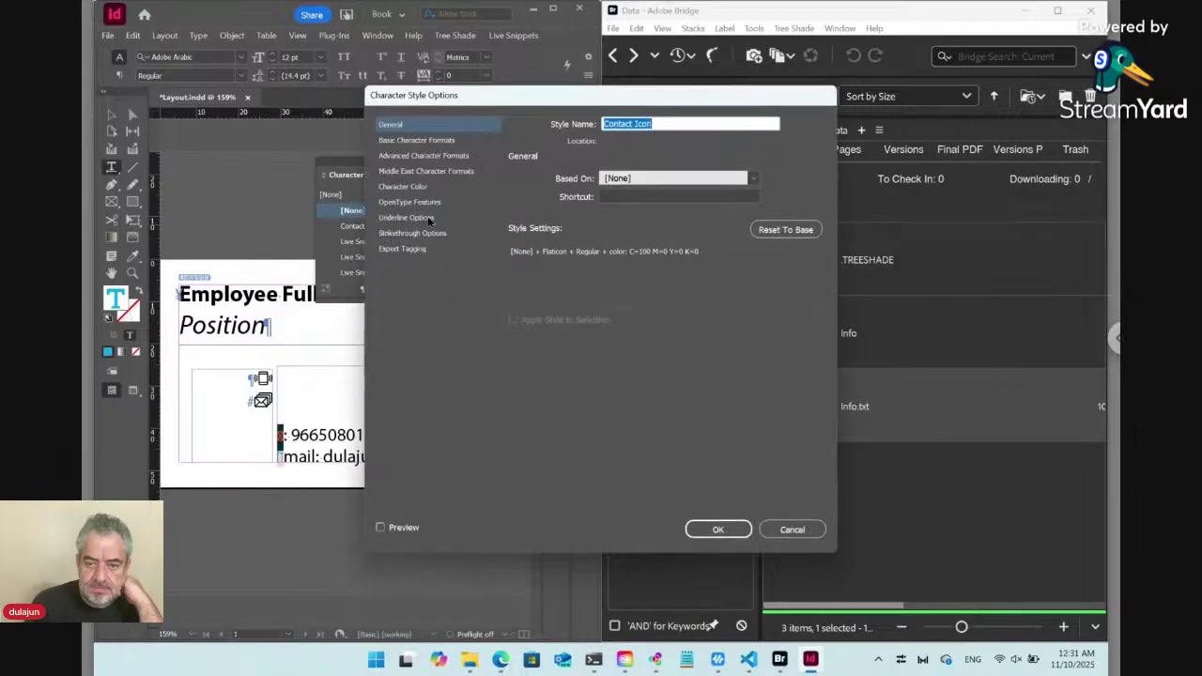
click(438, 142)
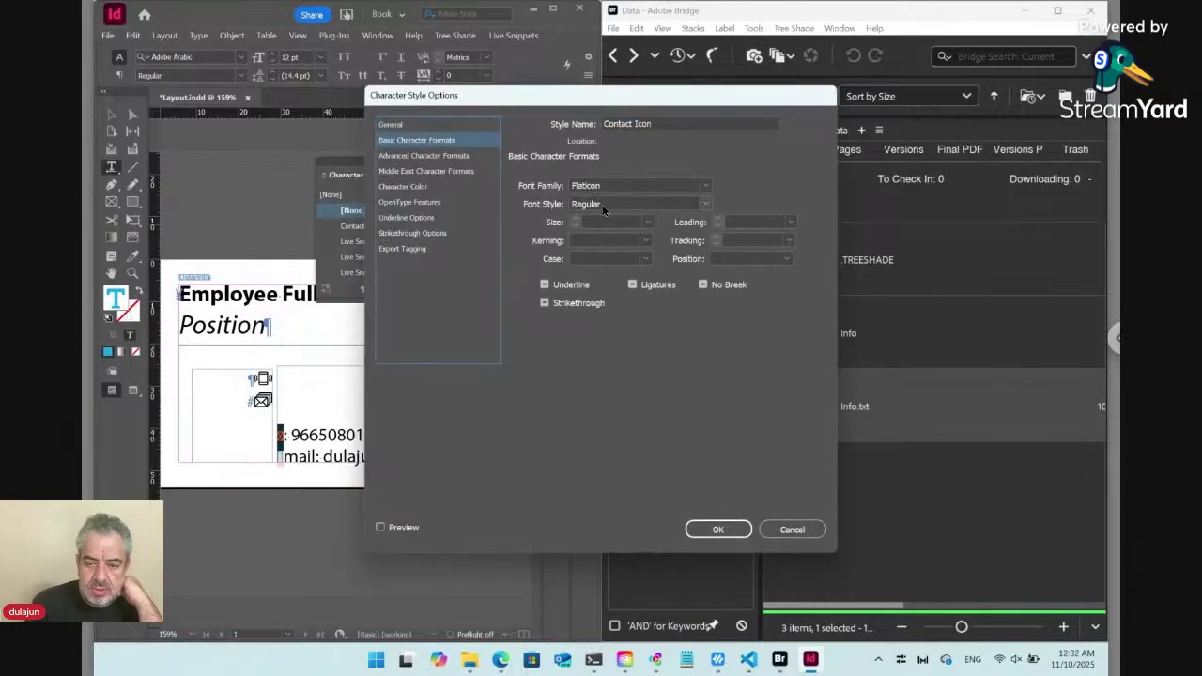
click(718, 529)
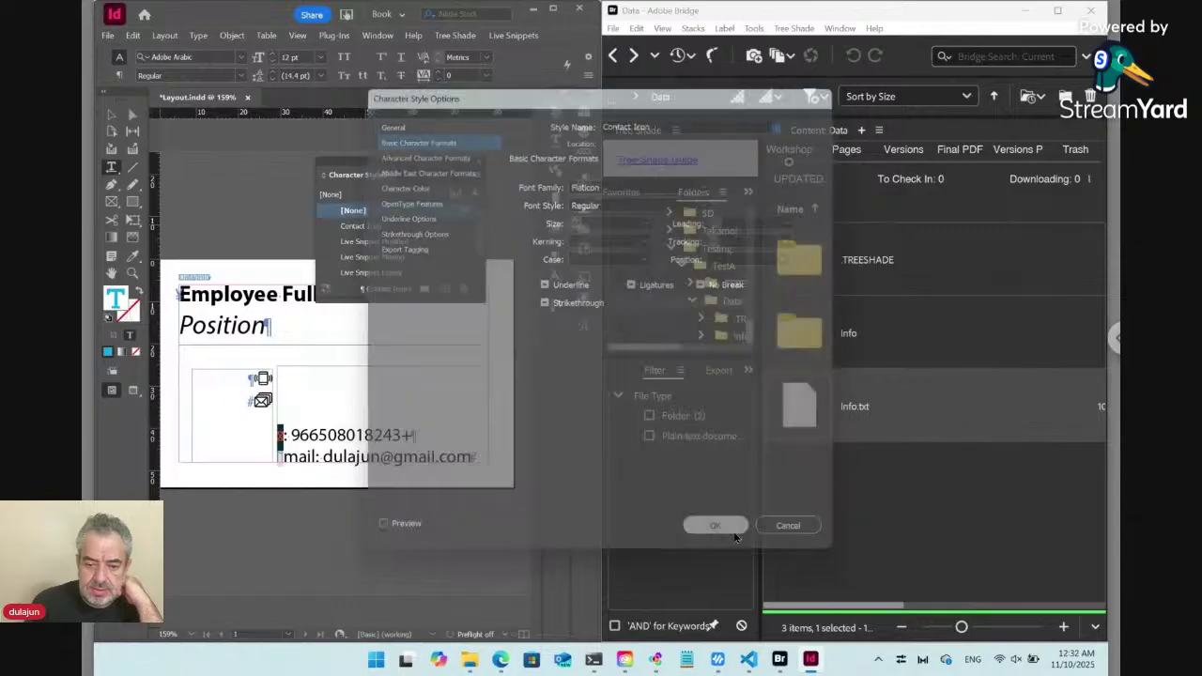
Select the icon glyph before the phone number and apply the Contact+ paragraph style to it.
click(349, 437)
key(Home)
key(shift+Right)
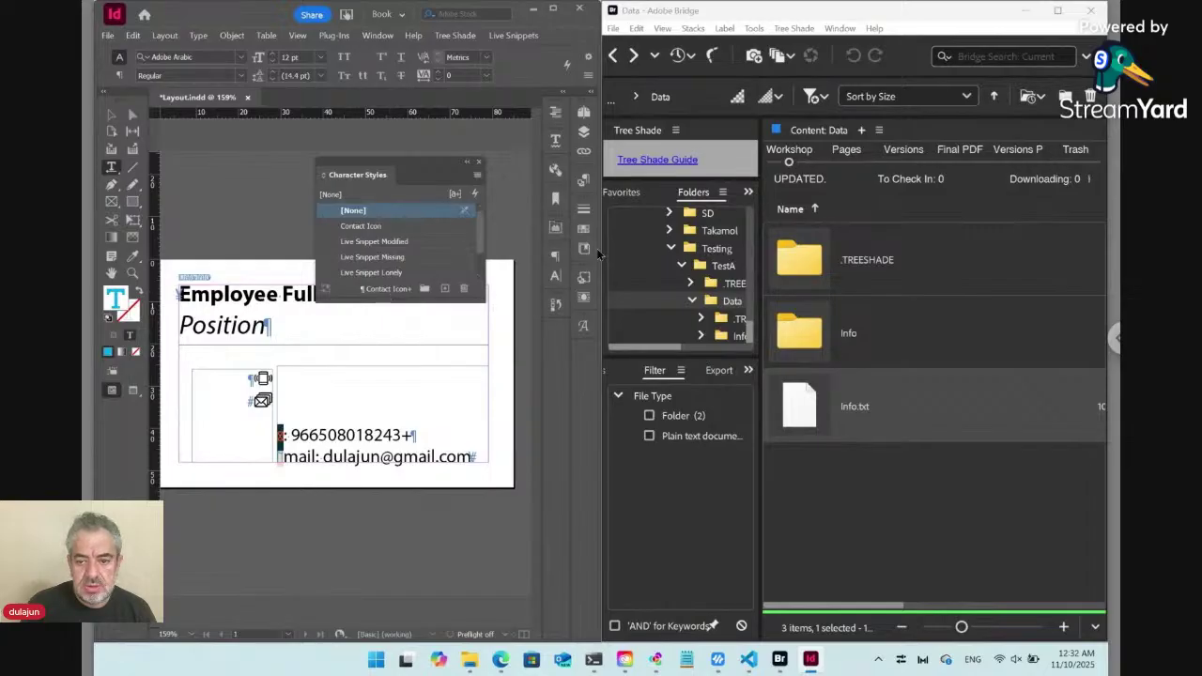
click(583, 181)
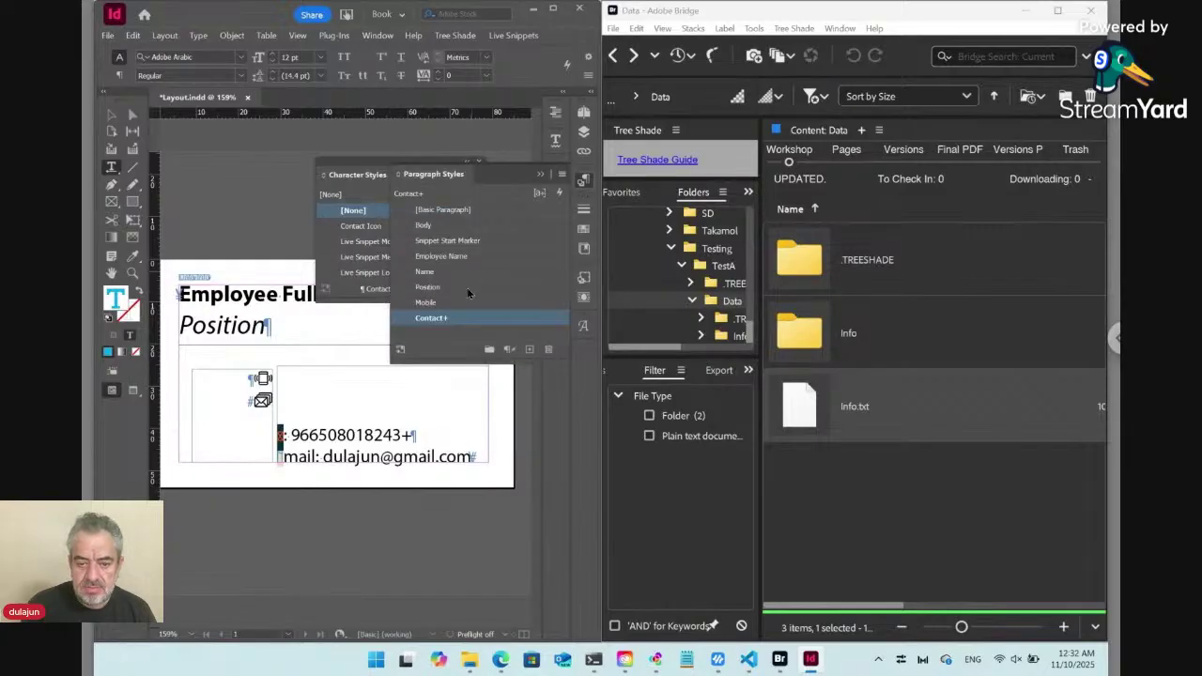
click(458, 319)
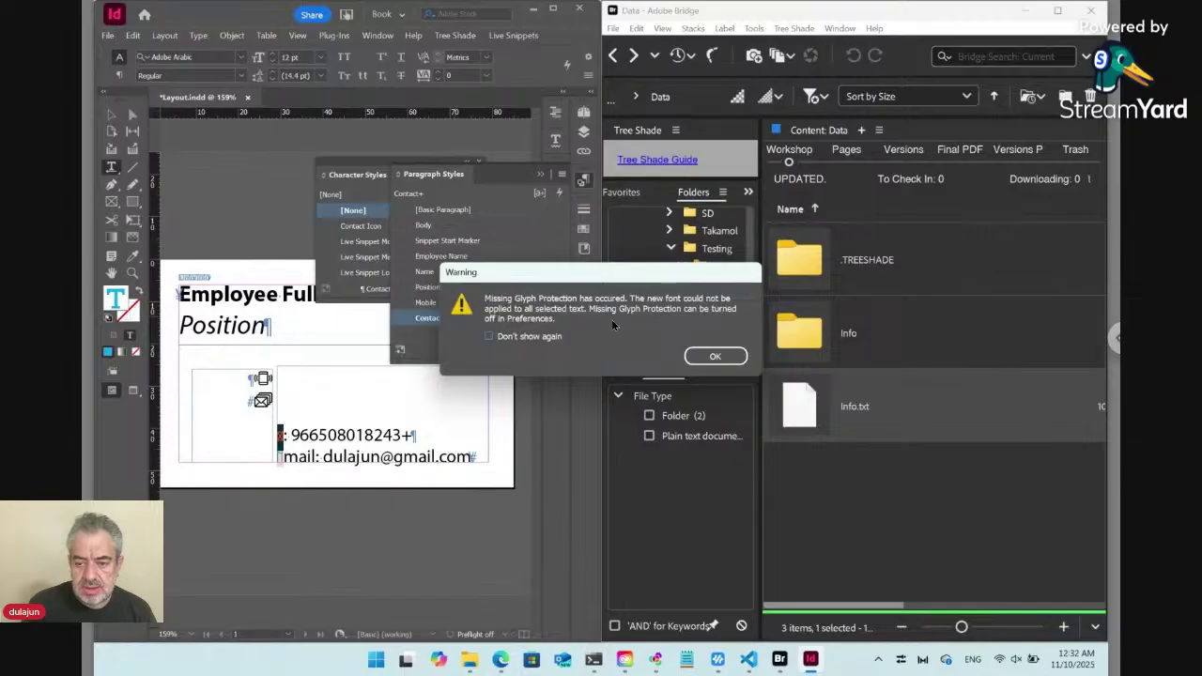
Disable both Missing Glyph Protection options in Advanced Type preferences and reapply the Contact paragraph style.
click(741, 356)
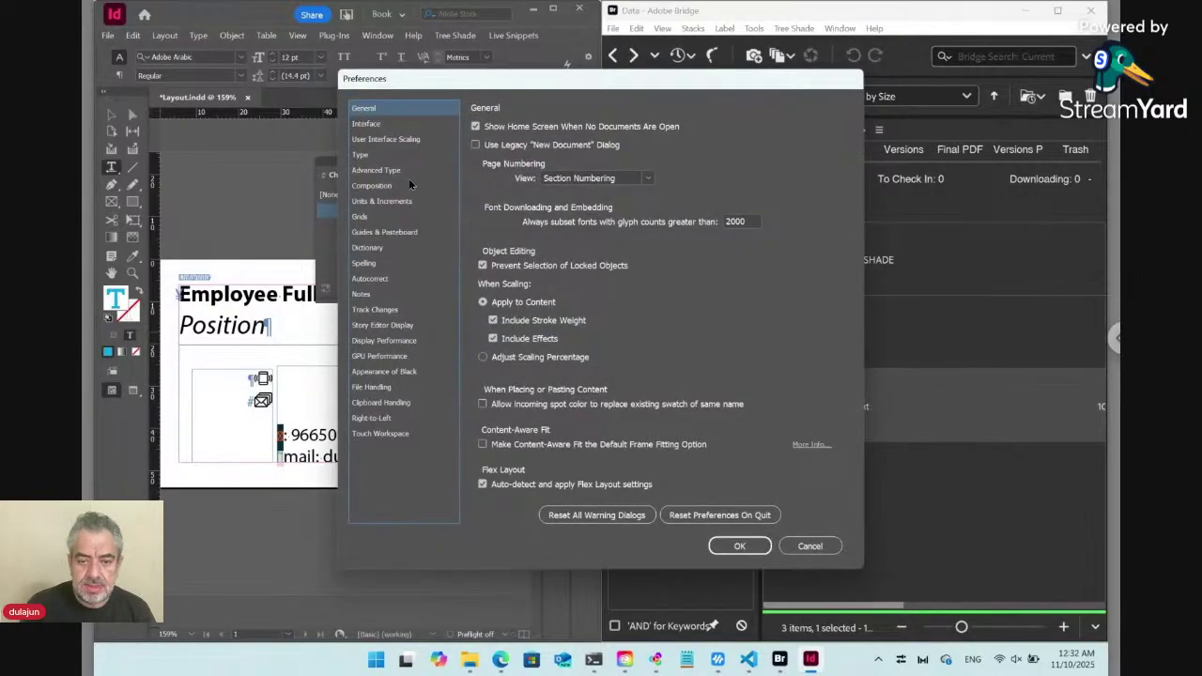
click(405, 170)
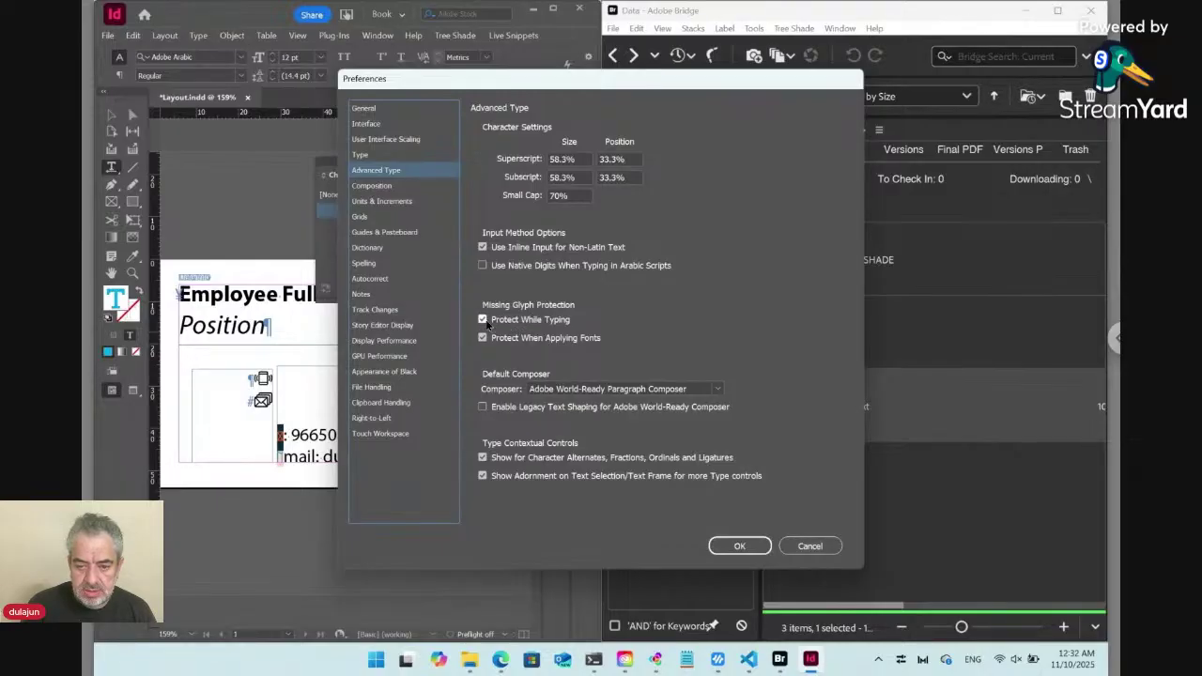
click(483, 320)
click(483, 337)
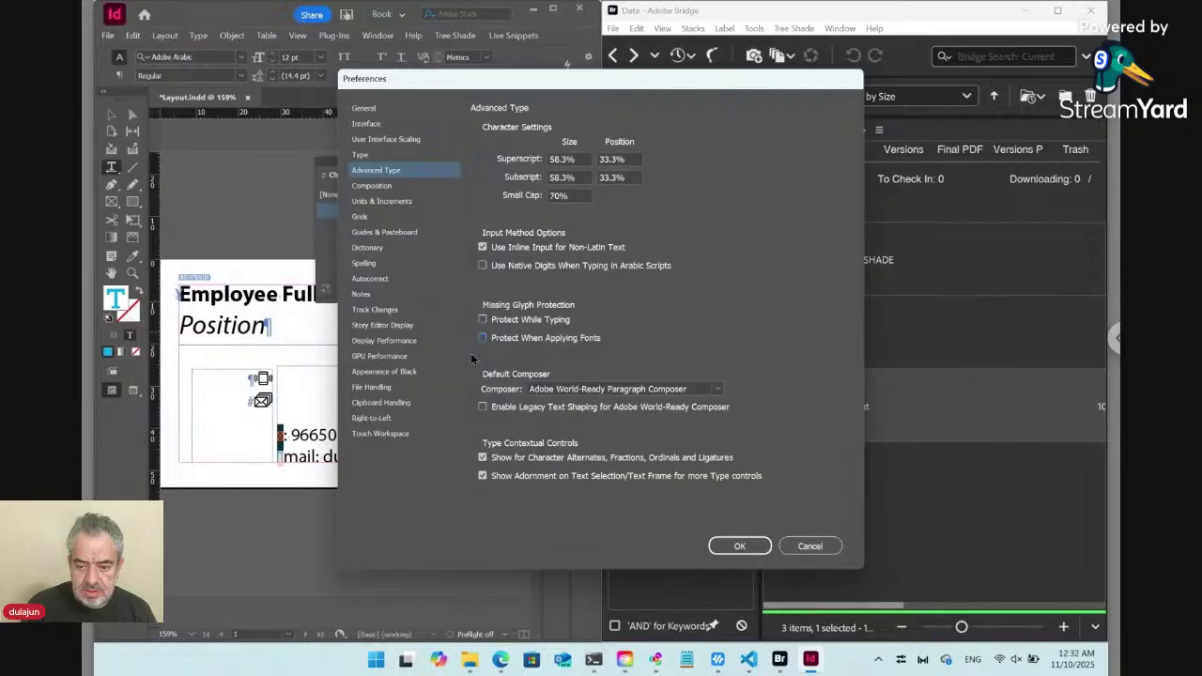
click(739, 547)
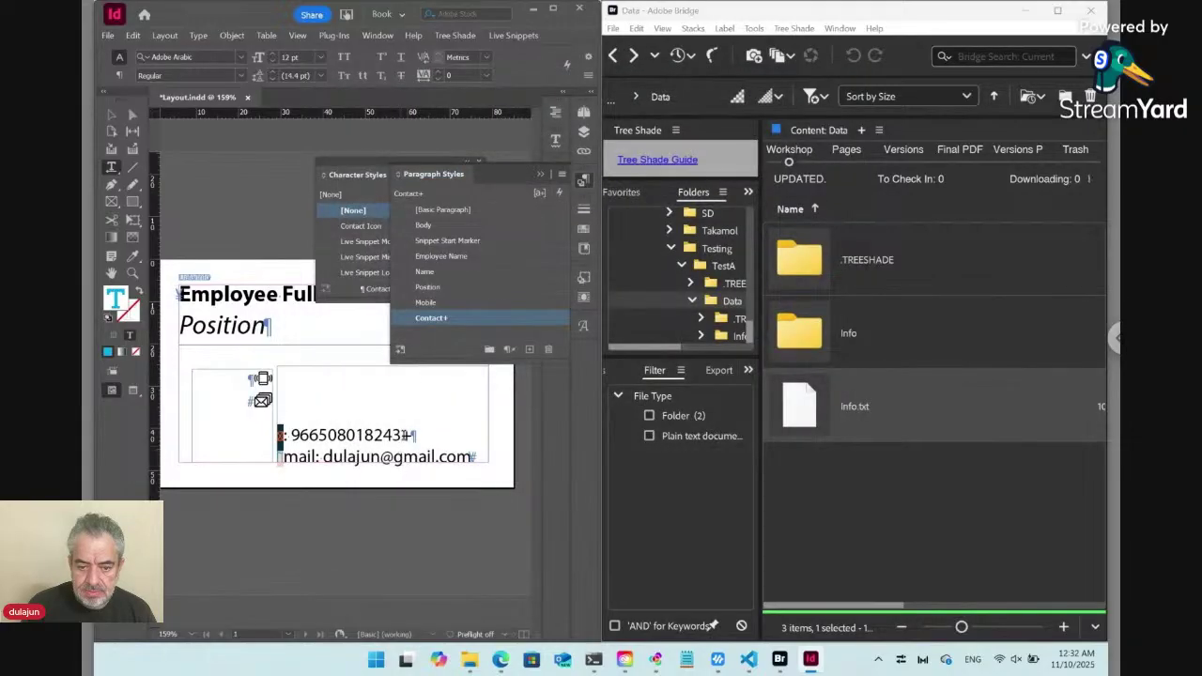
alt+click(405, 318)
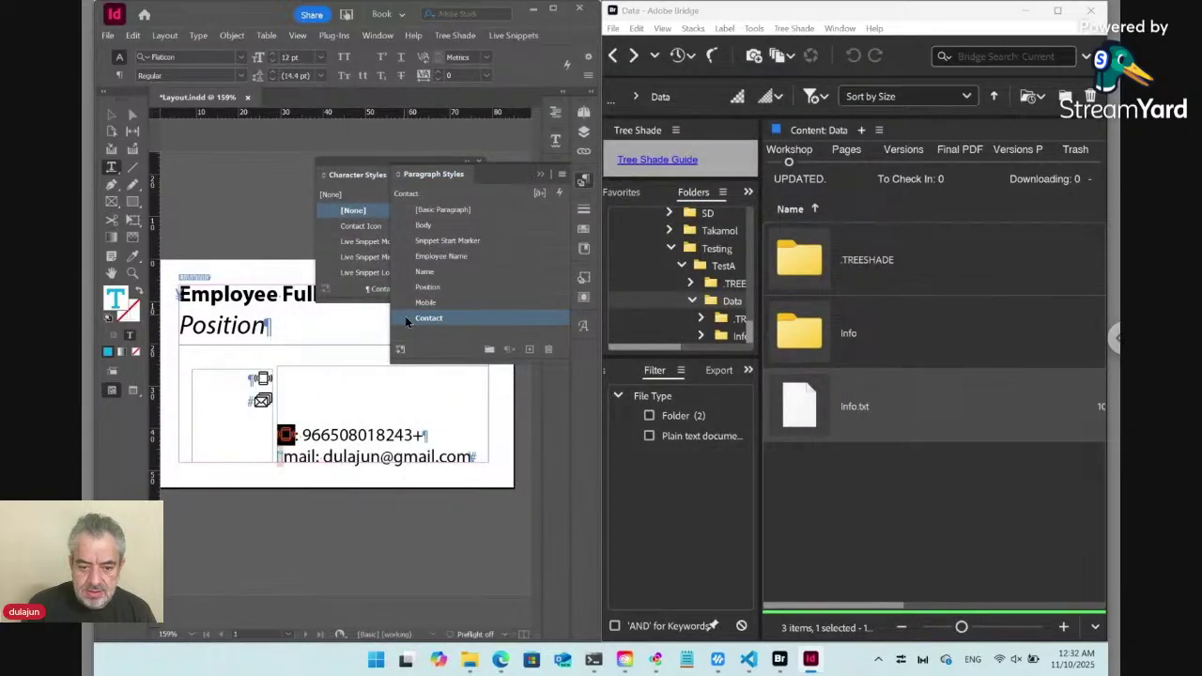
click(324, 436)
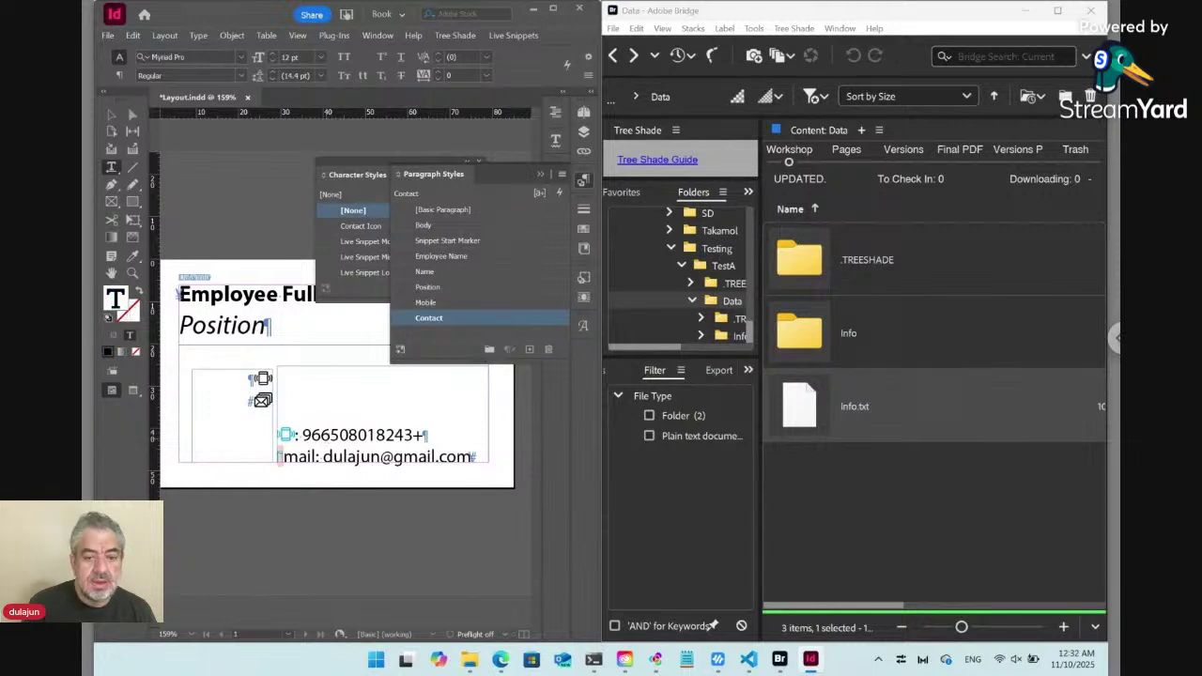
Open Info.txt's Tree Shade rules, skipping the paired folder, and change the Mobile rule to ::MobileColon:Replace:.
double_click(805, 413)
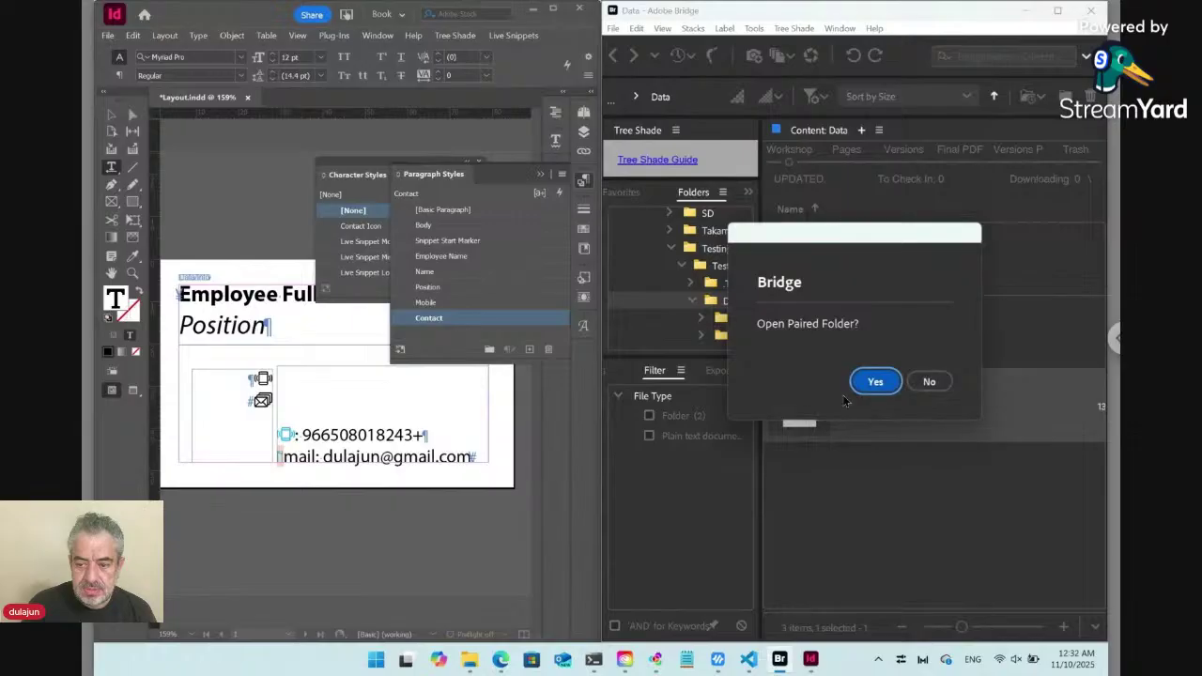
click(923, 381)
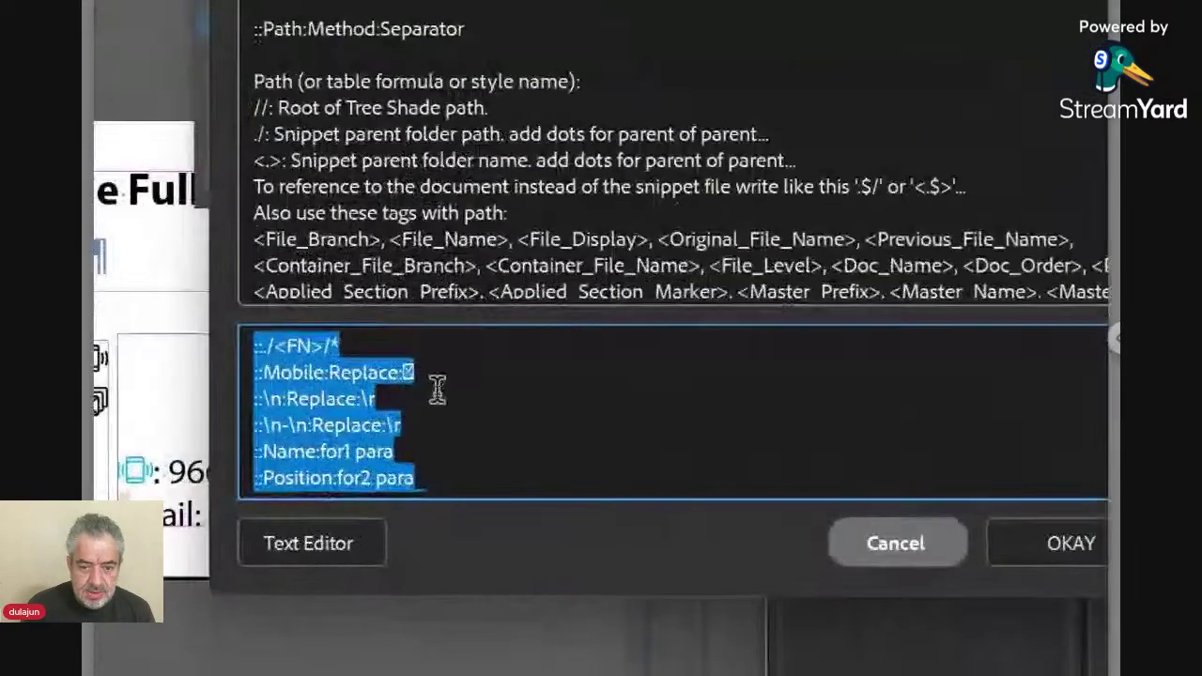
click(425, 372)
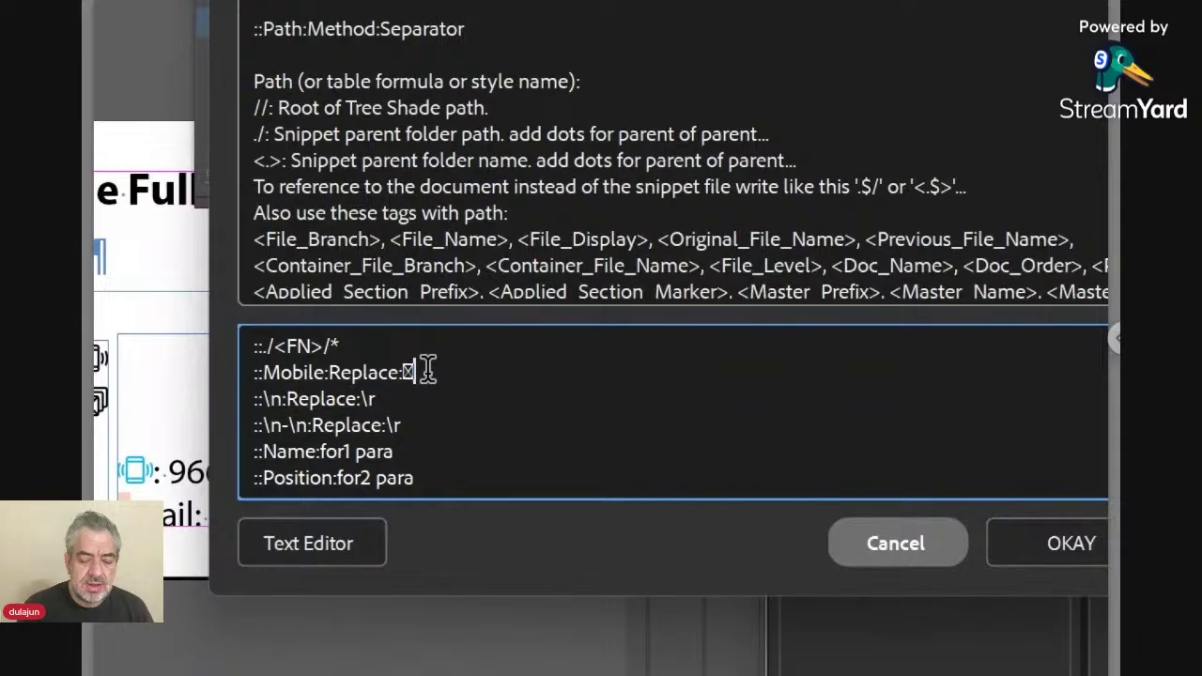
key(Left)
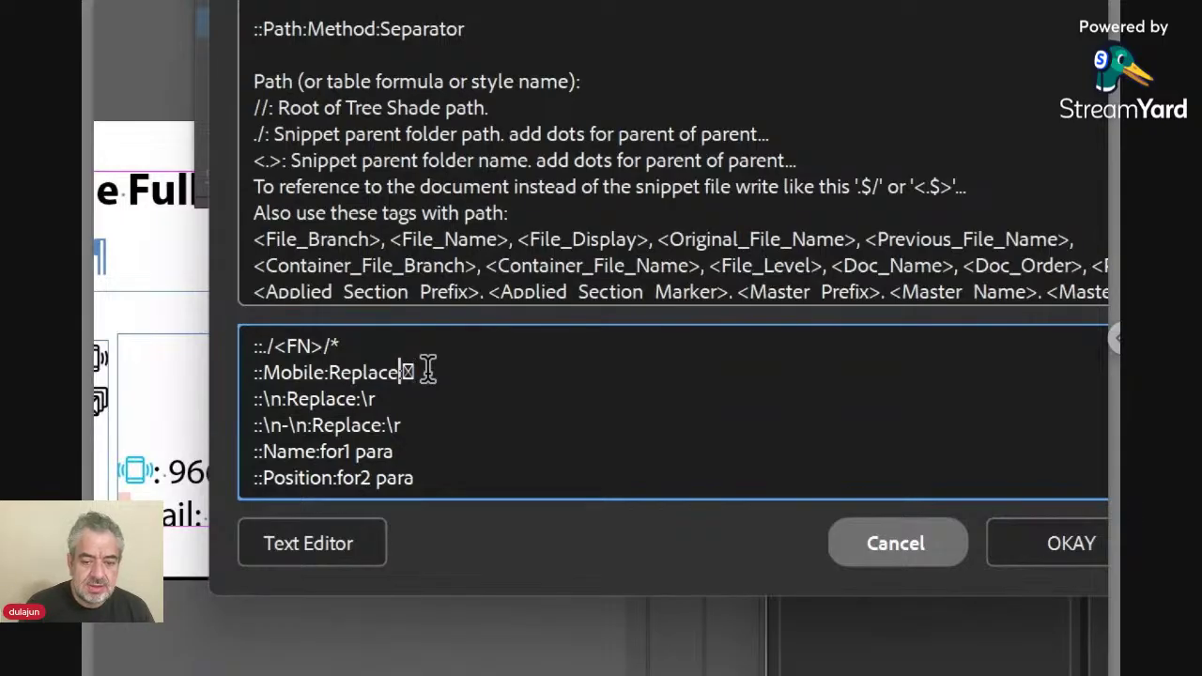
key(Left)
key(Left)
key(Left)
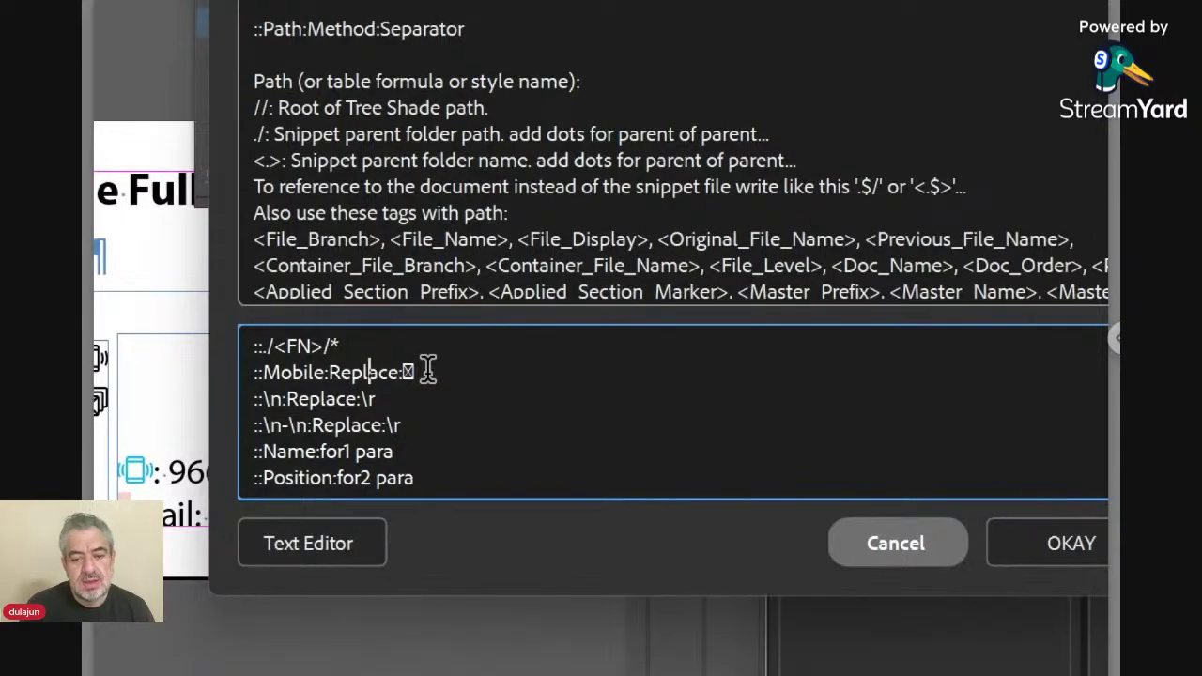
key(Right)
key(Right)
key(Right)
key(Right)
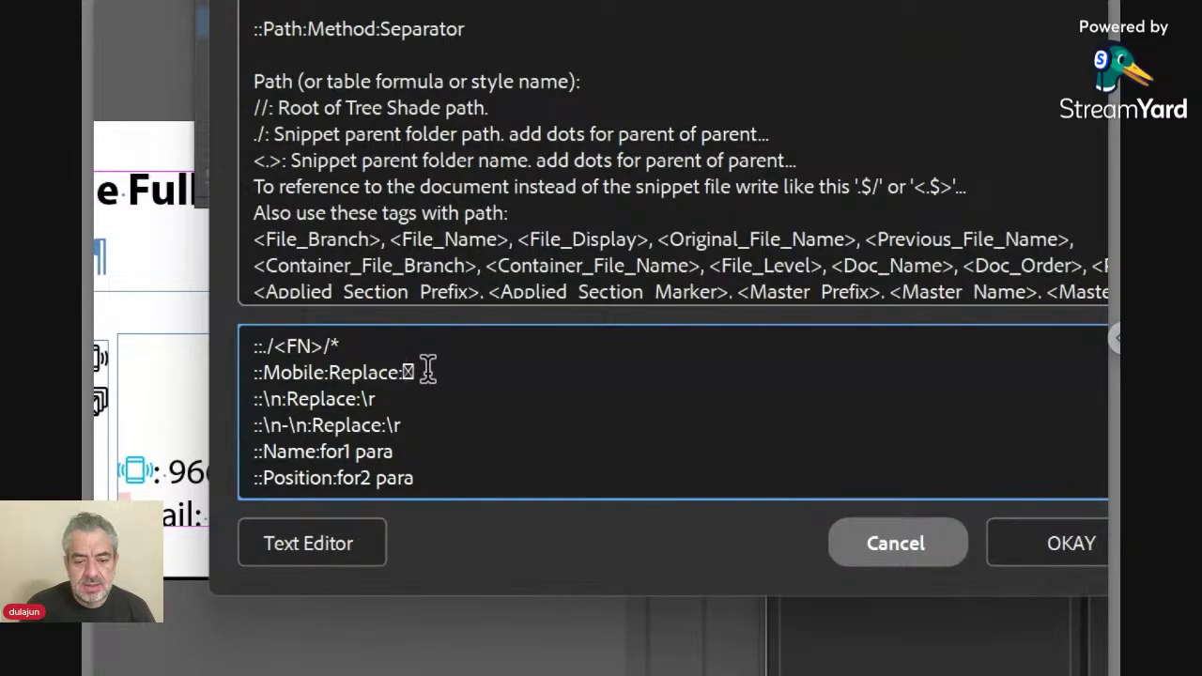
key(Left)
key(Left)
key(Left)
key(Left)
key(Left)
key(Left)
key(Left)
key(Left)
key(Left)
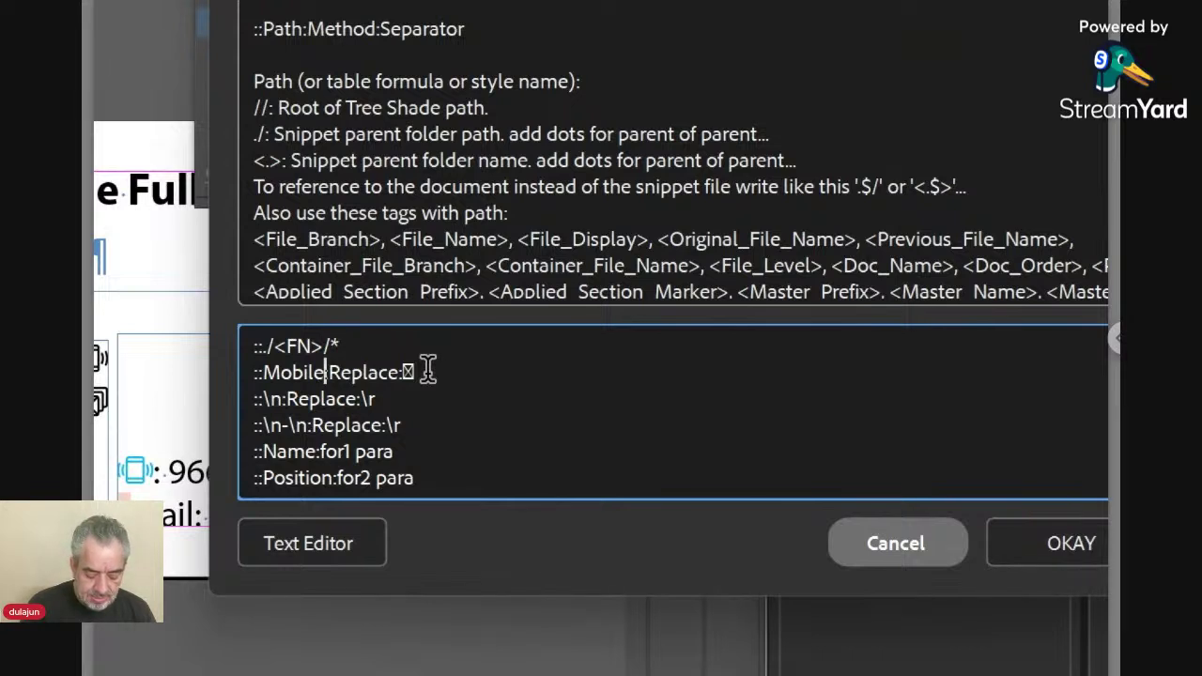
text(Colon)
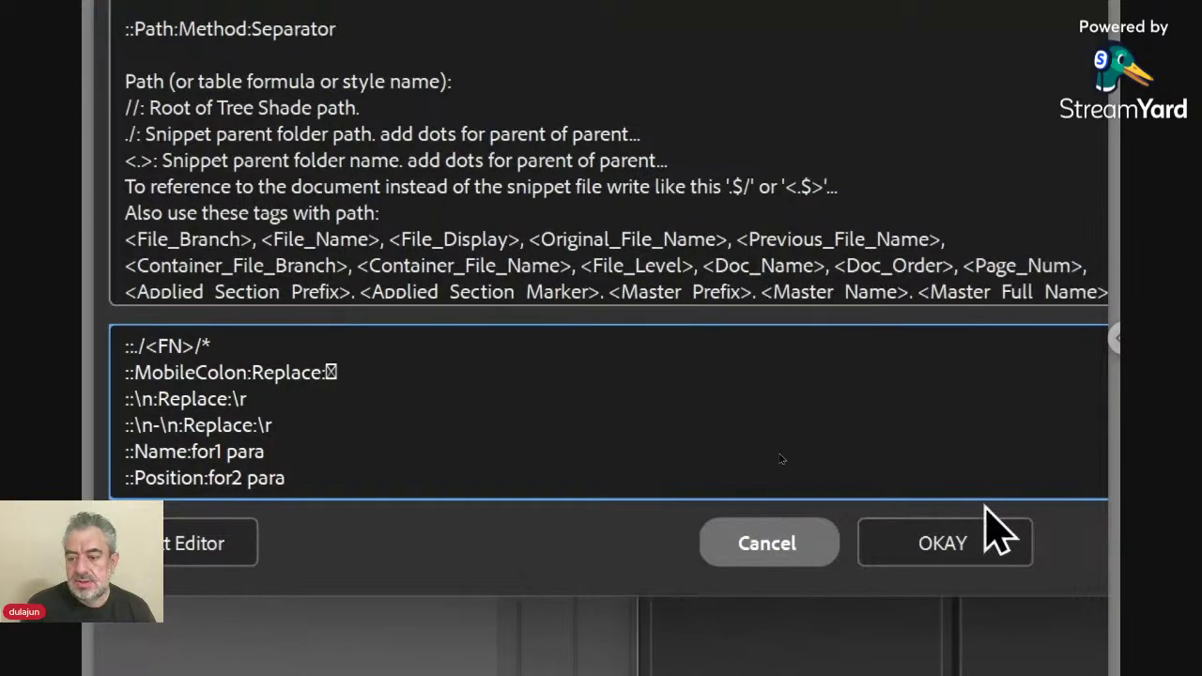
Save the edited Info.txt rules and update the selected live snippet.
click(988, 532)
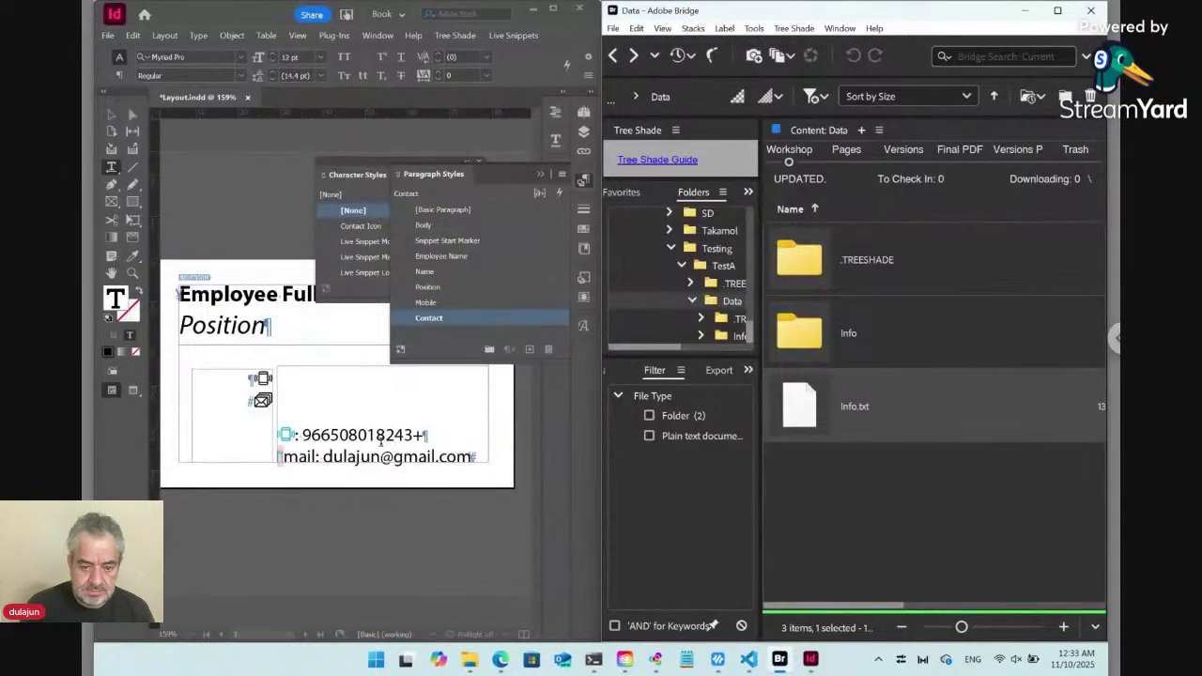
click(522, 42)
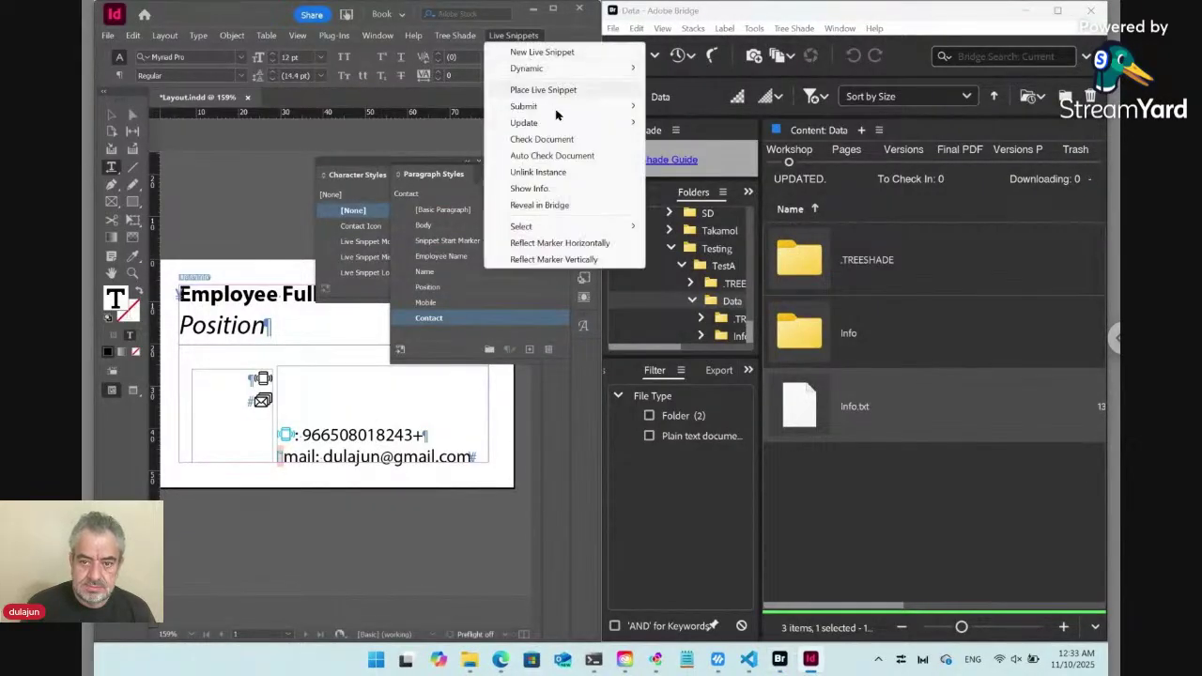
mouse_move(555, 124)
click(700, 124)
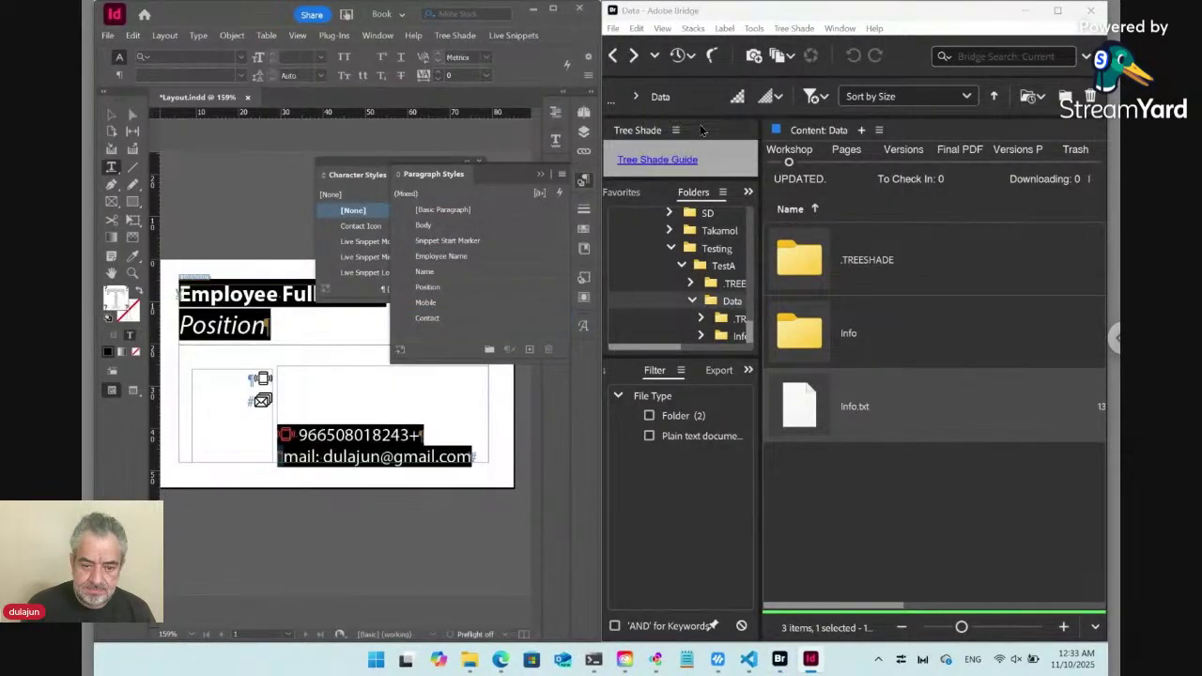
click(308, 448)
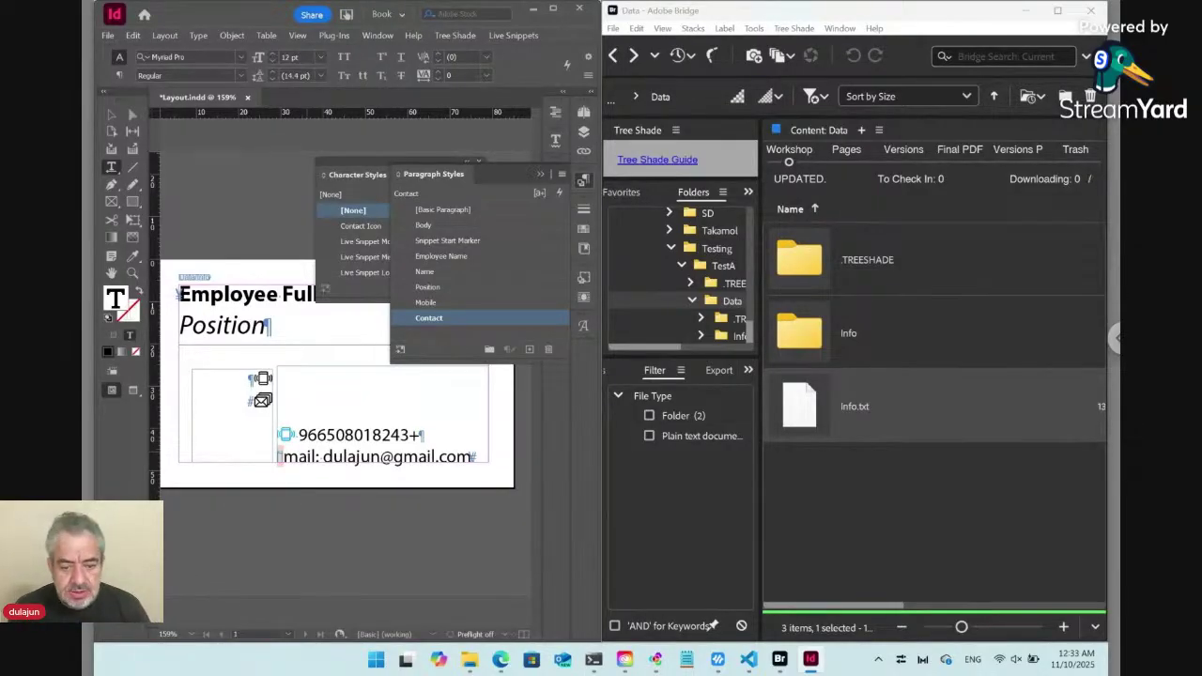
Copy the envelope icon glyph and reopen the Info.txt rules without the paired folder.
double_click(263, 402)
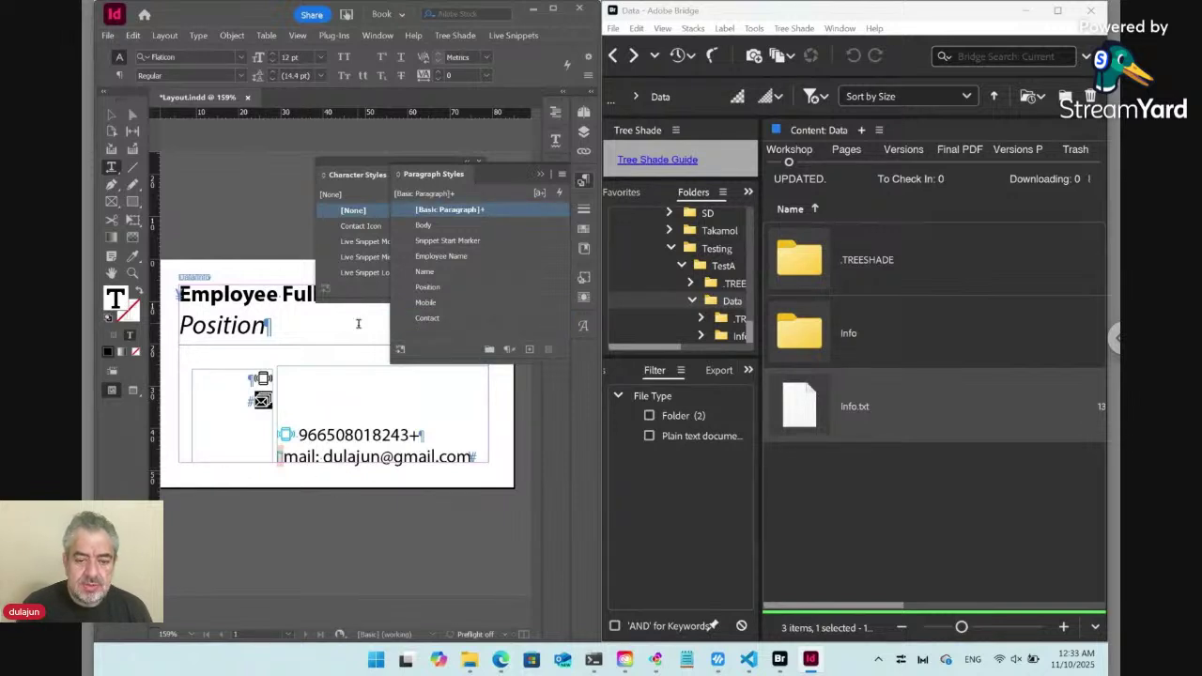
double_click(807, 420)
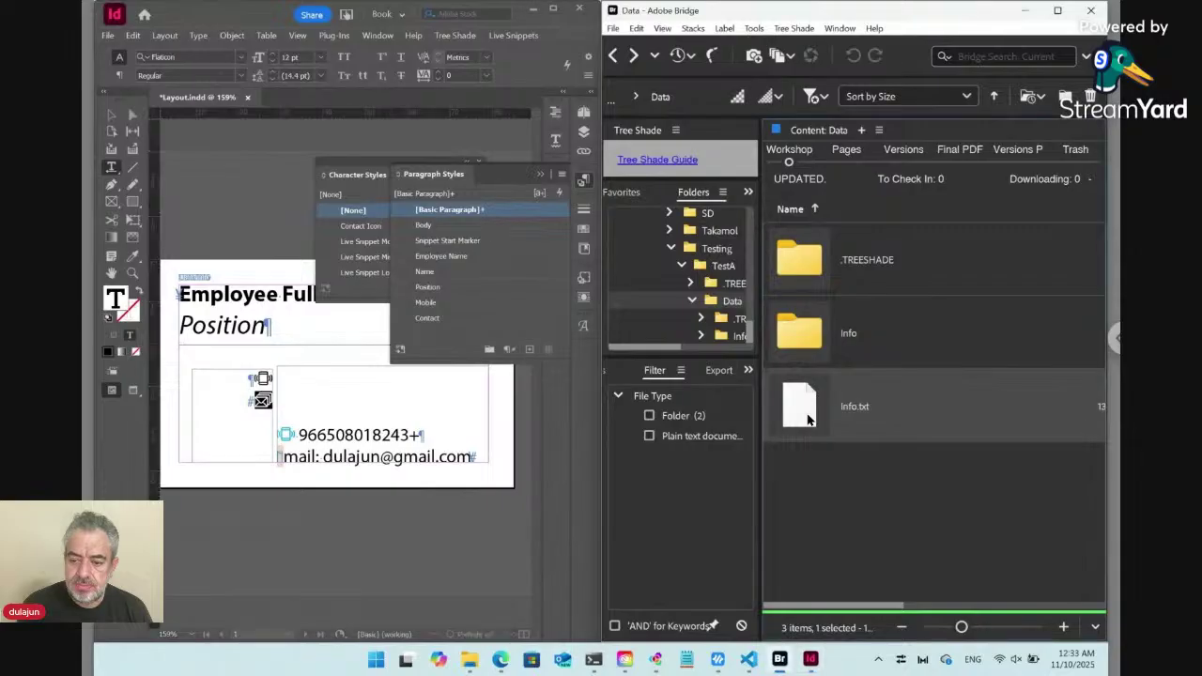
click(929, 382)
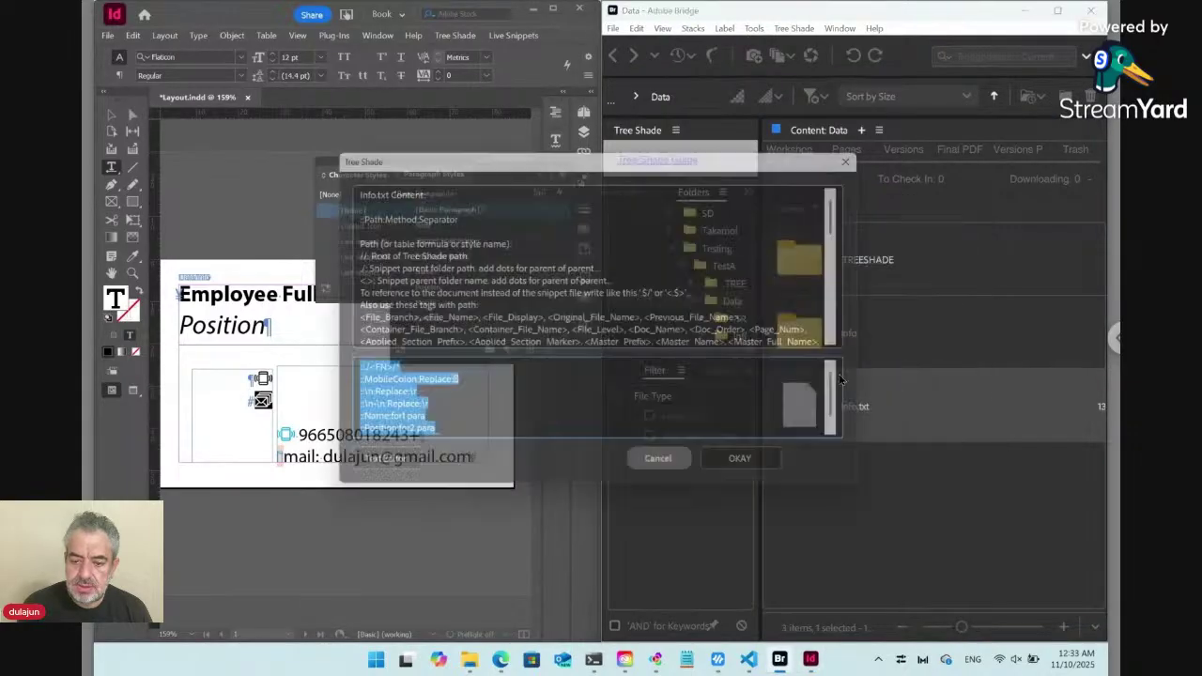
Add an ::EmailColon:Replace: rule using the envelope glyph below the MobileColon line, and save.
click(457, 385)
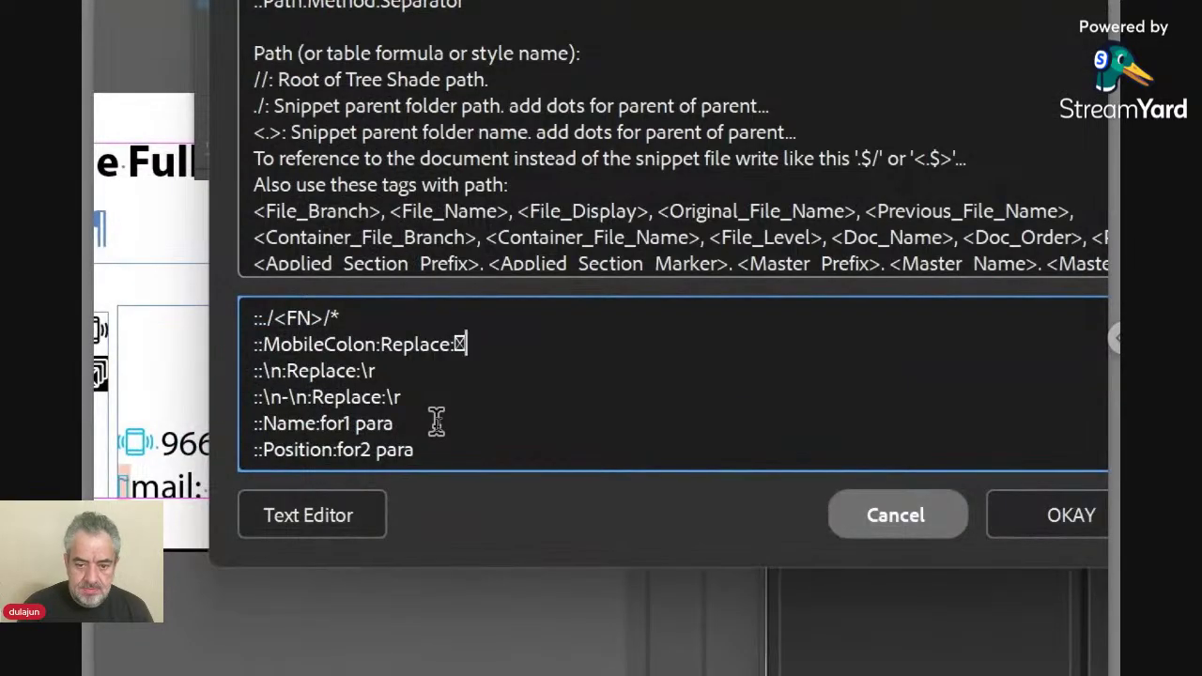
key(Return)
text(☒)
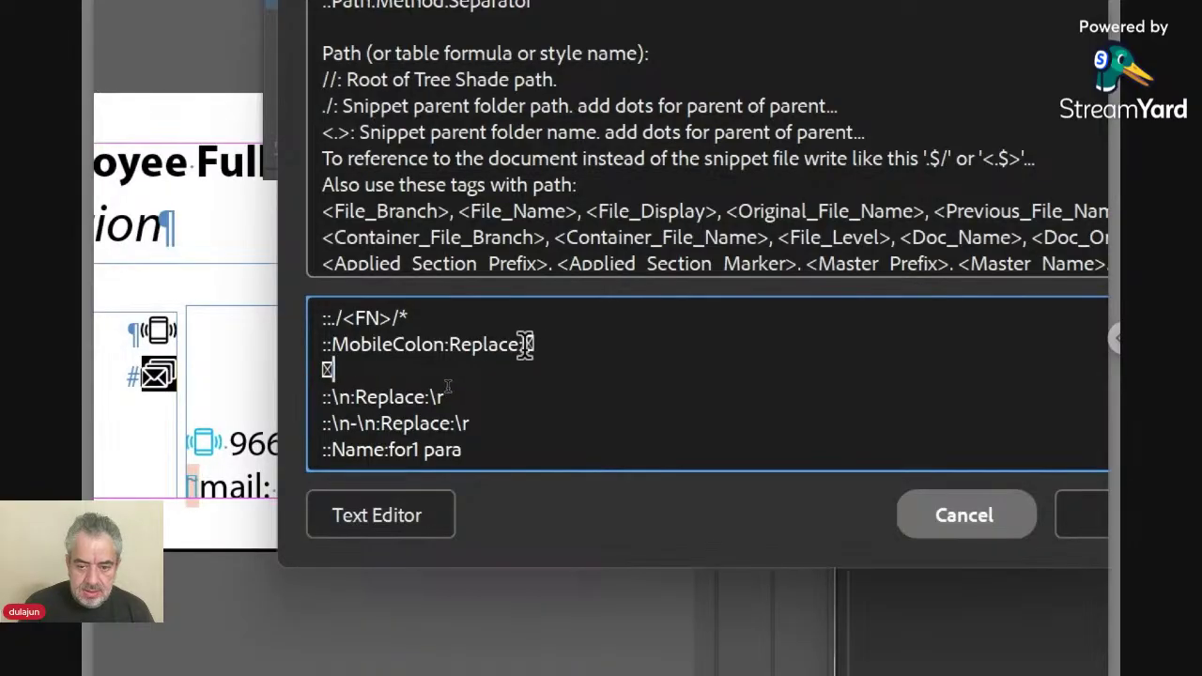
drag(526, 345, 322, 345)
key(ctrl+c)
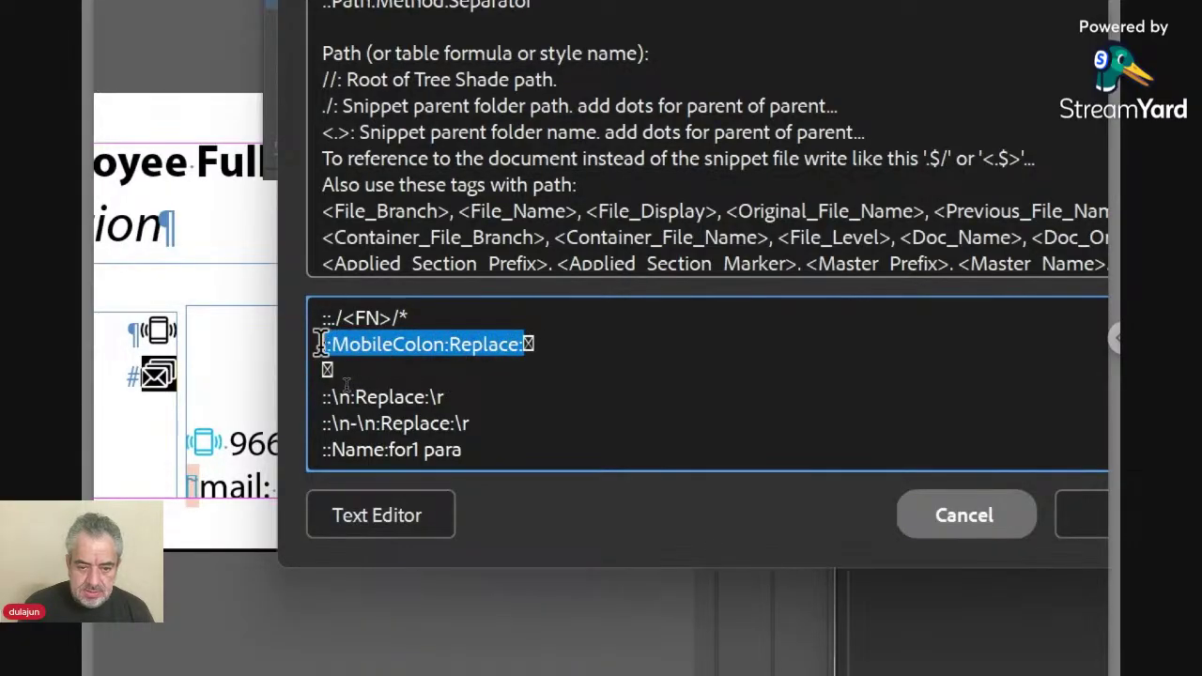
click(321, 364)
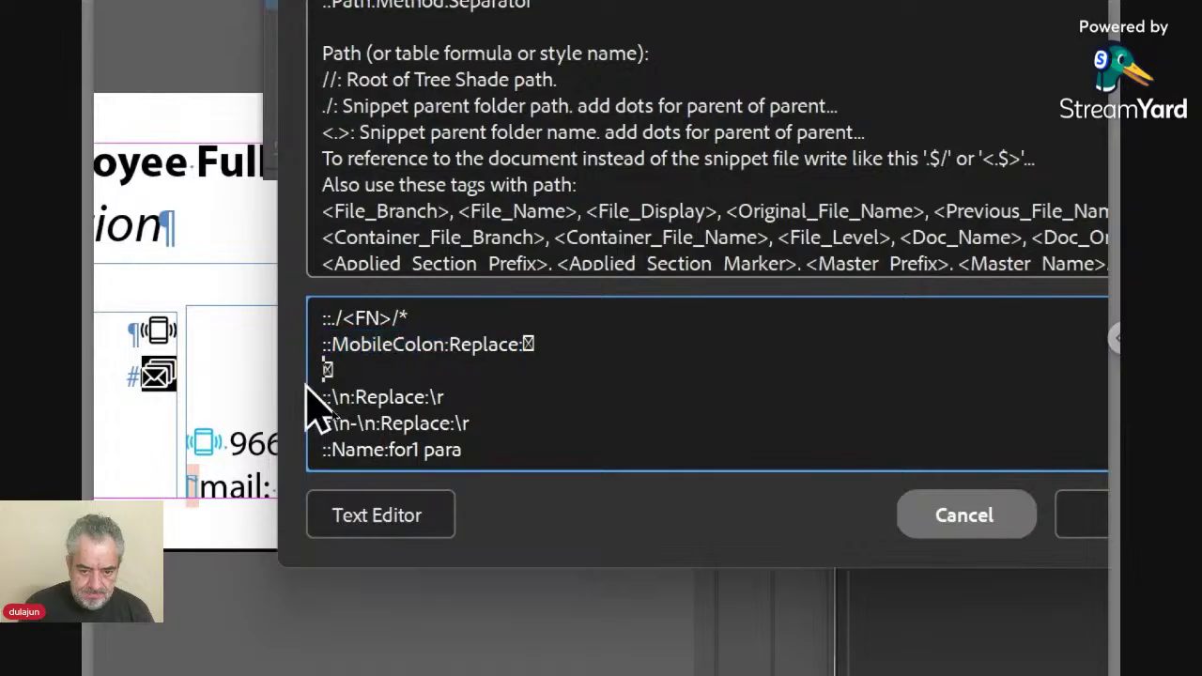
key(ctrl+v)
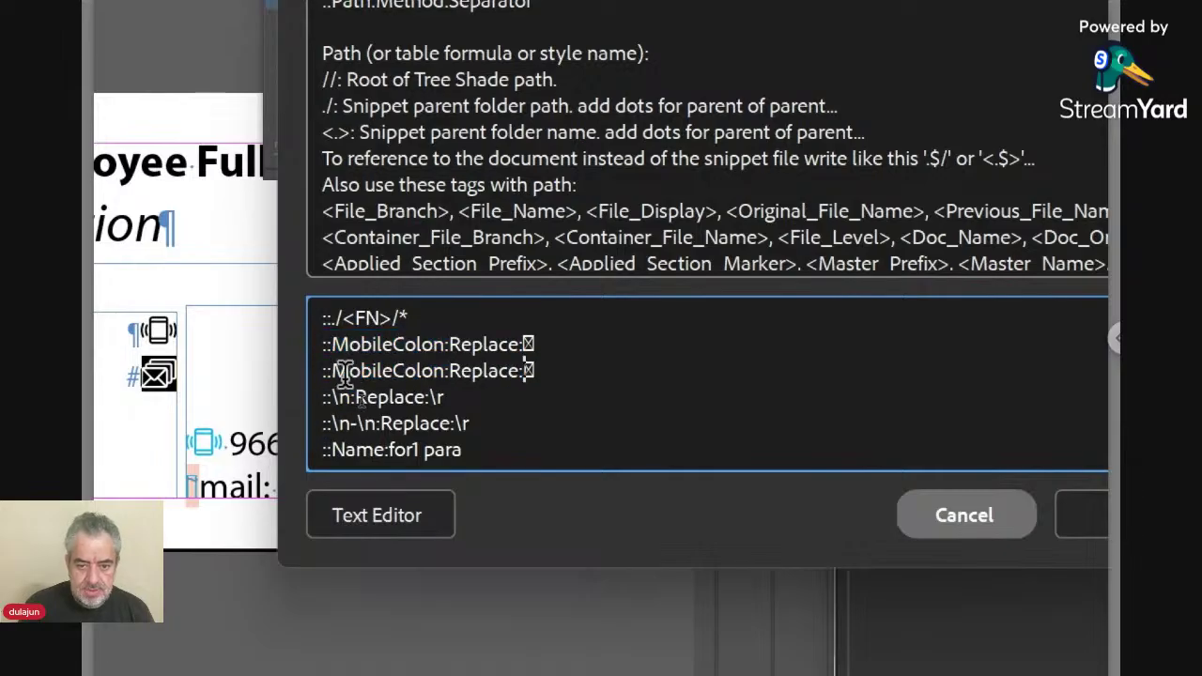
drag(394, 371, 327, 369)
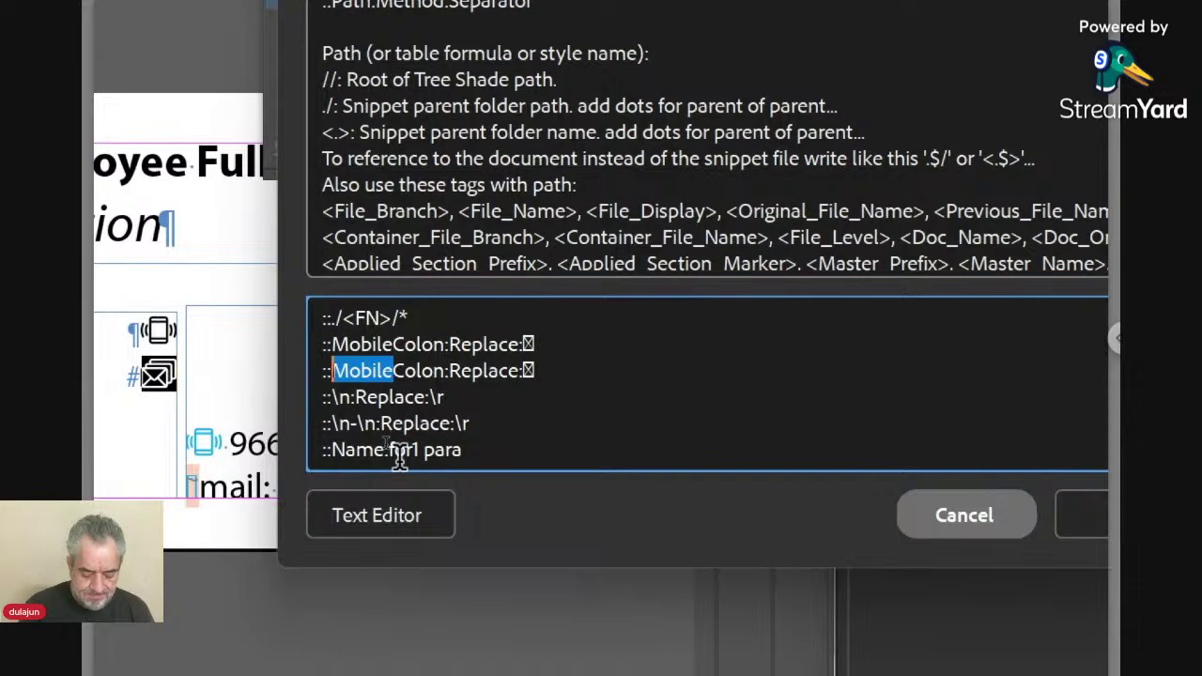
text(Email)
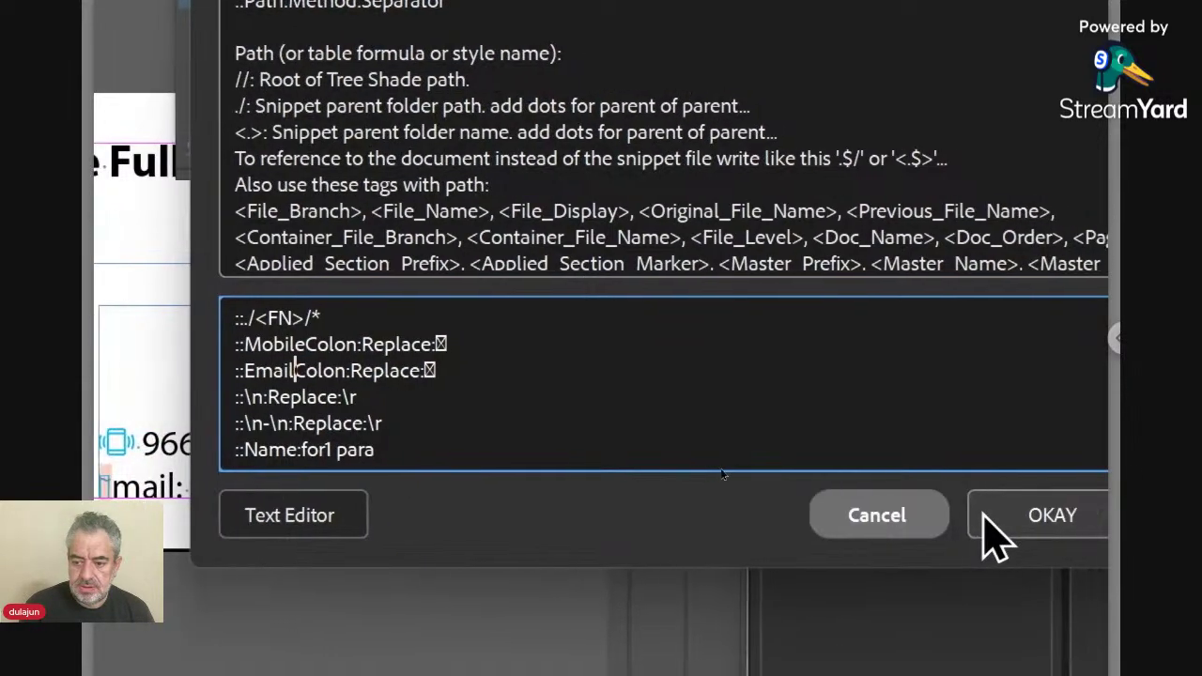
click(996, 535)
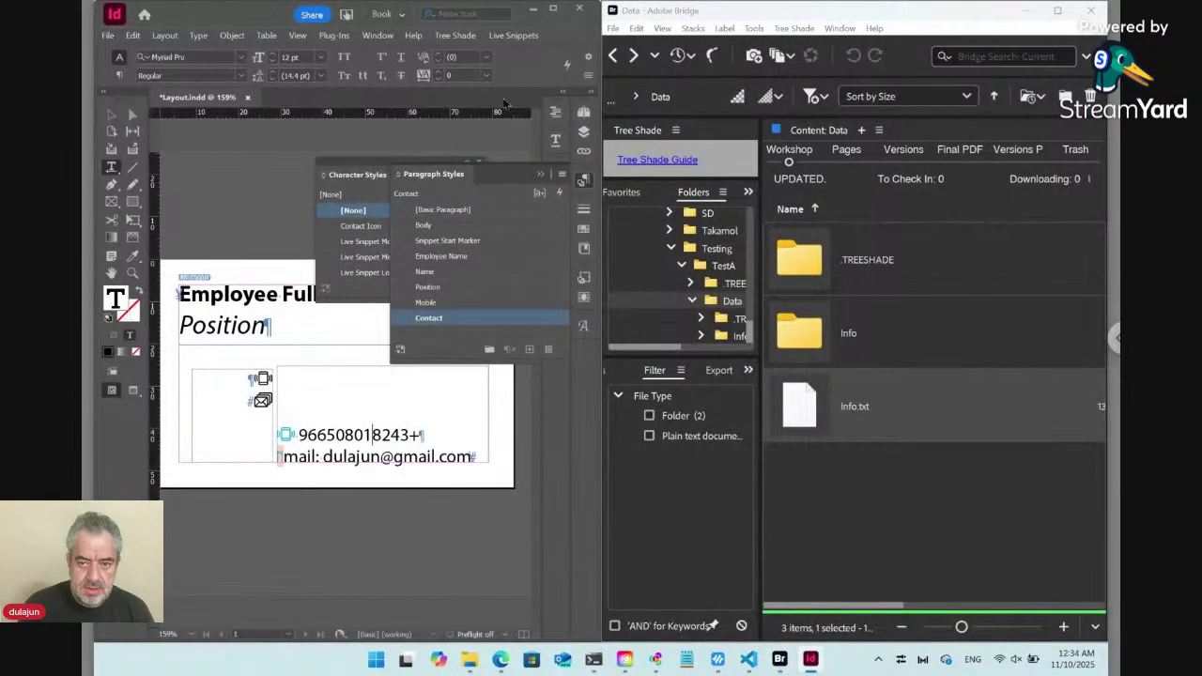
Update all live snippets in the document.
click(522, 36)
mouse_move(575, 127)
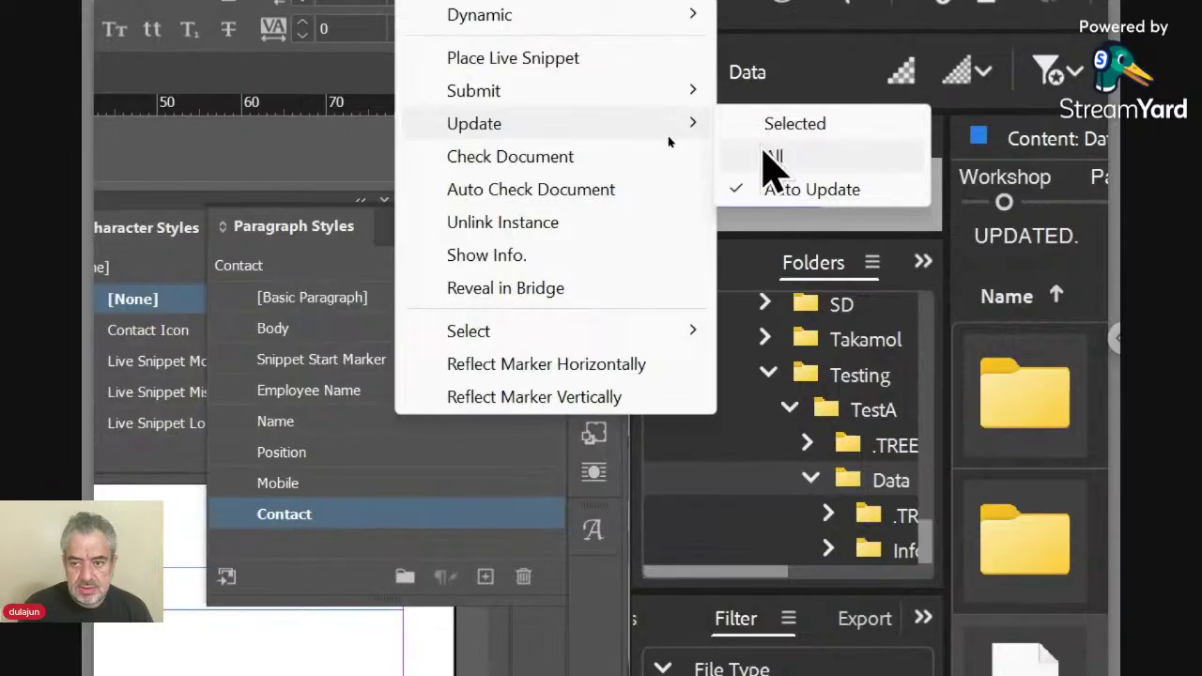
click(774, 158)
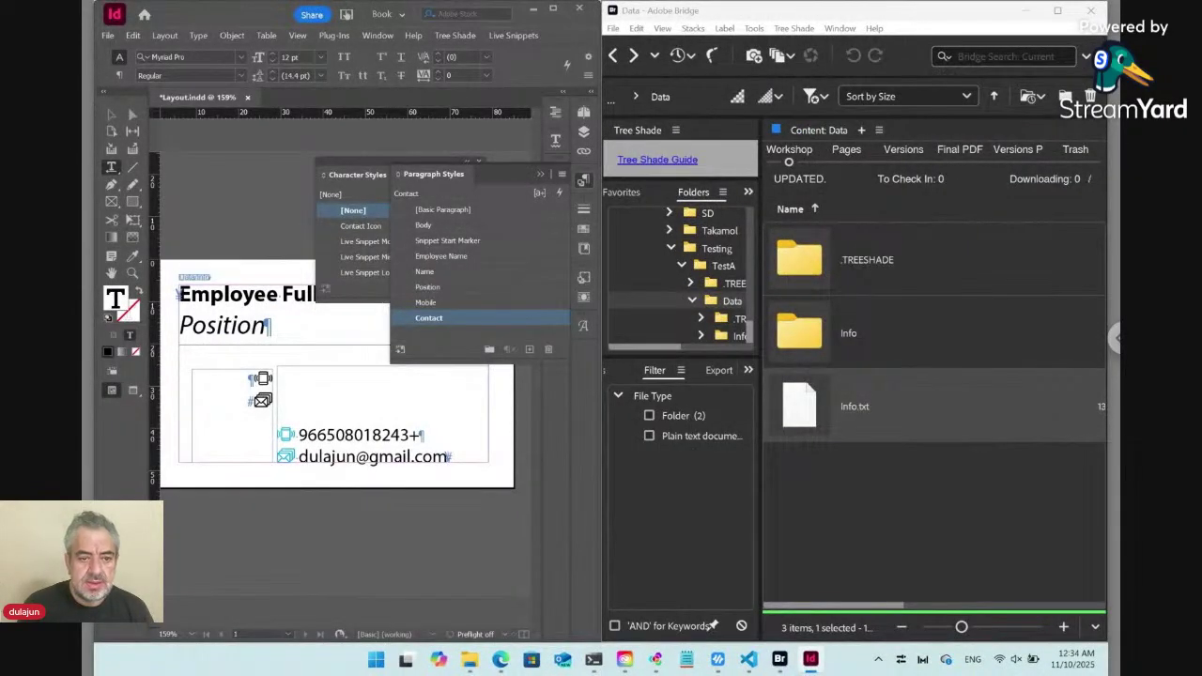
Delete the redundant left icon frame and reopen Info.txt from Bridge.
click(111, 114)
click(233, 403)
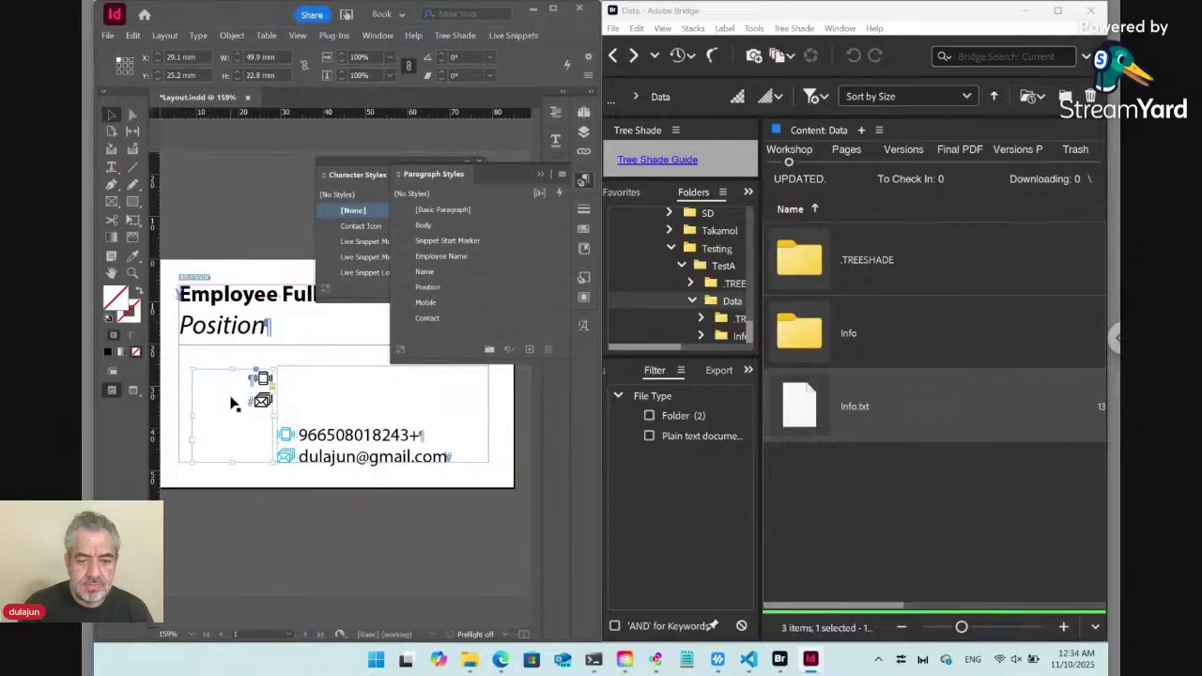
key(Delete)
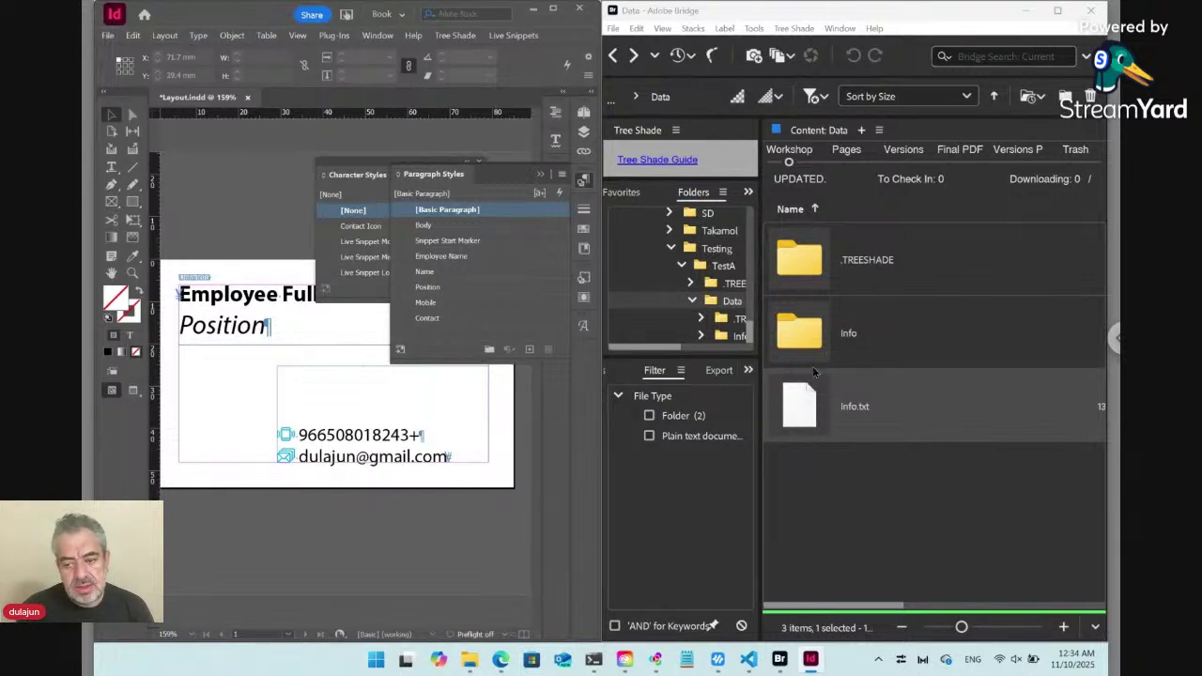
double_click(810, 408)
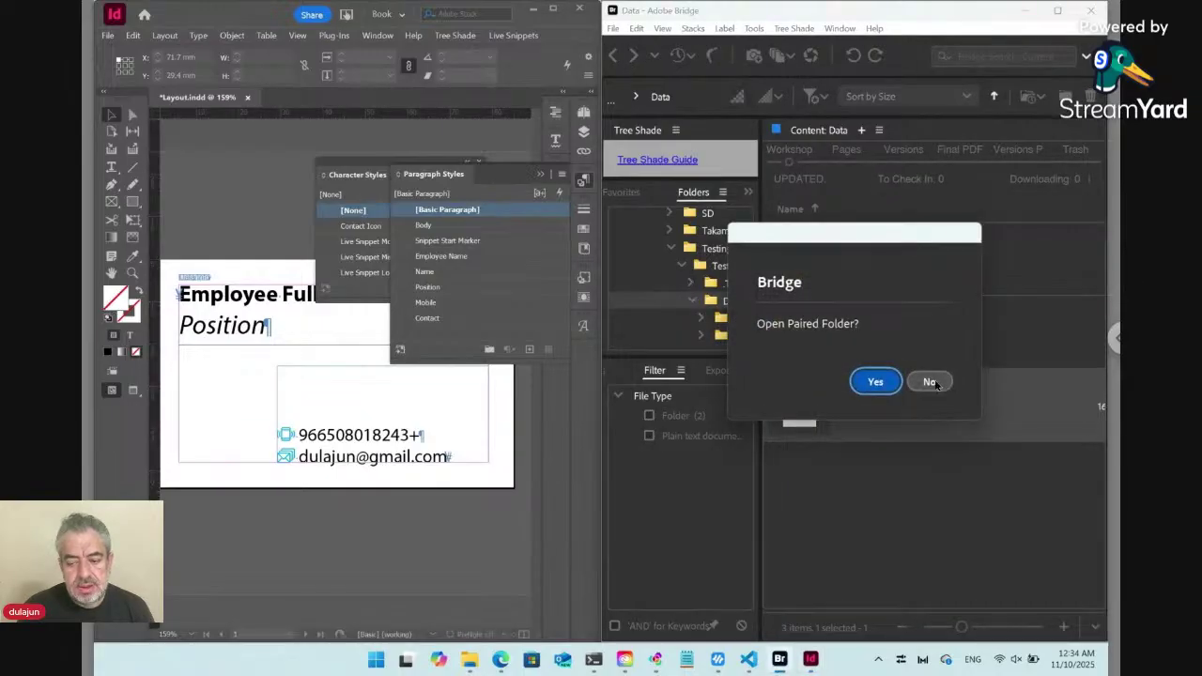
click(930, 383)
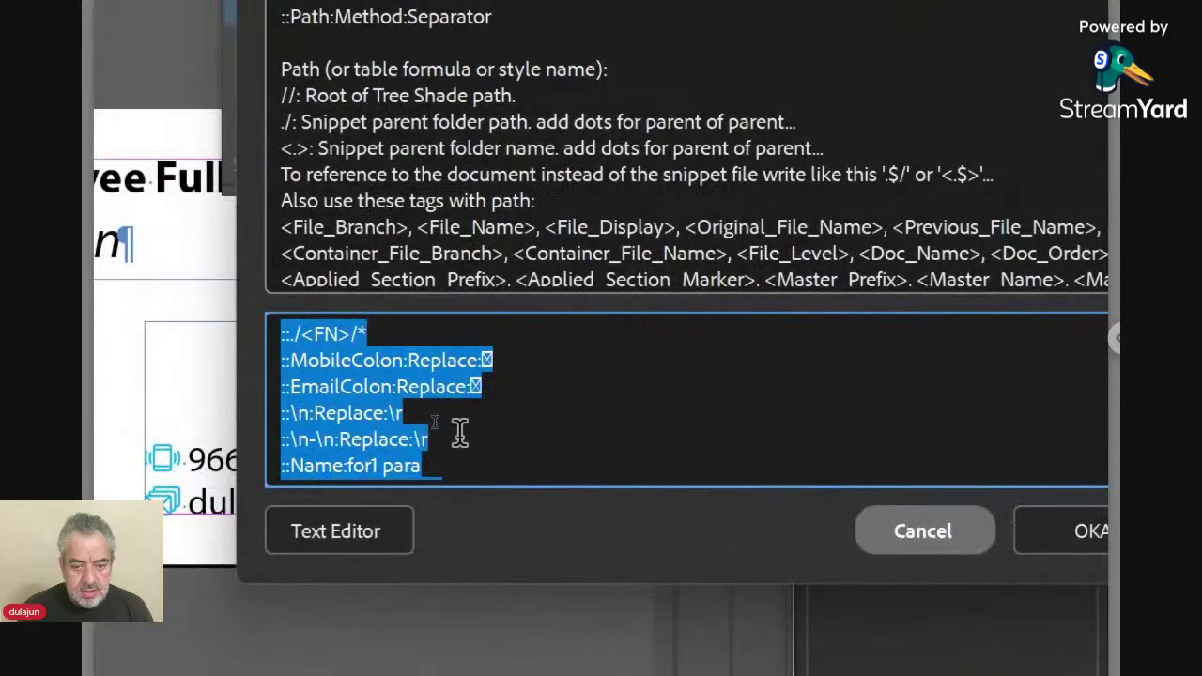
click(432, 420)
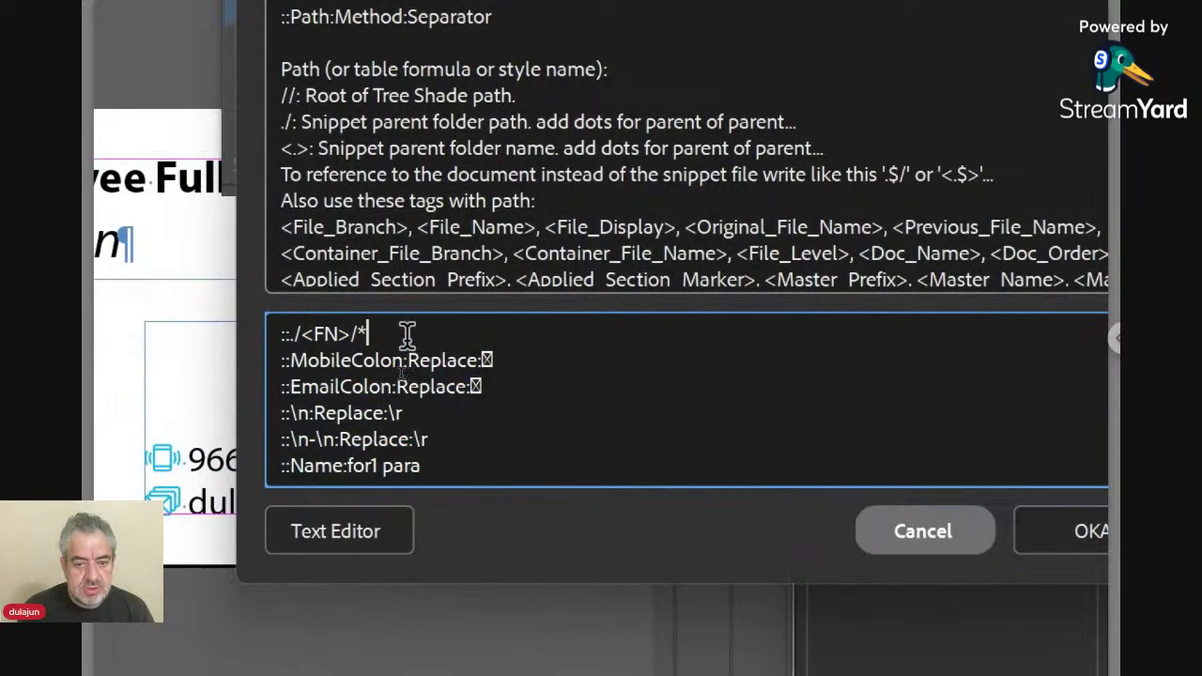
drag(405, 333, 247, 331)
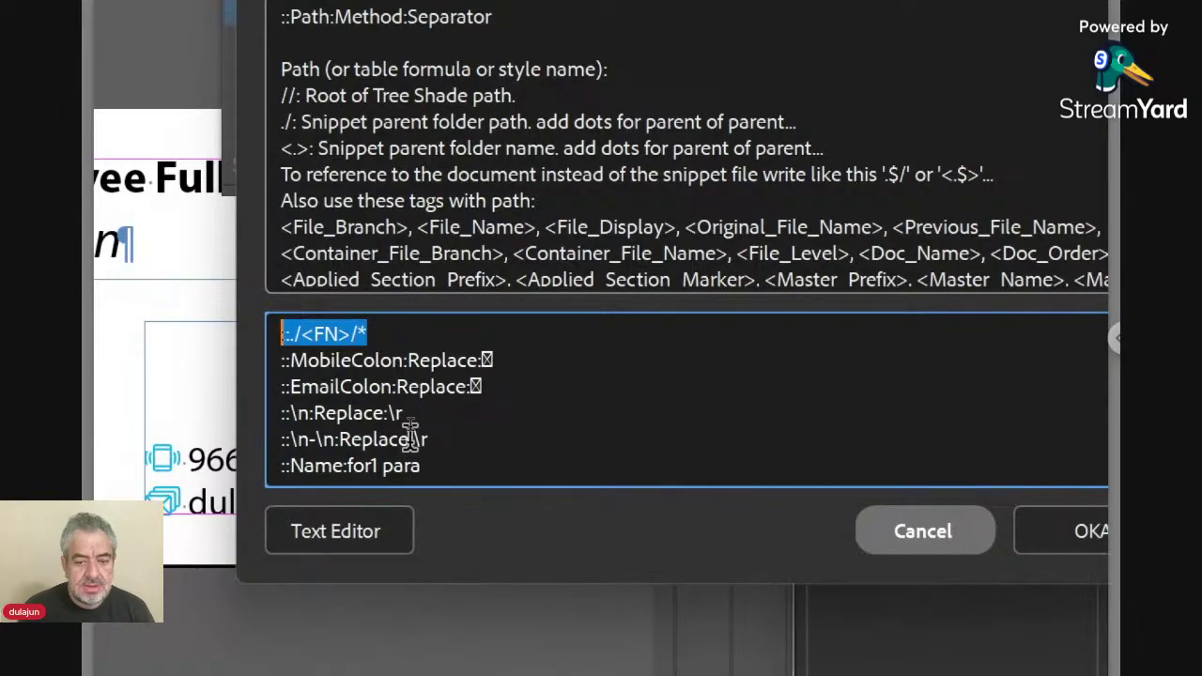
click(437, 467)
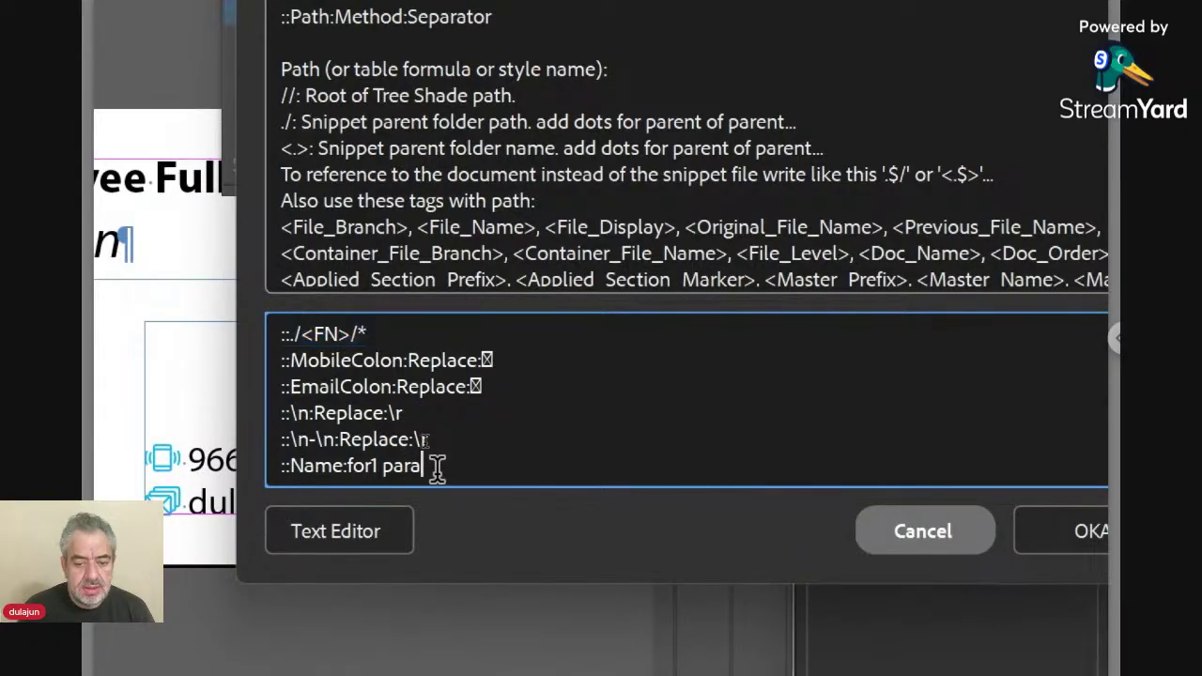
text(::Position:for2 para ::Contact:for+3 para)
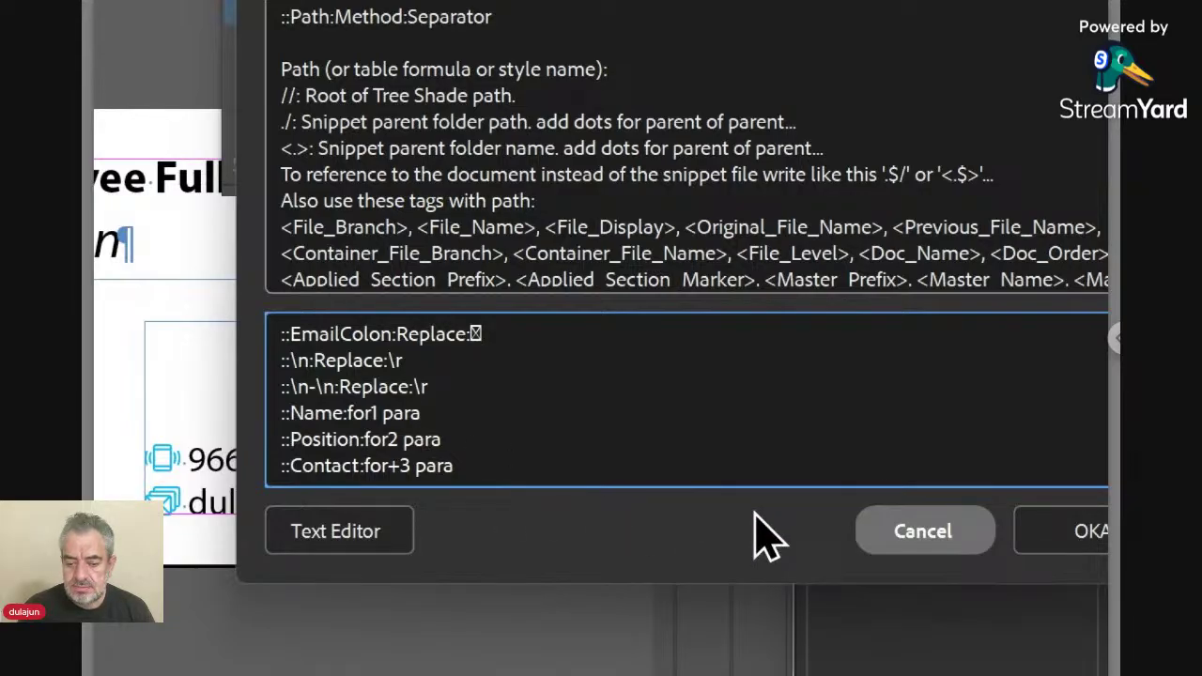
click(892, 548)
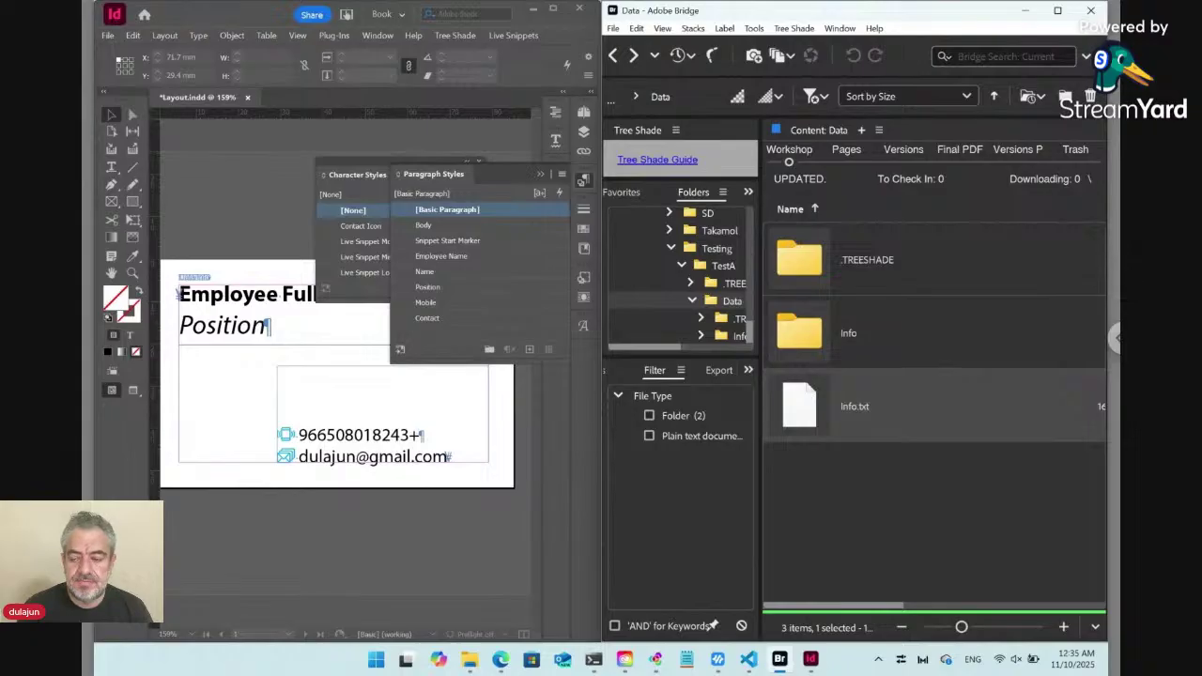
Return to the TestA folder, clear the selection, and maximize the Bridge window.
click(614, 55)
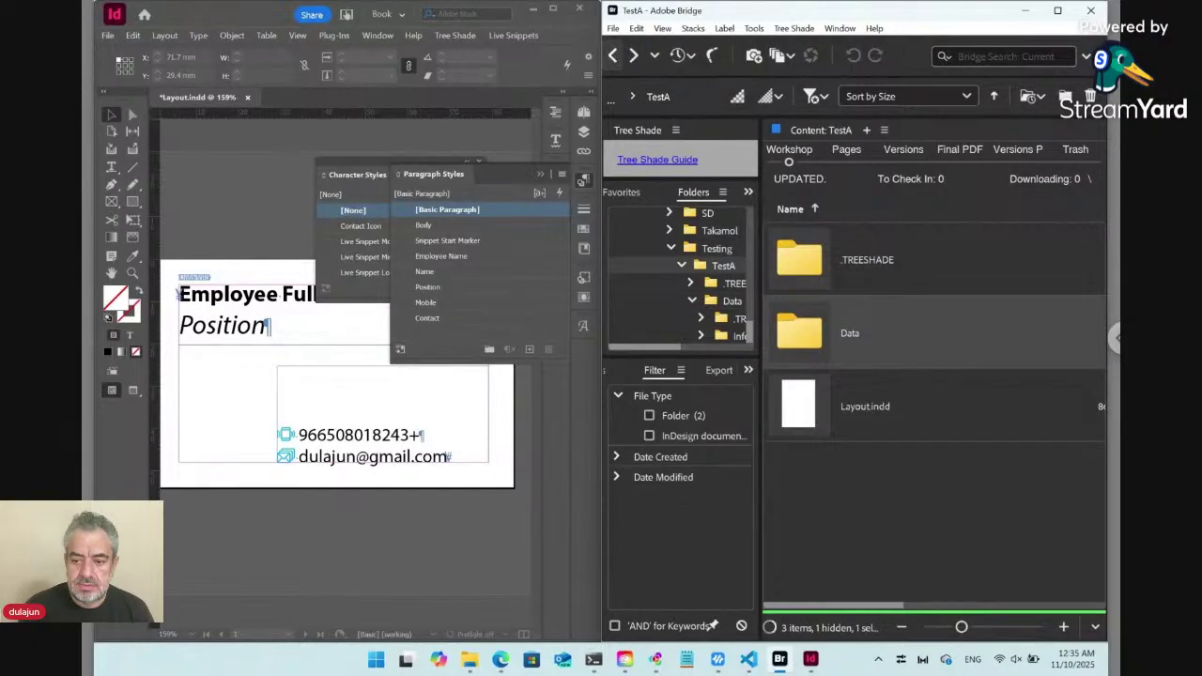
click(883, 477)
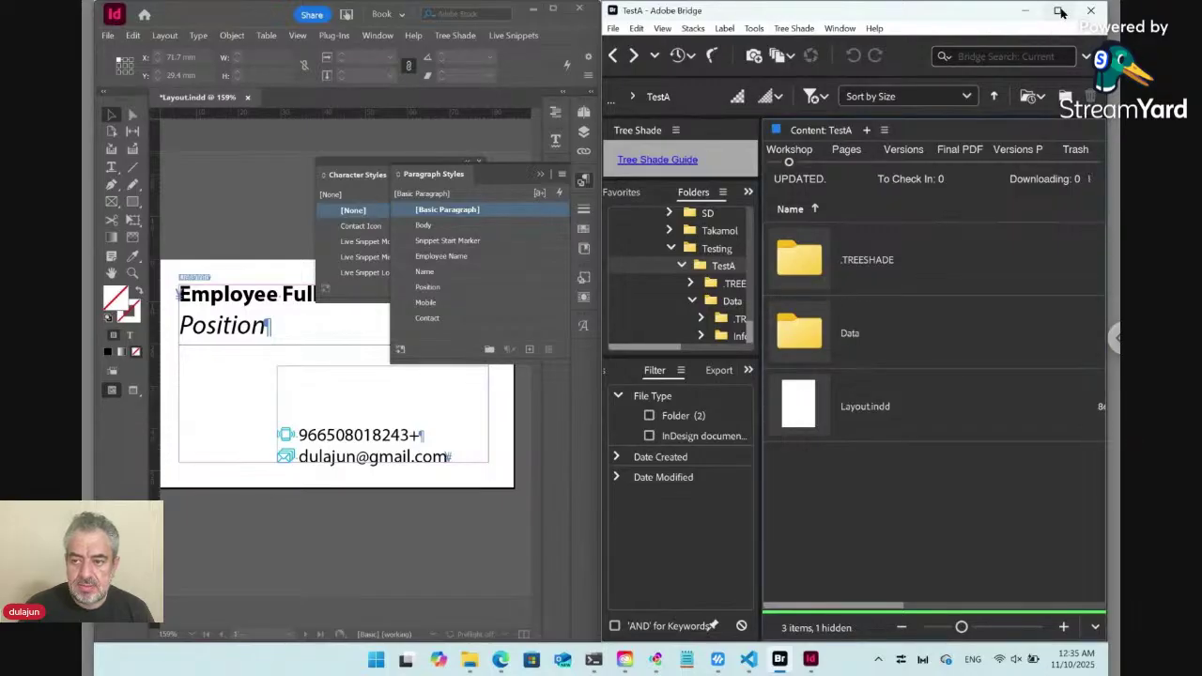
click(1060, 11)
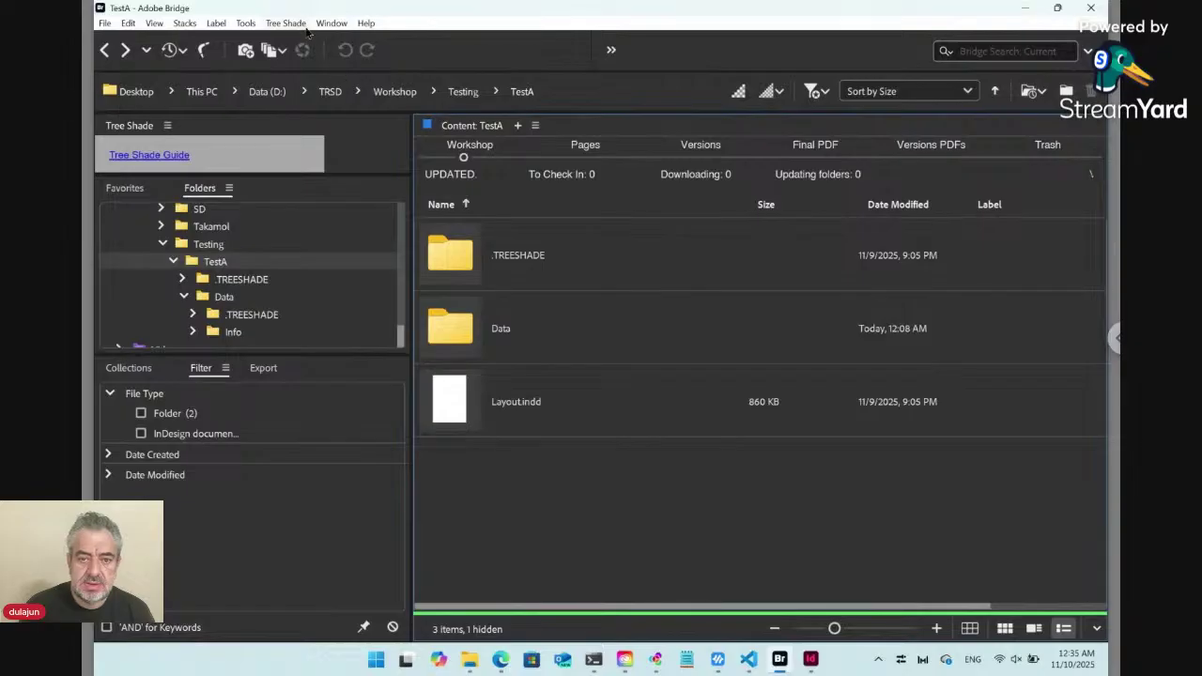
Create a new Tree Shade Online text file named 'Online ts_key.txt'.
click(297, 25)
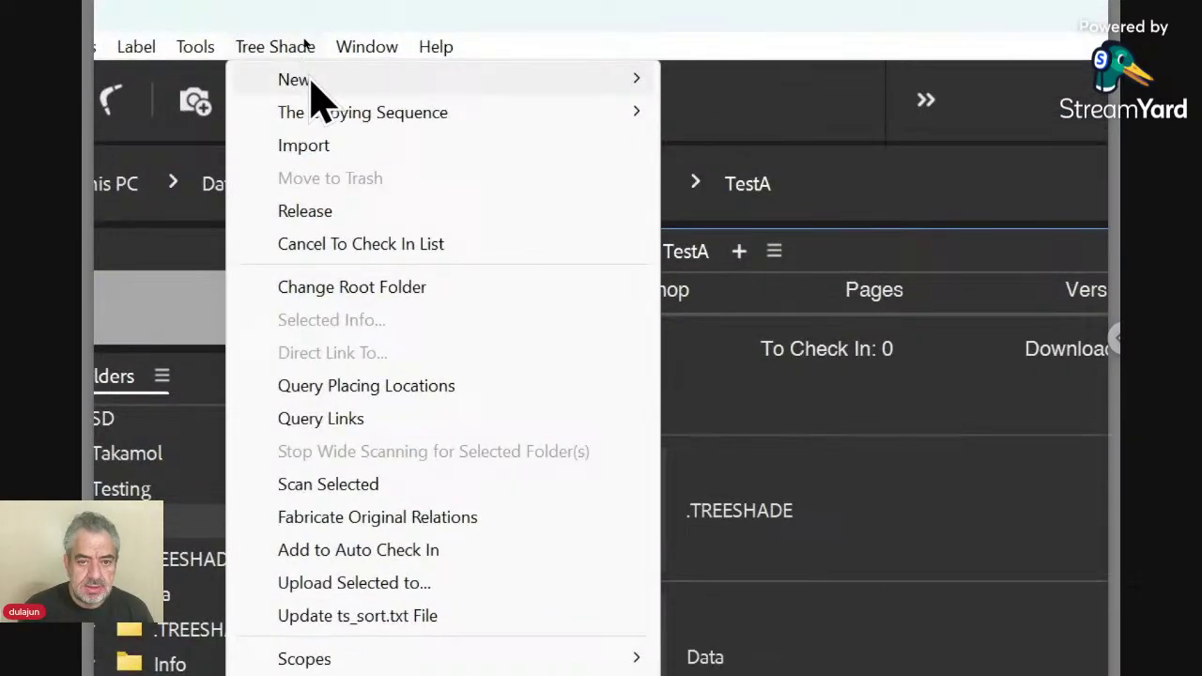
mouse_move(319, 81)
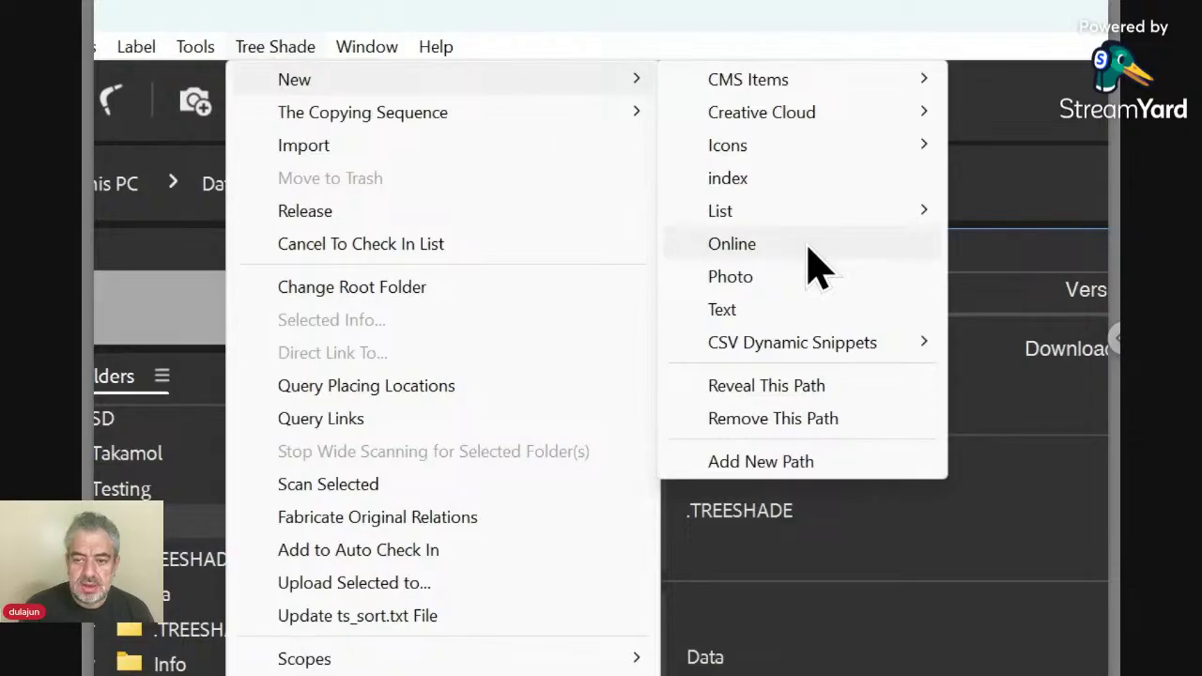
click(809, 247)
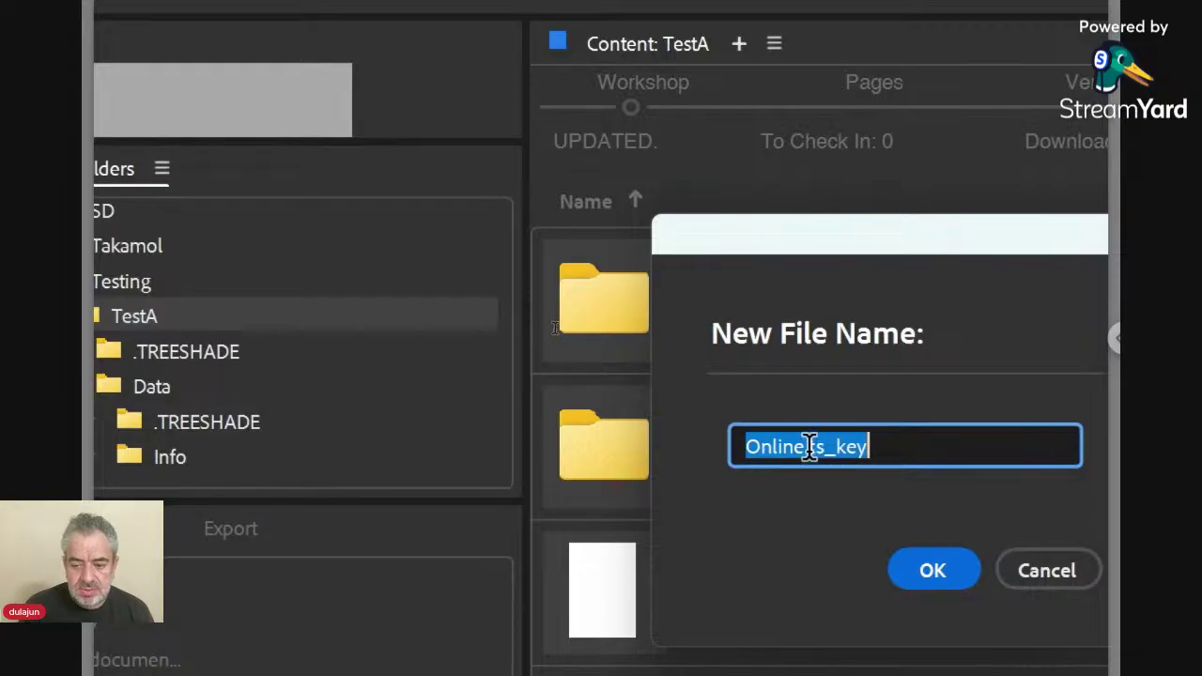
drag(808, 447, 890, 449)
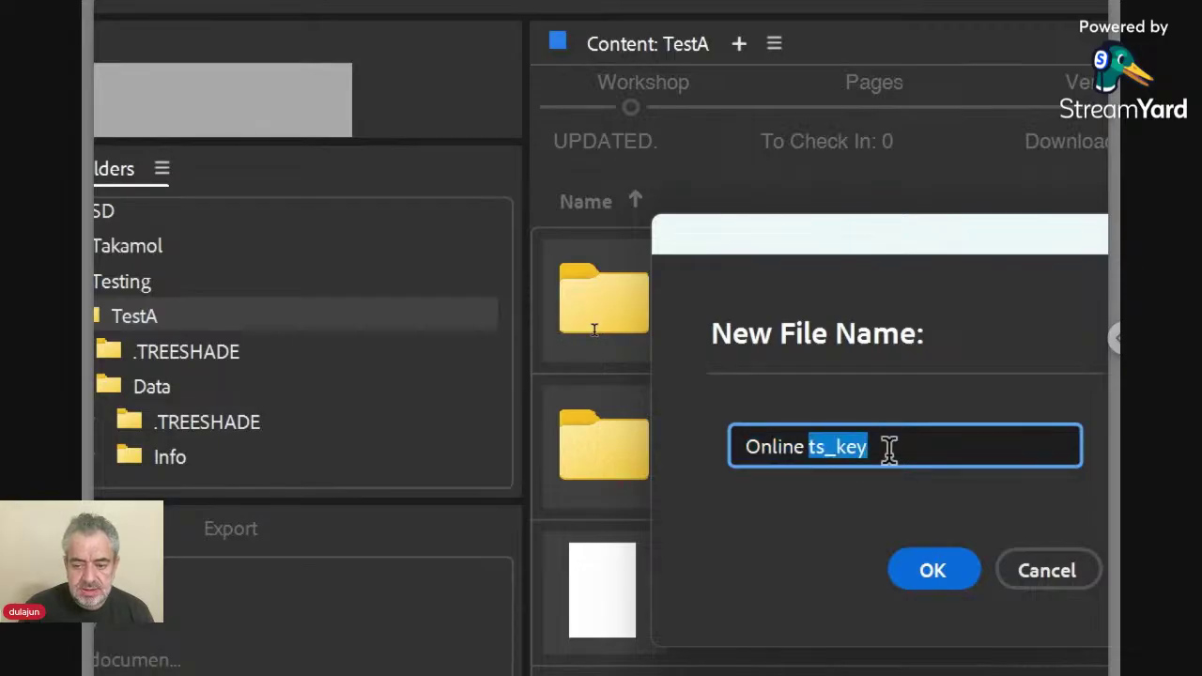
click(933, 568)
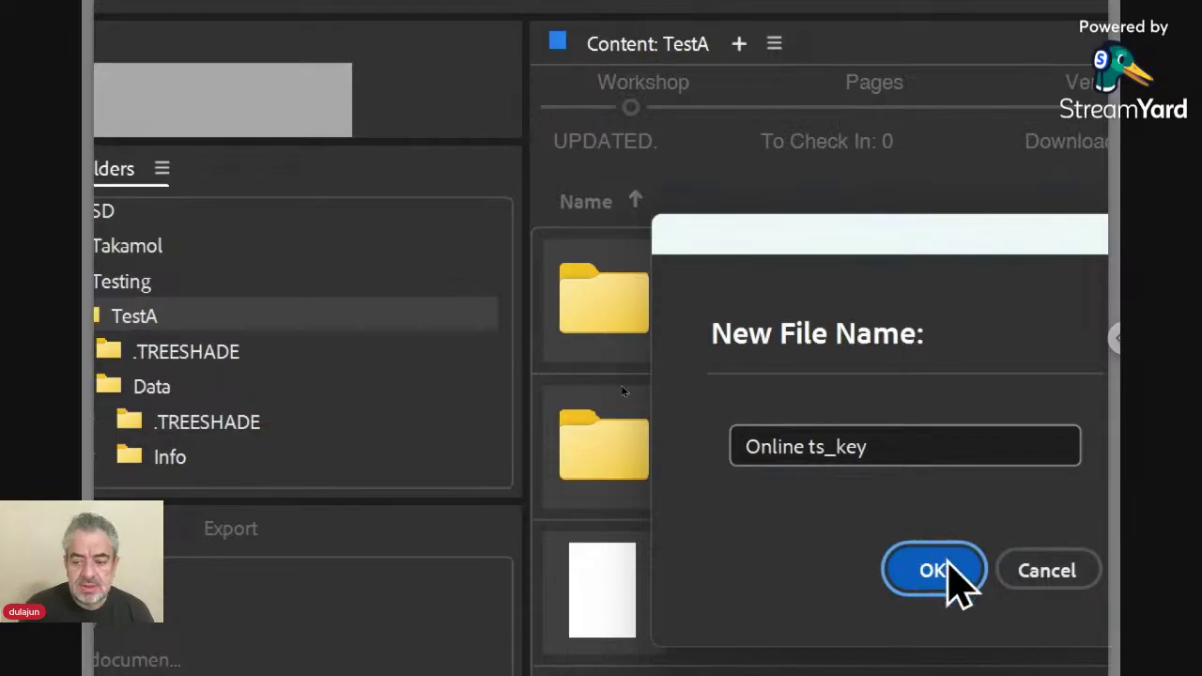
click(948, 570)
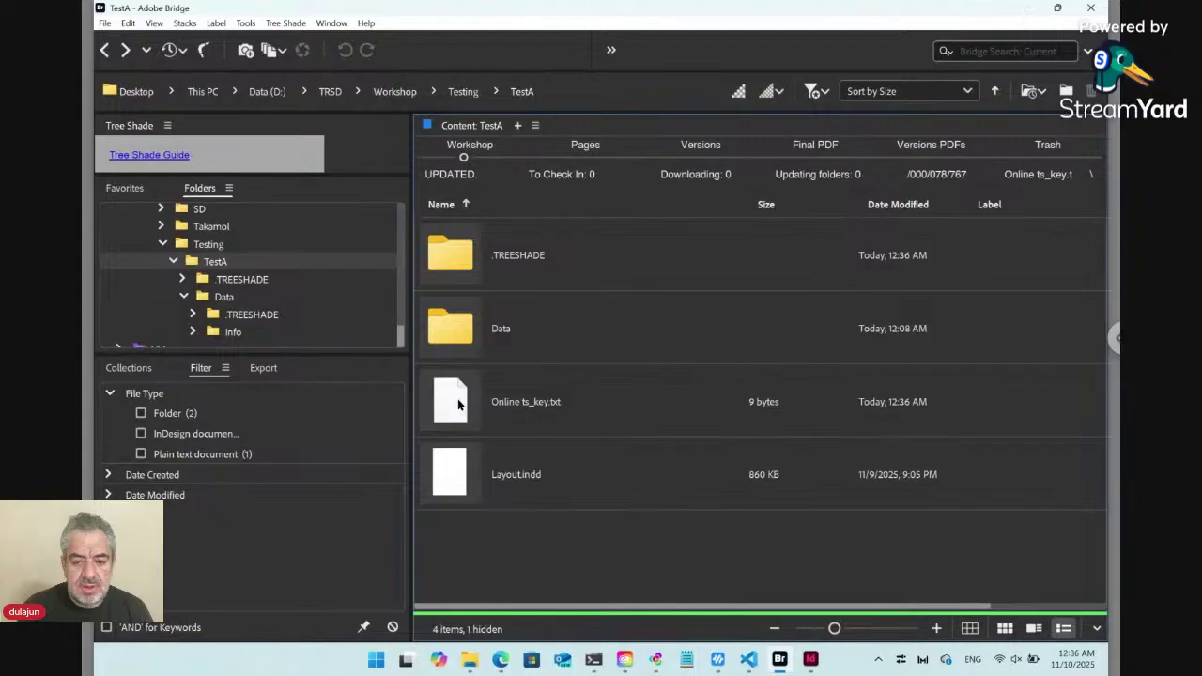
Open the online form from Online ts_key.txt and snap the browser to the left half beside Bridge.
double_click(458, 404)
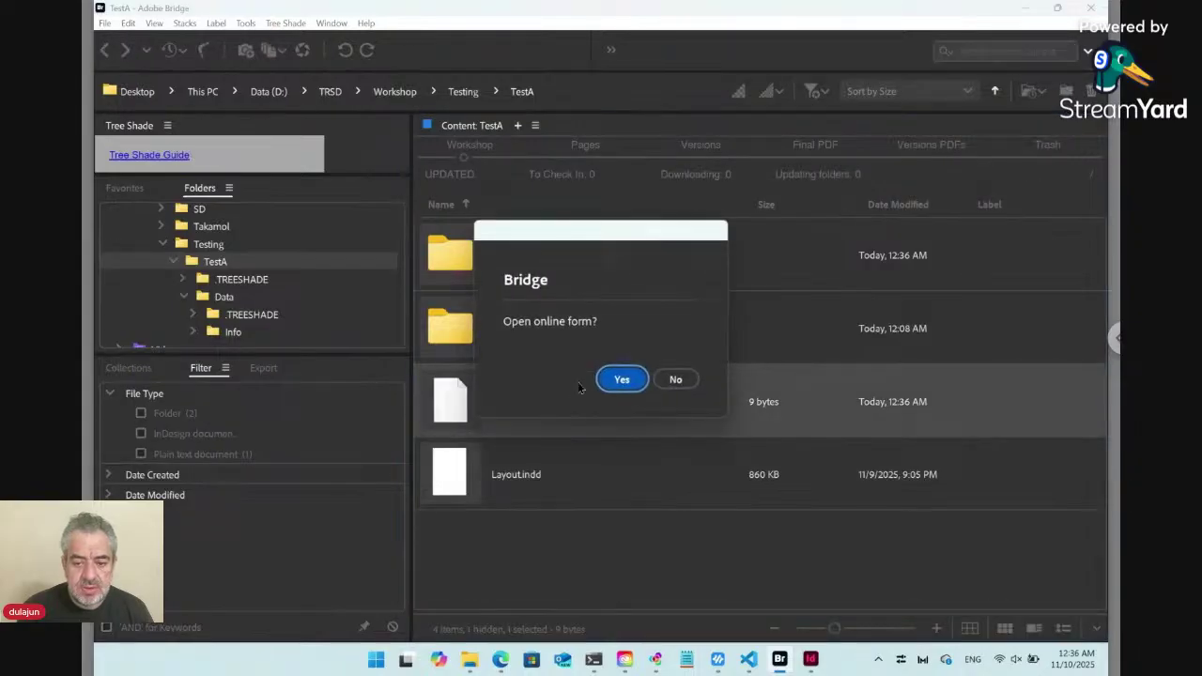
click(621, 379)
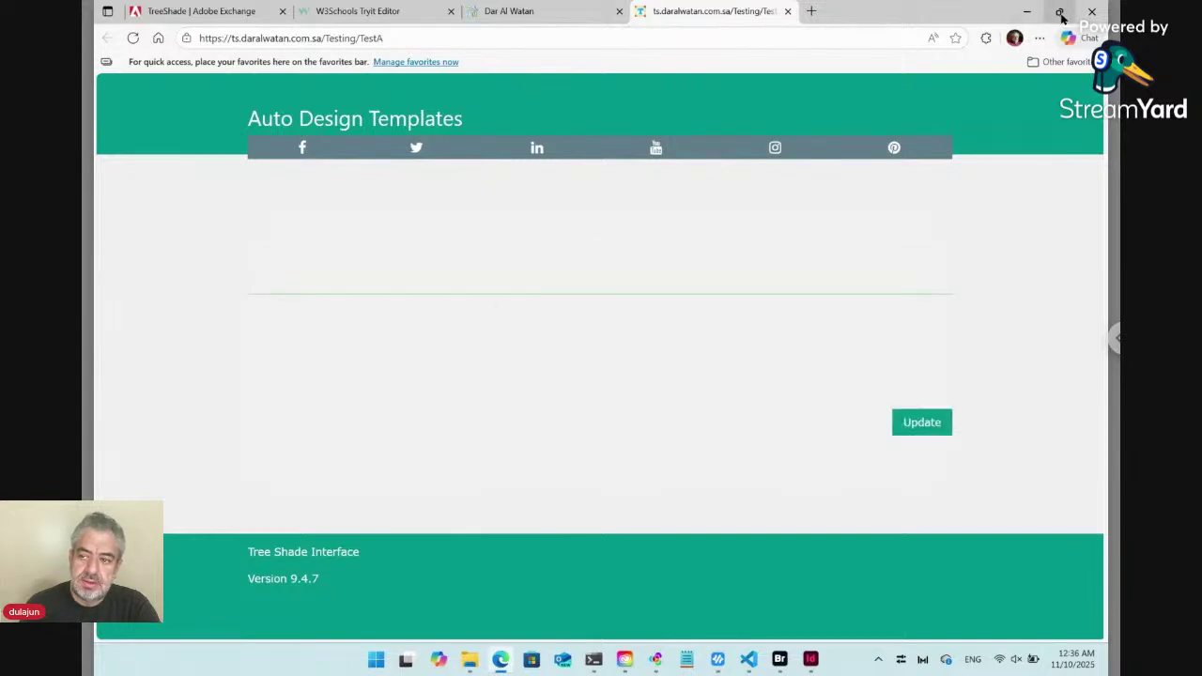
mouse_move(1062, 15)
click(970, 56)
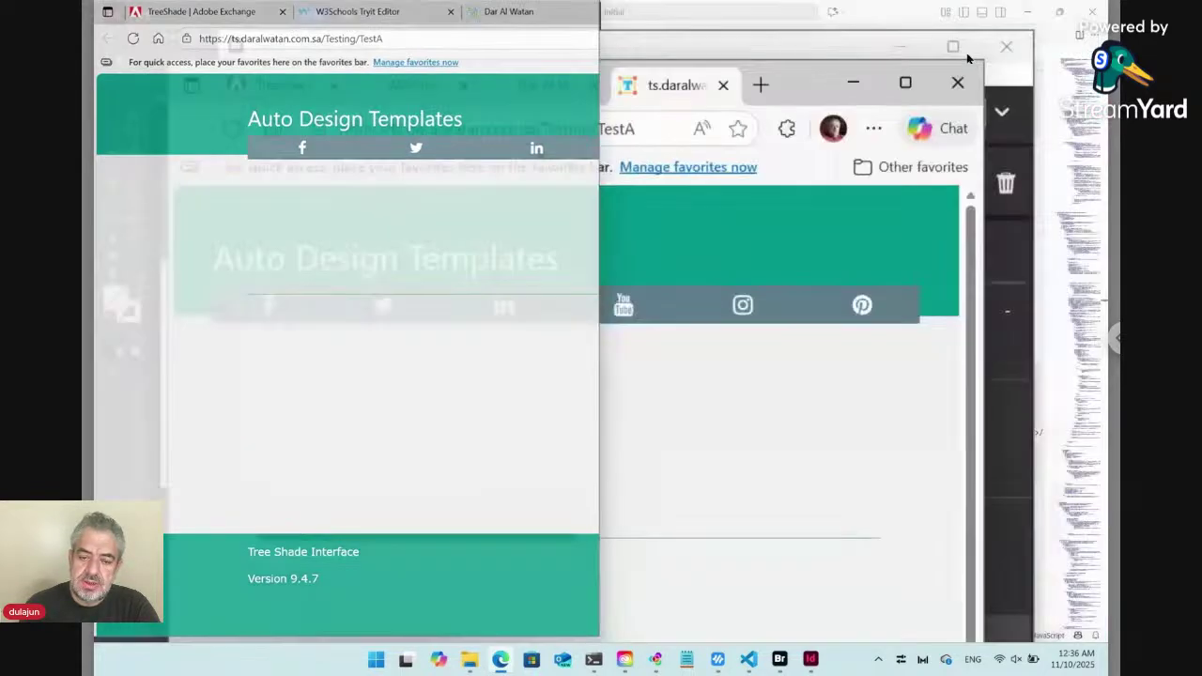
click(968, 58)
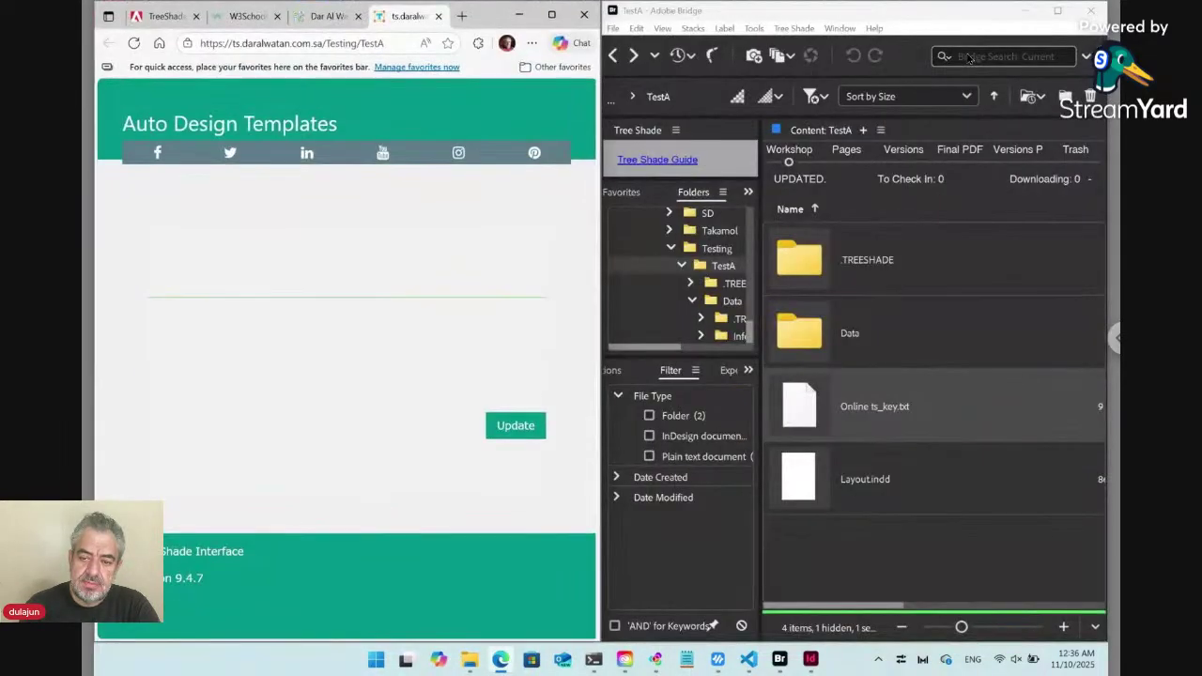
click(859, 340)
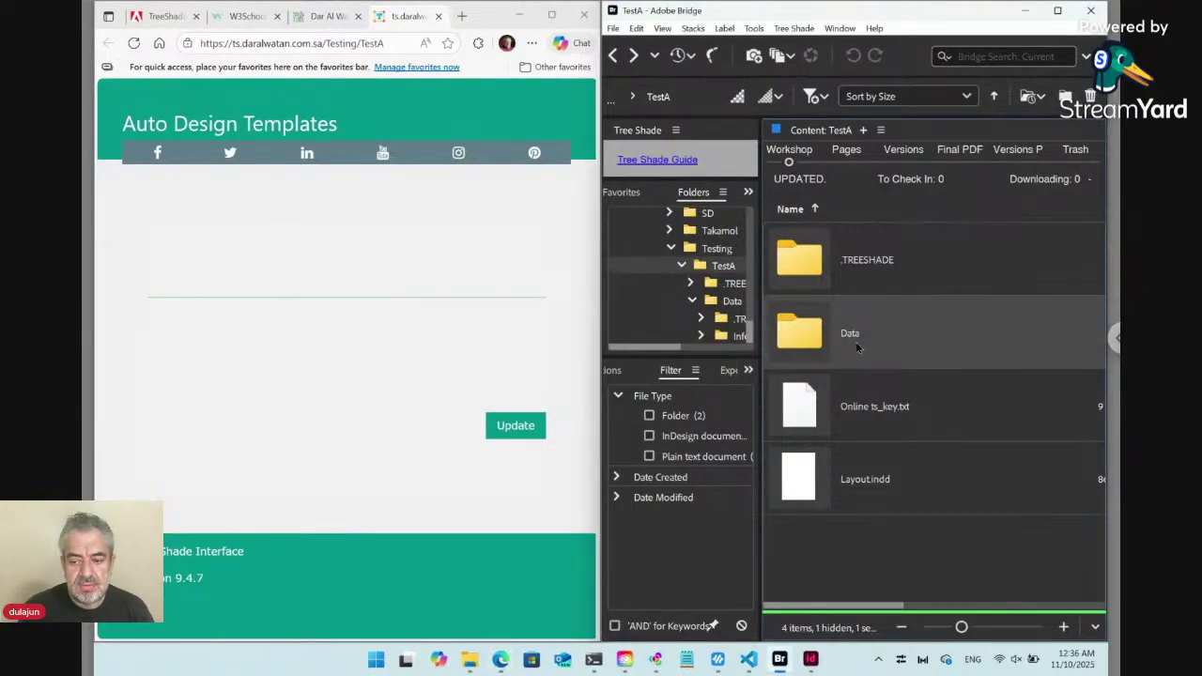
Save Layout.indd in InDesign, check its ver01 Layout.pdf in Versions PDFs, then return to Workshop.
key(alt+Tab)
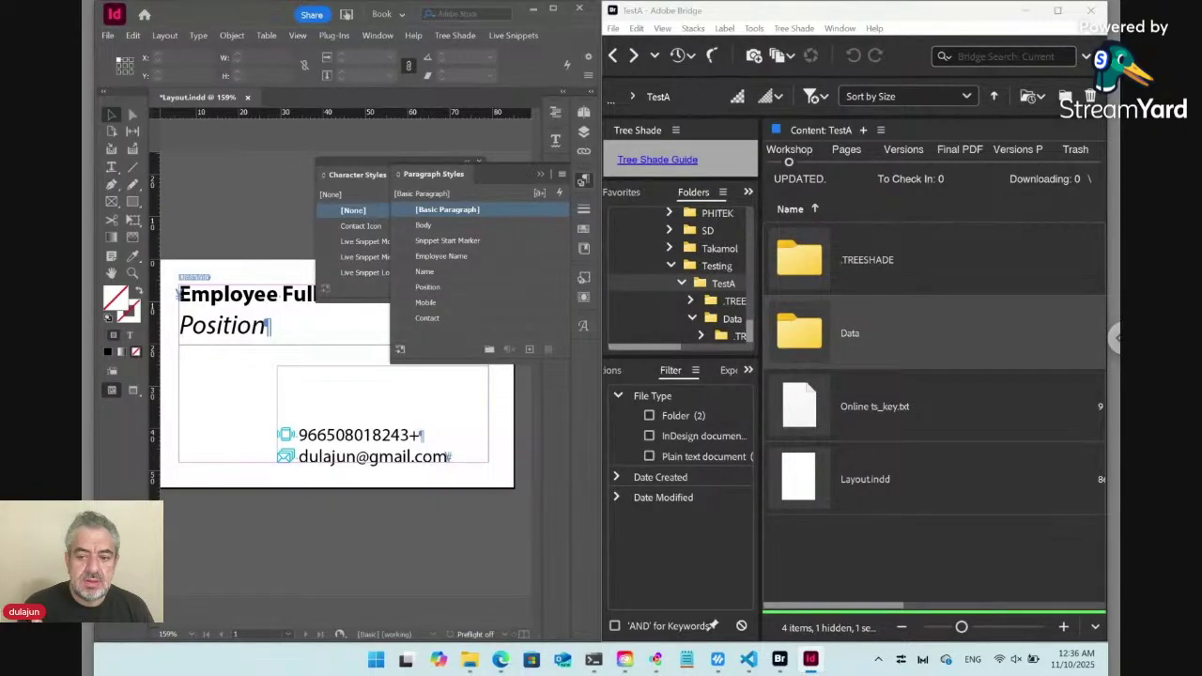
key(alt+Tab)
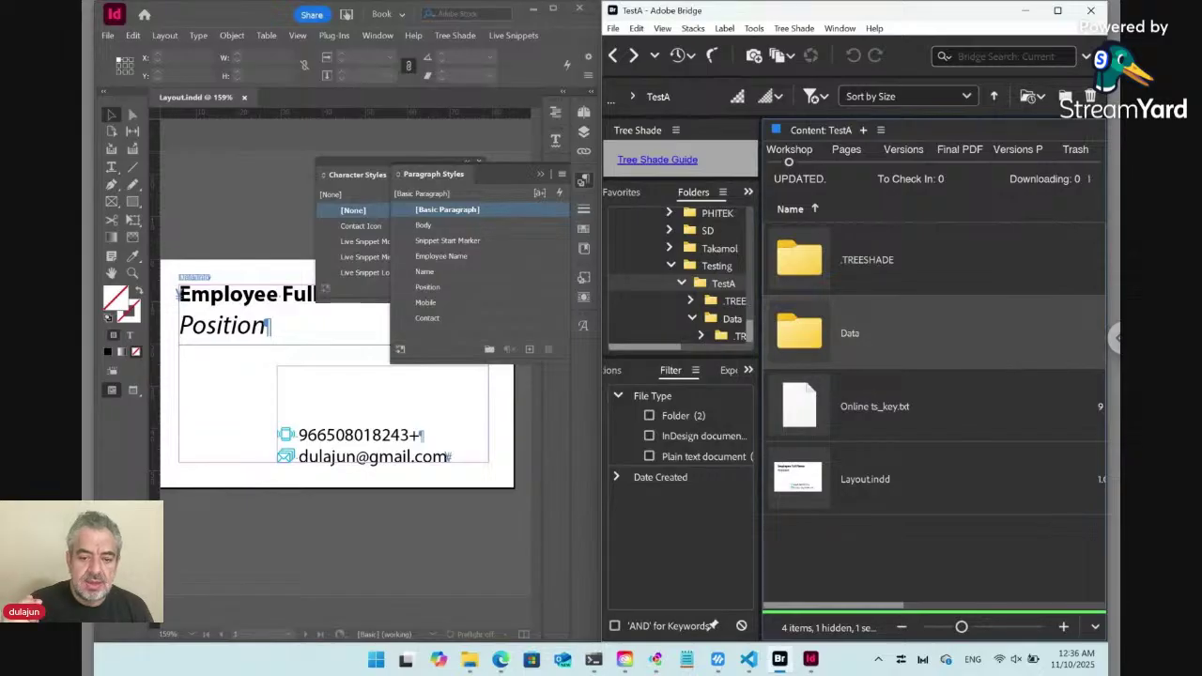
click(1018, 161)
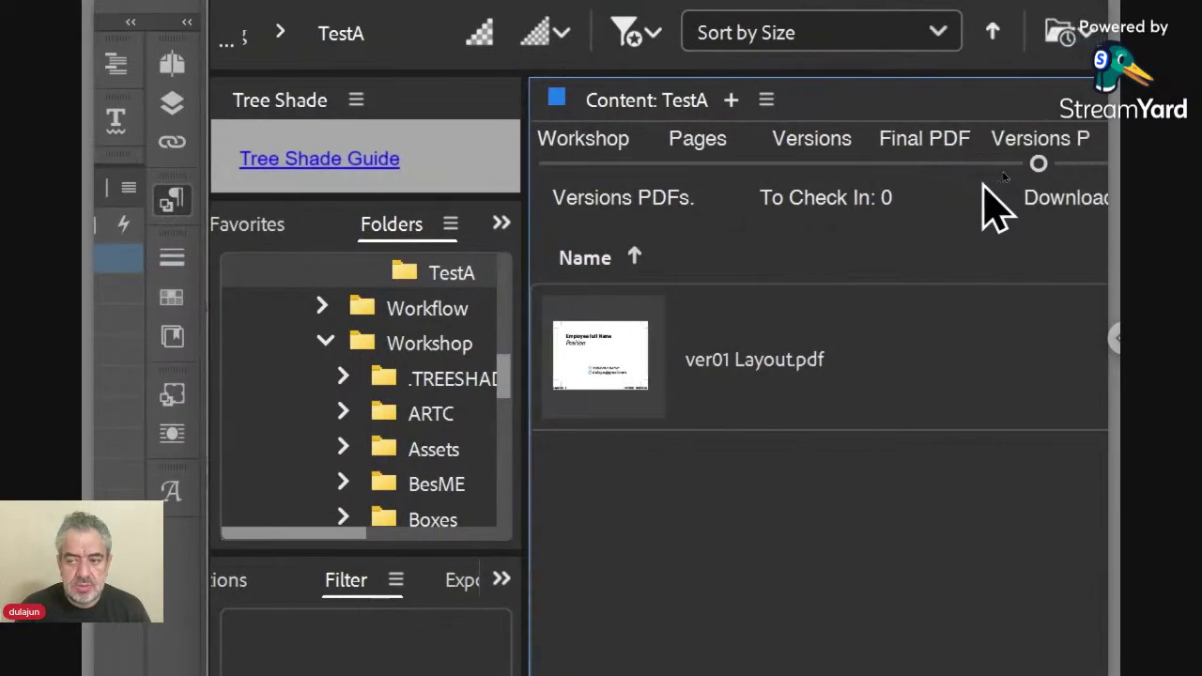
click(545, 165)
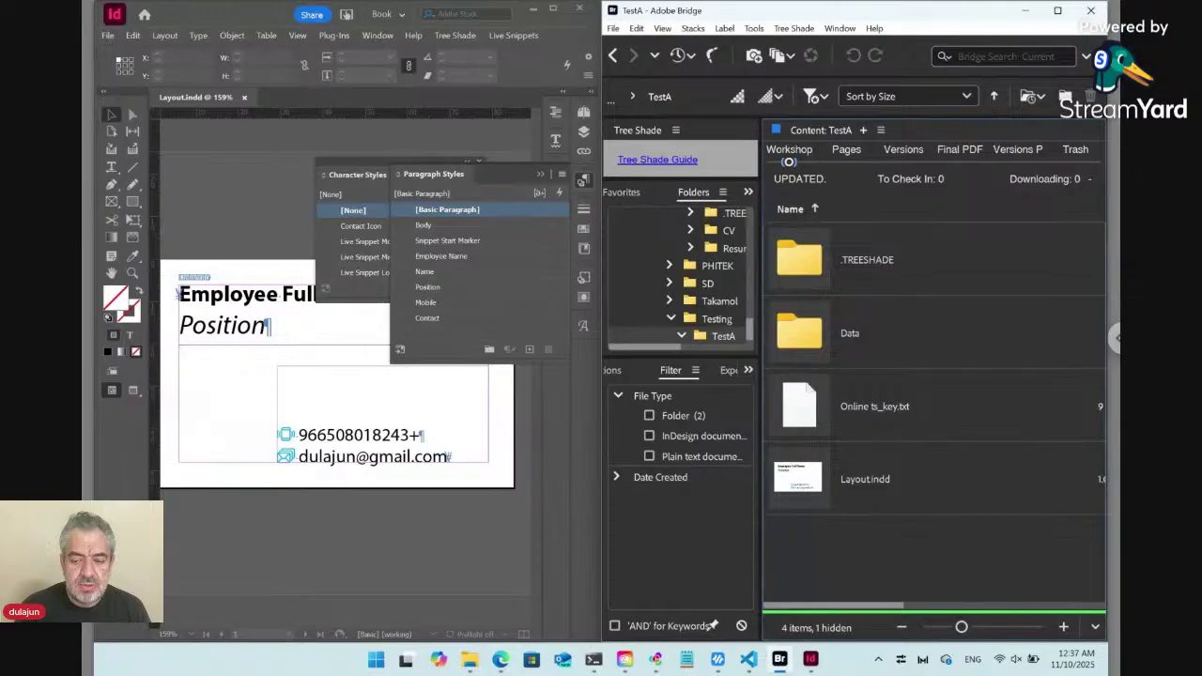
Create a new text file named Data.txt in TestA via Tree Shade > New > Text.
mouse_move(501, 660)
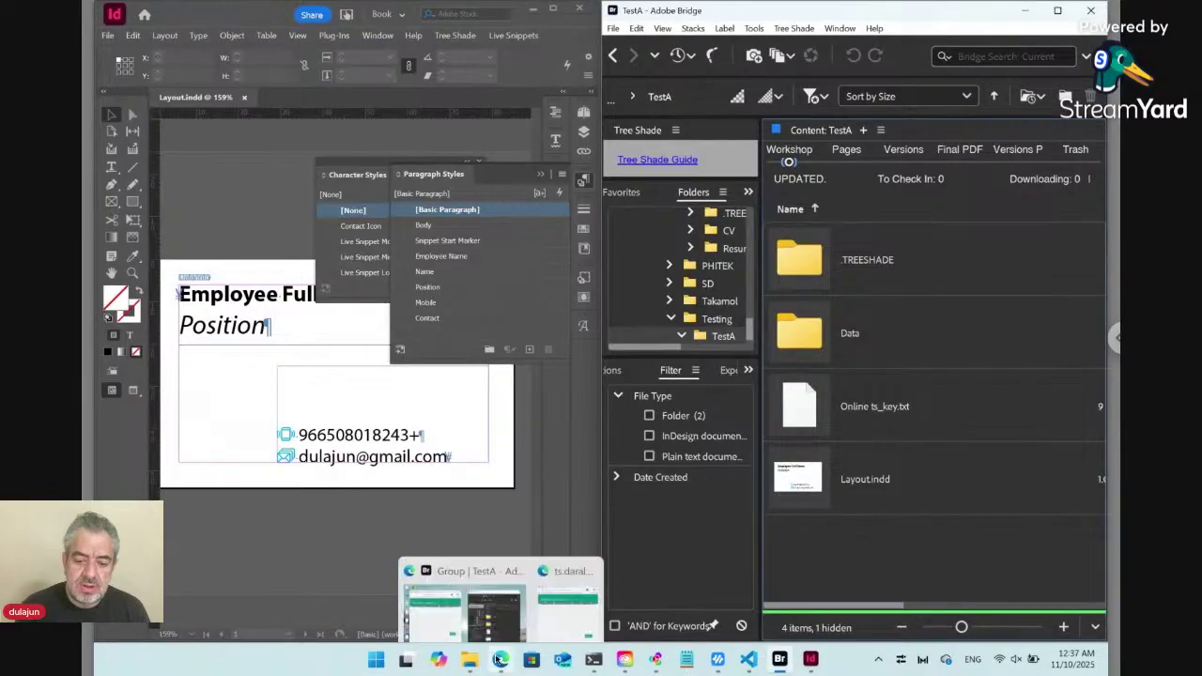
click(423, 587)
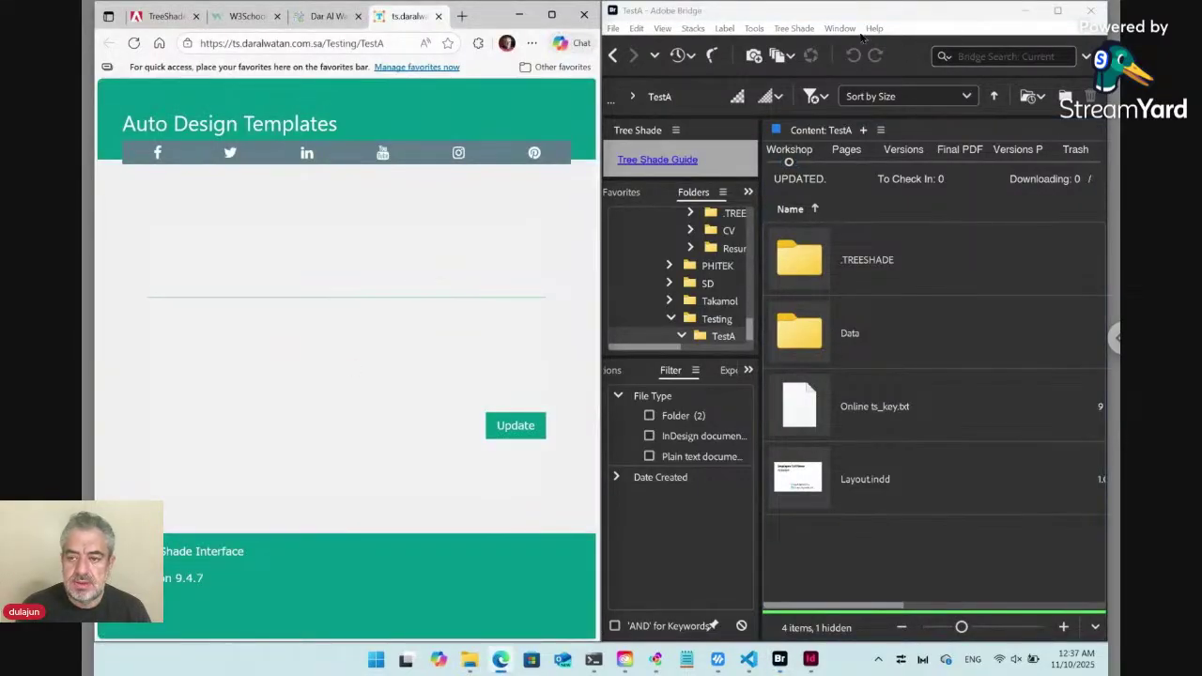
click(806, 30)
mouse_move(802, 45)
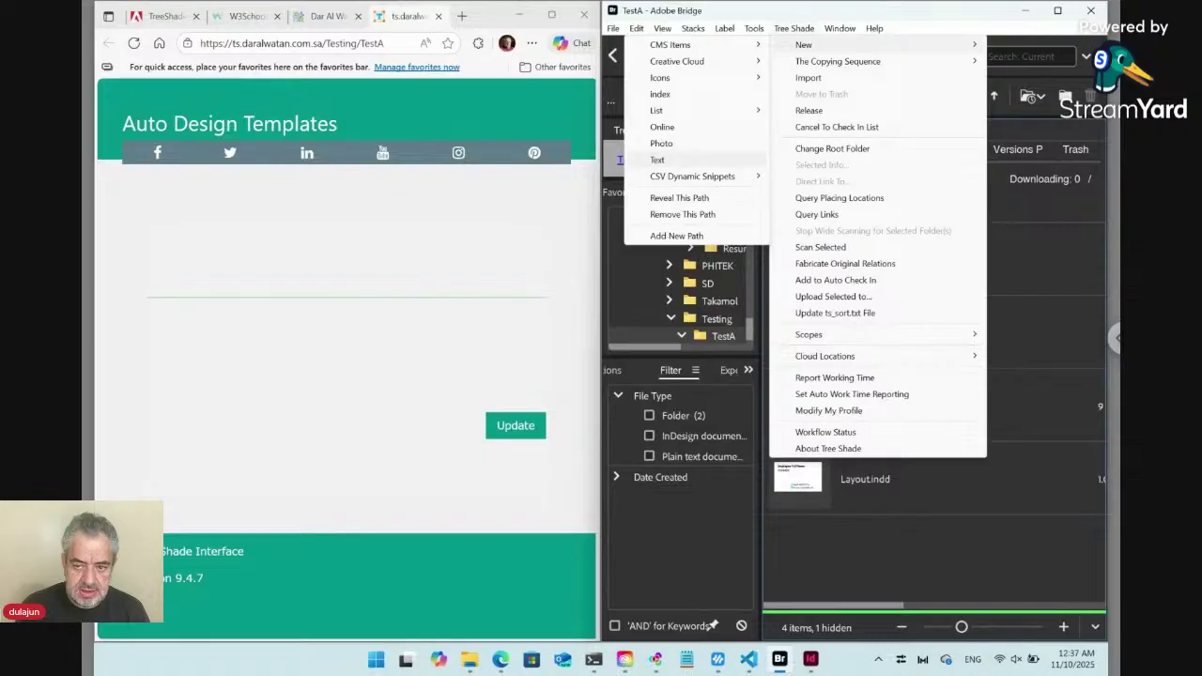
click(658, 160)
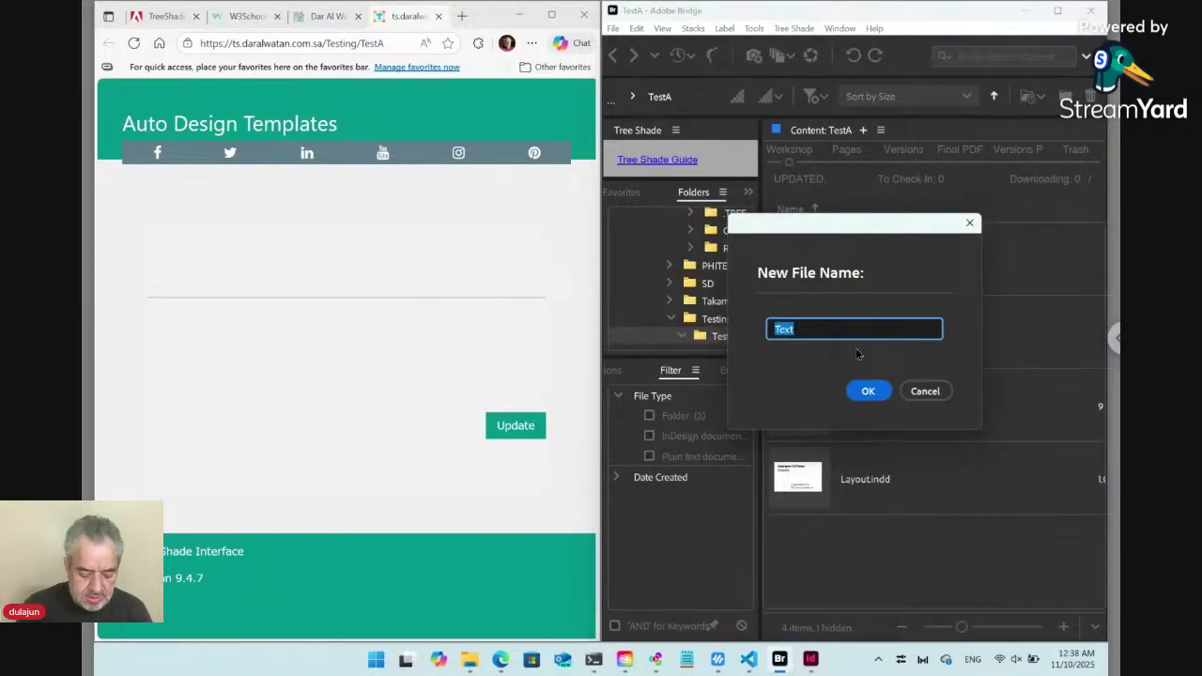
text(Data)
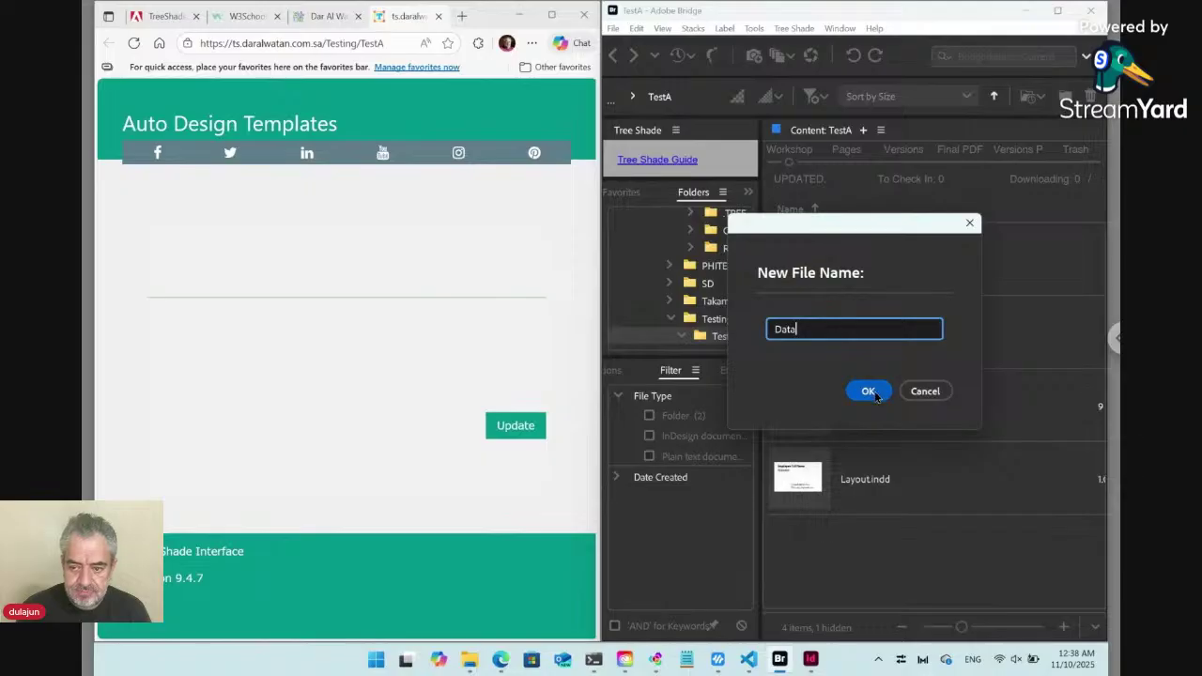
click(874, 393)
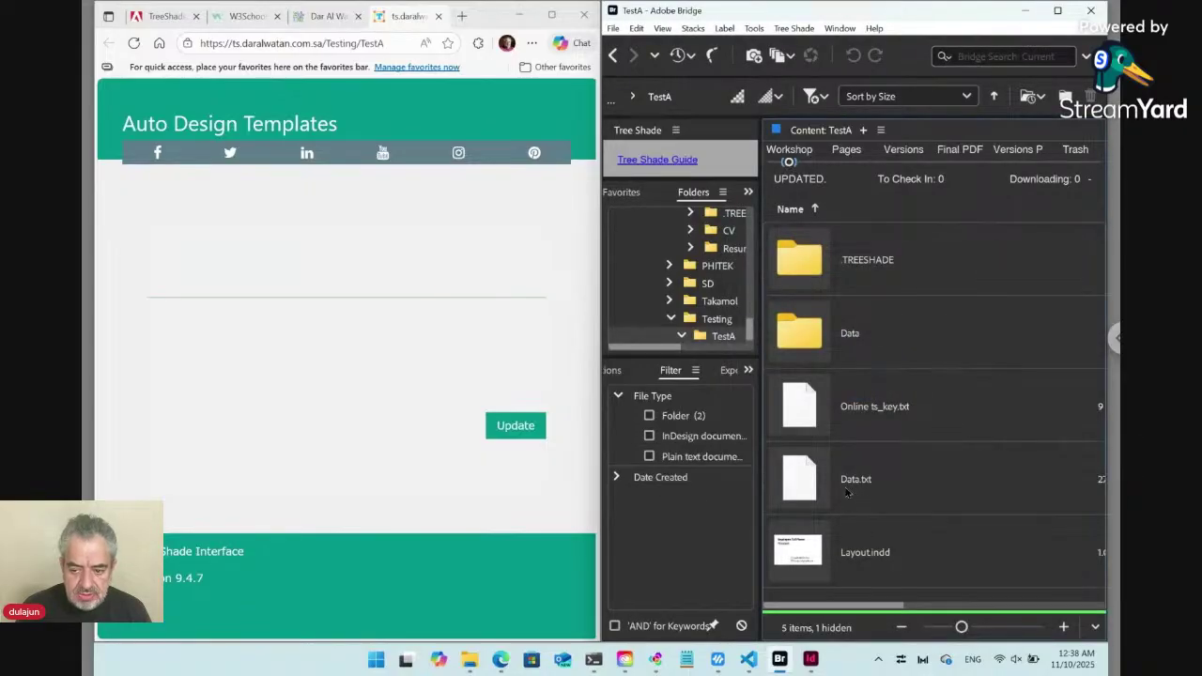
Reload the form and enter the employee's full name and the position Developer in the Data text.
click(136, 44)
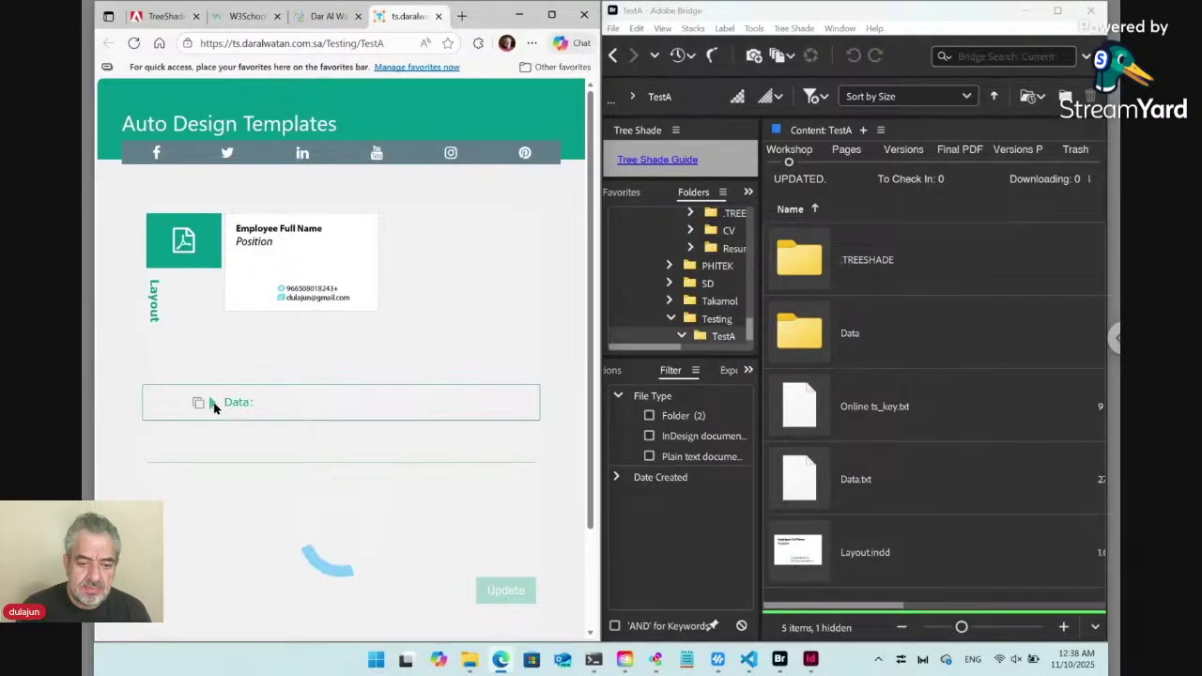
click(212, 402)
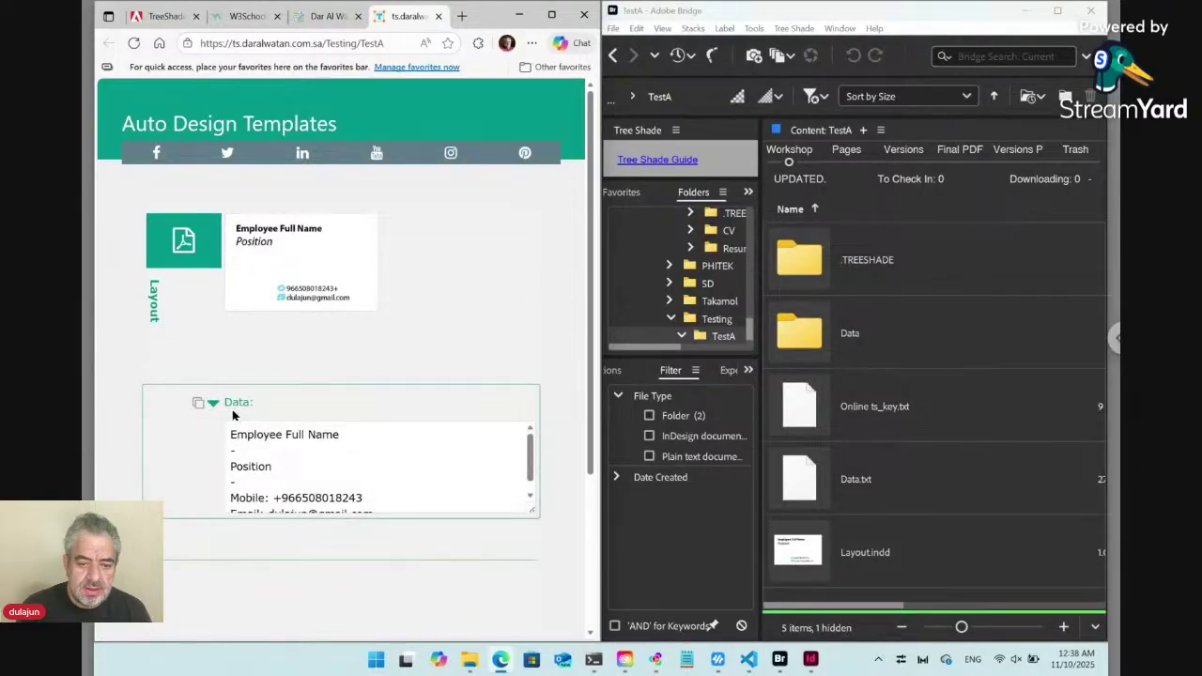
click(280, 438)
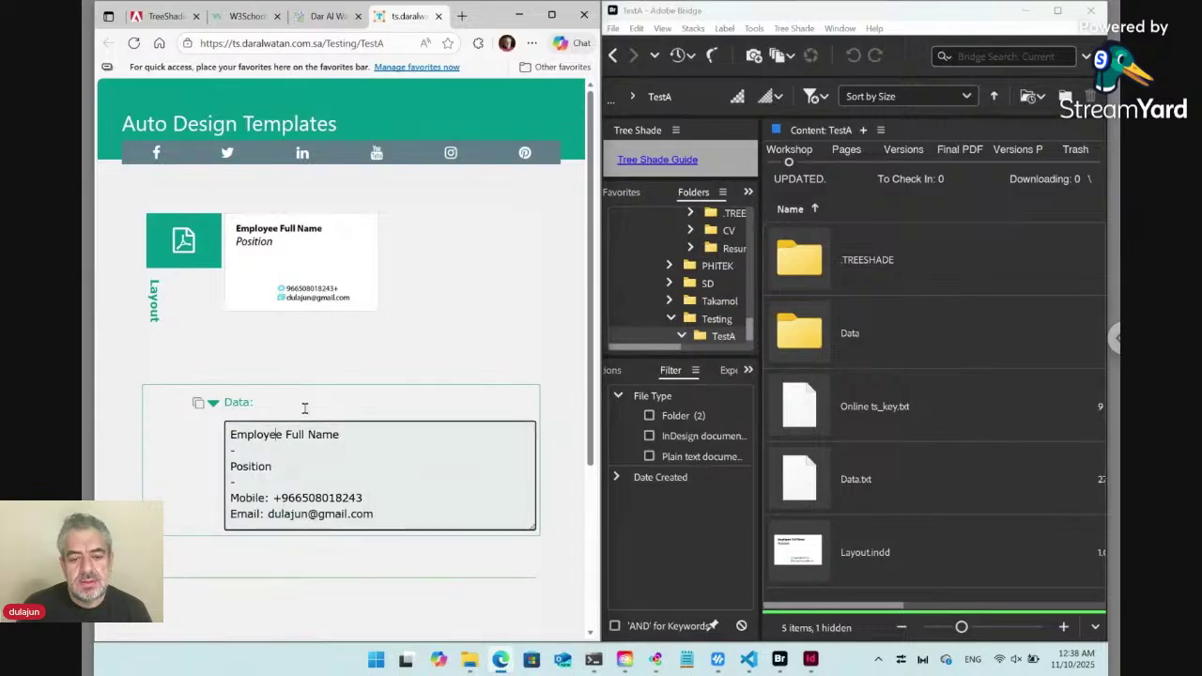
scroll(304, 408, down, 2)
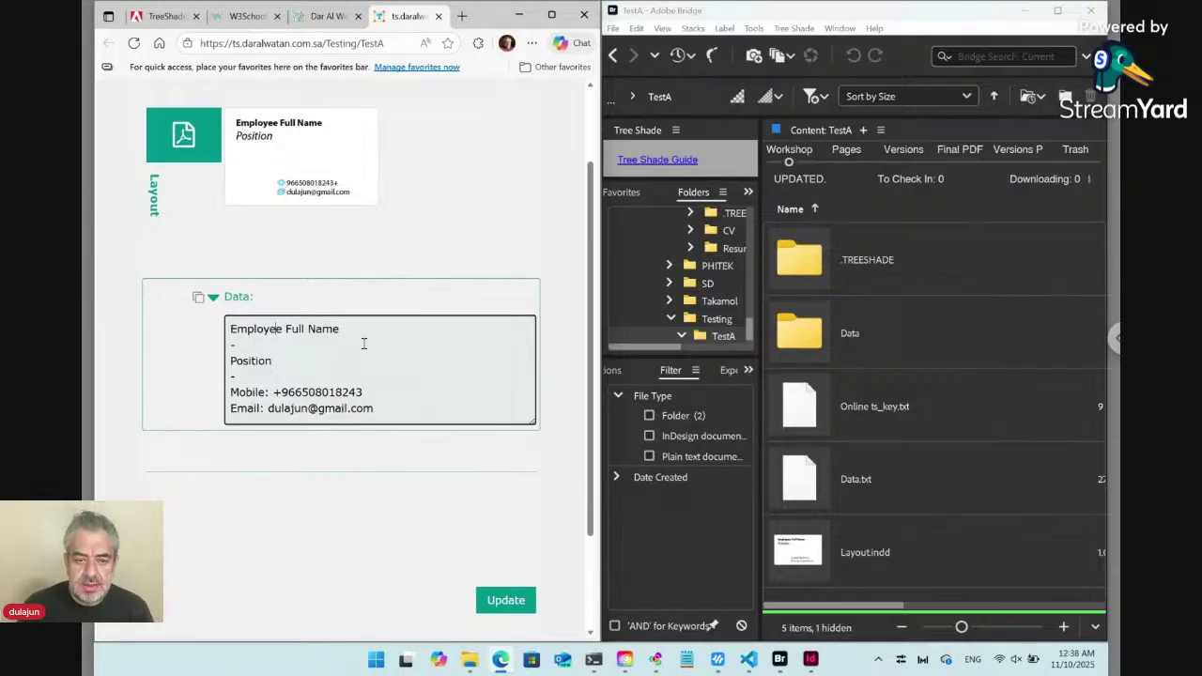
drag(344, 331, 184, 335)
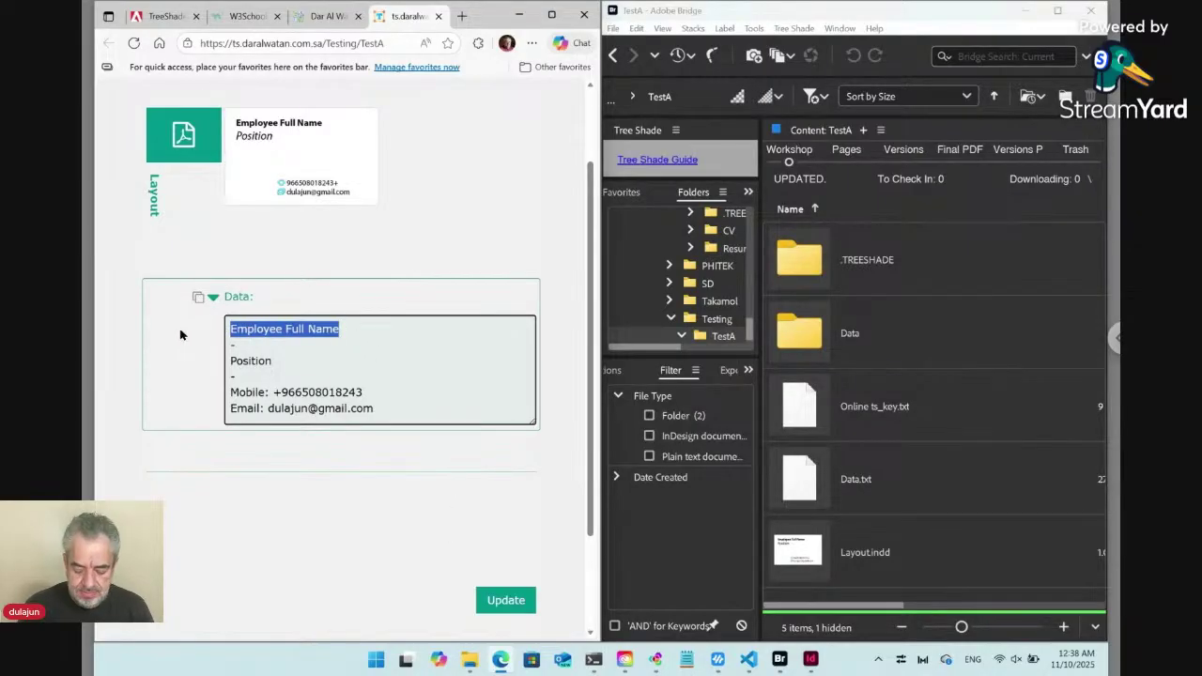
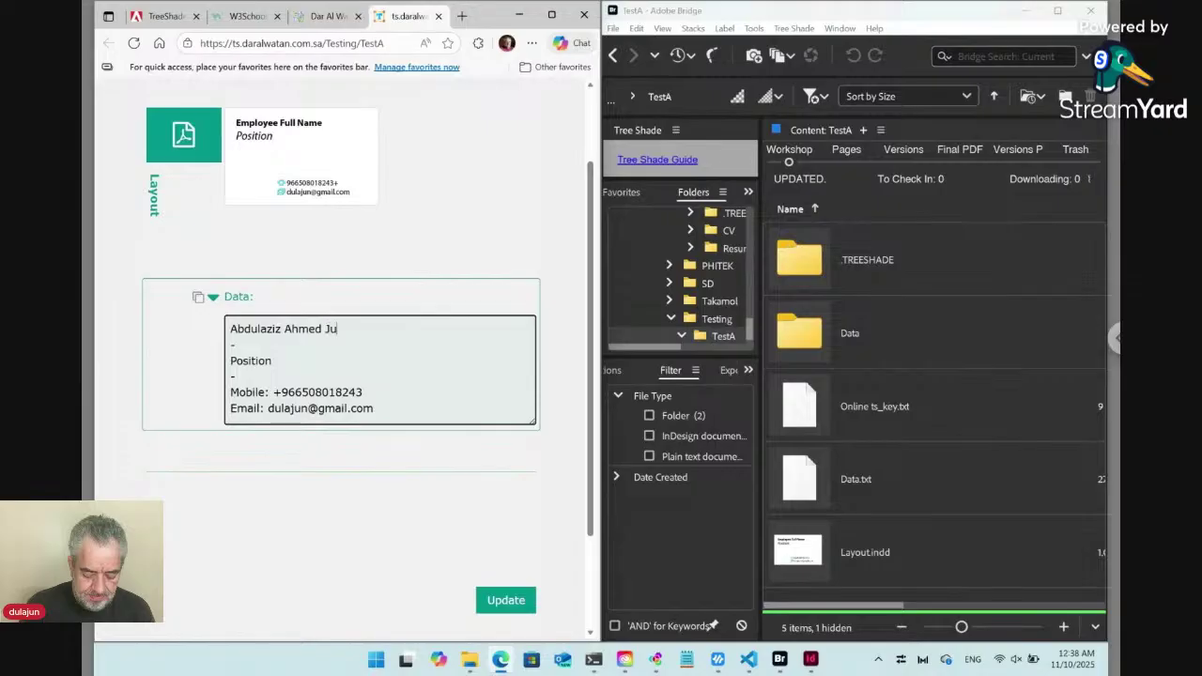
double_click(252, 360)
text(Developer)
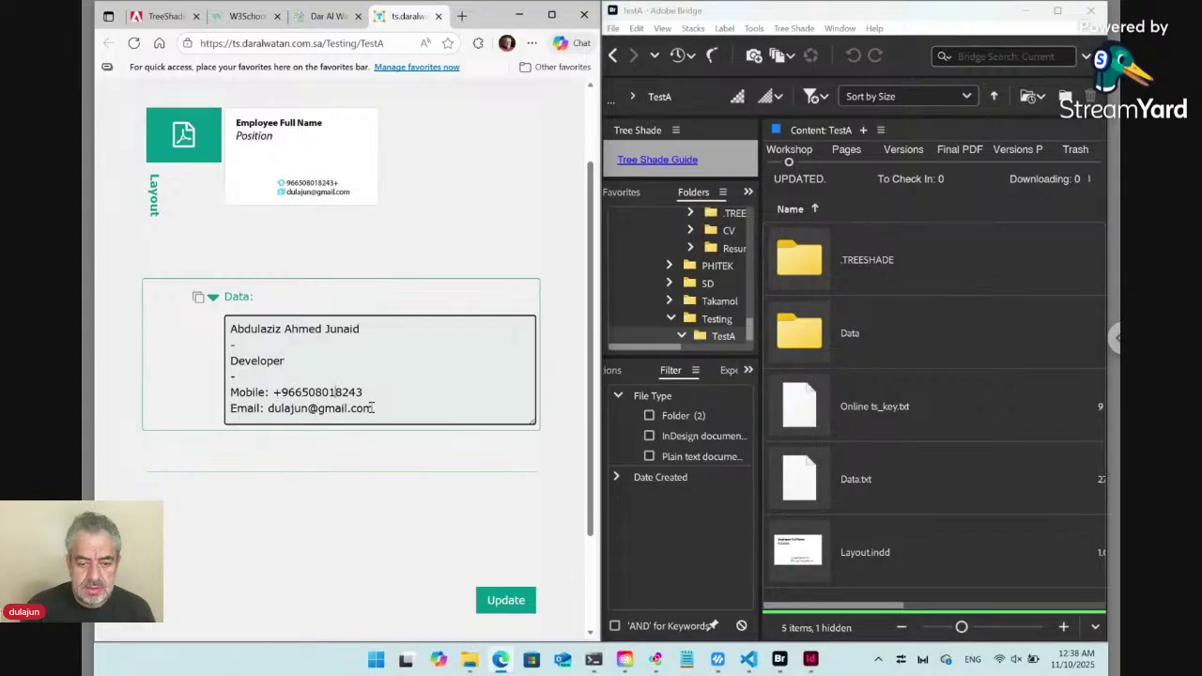
Move the Email line above the mobile number and submit the updated data.
drag(380, 409, 198, 406)
key(ctrl+c)
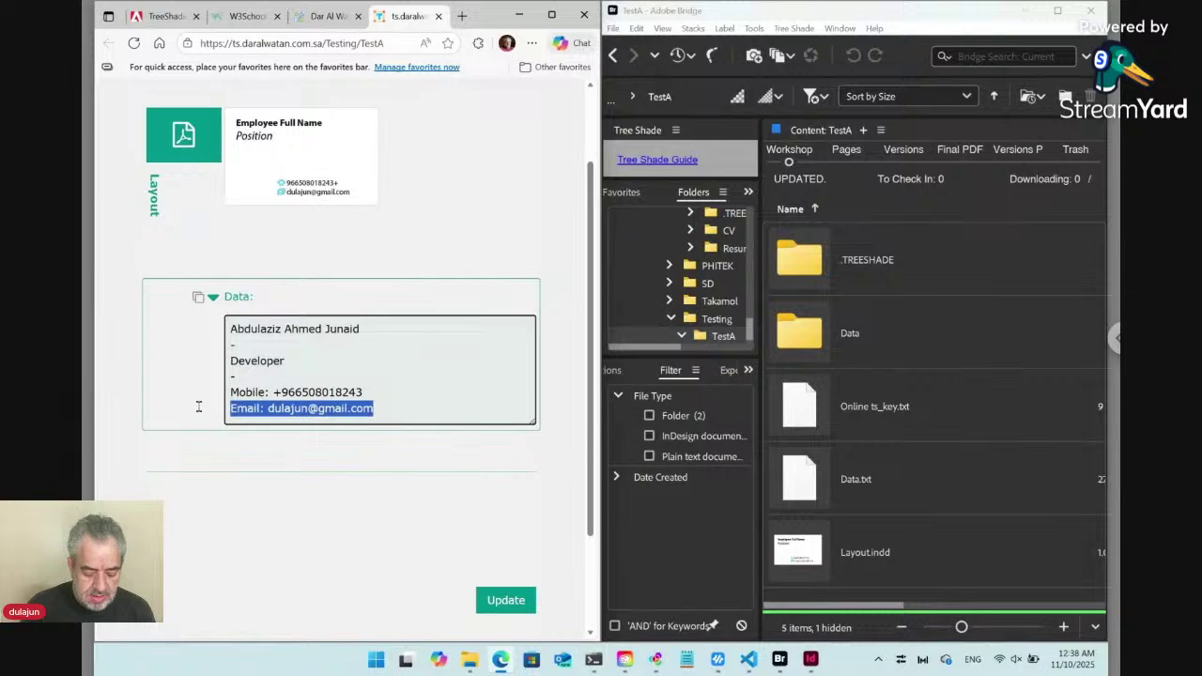
key(BackSpace)
key(BackSpace)
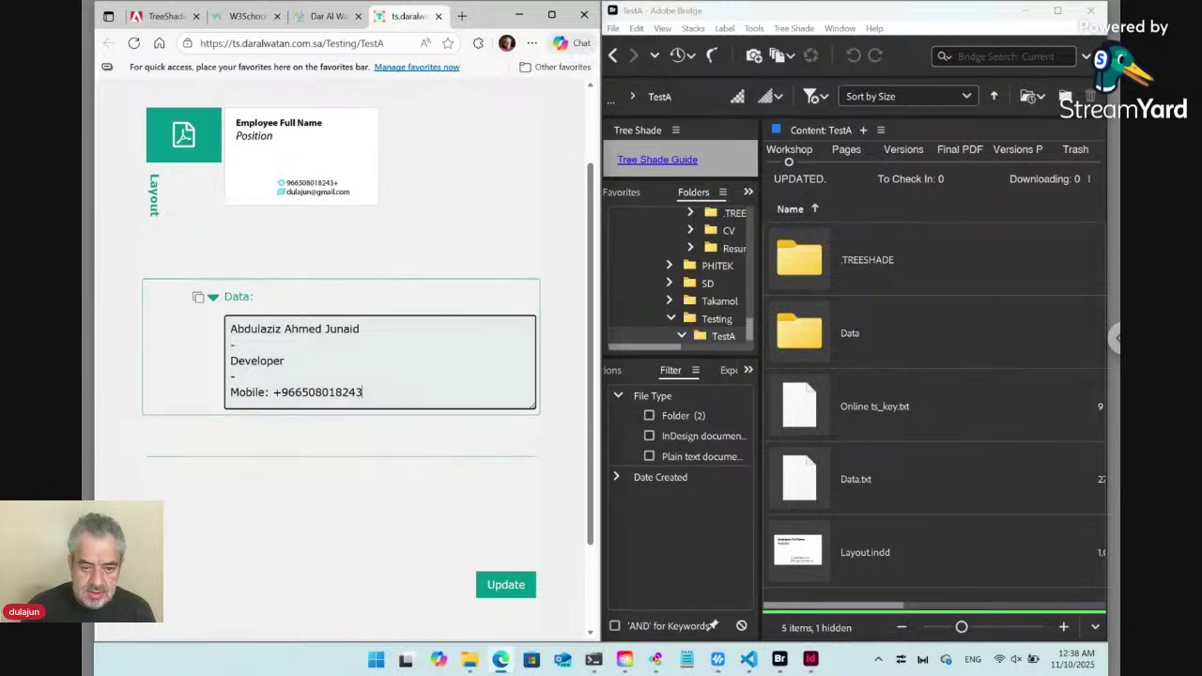
click(243, 378)
key(Return)
key(ctrl+v)
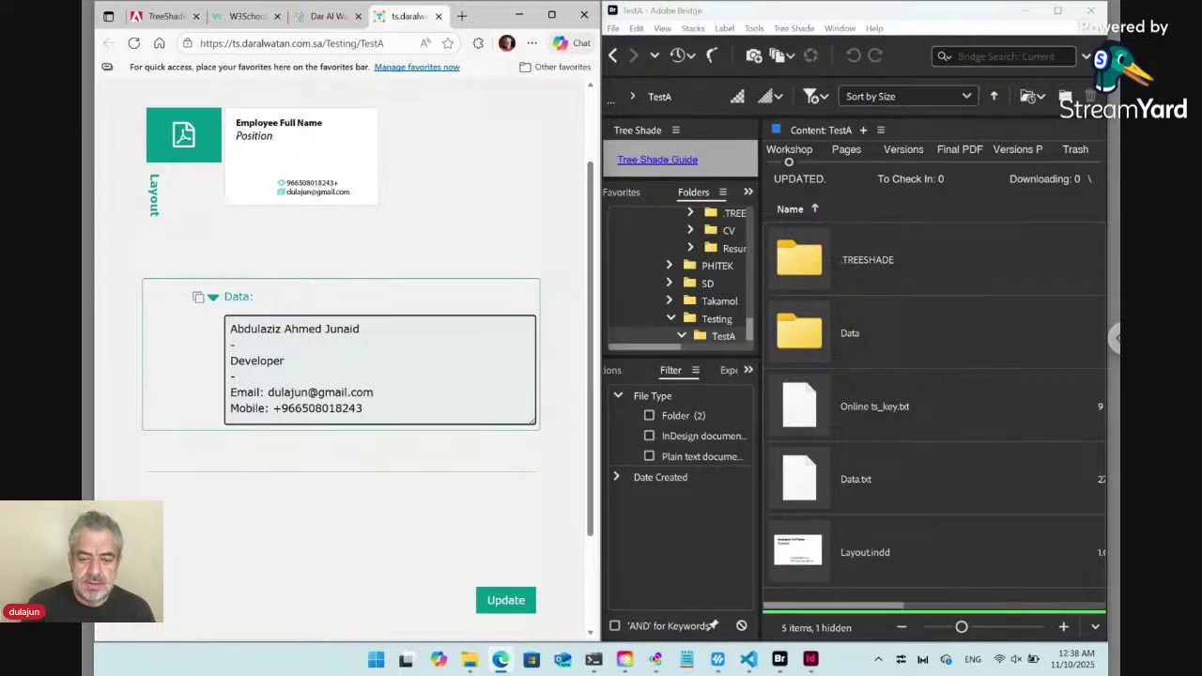
click(515, 601)
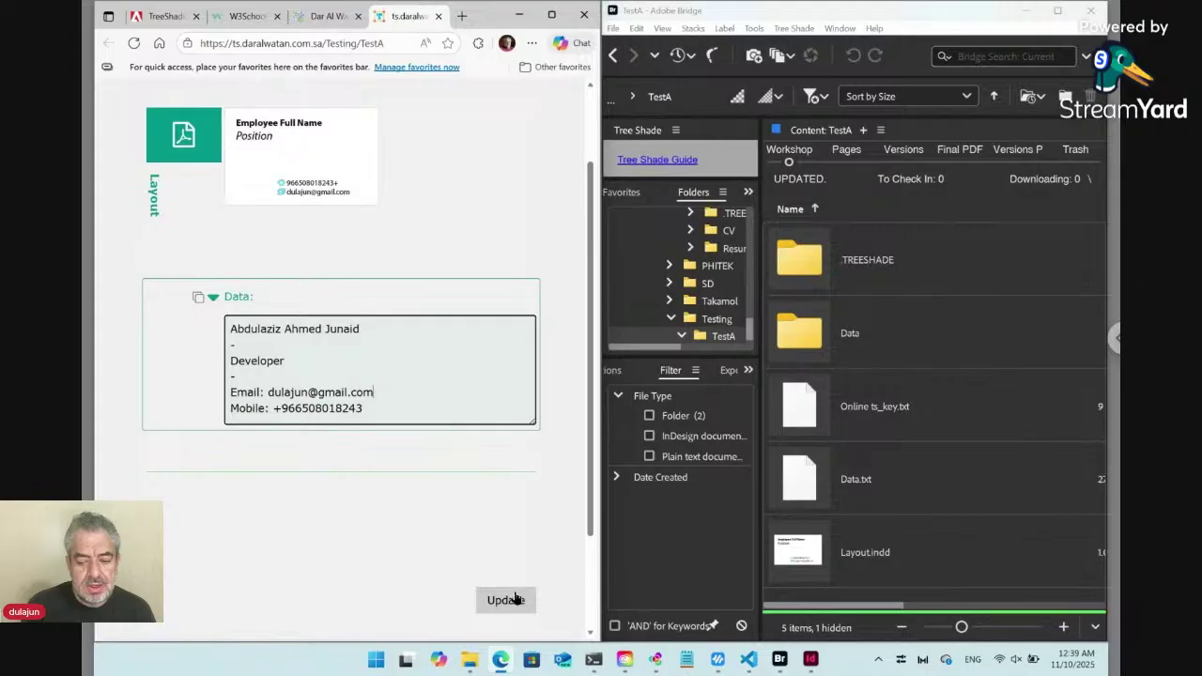
Move the InDesign window to the right half and bring the web form forward.
click(812, 659)
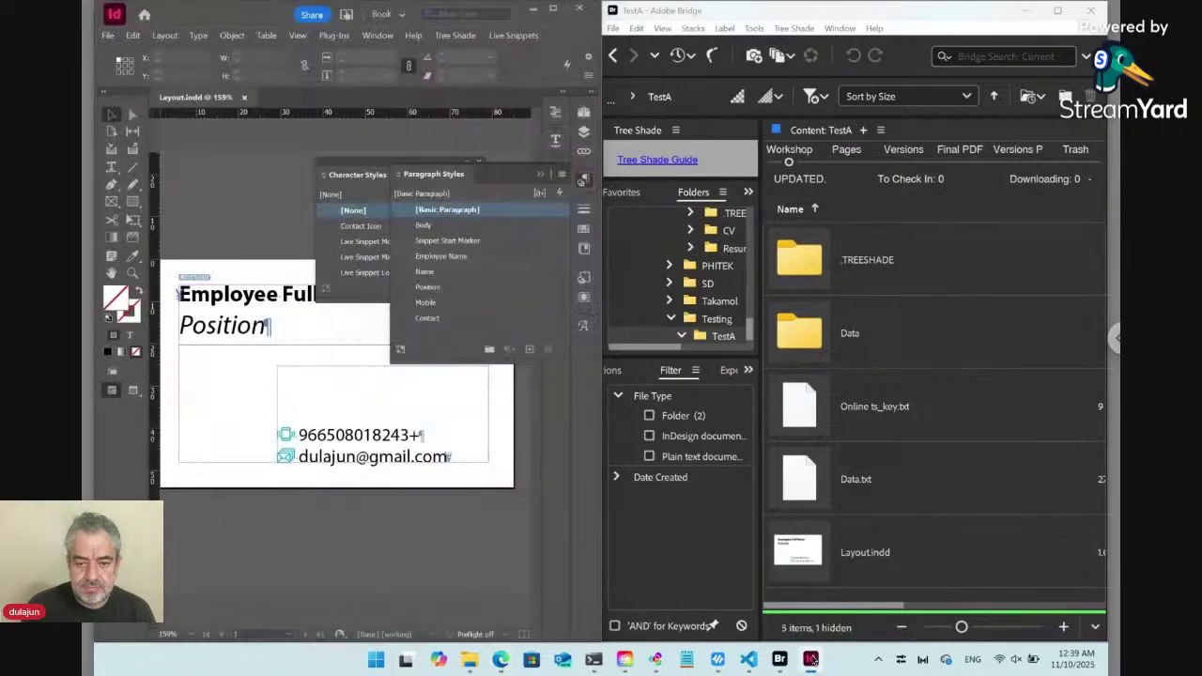
drag(240, 21, 742, 40)
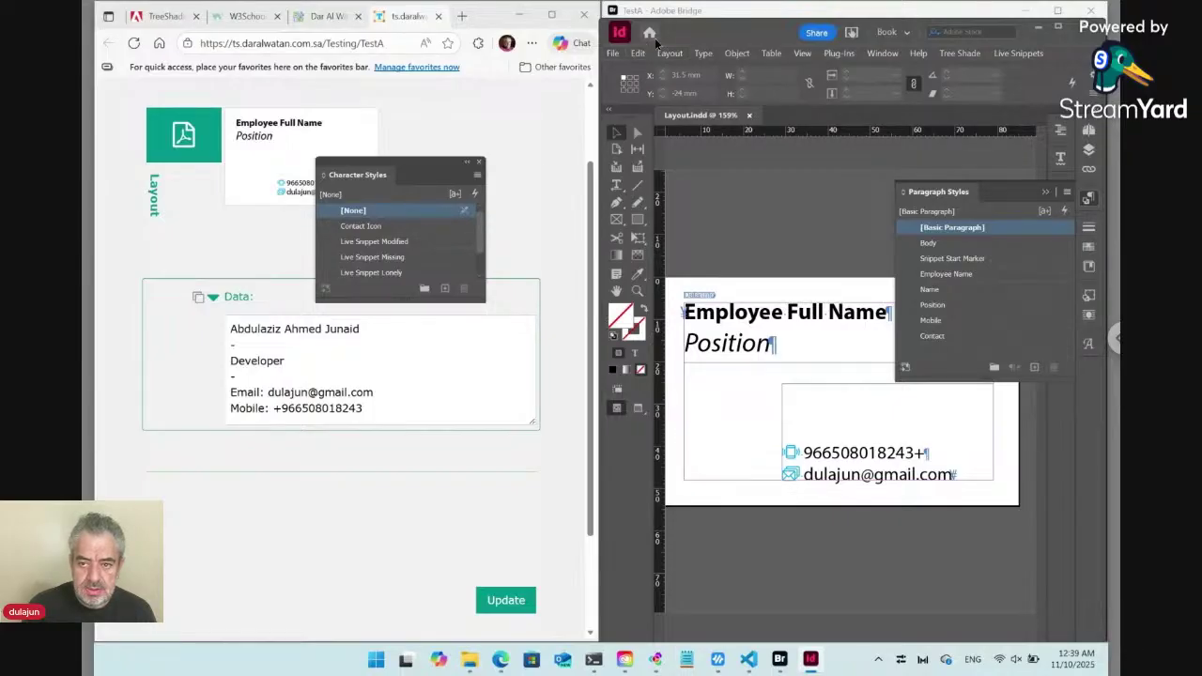
click(542, 196)
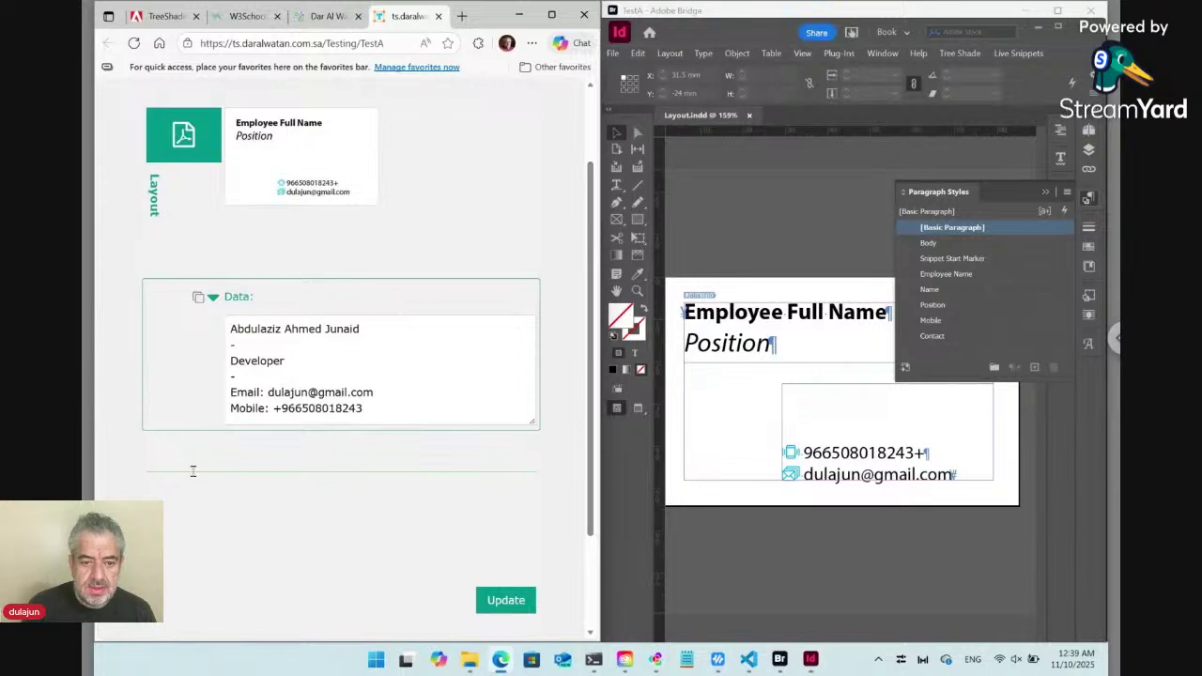
Submit the data to regenerate the card, then view and close its larger preview.
click(512, 600)
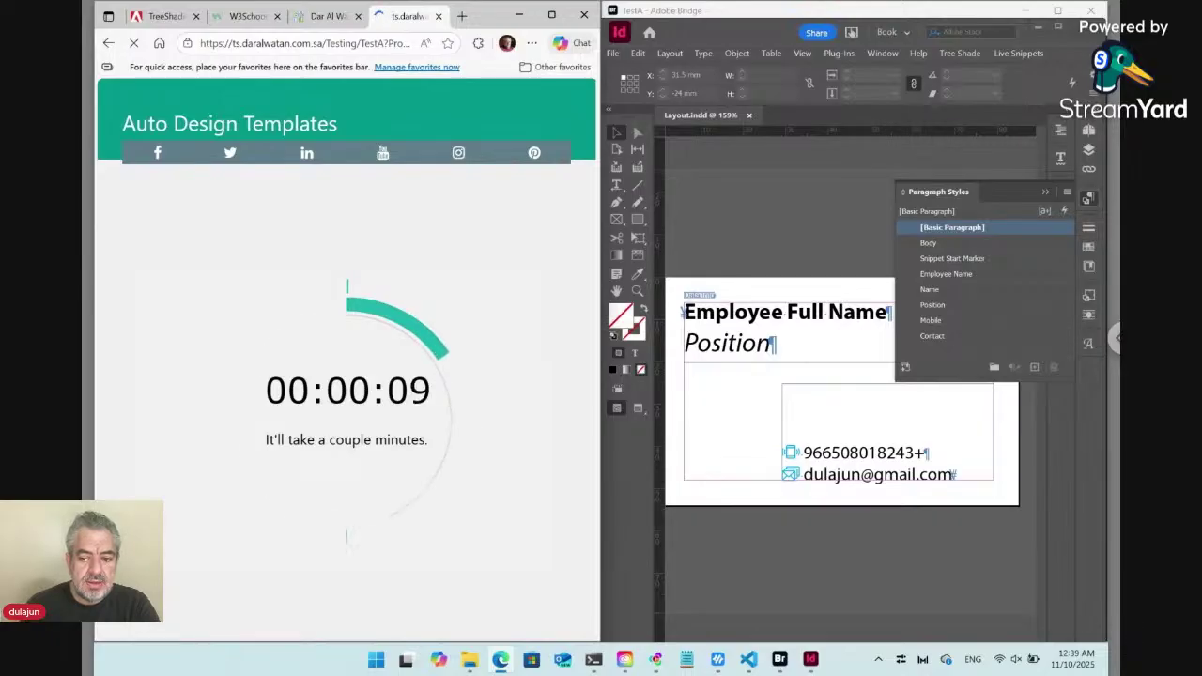
key(shift+F11)
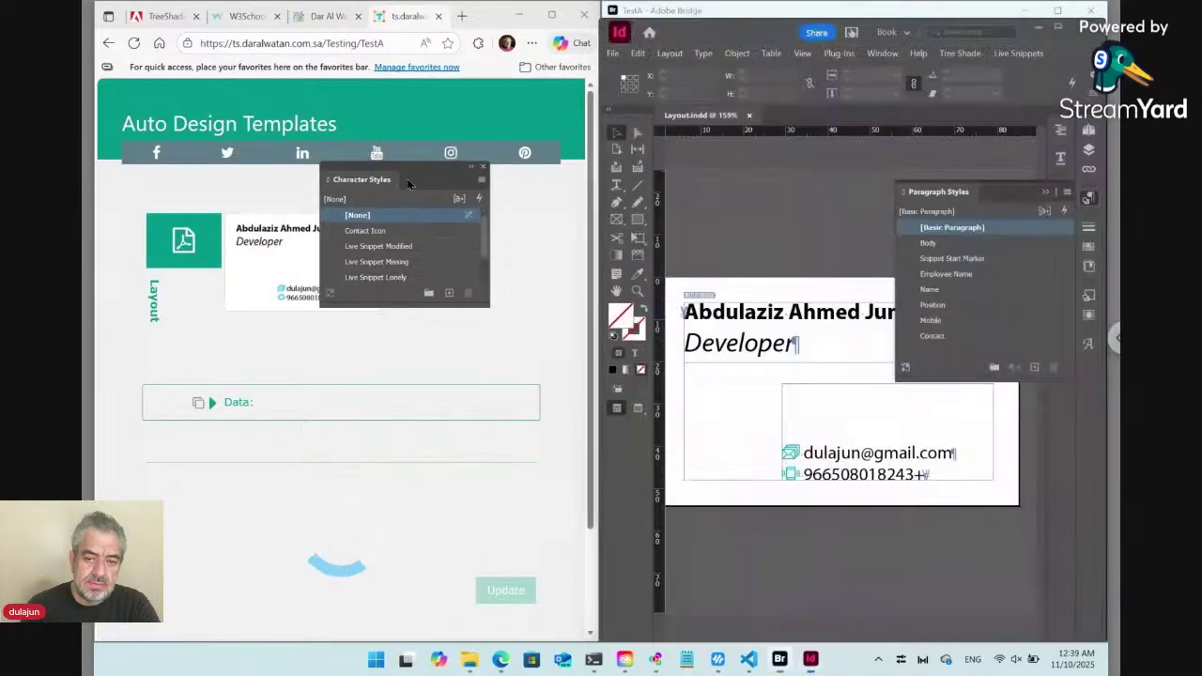
drag(405, 173, 666, 268)
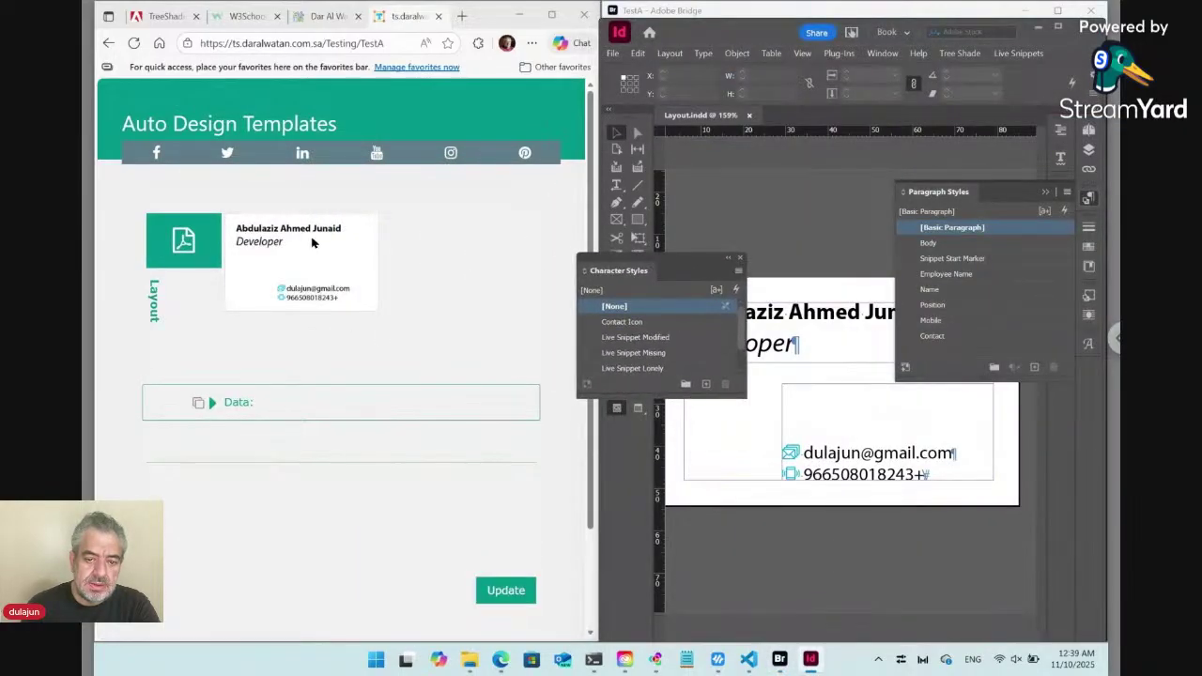
click(305, 282)
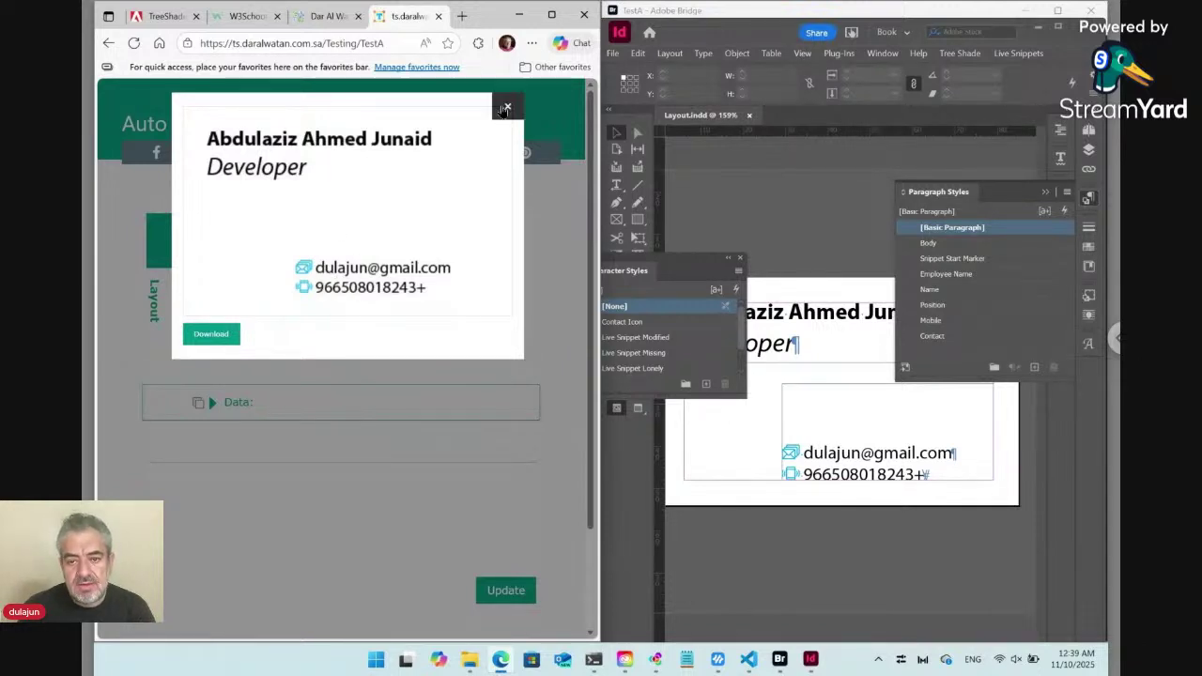
click(505, 109)
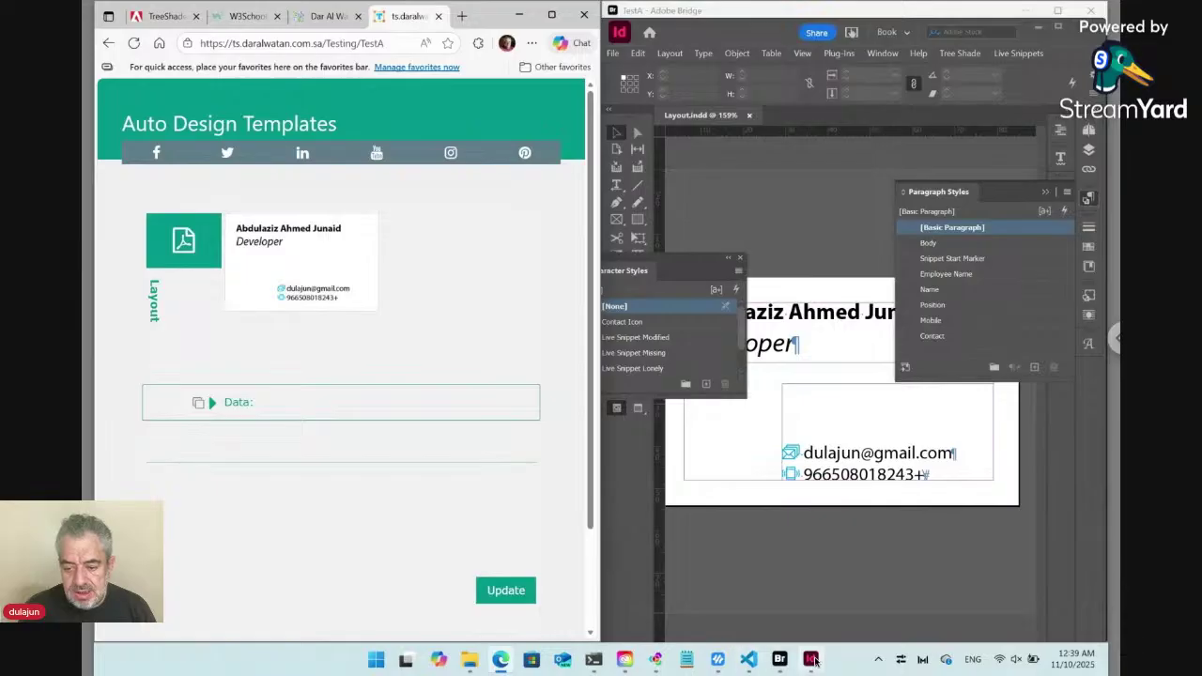
Set the contact frame's phone line language to English: USA, with the window maximized and the page fitted.
mouse_move(813, 661)
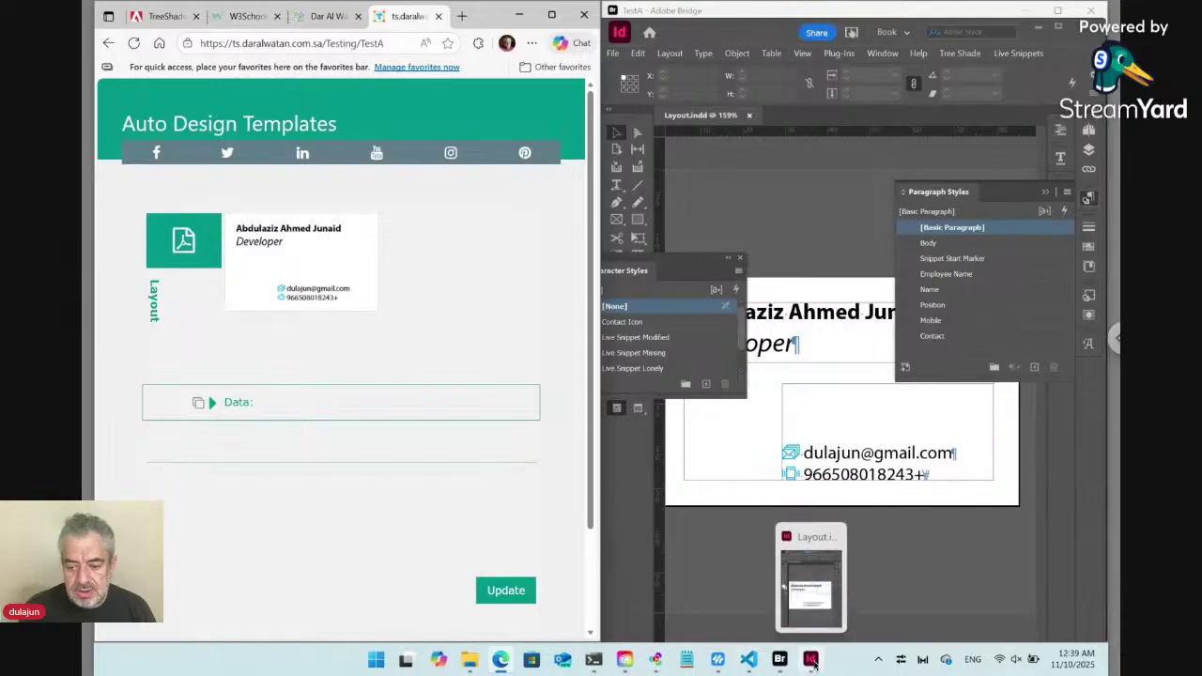
click(841, 477)
double_click(847, 477)
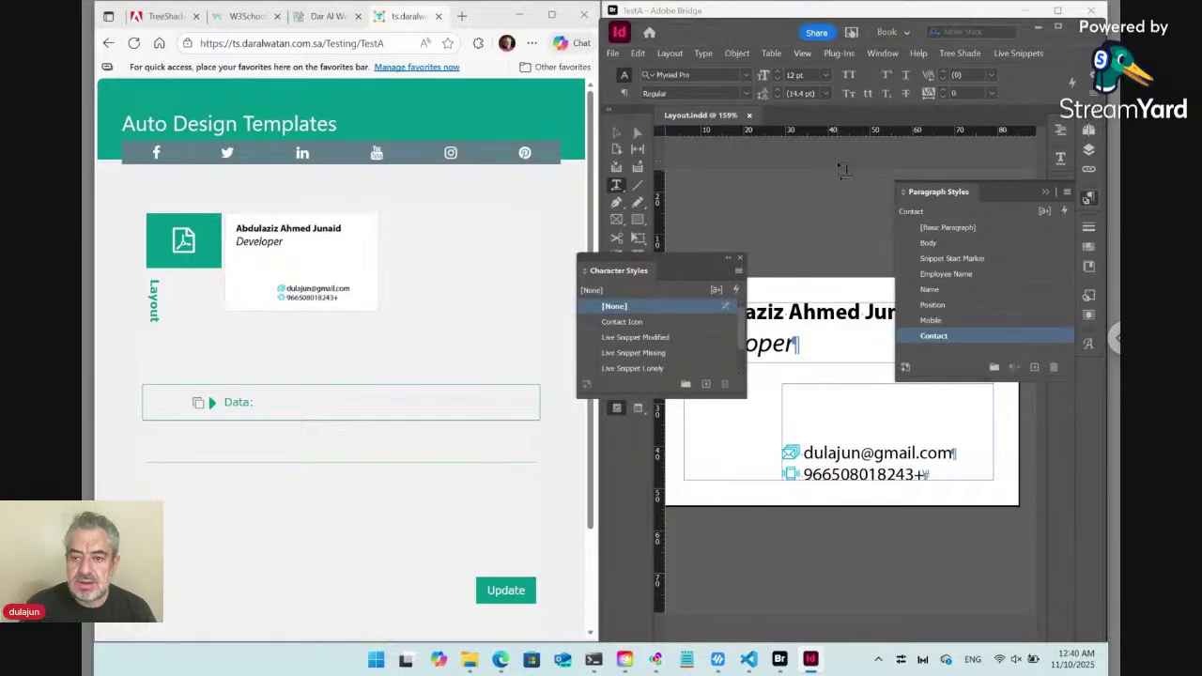
click(1057, 11)
key(ctrl+0)
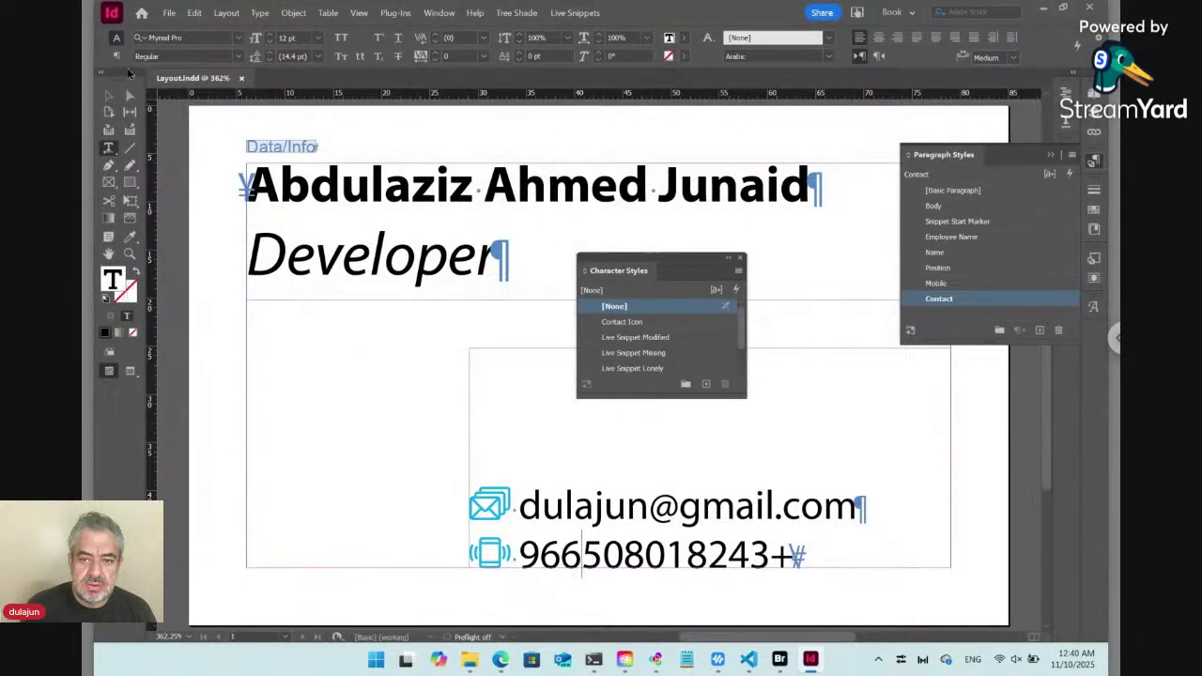
click(829, 56)
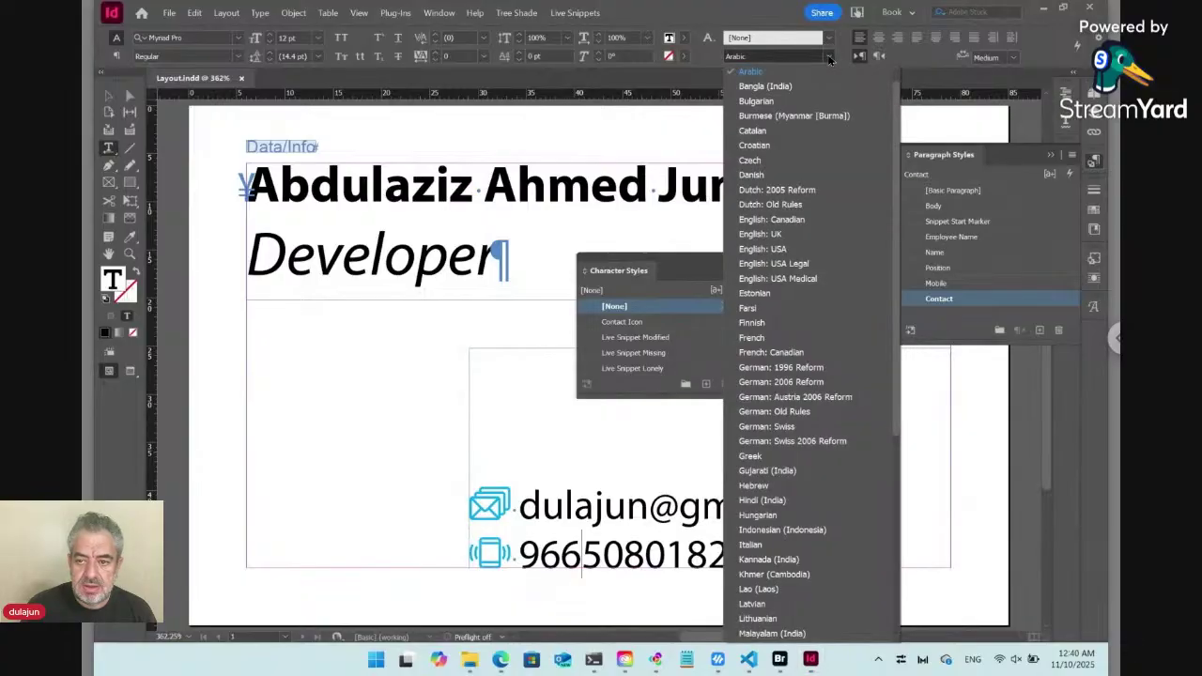
click(778, 249)
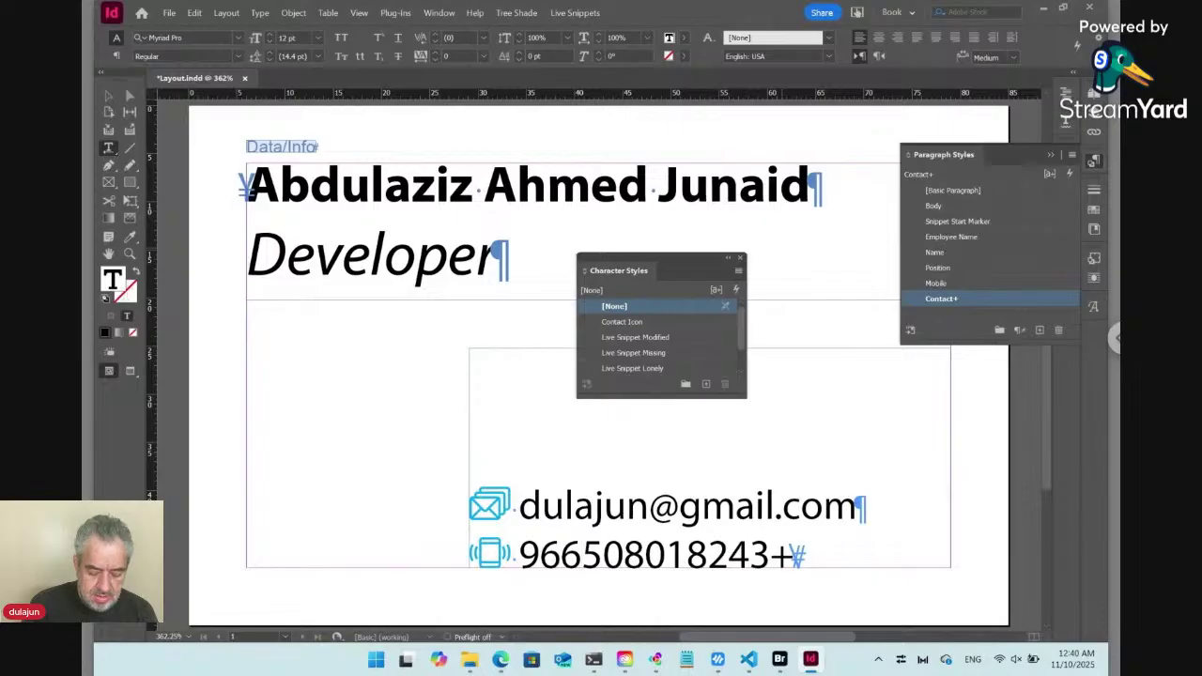
Redefine the Contact style with the new language, check the name and position styles, and save Layout.indd.
key(ctrl+alt+shift+r)
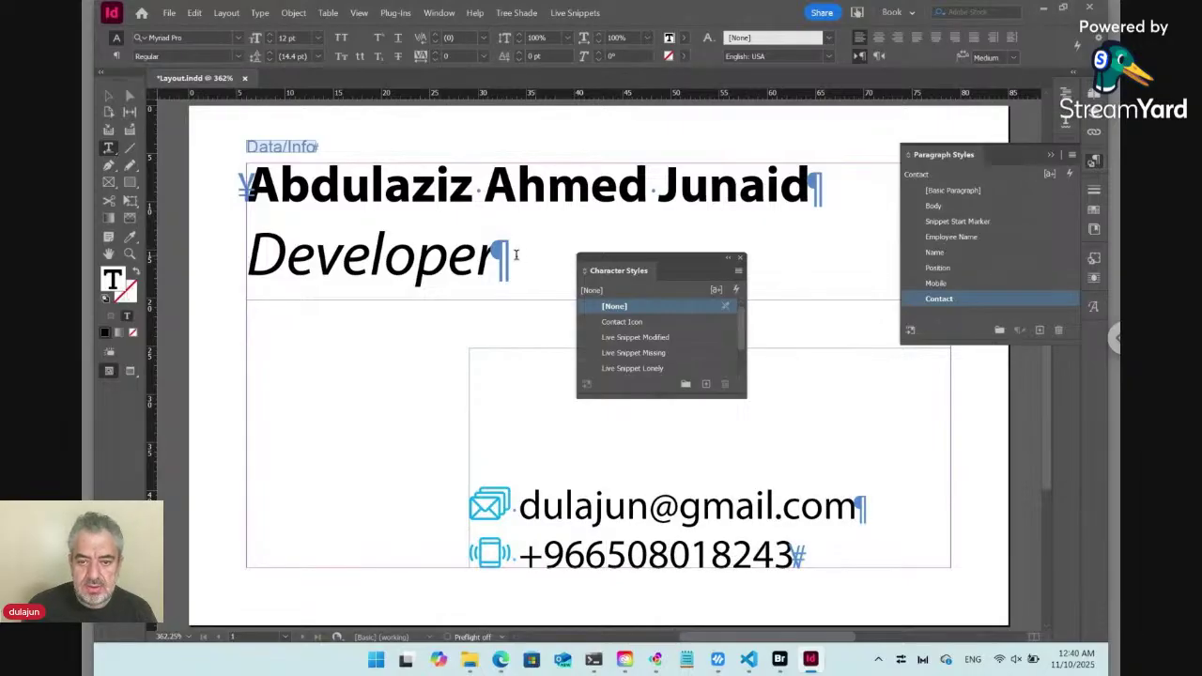
click(503, 187)
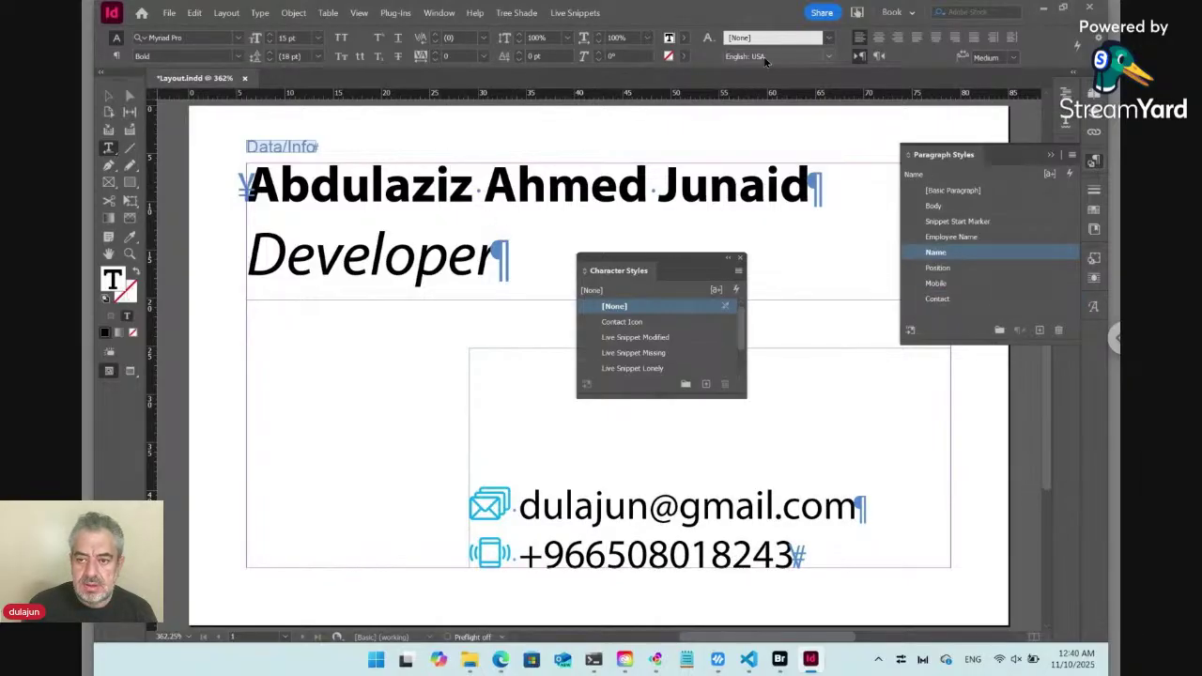
click(384, 254)
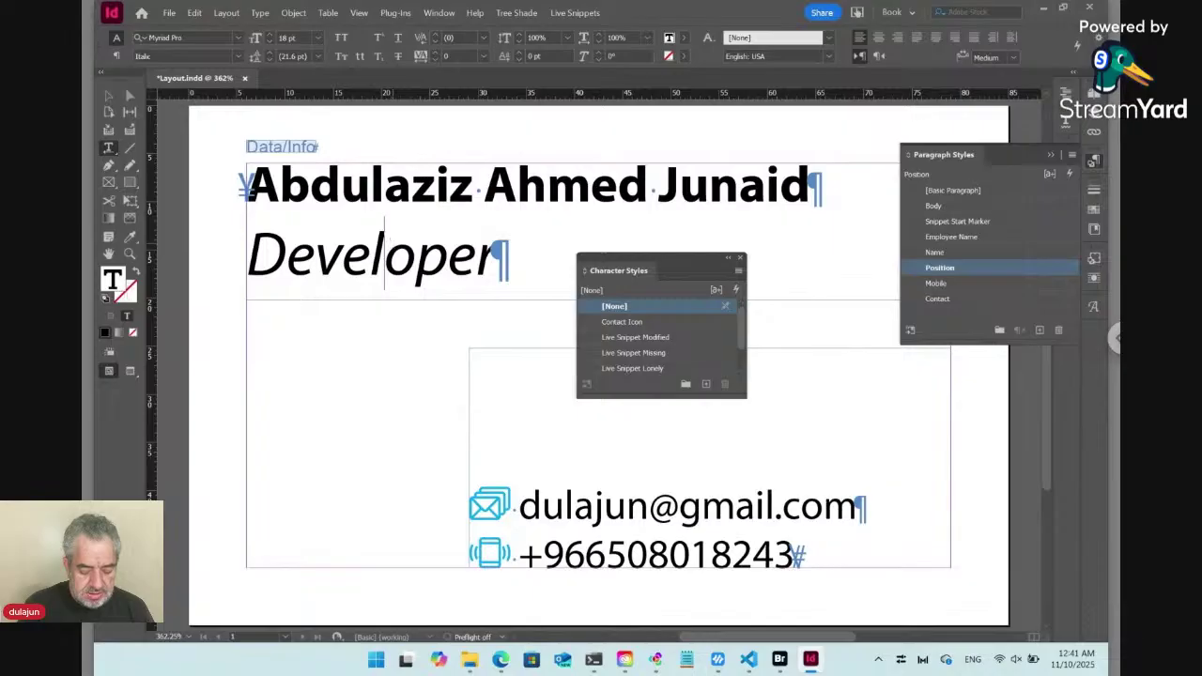
key(ctrl+s)
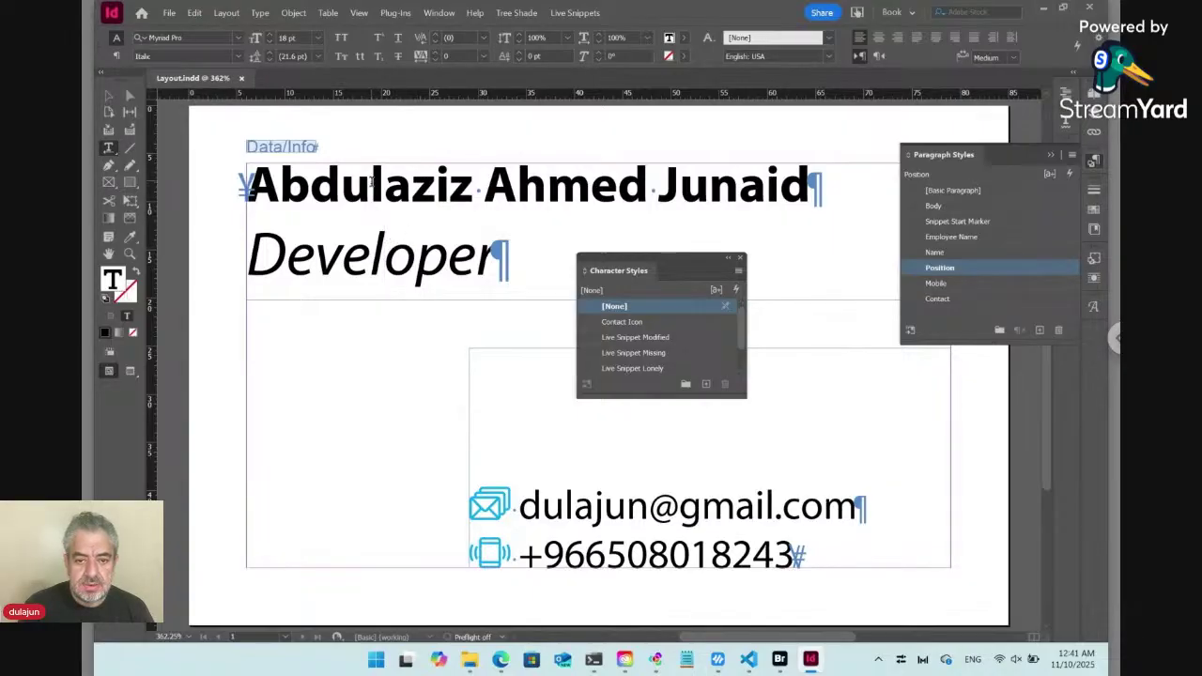
click(372, 183)
key(ctrl+End)
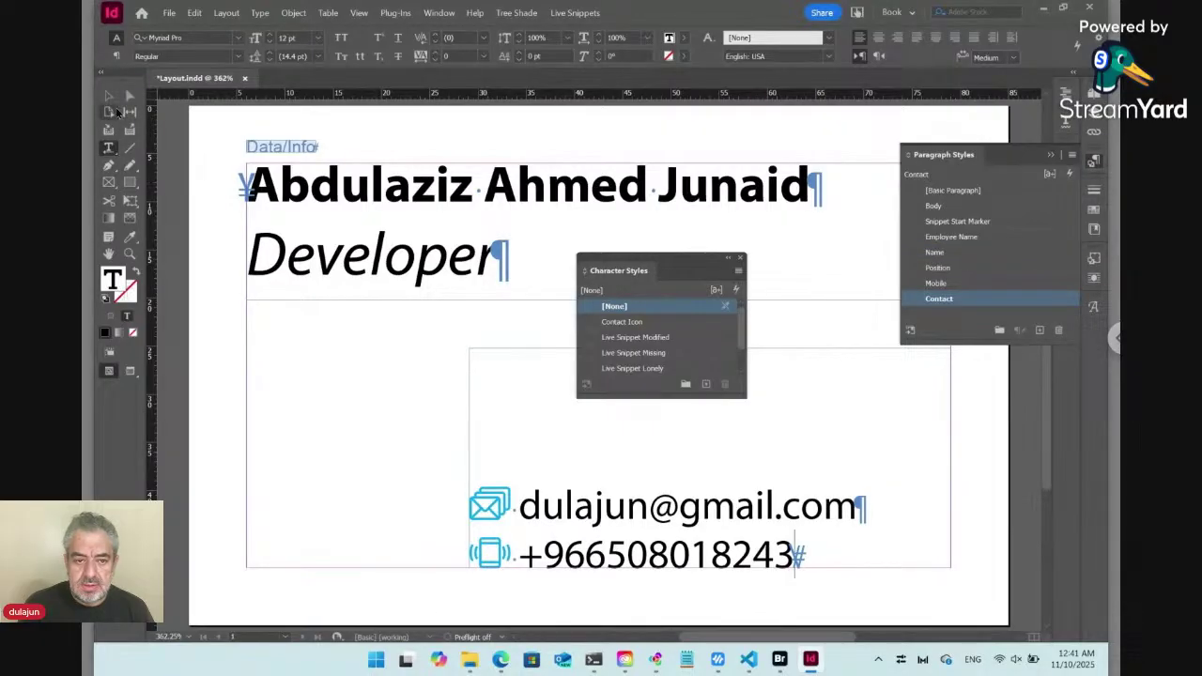
Save the layout, preview ver01 Layout.pdf full screen in Bridge, then return to InDesign.
key(ctrl+s)
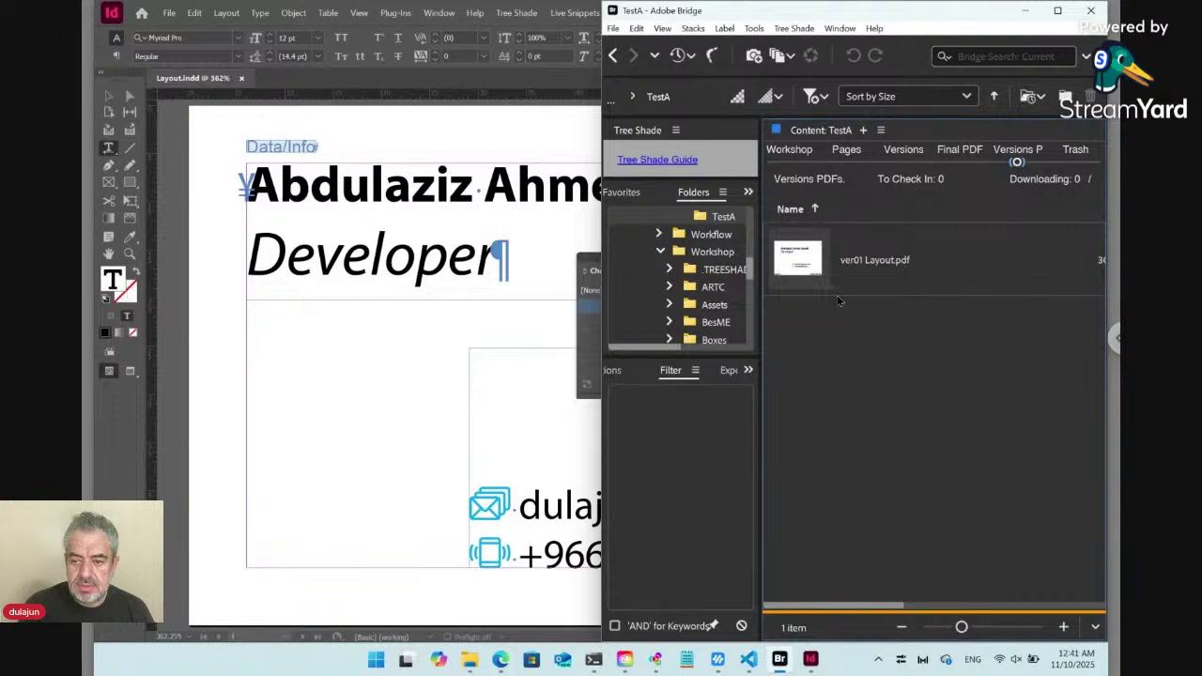
click(806, 268)
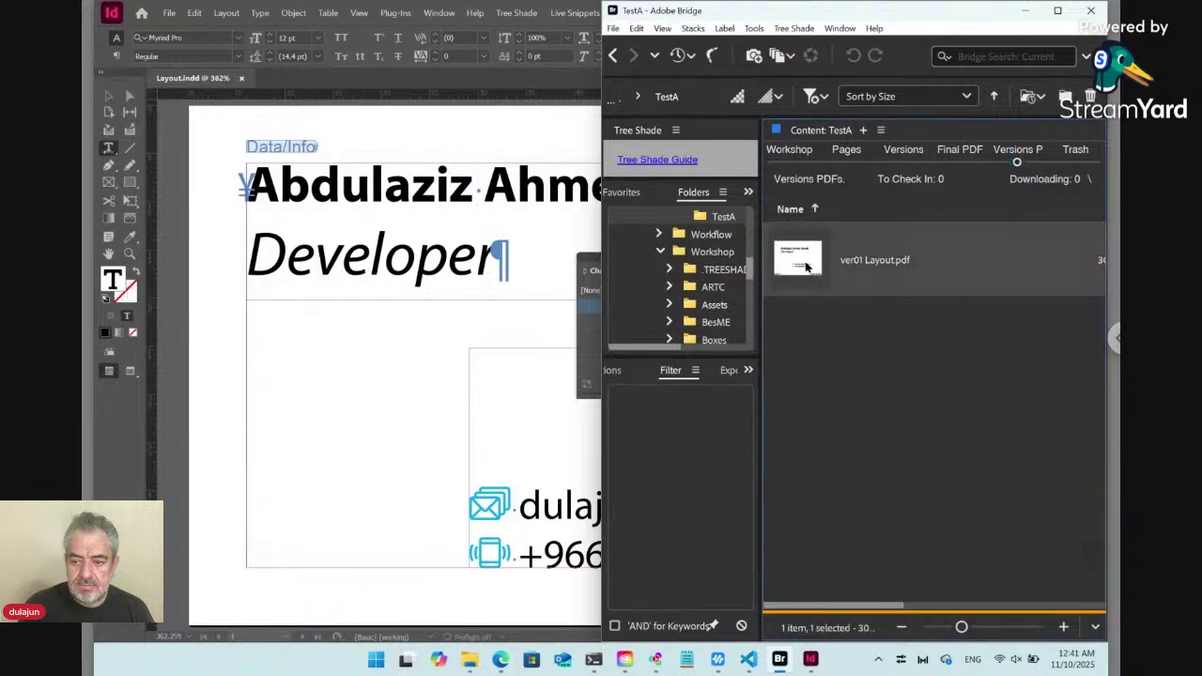
key(space)
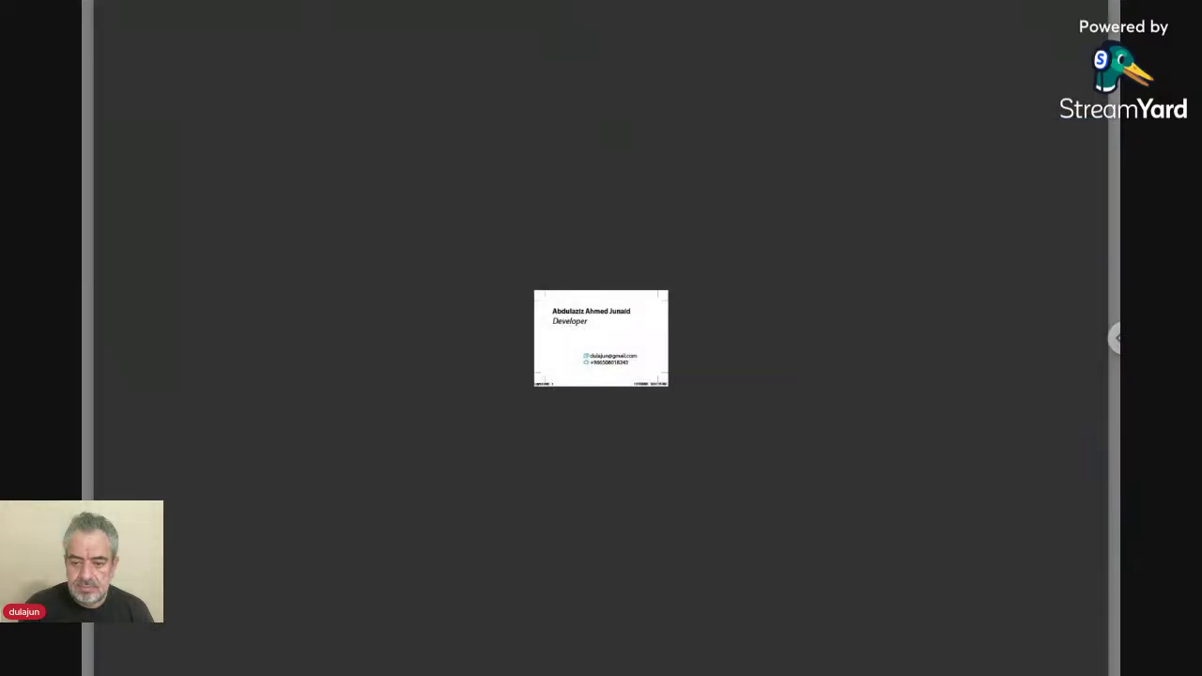
key(space)
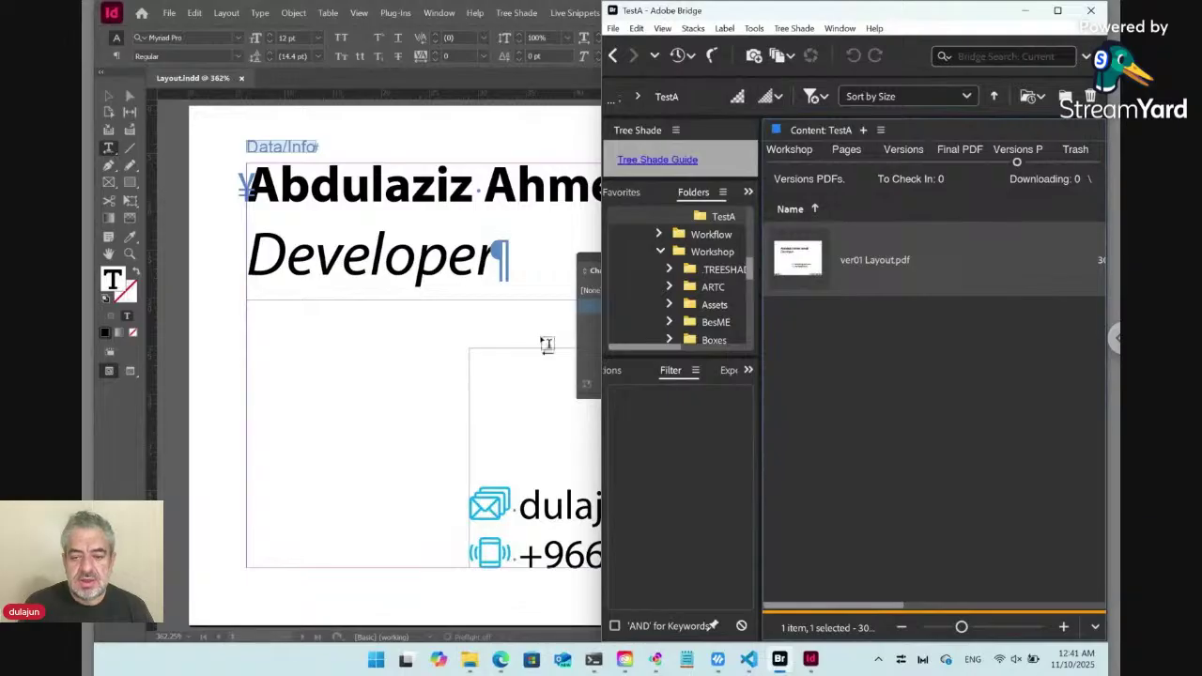
key(alt+Tab)
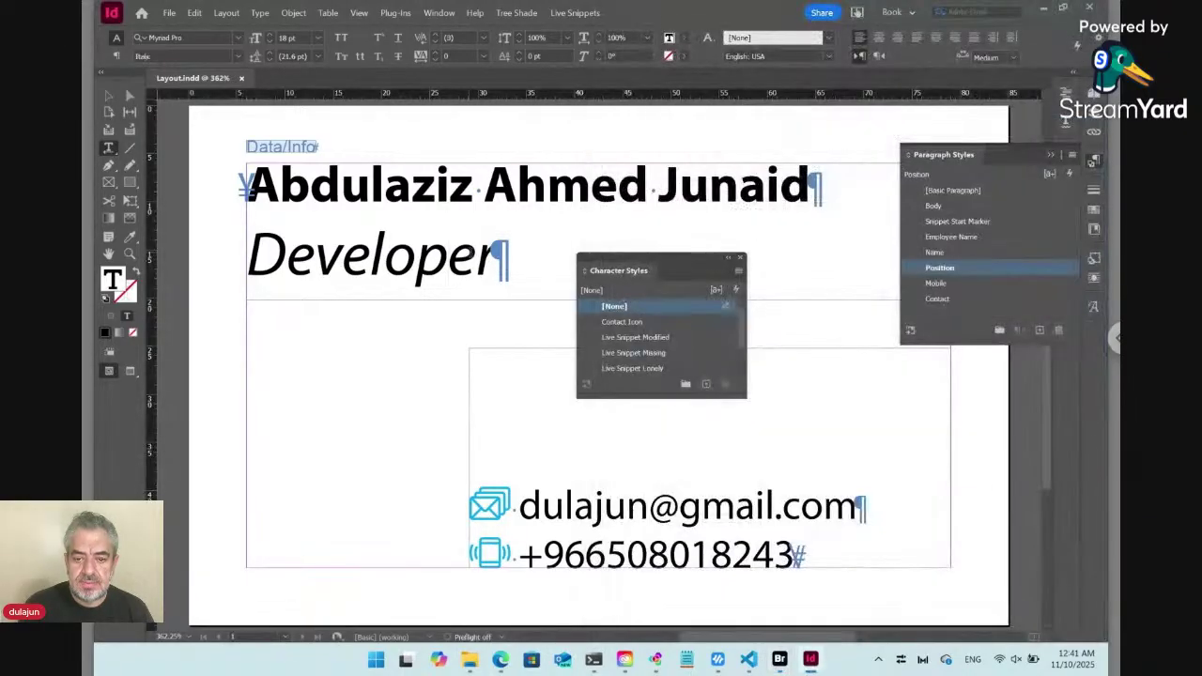
click(107, 97)
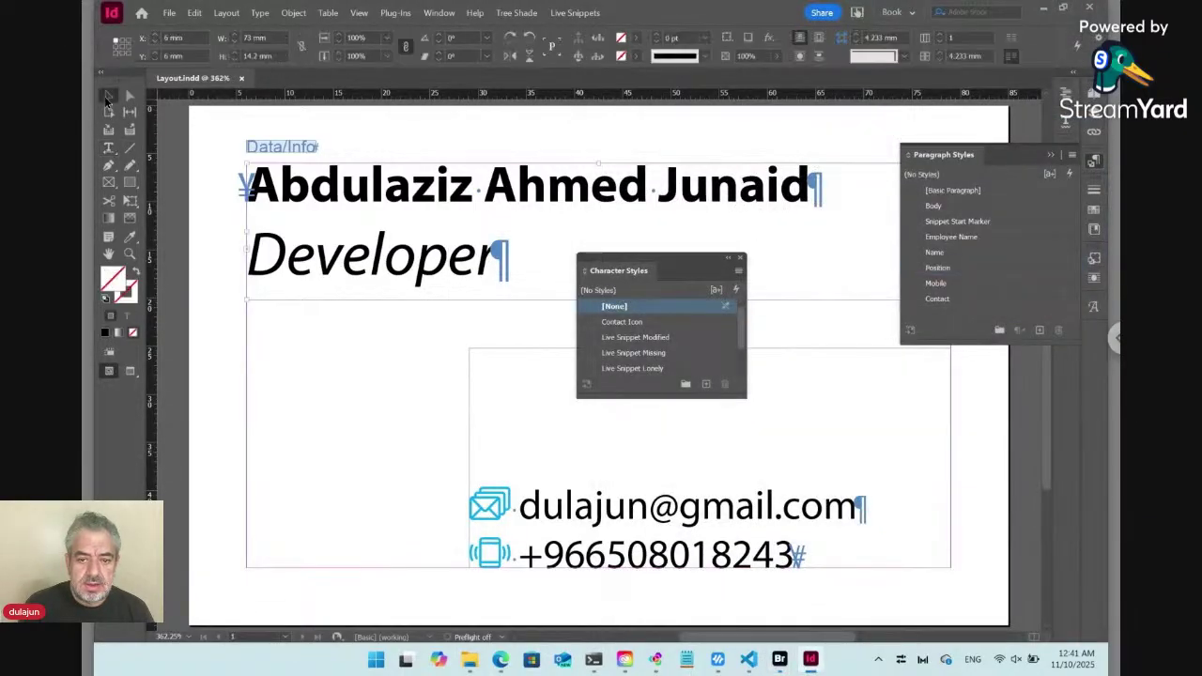
Apply the cyan C=100 M=0 Y=0 K=0 swatch to the Developer line, save, and switch to Bridge.
click(108, 148)
click(373, 267)
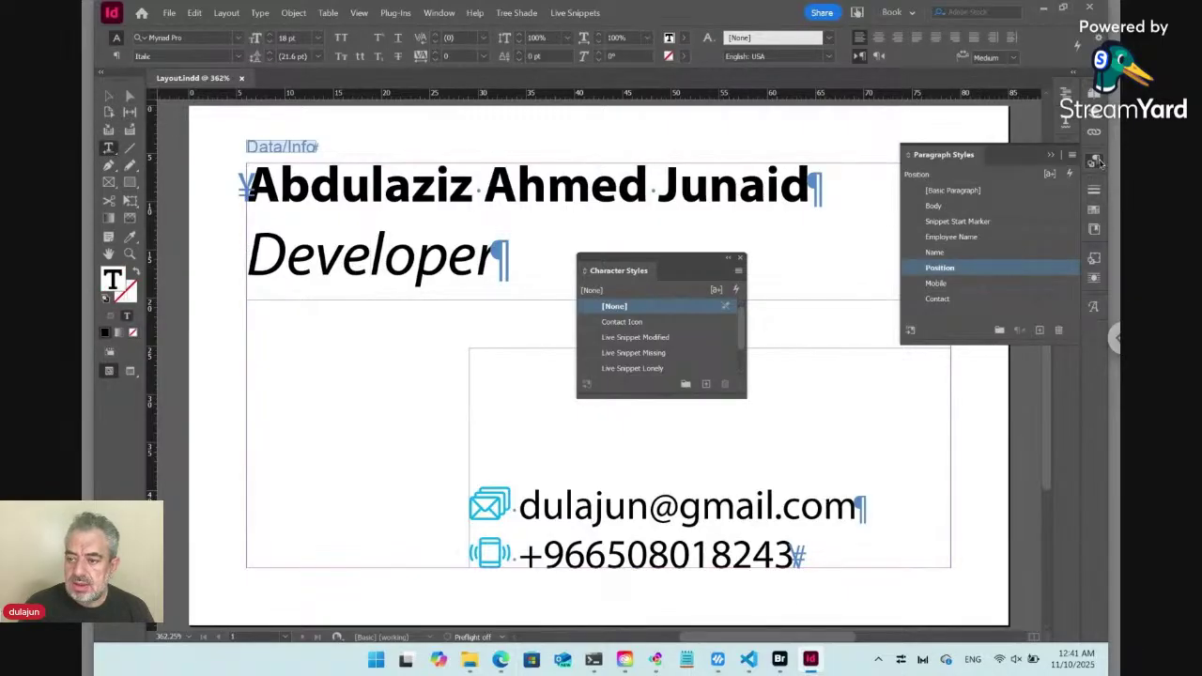
click(1098, 164)
click(1095, 208)
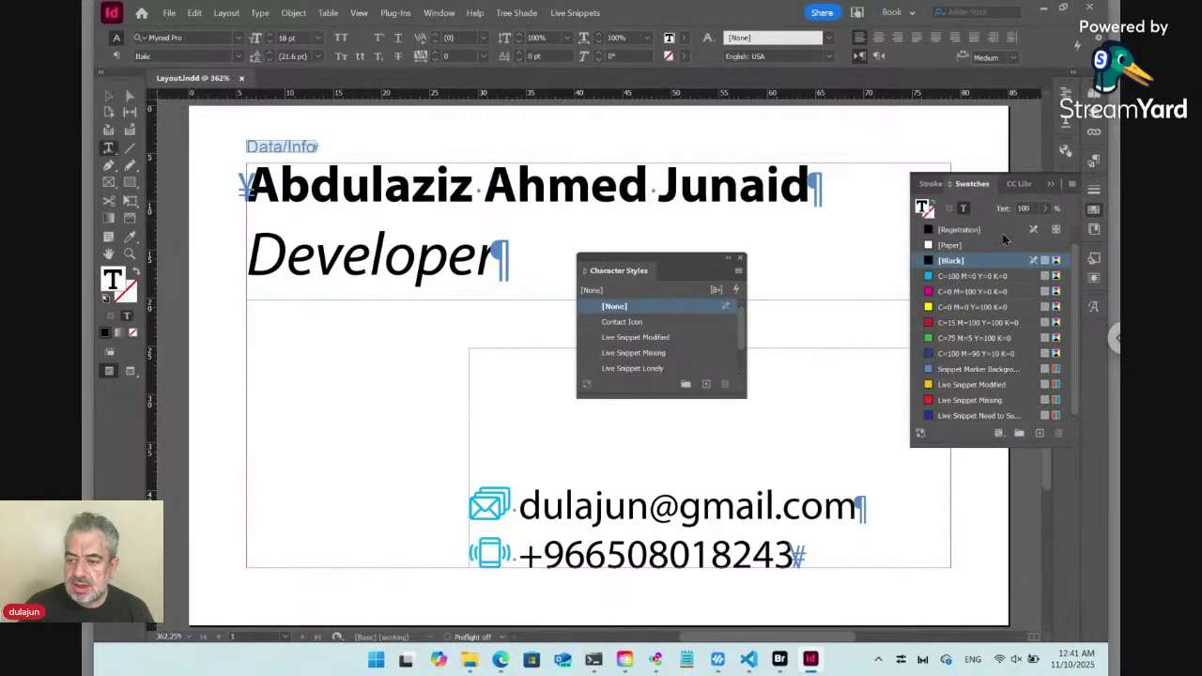
click(973, 276)
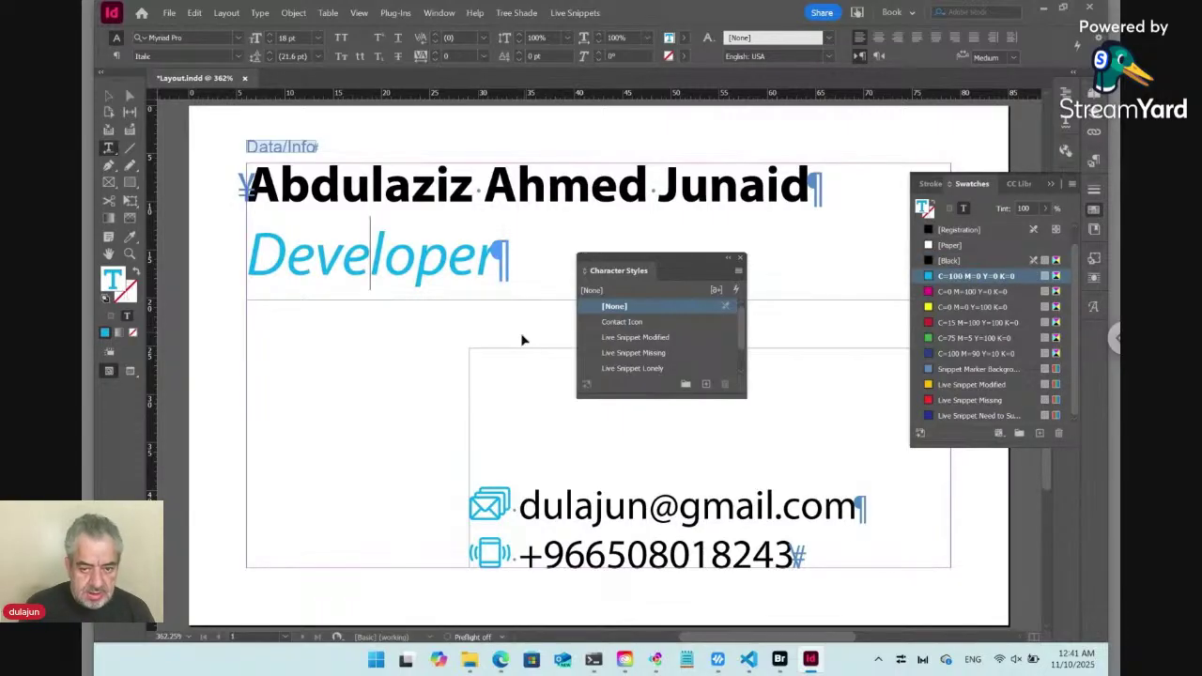
key(ctrl+s)
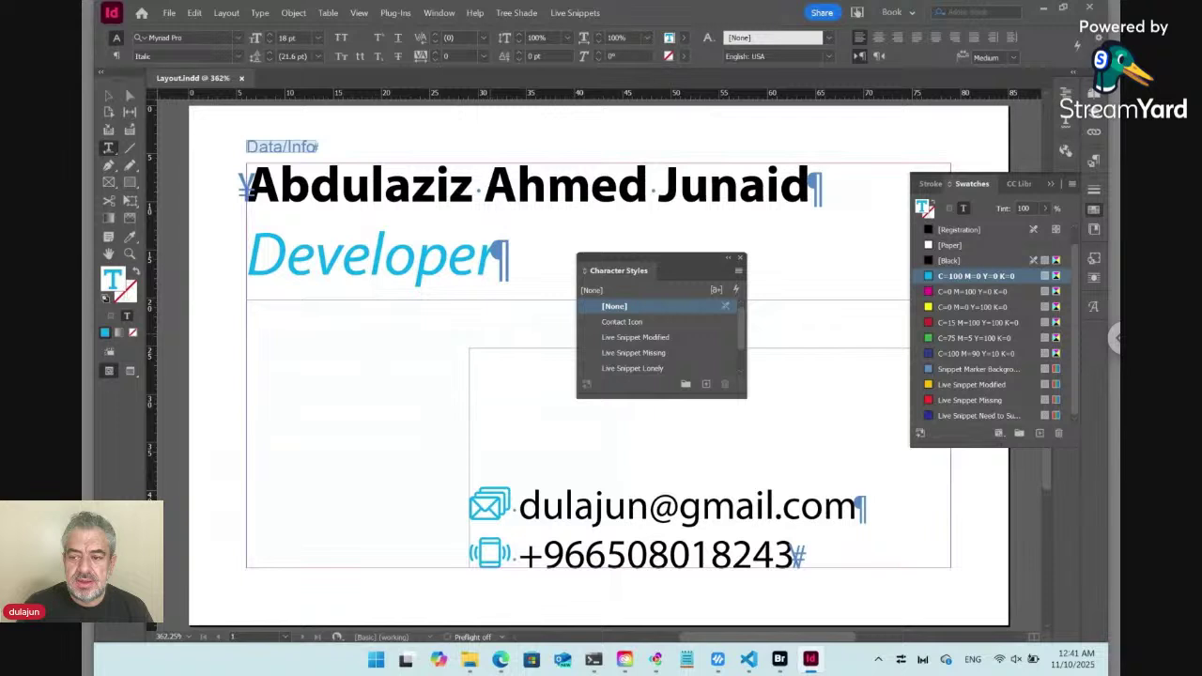
click(795, 554)
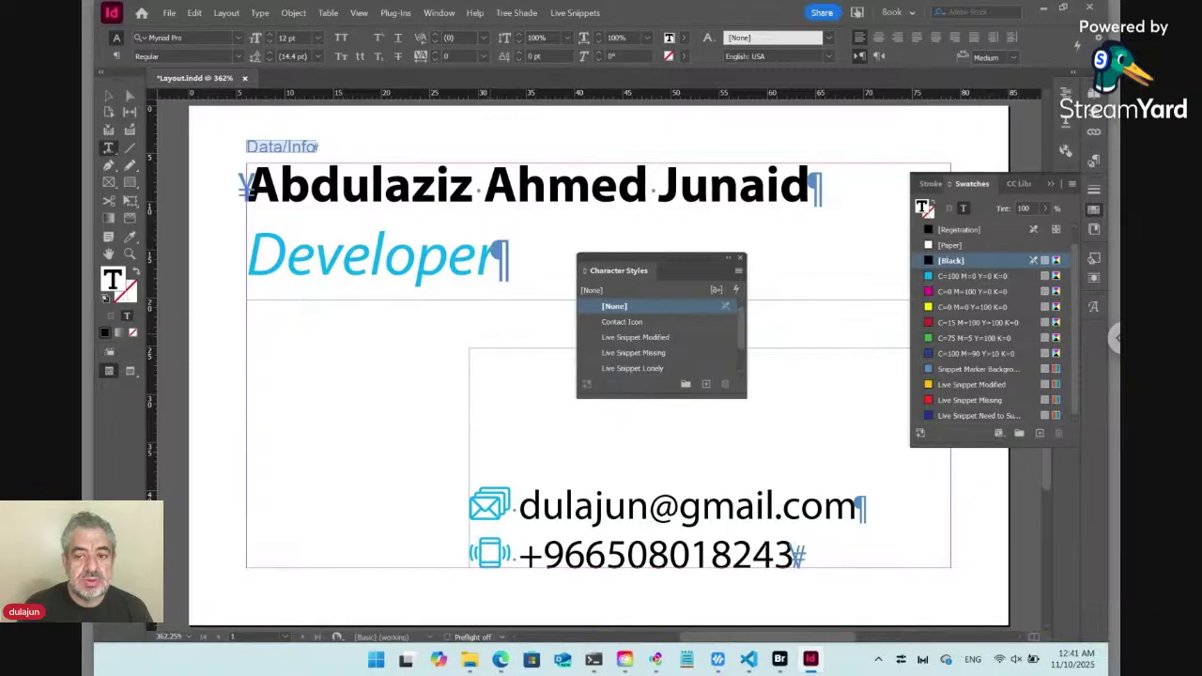
key(alt+Tab)
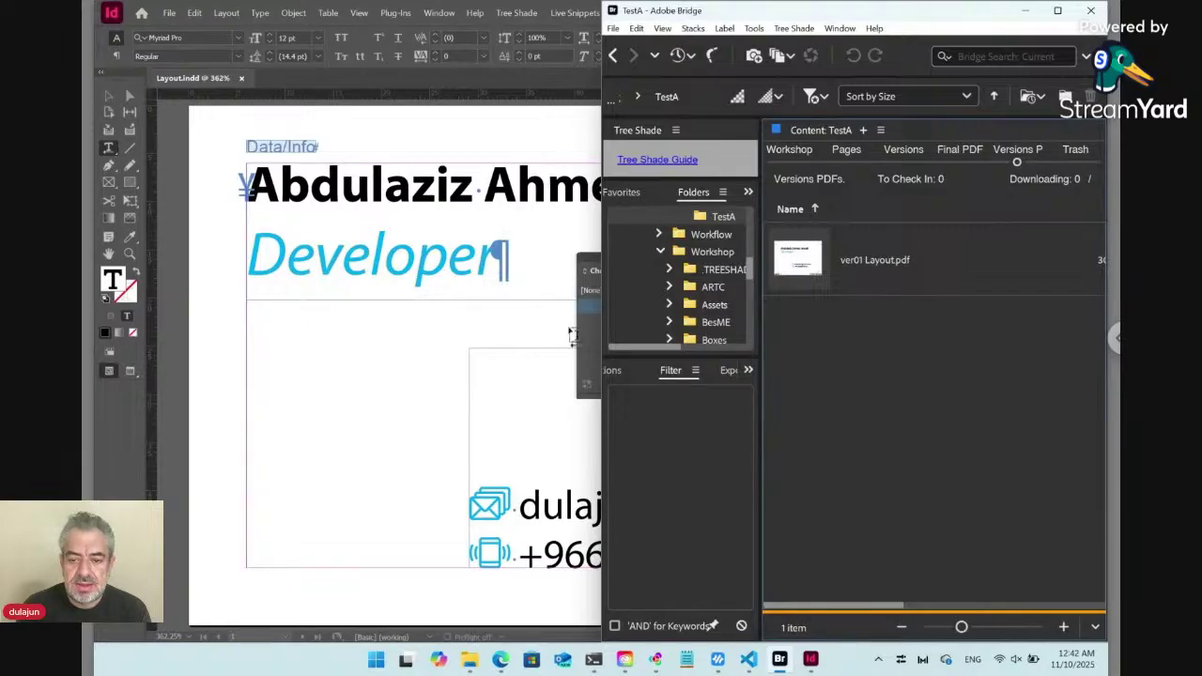
Bring the InDesign card layout forward and open the Tree Shade extension menu.
click(439, 258)
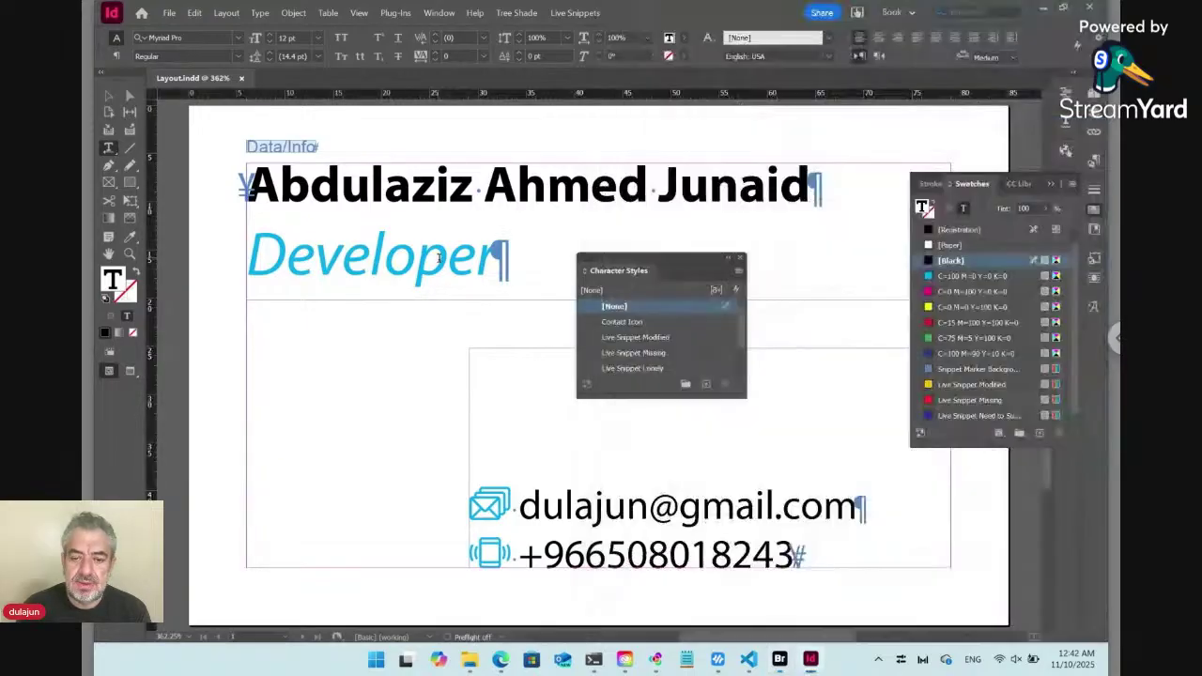
click(519, 13)
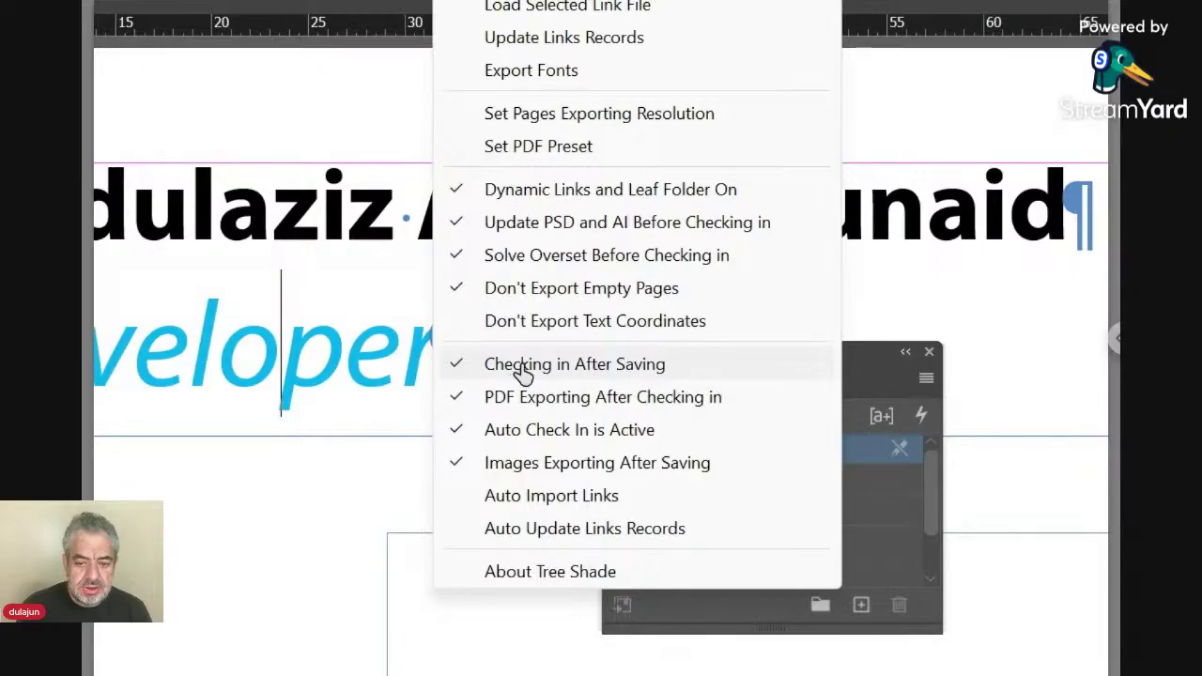
Set Tree Shade's Checking in After Saving to ask after every save, without creating new versions.
click(523, 367)
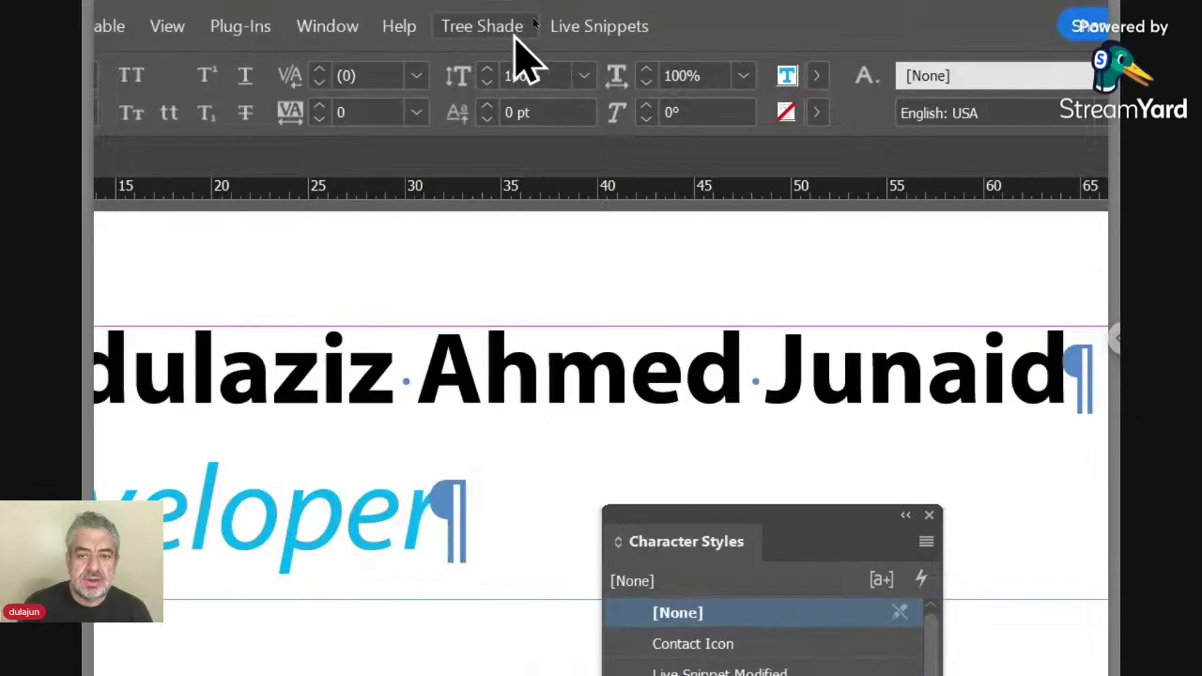
click(522, 28)
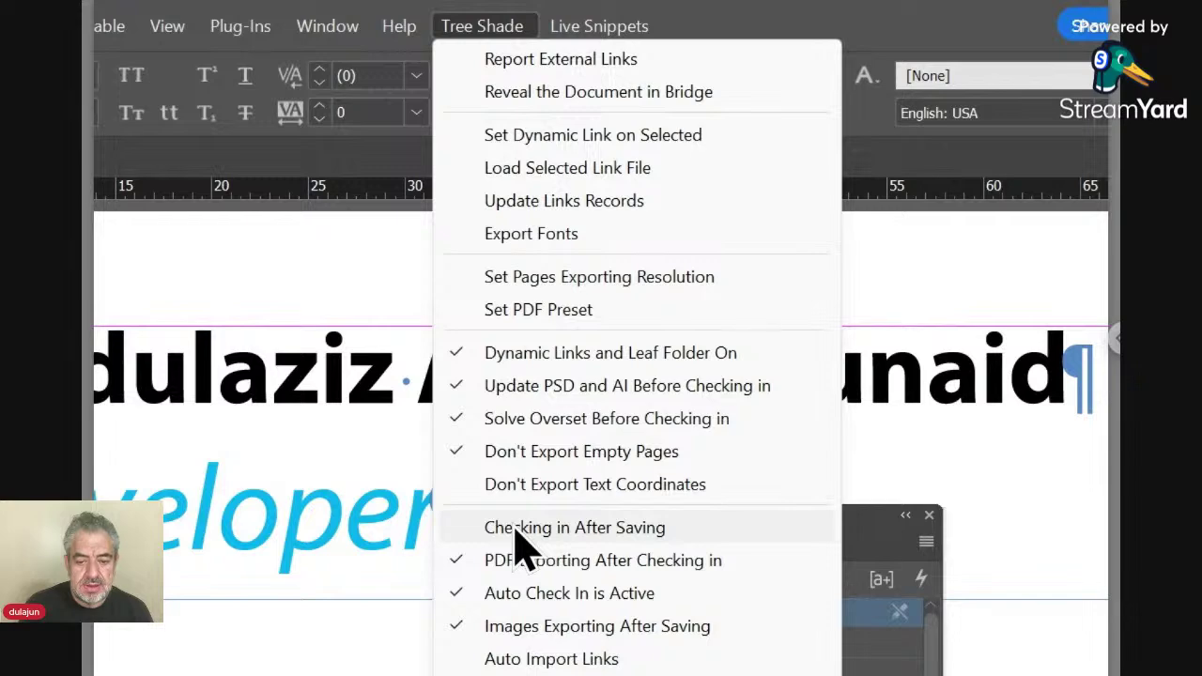
click(524, 540)
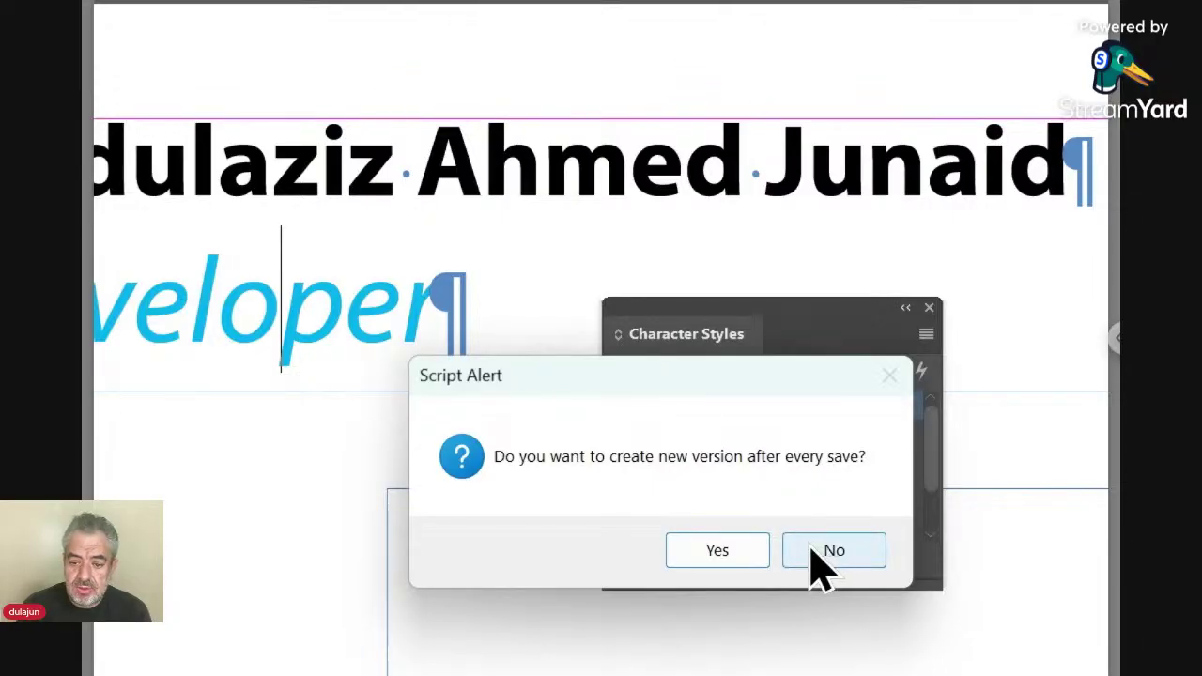
click(814, 554)
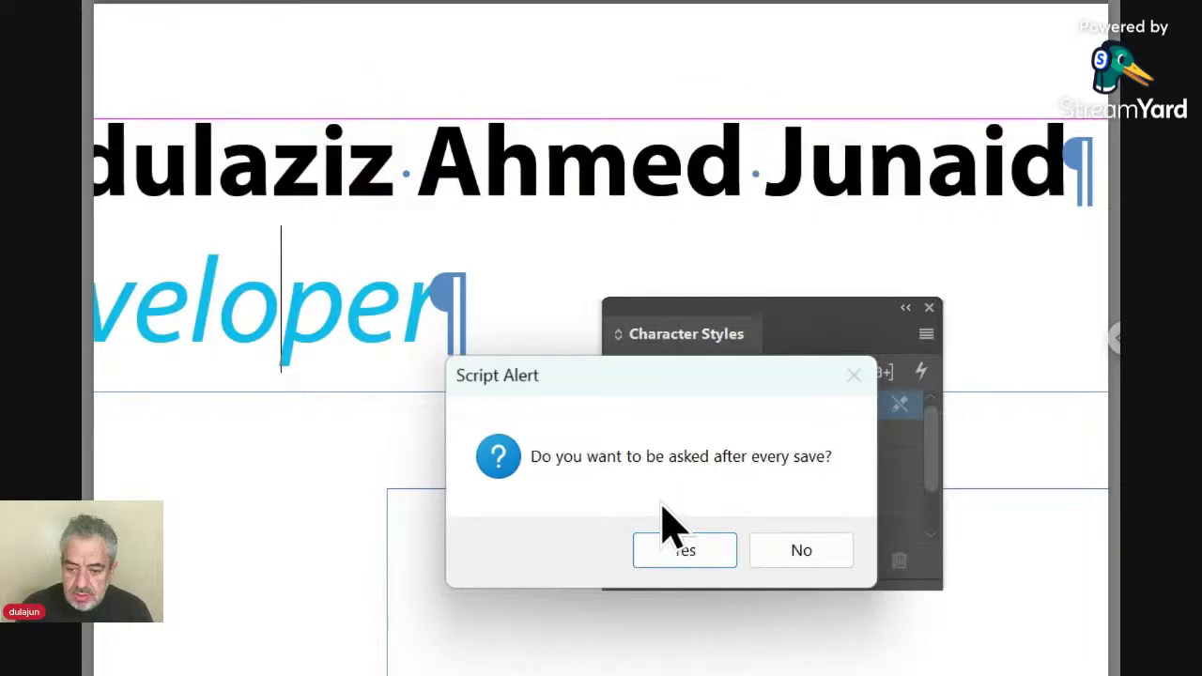
click(691, 550)
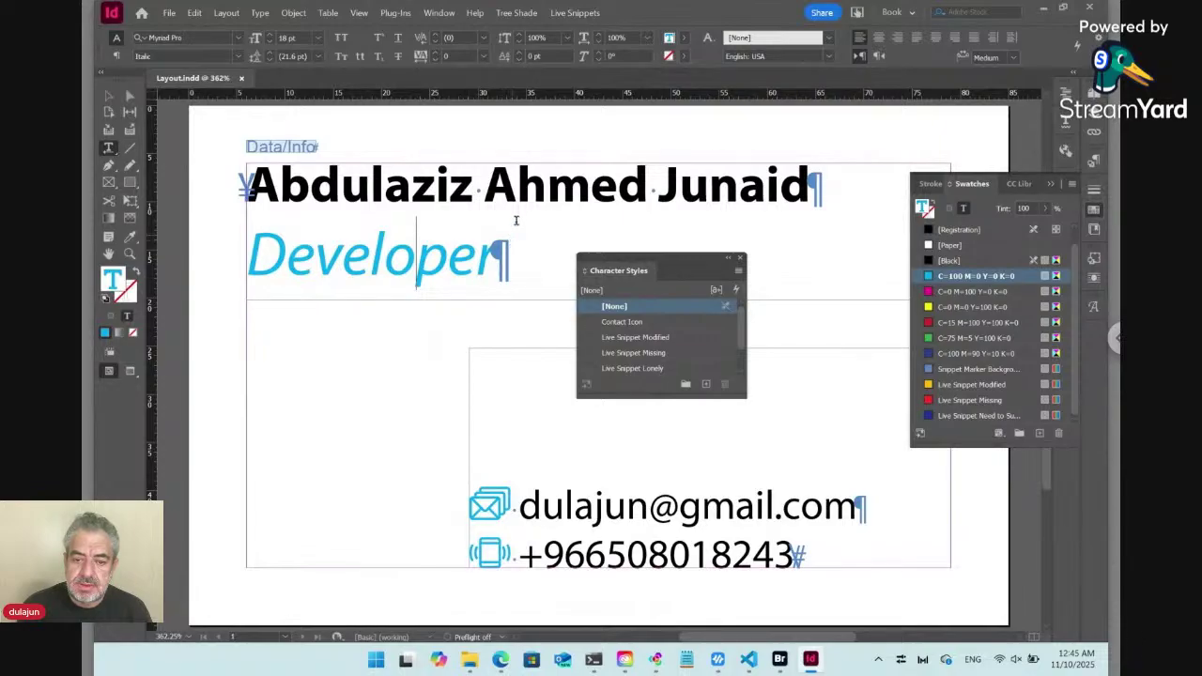
Colour the name line cyan, decline check-in after saving, and close the Swatches and Character Styles panels.
click(518, 190)
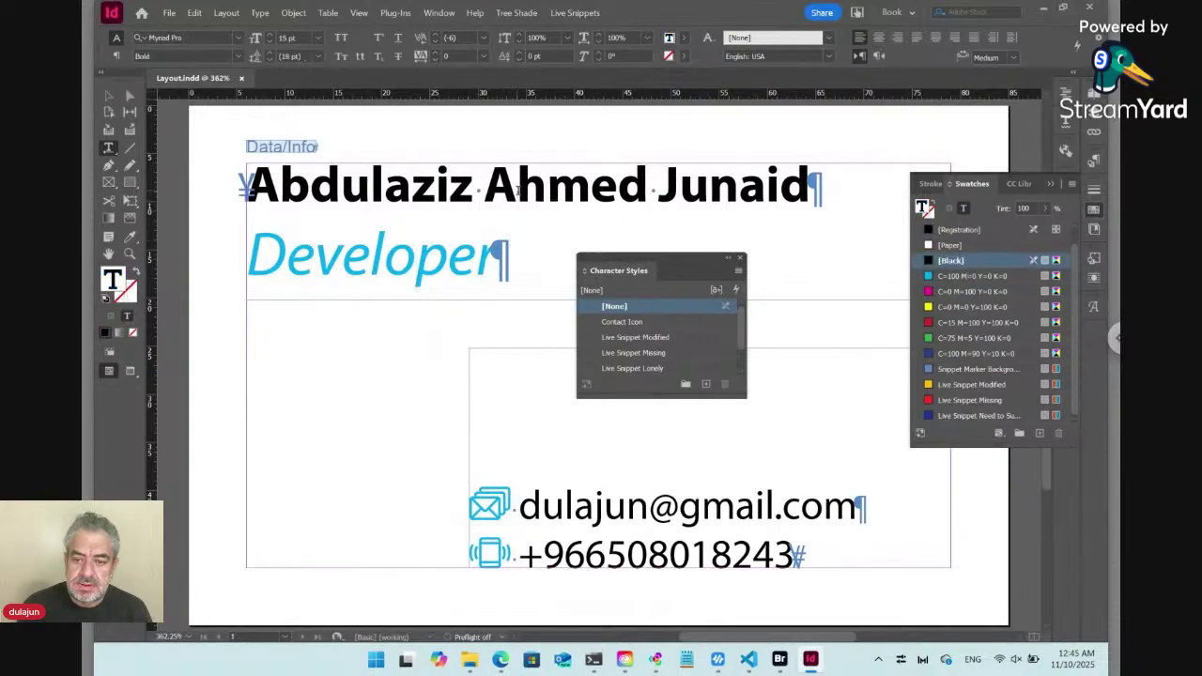
click(964, 278)
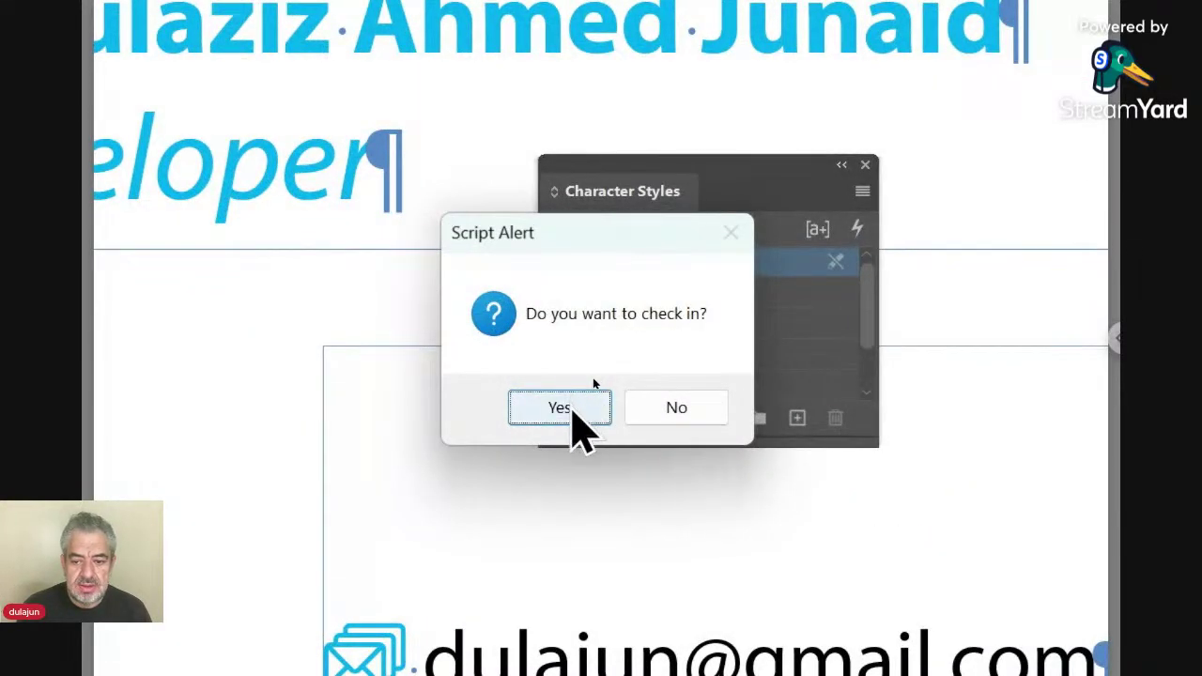
click(647, 410)
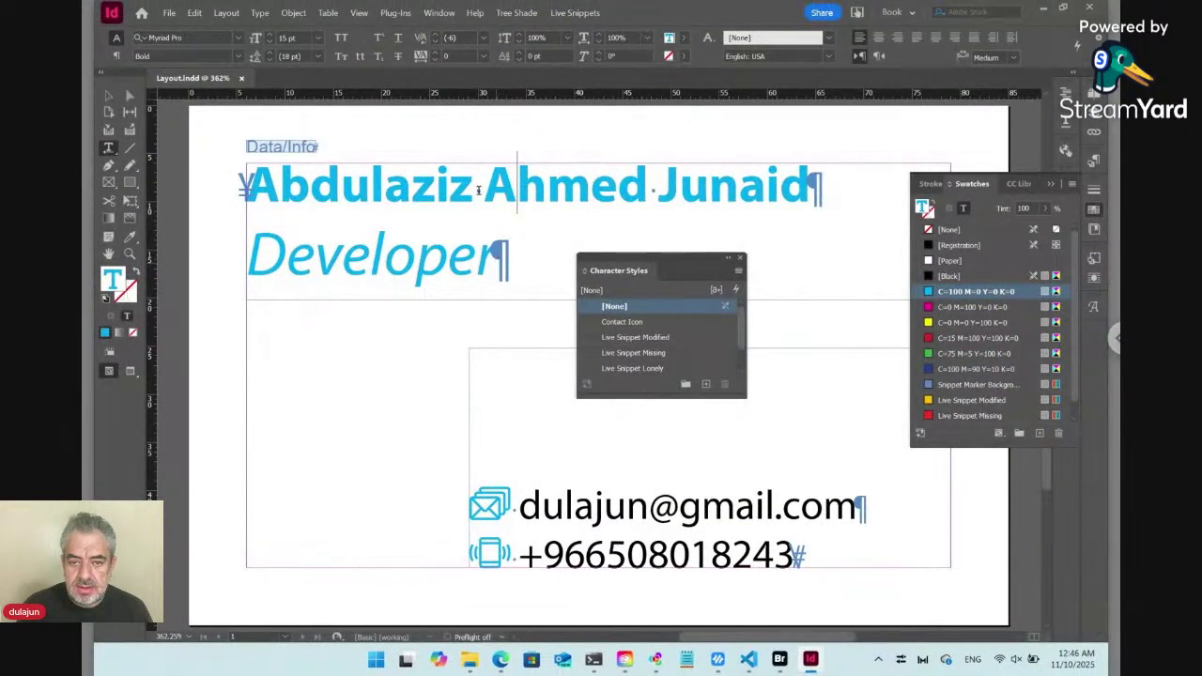
key(F5)
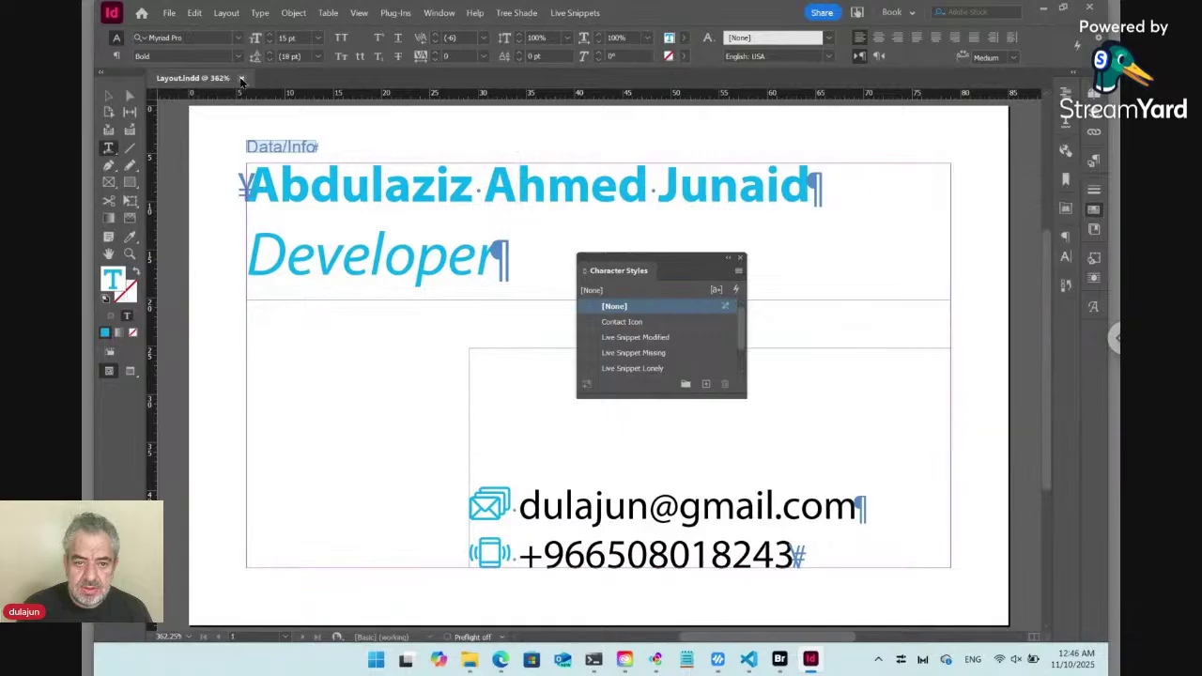
key(shift+F11)
Close the layout, then in maximized Bridge select Layout.indd in TestA and open its context menu.
click(241, 79)
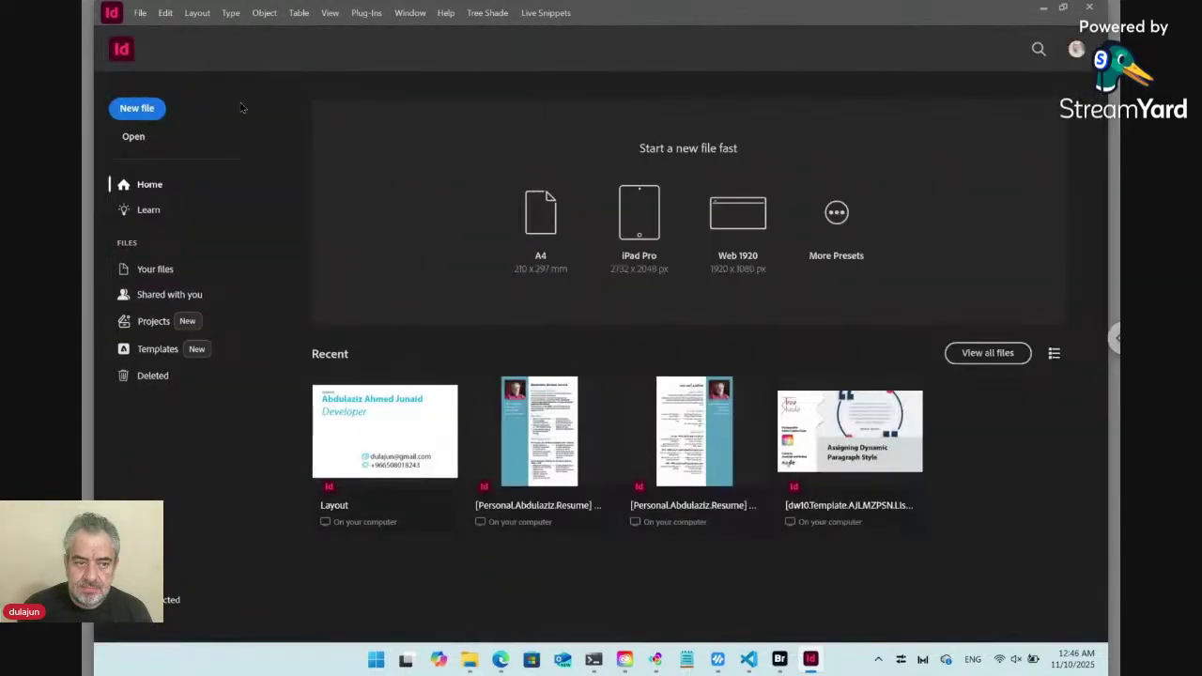
click(781, 661)
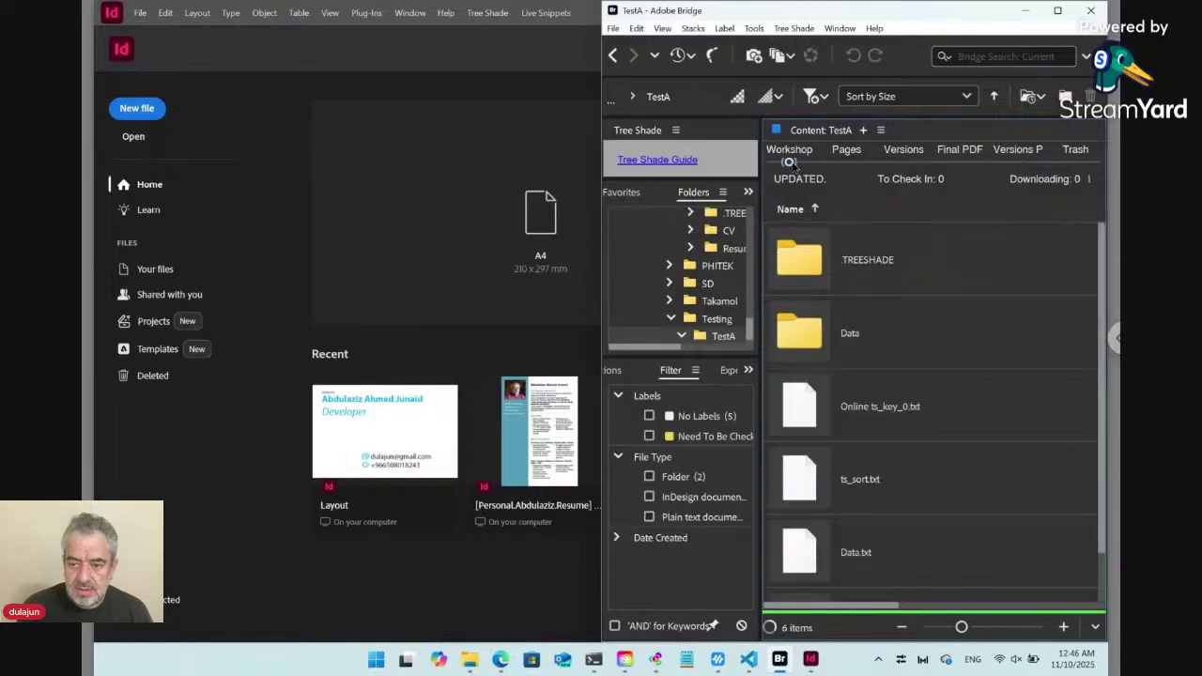
click(1062, 12)
scroll(656, 456, down, 1)
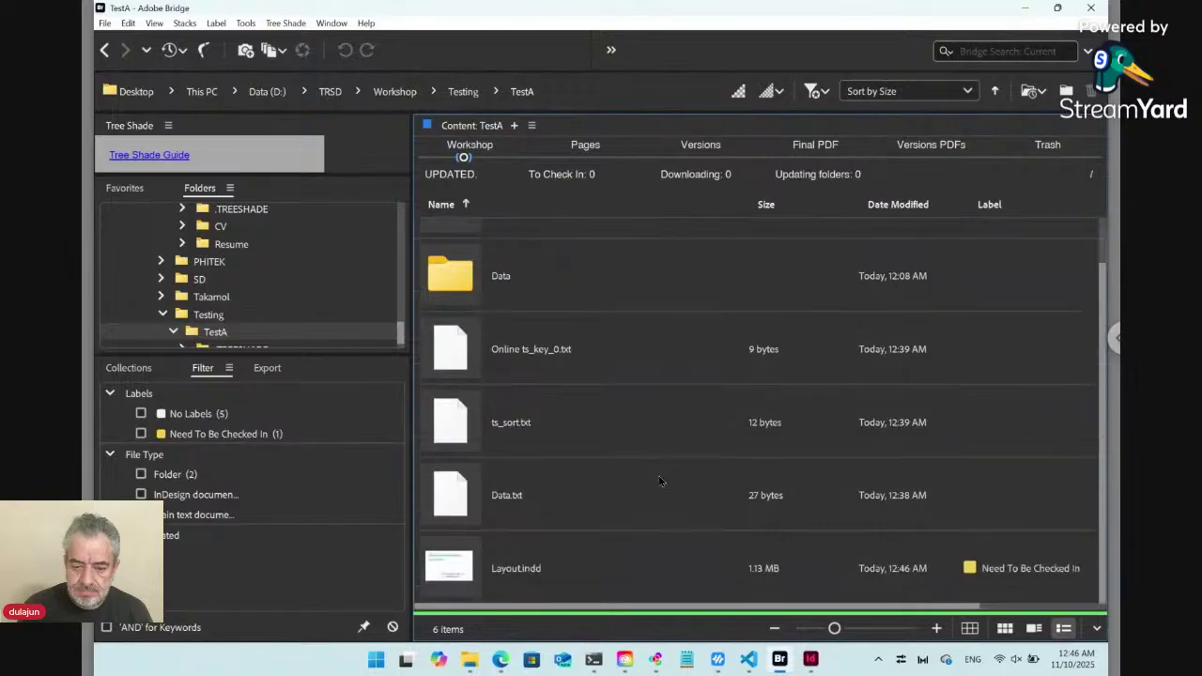
click(594, 565)
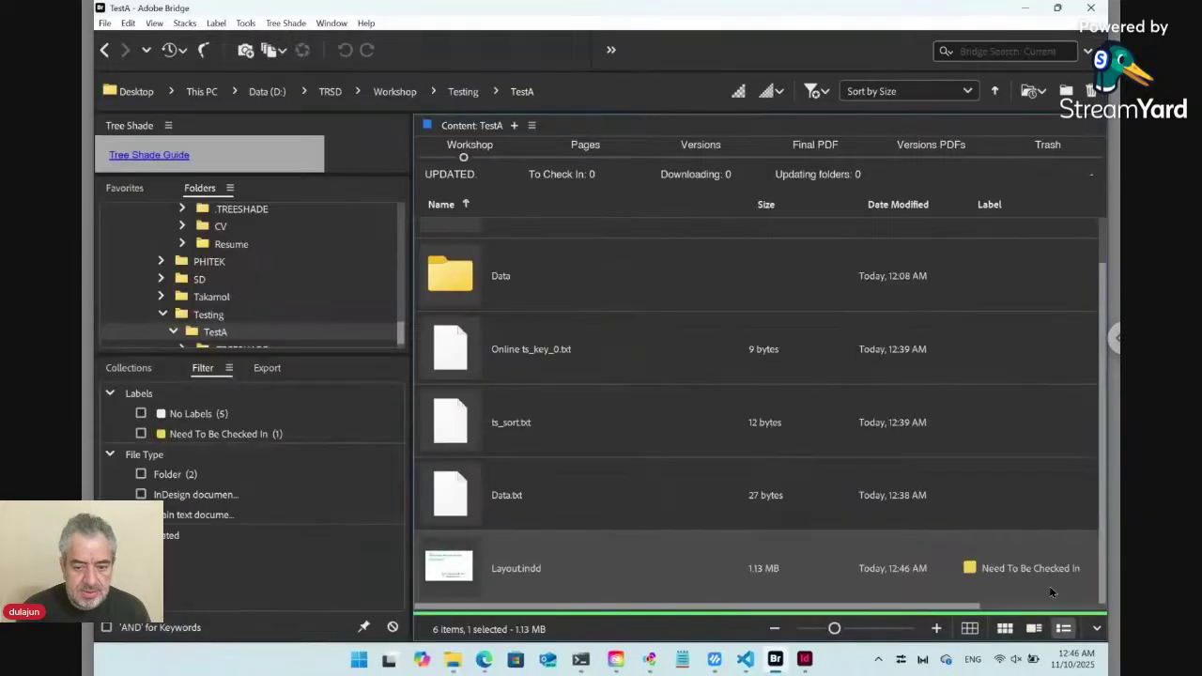
right_click(450, 570)
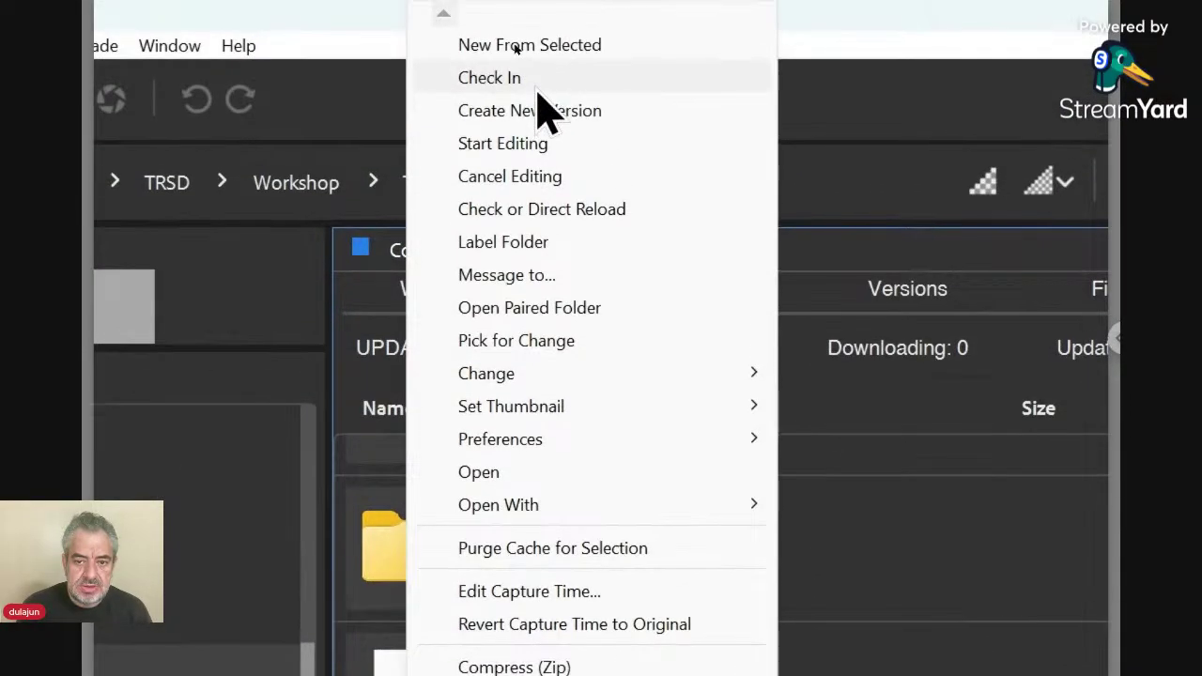
Check in Layout.indd as a non-final version, then bring up the Auto Design Templates web form.
click(538, 91)
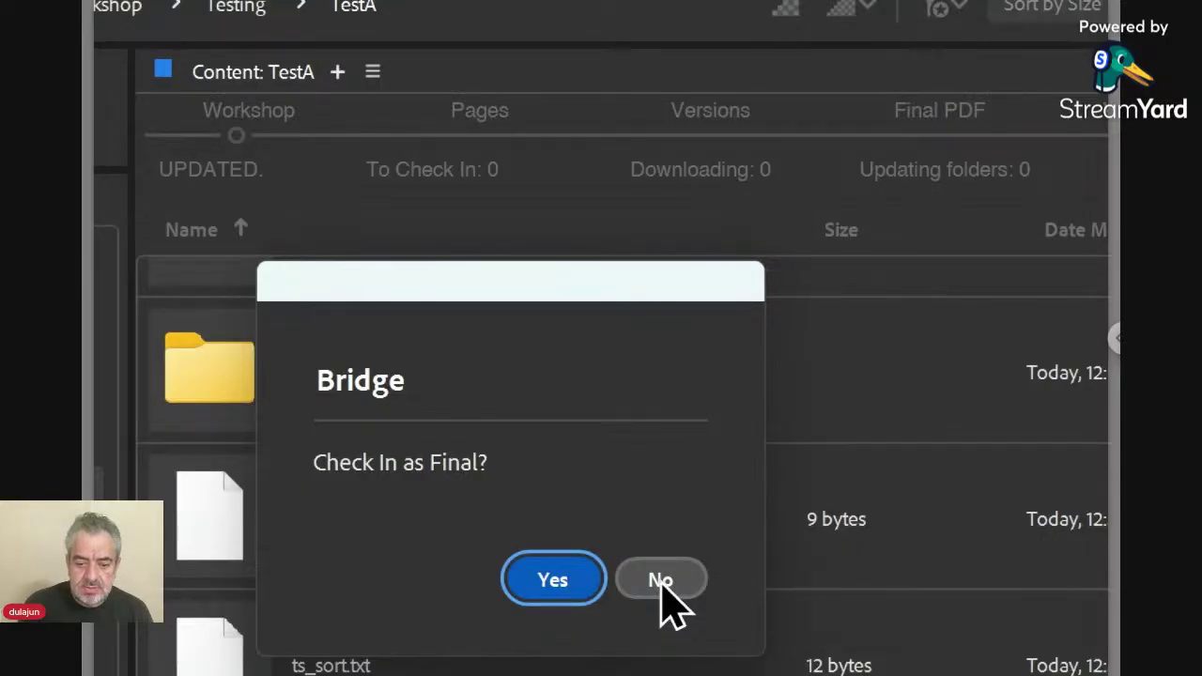
click(663, 581)
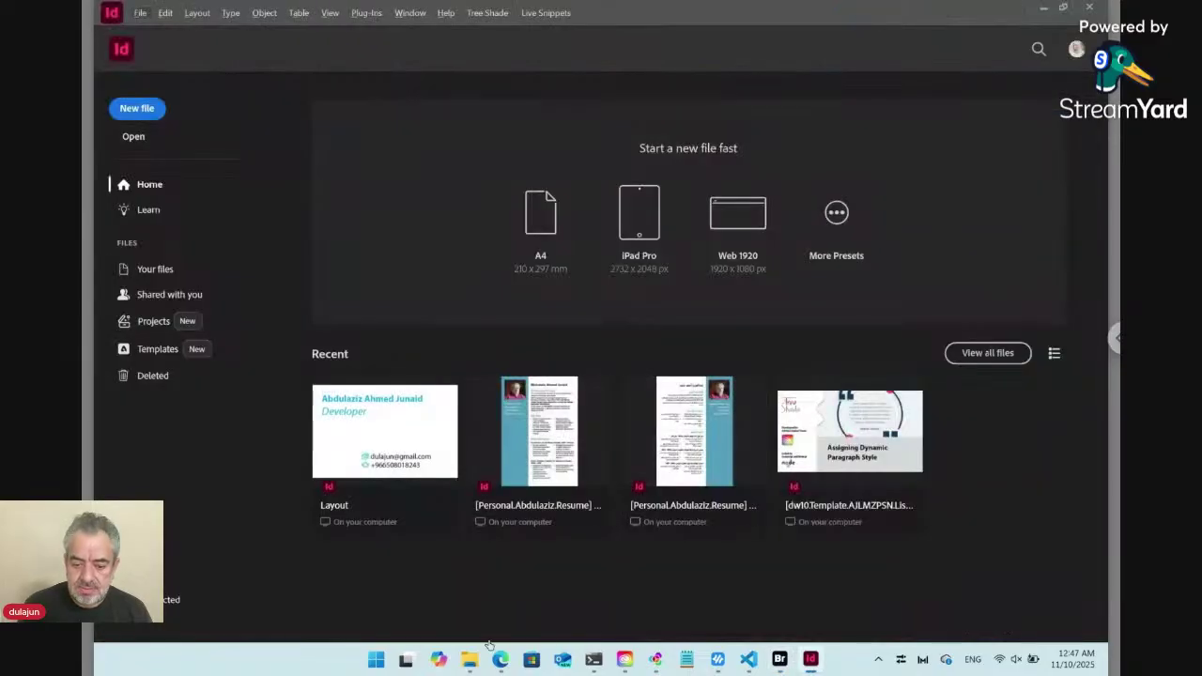
mouse_move(501, 662)
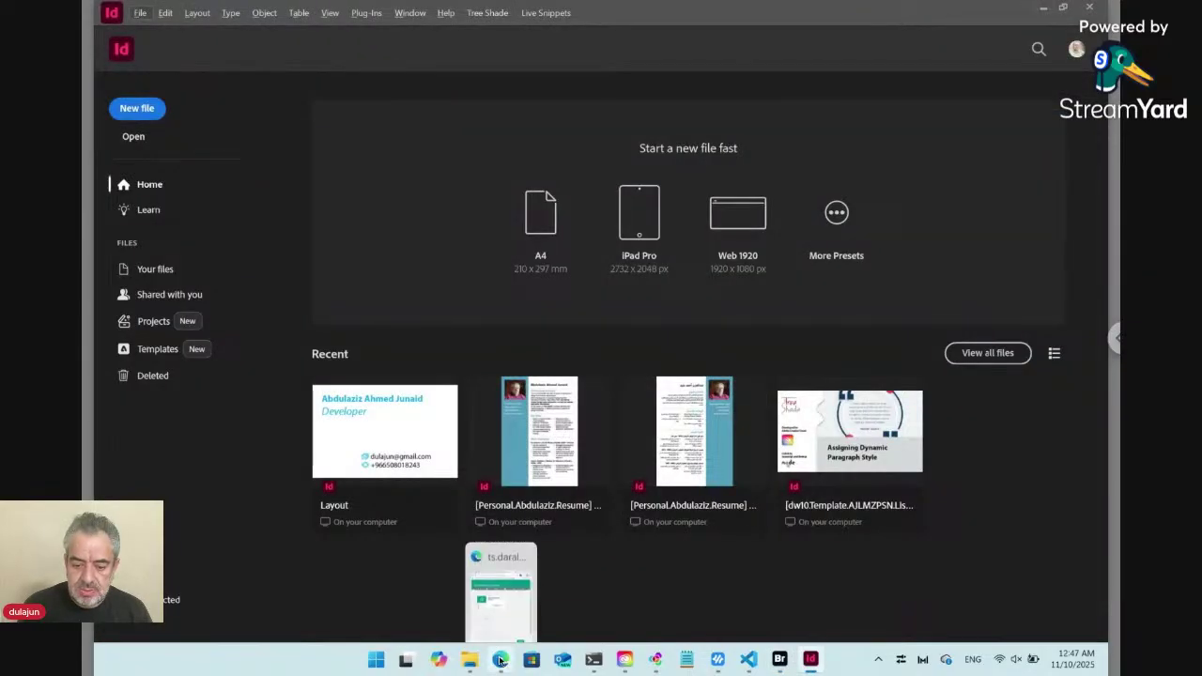
click(501, 662)
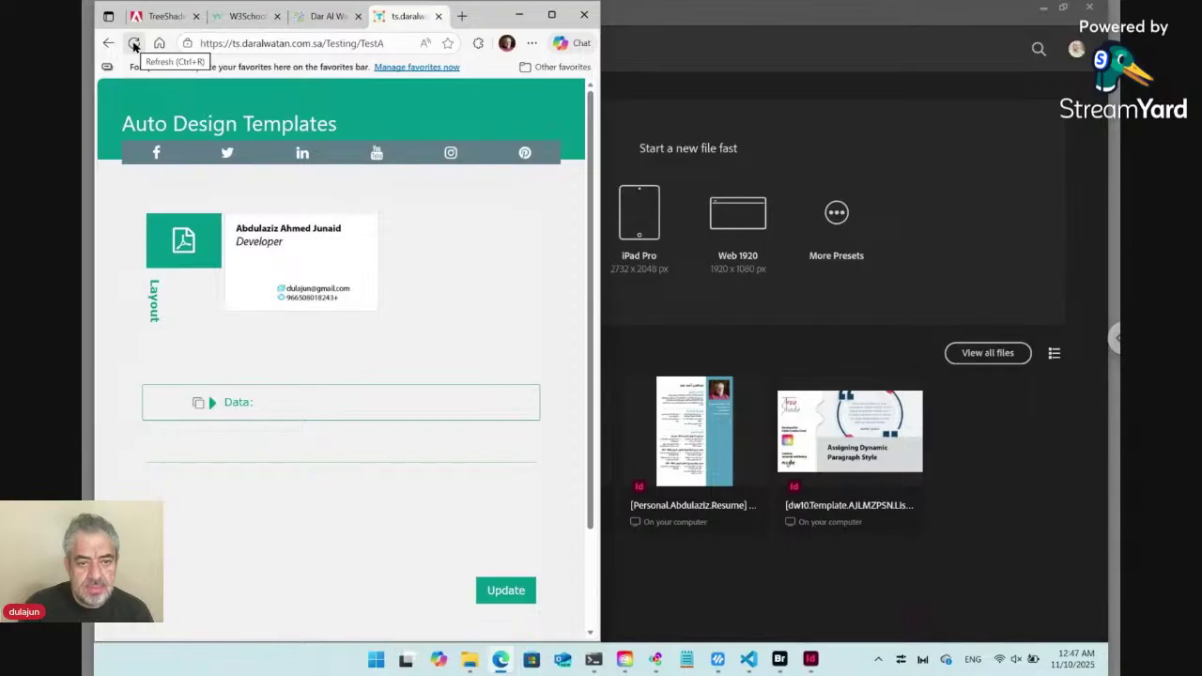
Reload the form to show the cyan name and position, then go to the TreeShade Exchange page.
click(135, 45)
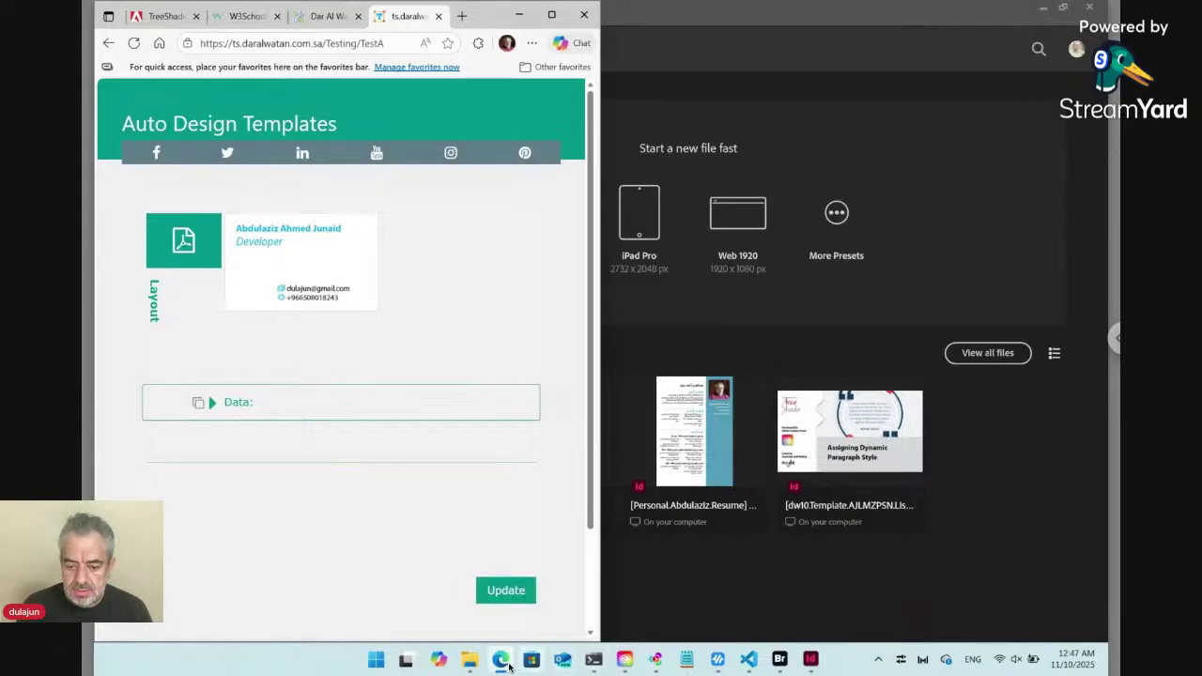
click(167, 17)
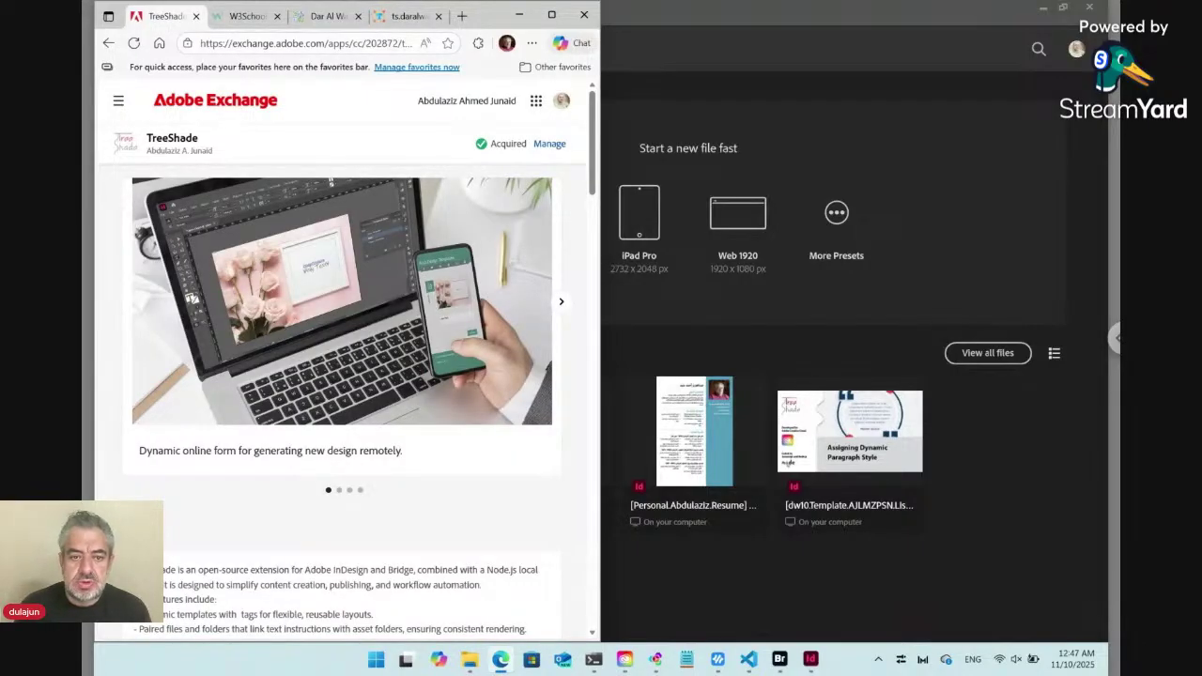
Maximize Edge so the TreeShade page shows compatible apps, version 9.4.7 and publisher details.
click(552, 15)
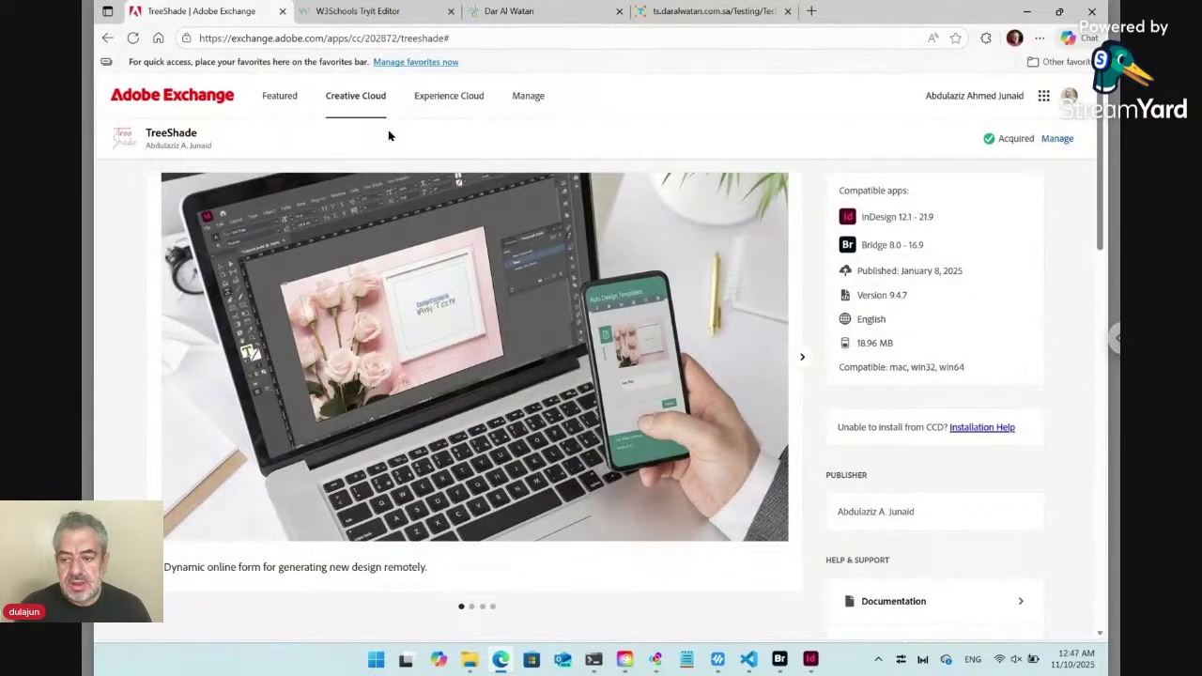